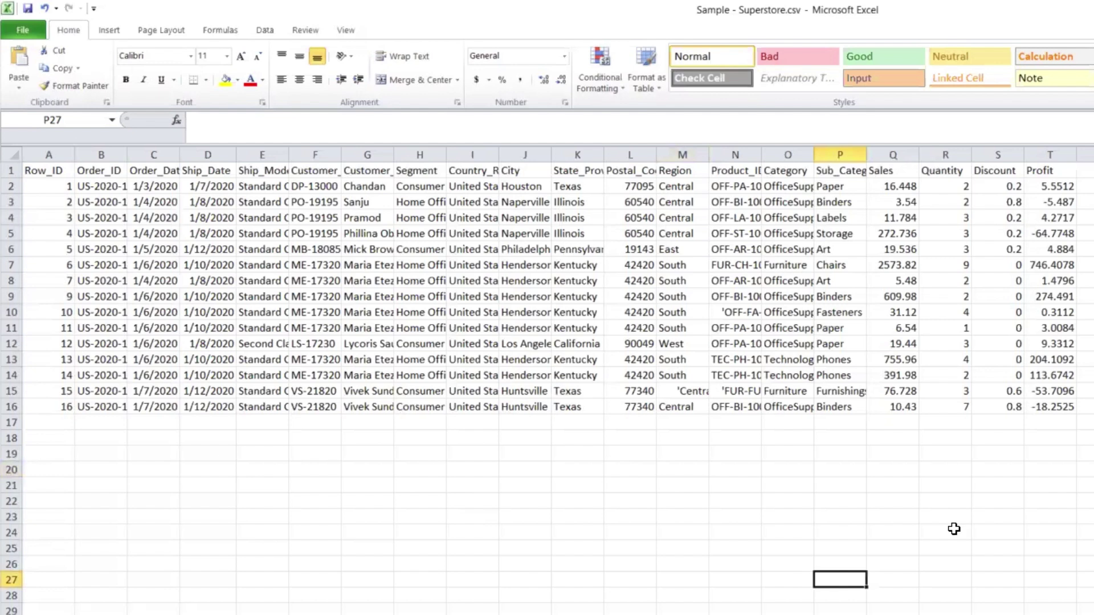
Step: Review the headers and rows of Sample - Superstore.csv with the Order_Date column widened, and close the file
click(321, 497)
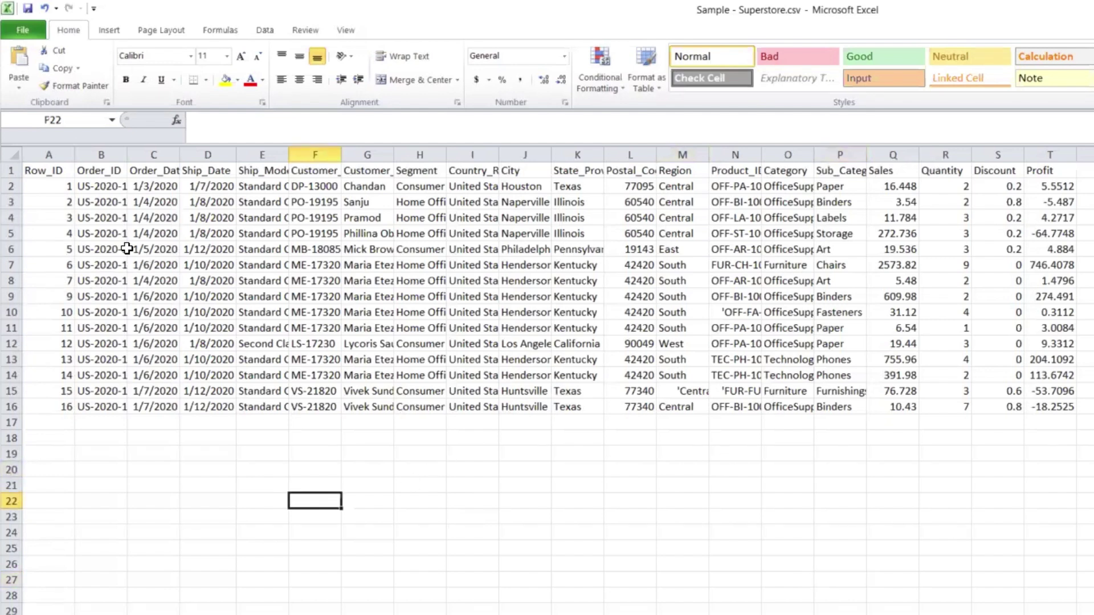
drag(54, 185, 59, 422)
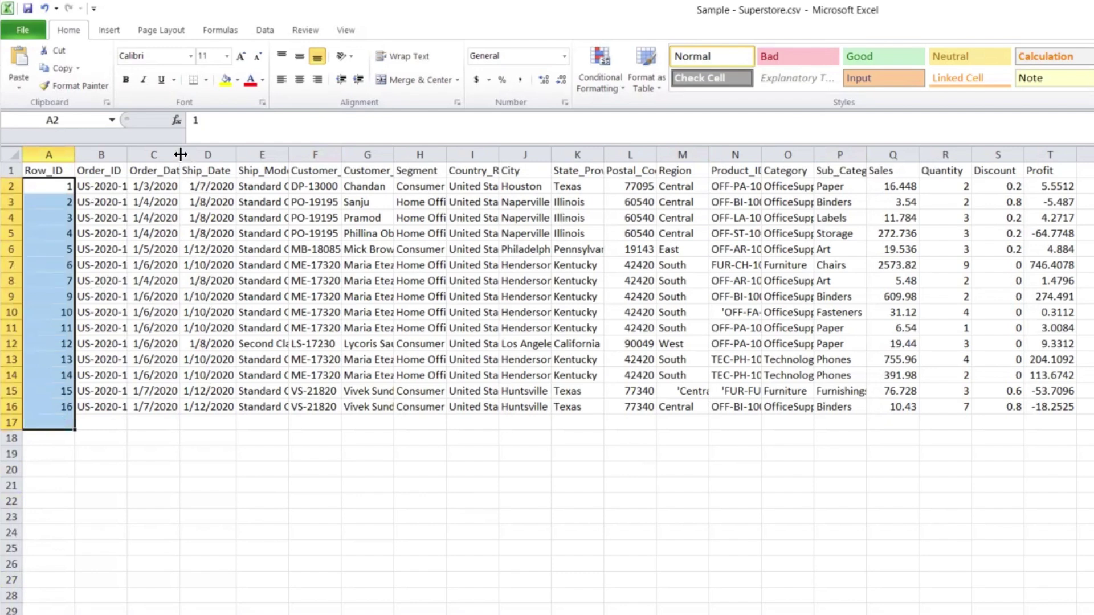
drag(181, 153, 235, 166)
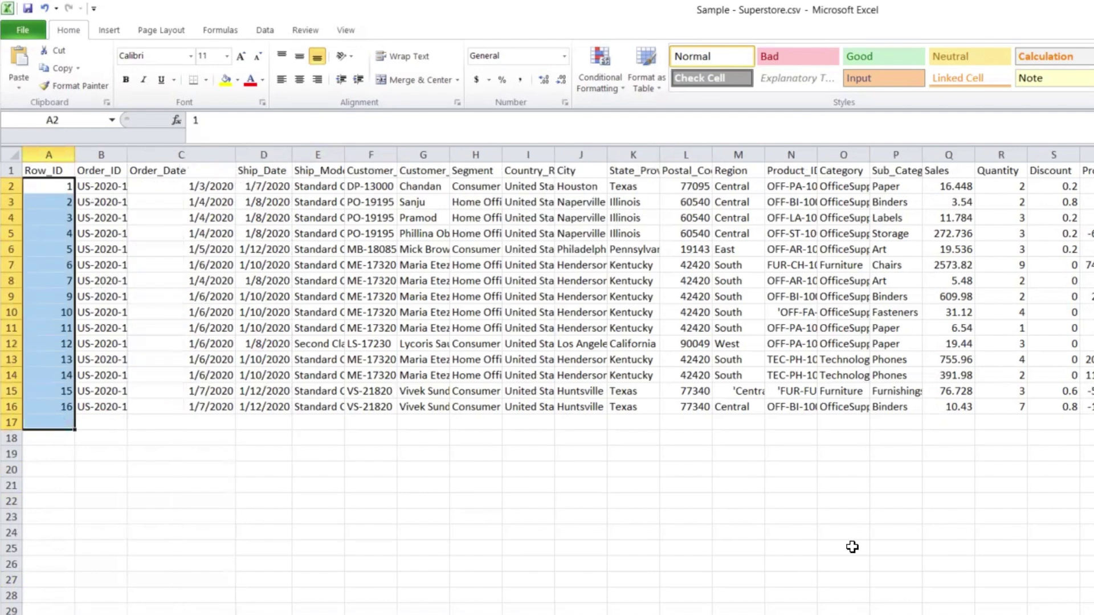
click(877, 564)
drag(55, 192, 128, 388)
click(685, 579)
drag(72, 175, 1013, 200)
click(688, 547)
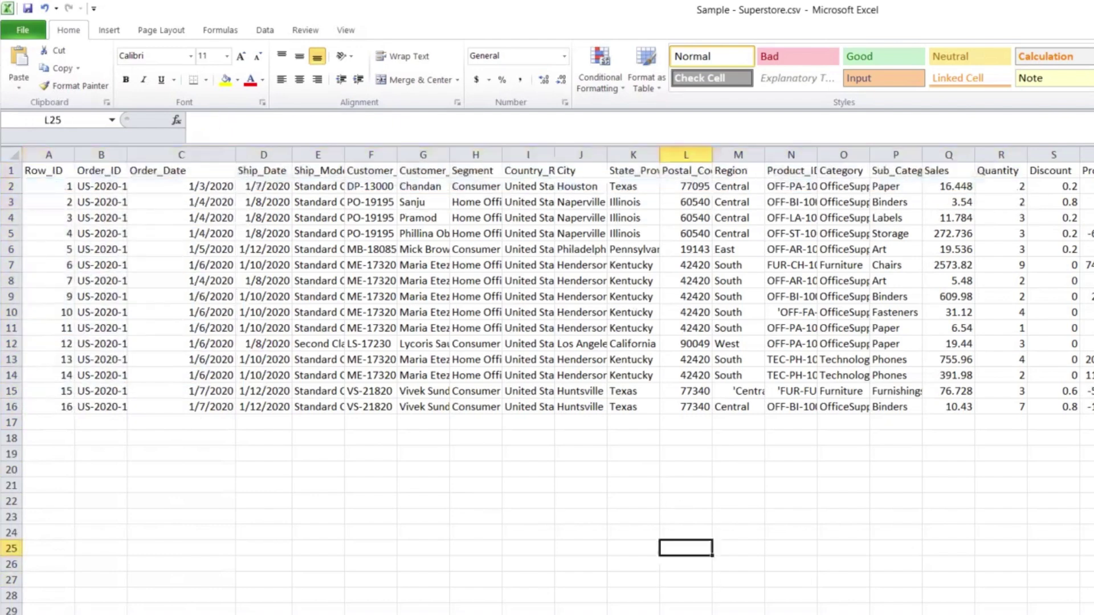
key(ctrl+w)
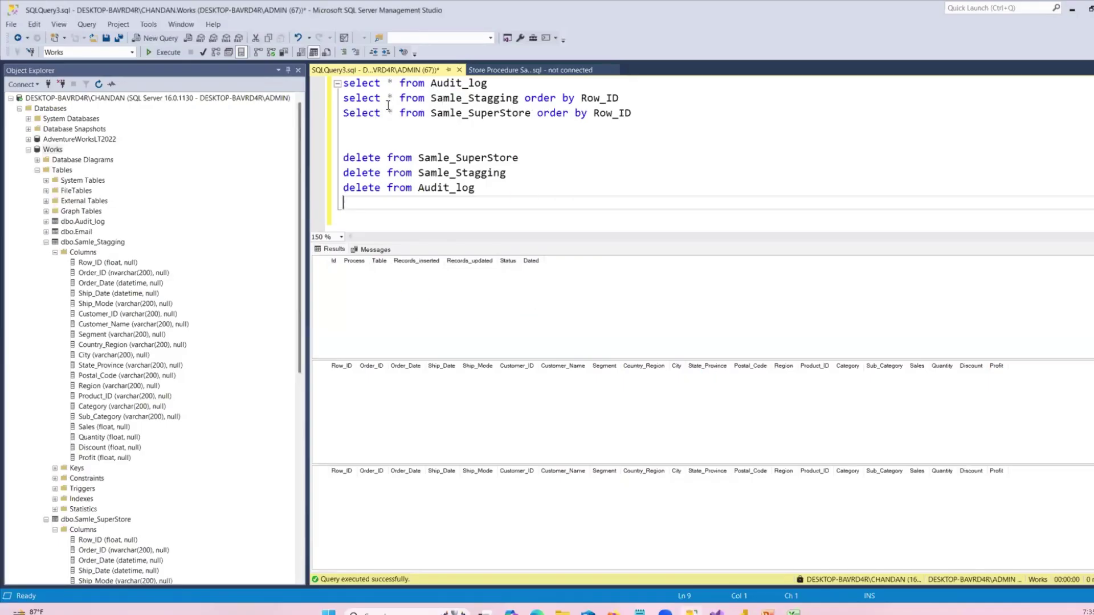
Step: In SQL Server Management Studio, examine the select queries on the Audit_log, Samle_Stagging and Samle_SuperStore tables
drag(641, 112, 320, 86)
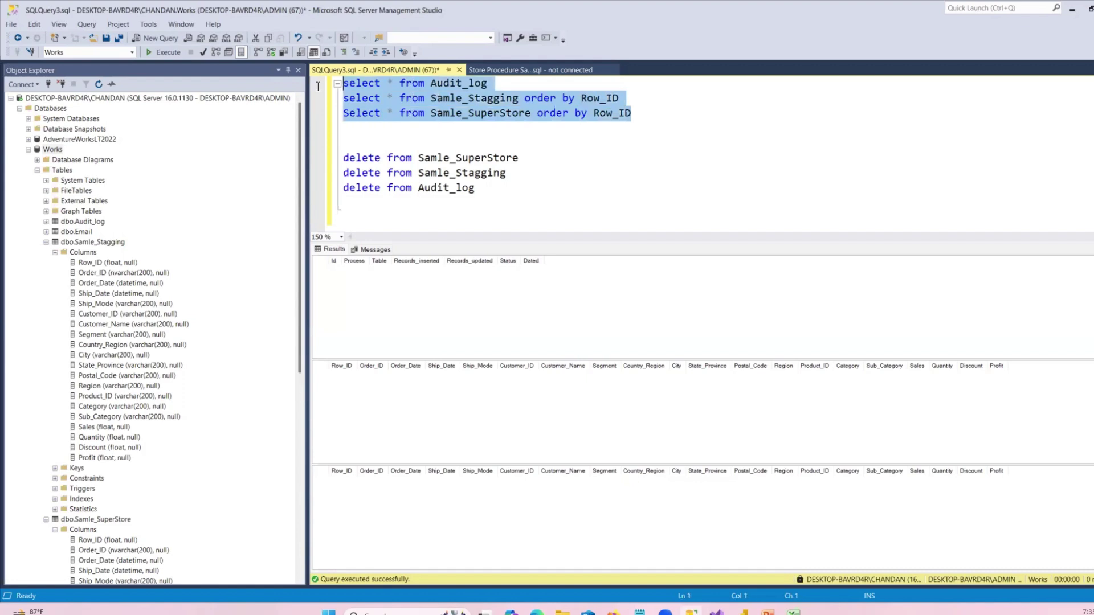
double_click(456, 86)
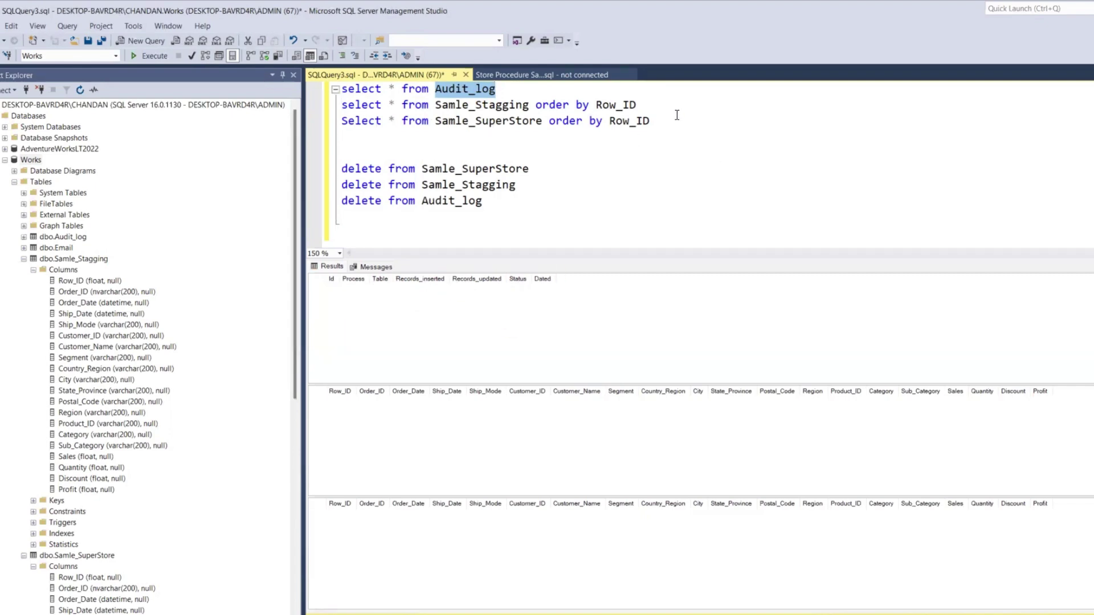
drag(657, 105, 343, 106)
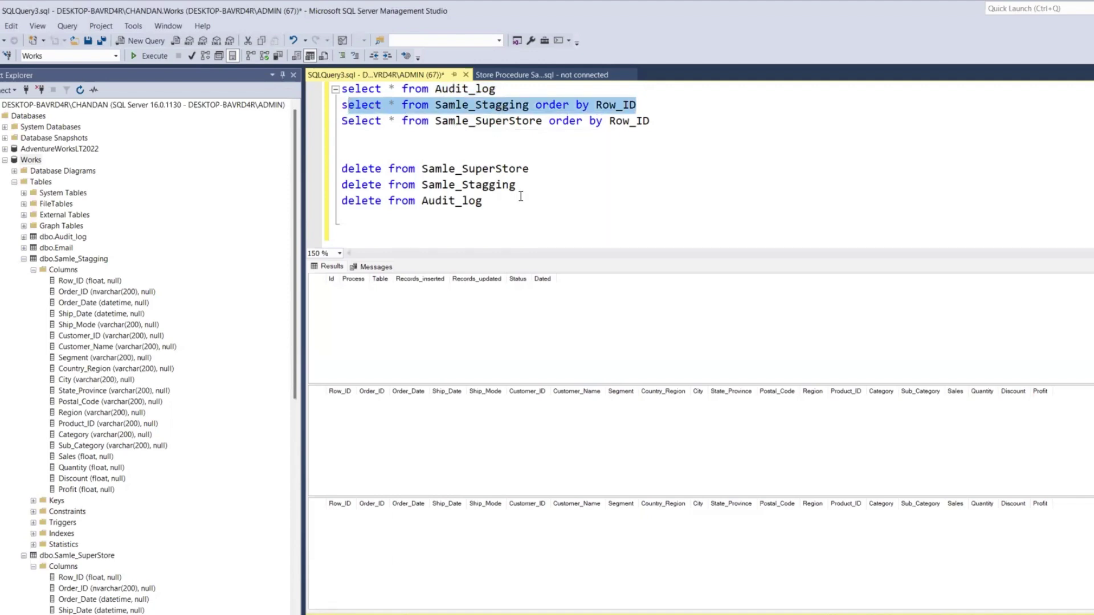
drag(455, 105, 518, 105)
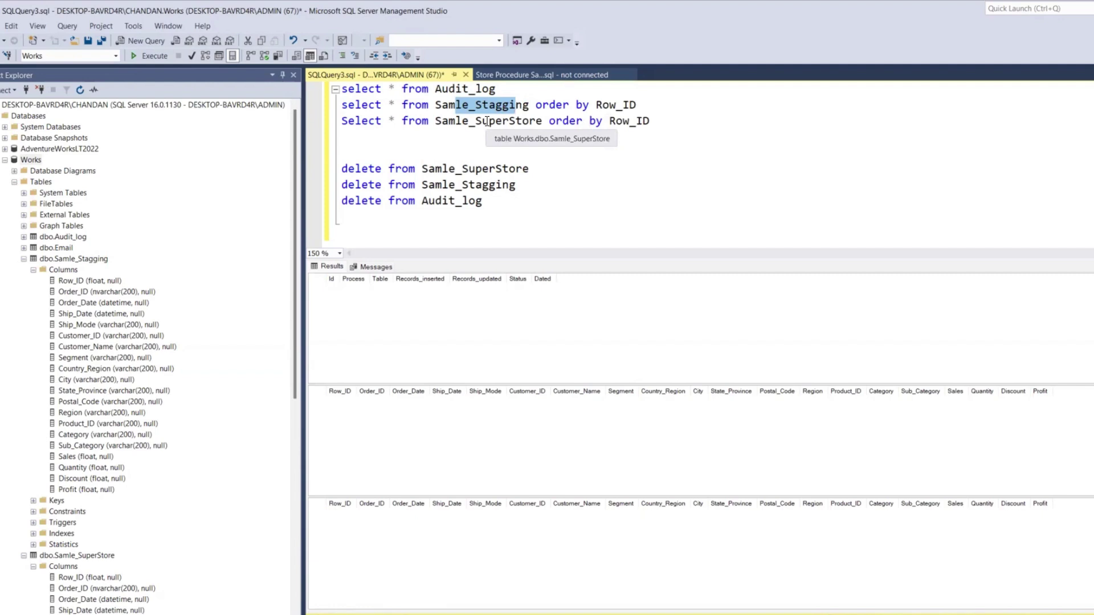
drag(456, 121, 531, 122)
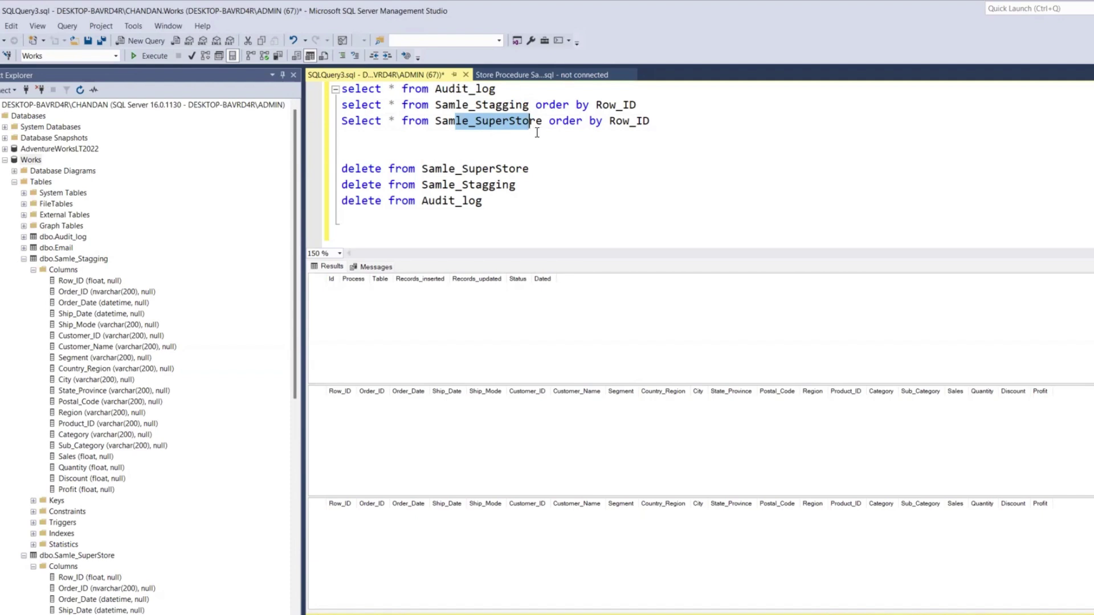
click(577, 140)
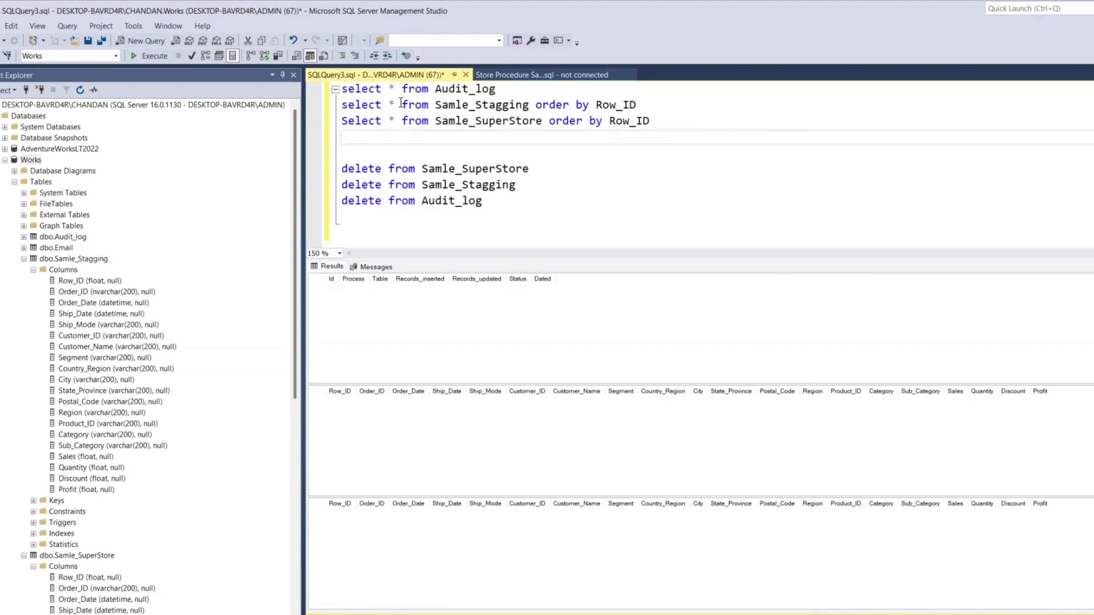
drag(401, 104, 538, 106)
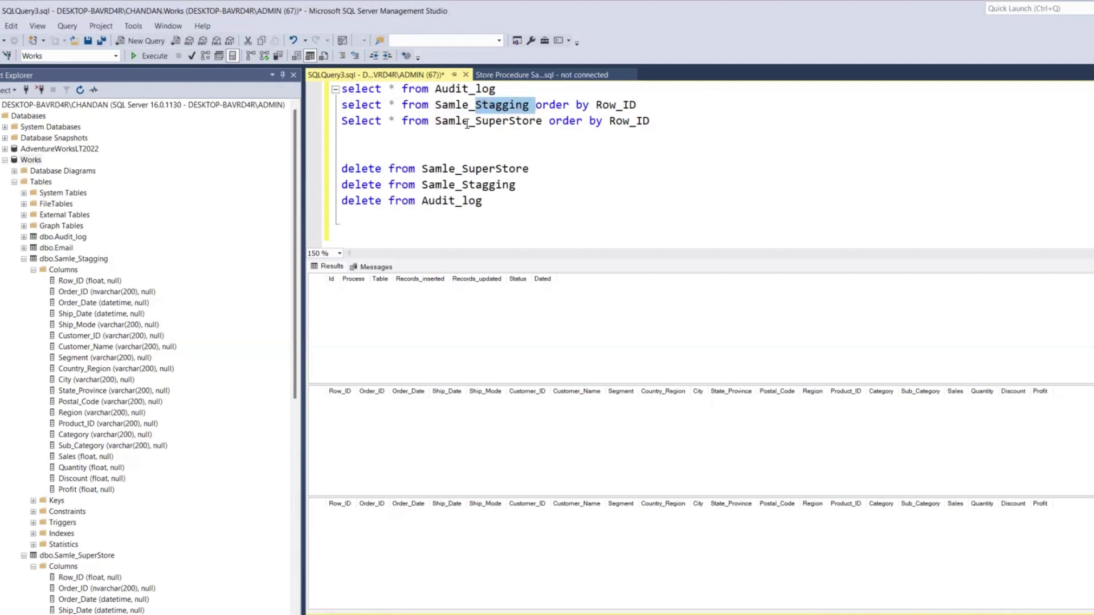
drag(467, 122, 523, 120)
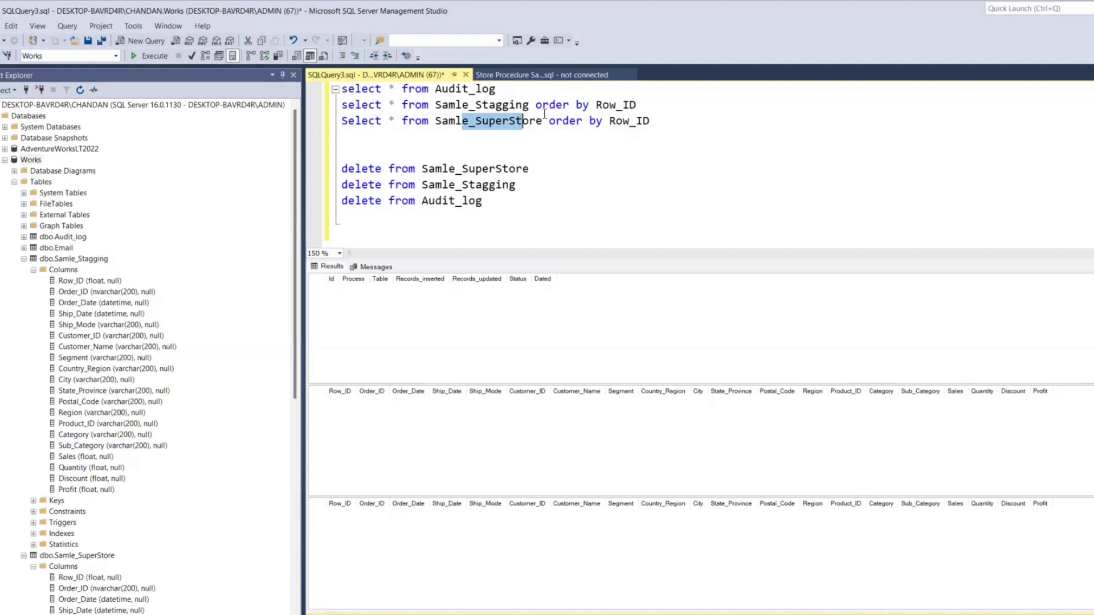
drag(475, 104, 528, 112)
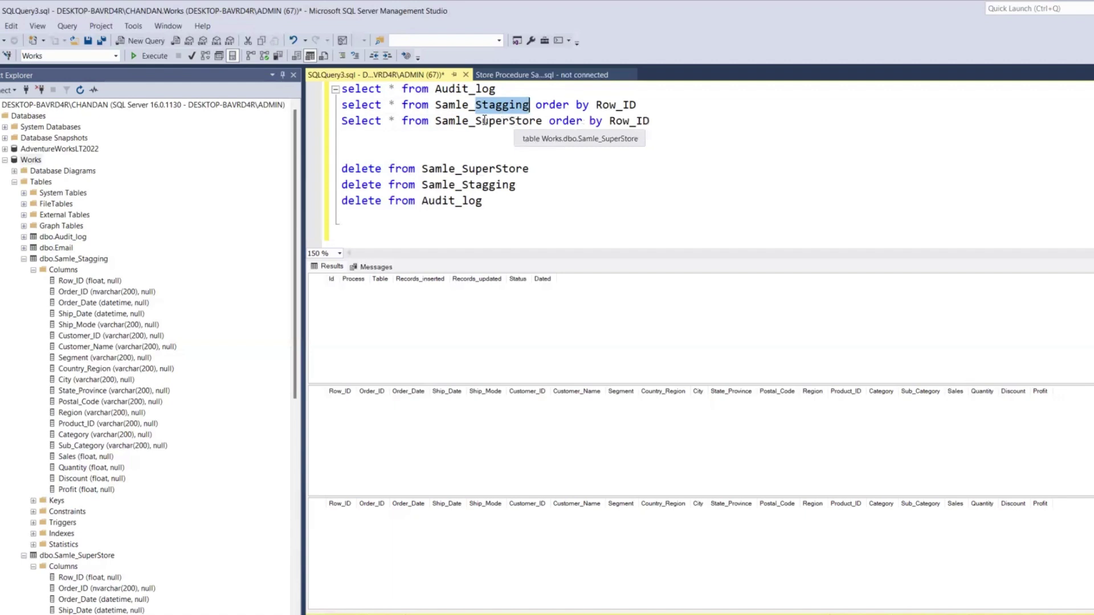
drag(483, 120, 502, 121)
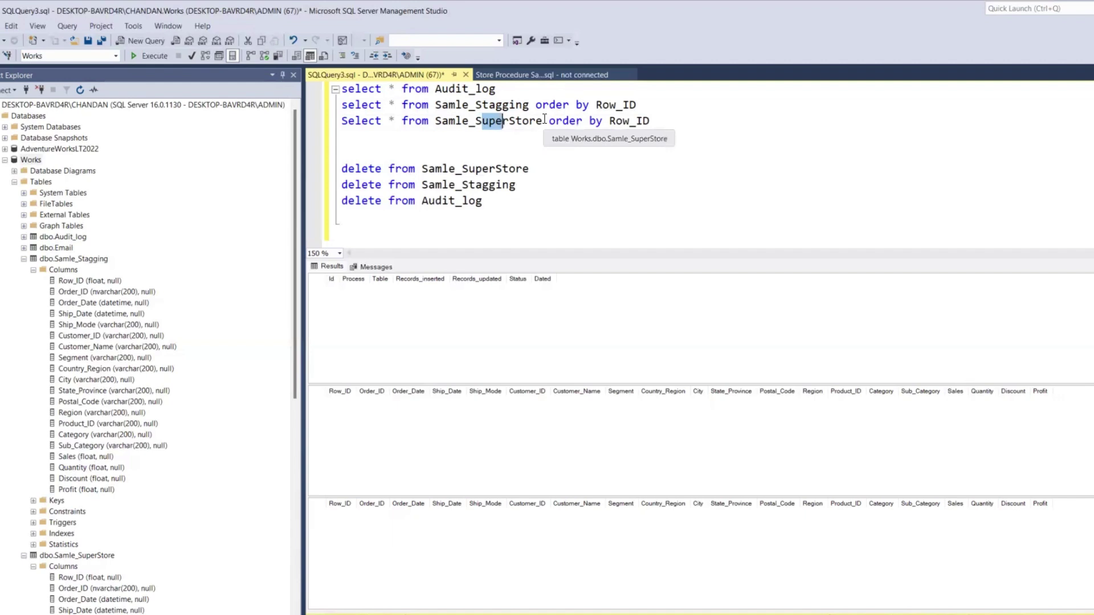
click(671, 148)
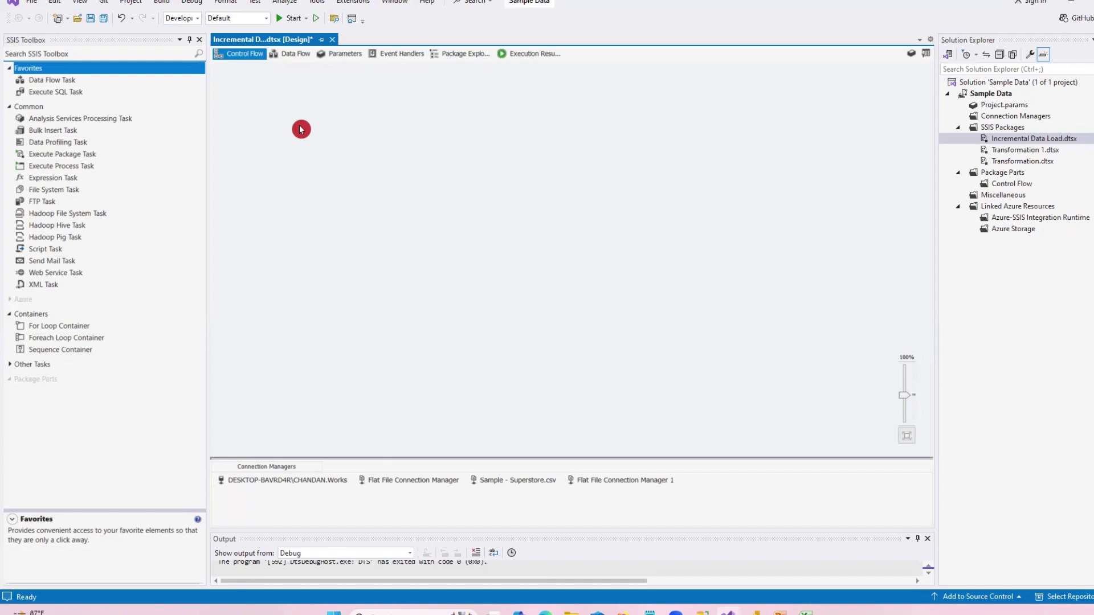
Step: In Visual Studio, add a Data Flow Task near the top of the Incremental Data Load package's control flow and open it
click(88, 81)
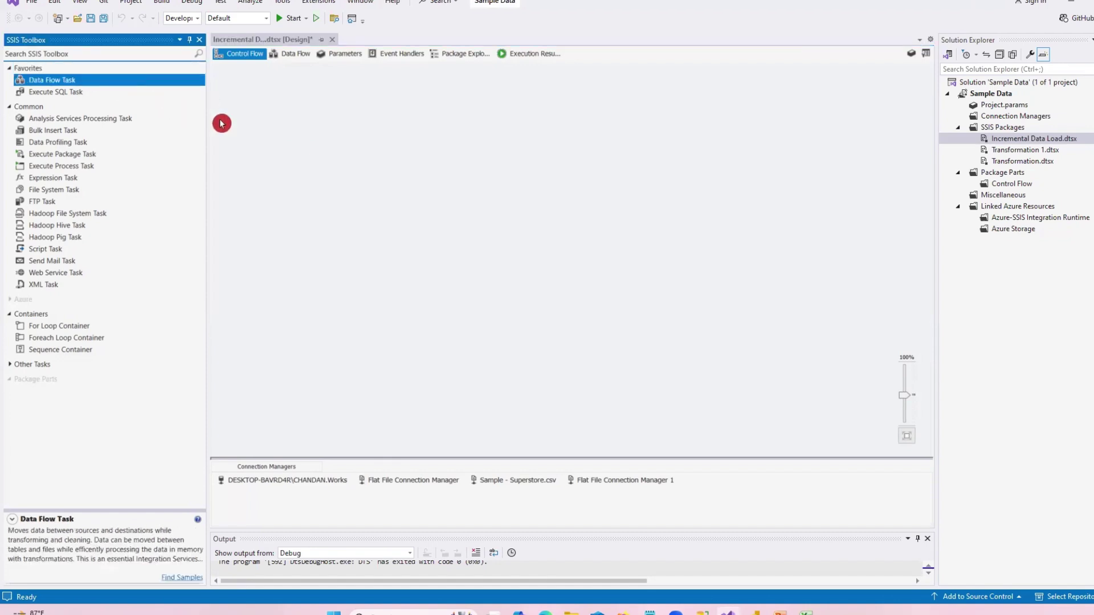
drag(63, 78, 401, 165)
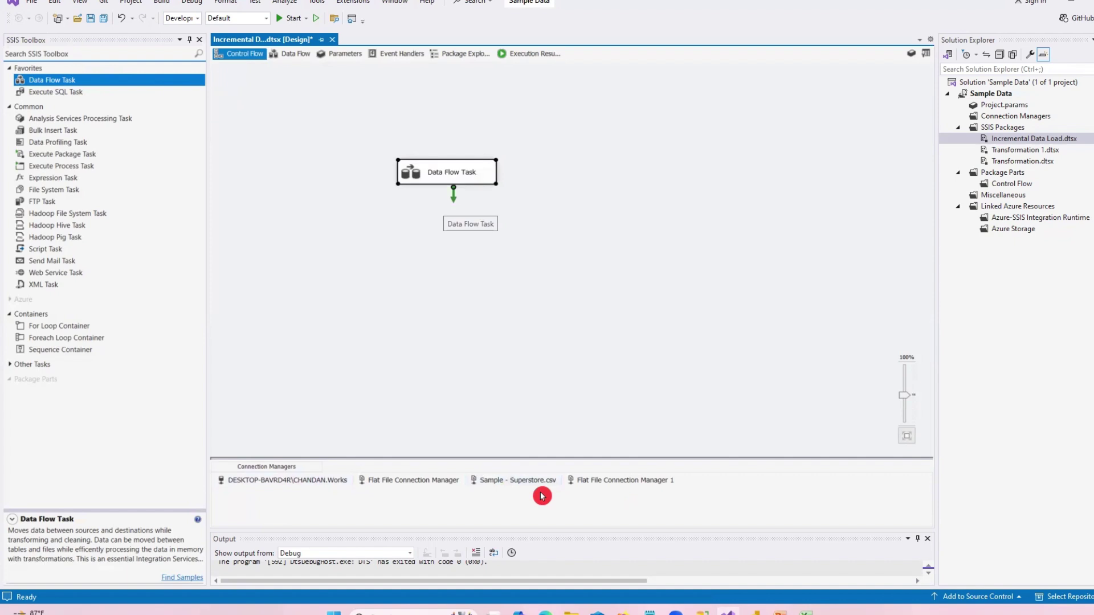
drag(454, 171, 438, 119)
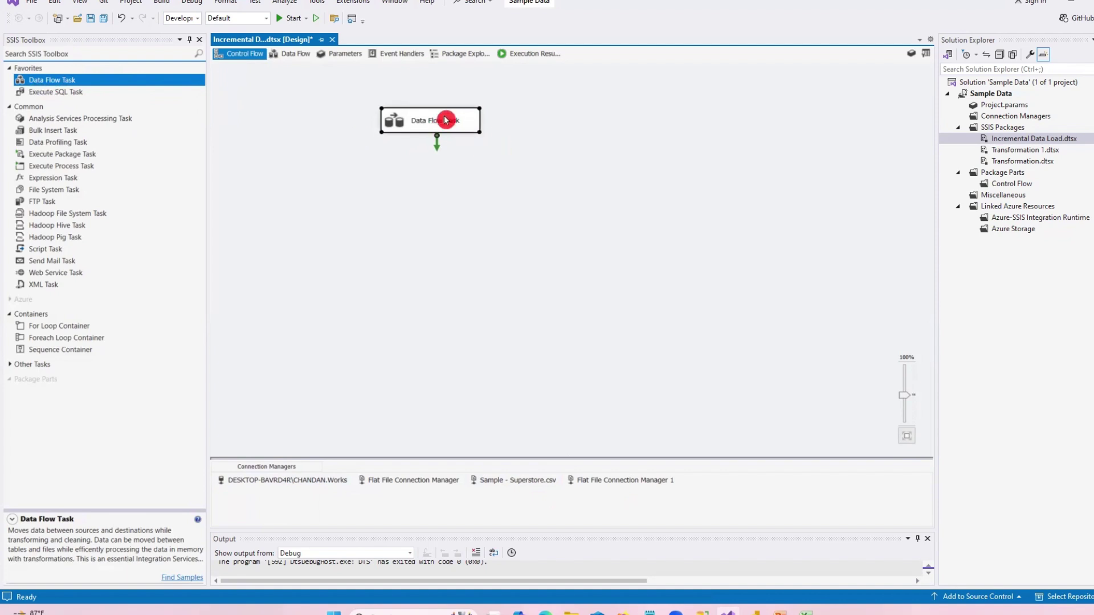
double_click(445, 118)
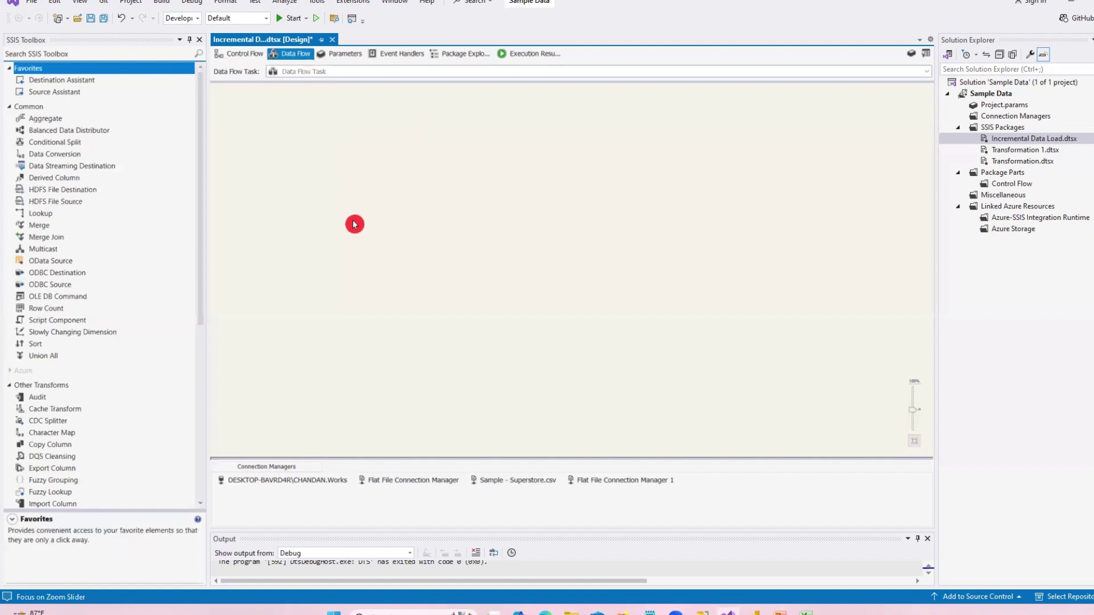
Step: Add a Flat File Source near the top of the data flow canvas
scroll(100, 308, down, 8)
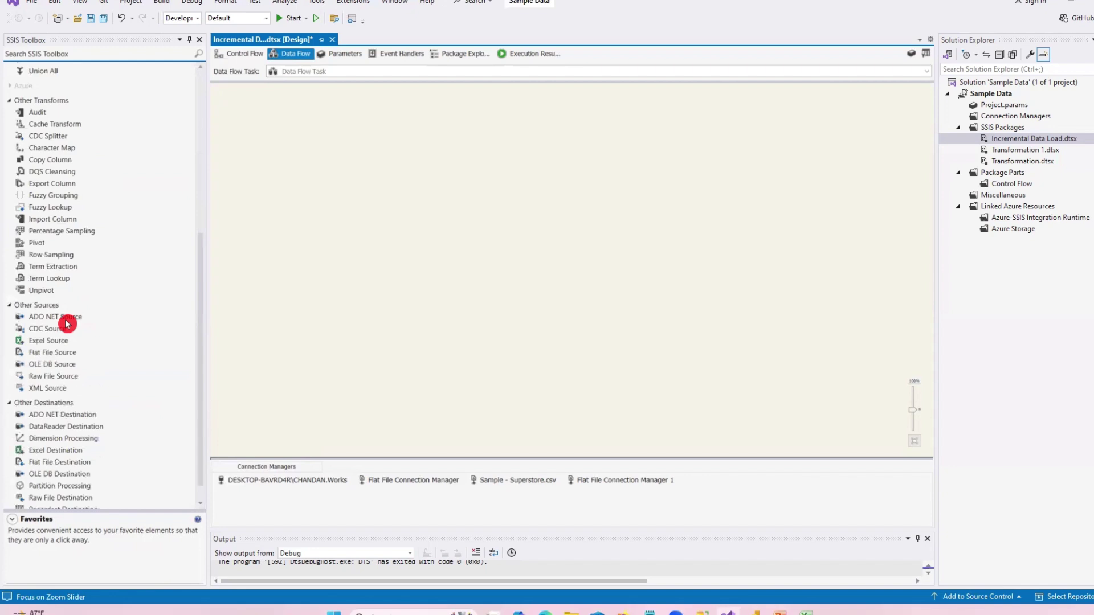
click(66, 355)
drag(53, 355, 430, 221)
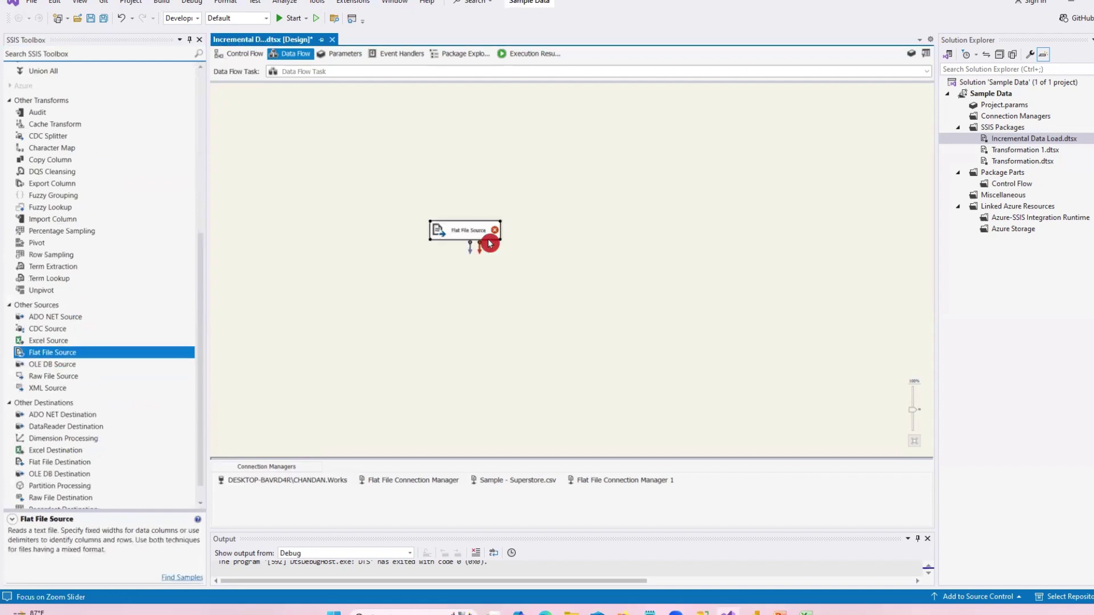
drag(489, 241, 506, 137)
Step: Configure the Flat File Source with Flat File Connection Manager 1, previewing its sample data before accepting
click(486, 131)
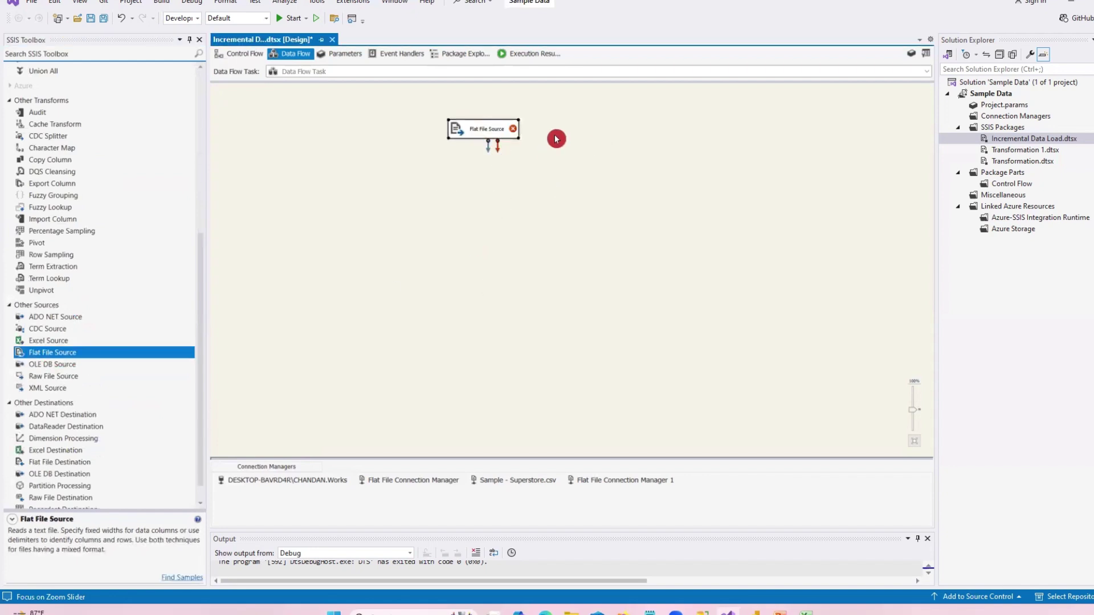
click(581, 195)
click(552, 215)
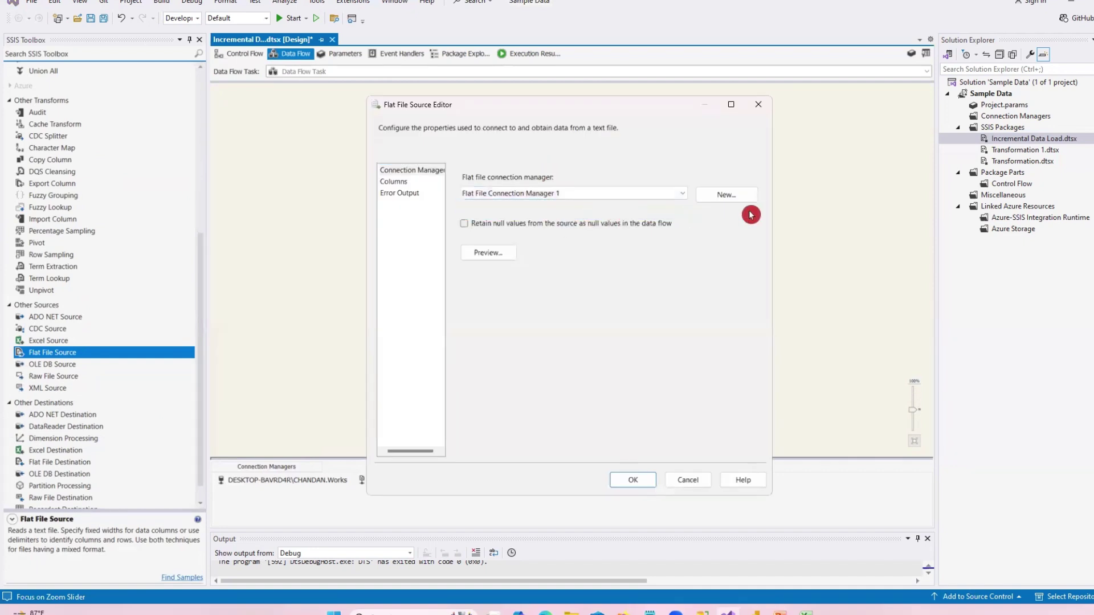
click(488, 253)
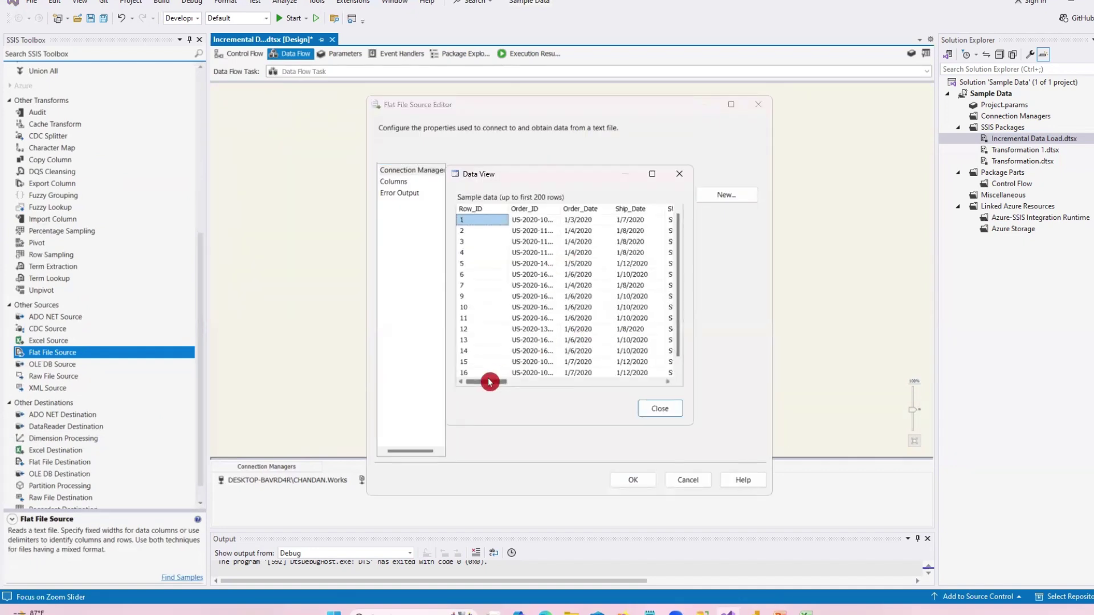
drag(491, 381, 532, 384)
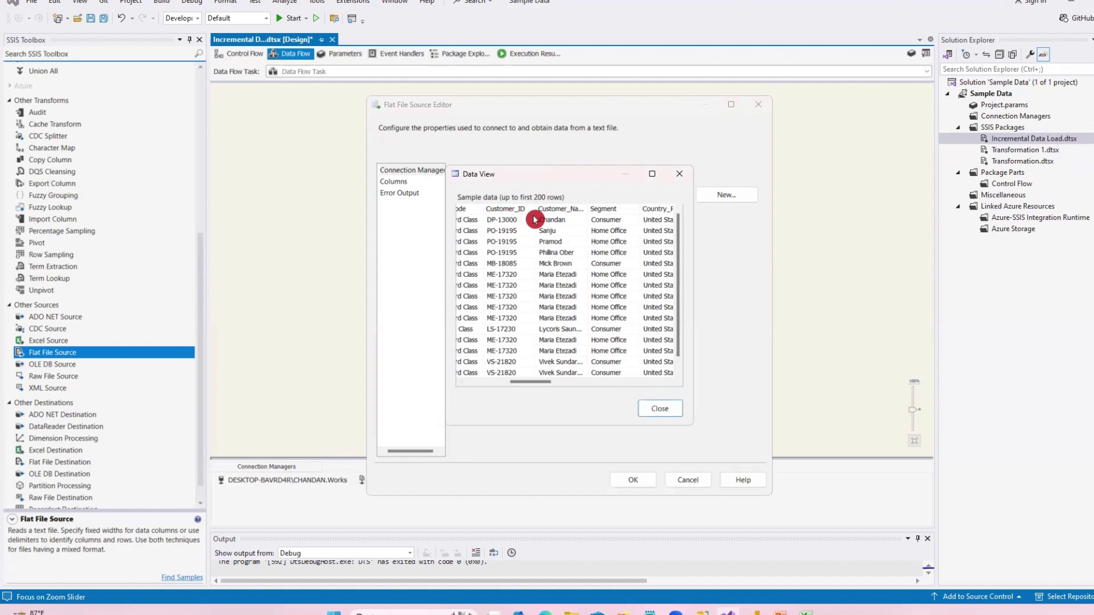
click(678, 174)
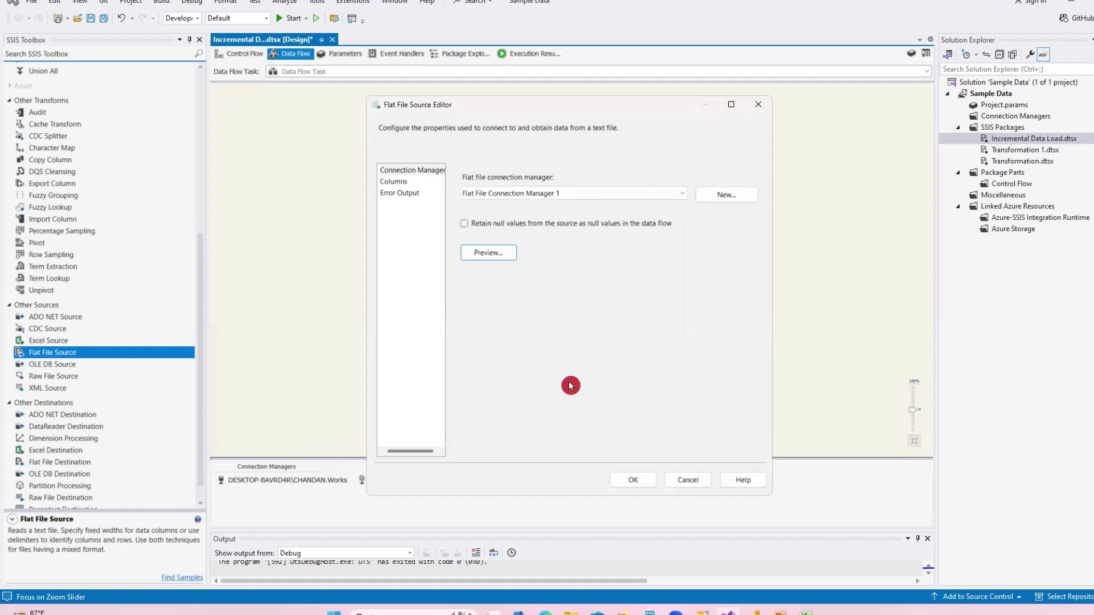
click(632, 480)
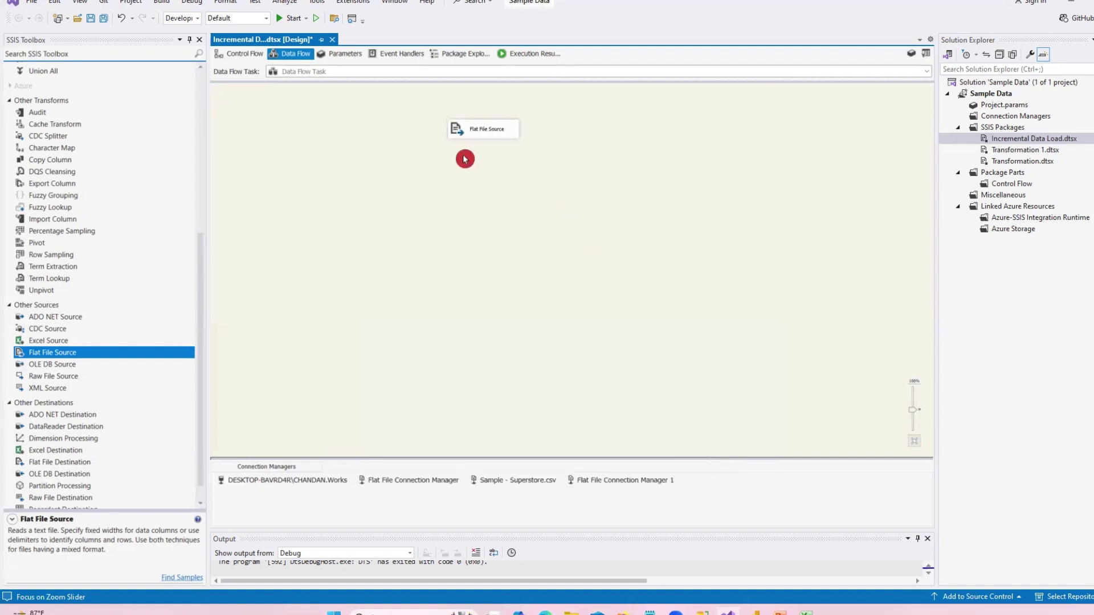
Step: Add a Data Conversion transformation directly below the Flat File Source and connect the source's output to it
click(511, 130)
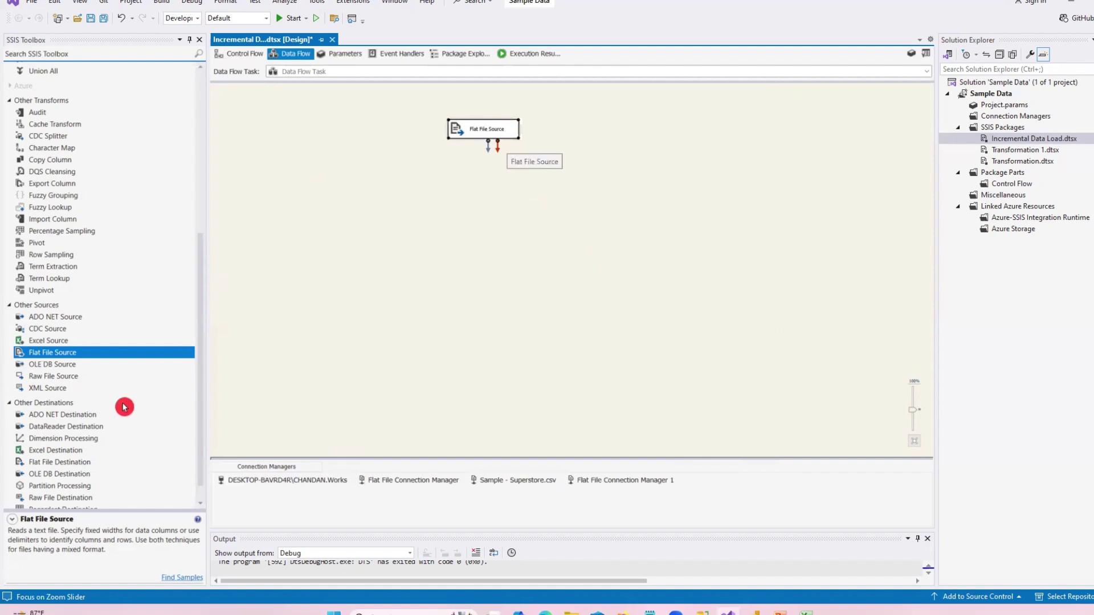
scroll(125, 407, up, 8)
drag(73, 151, 489, 176)
click(488, 129)
click(484, 172)
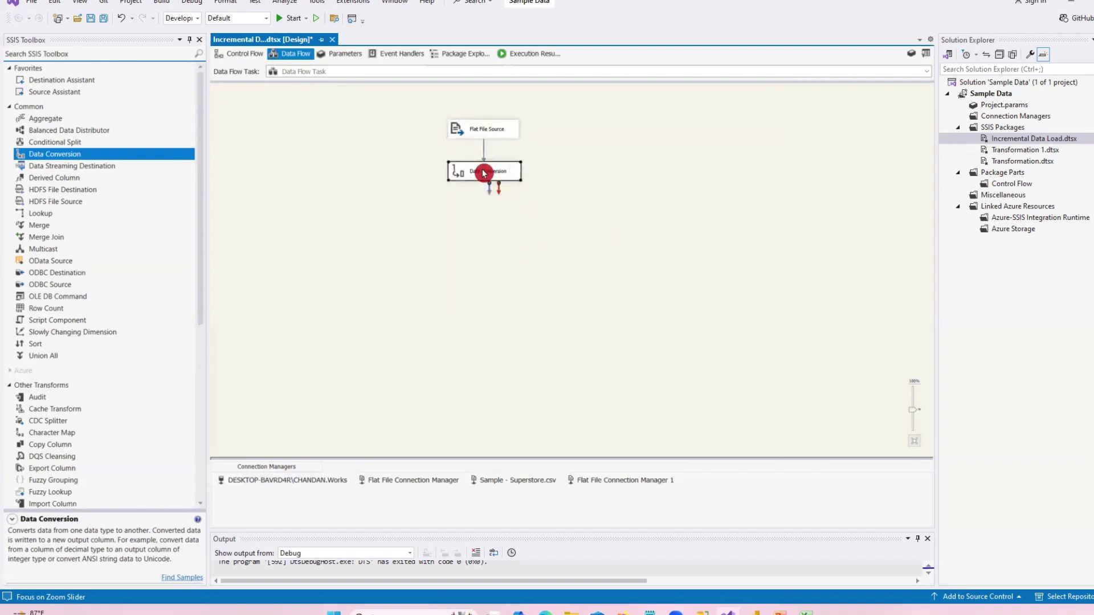
Step: Include the Row_ID and Order_ID input columns in the Data Conversion transformation
double_click(484, 173)
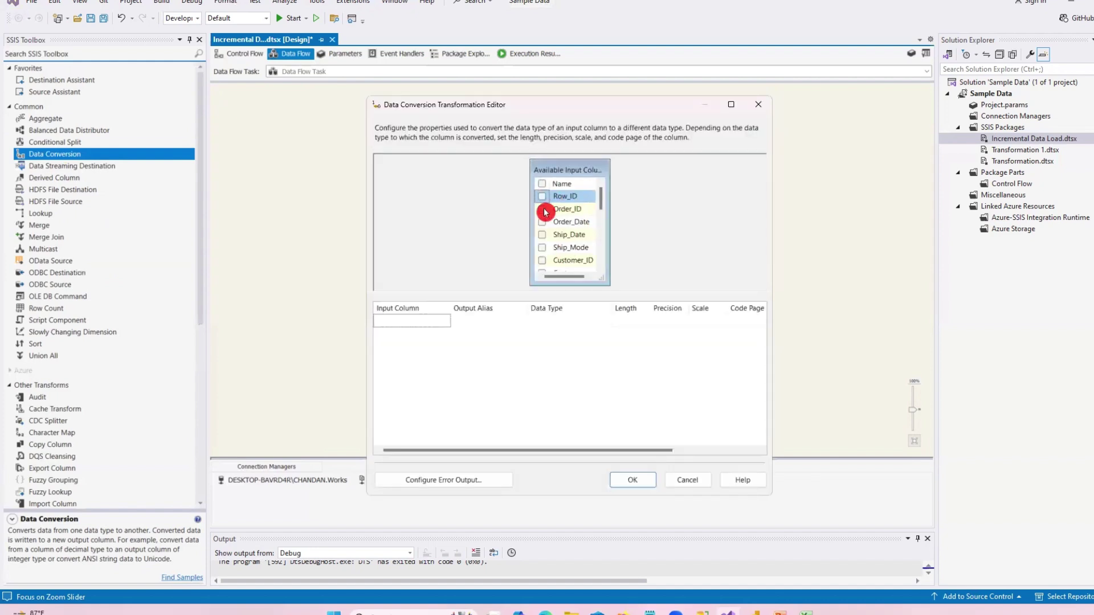
click(542, 196)
click(542, 209)
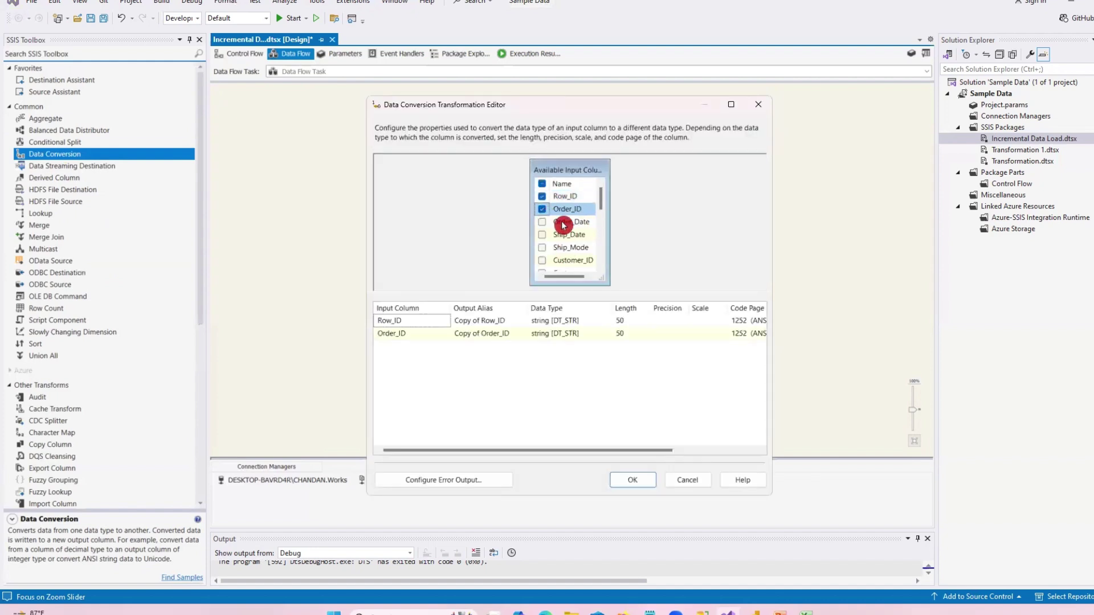
Step: Set the Row_ID column's conversion data type to float [DT_R4]
click(479, 383)
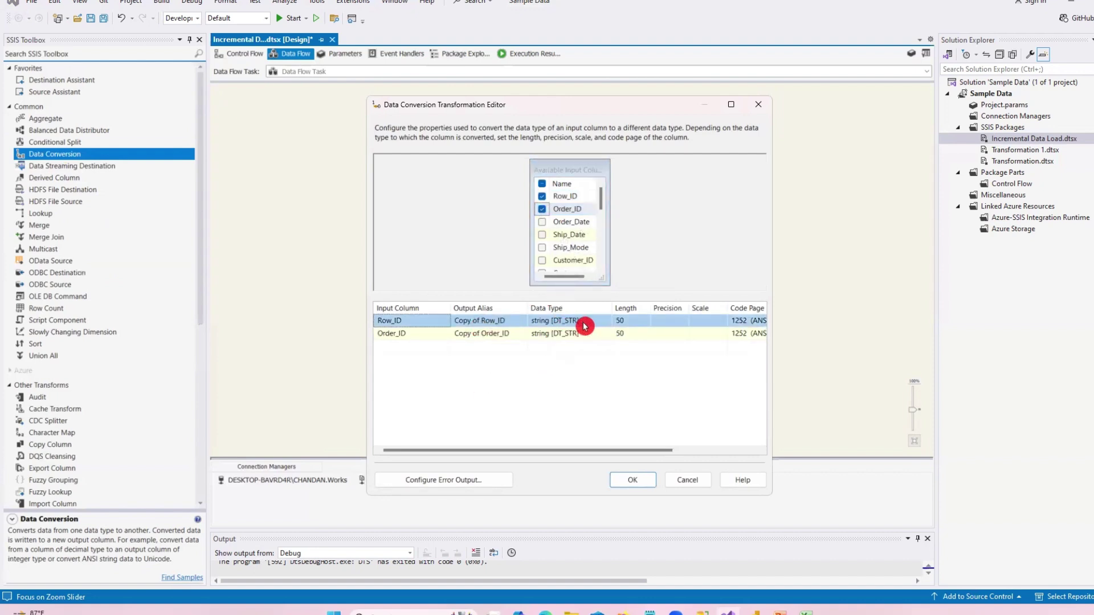
click(563, 335)
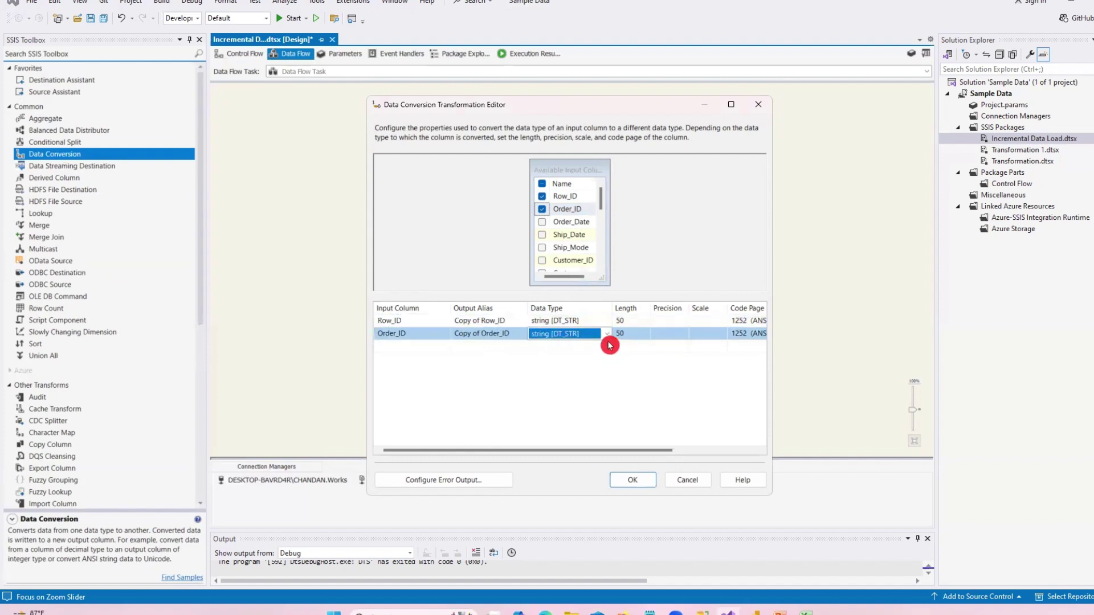
click(542, 319)
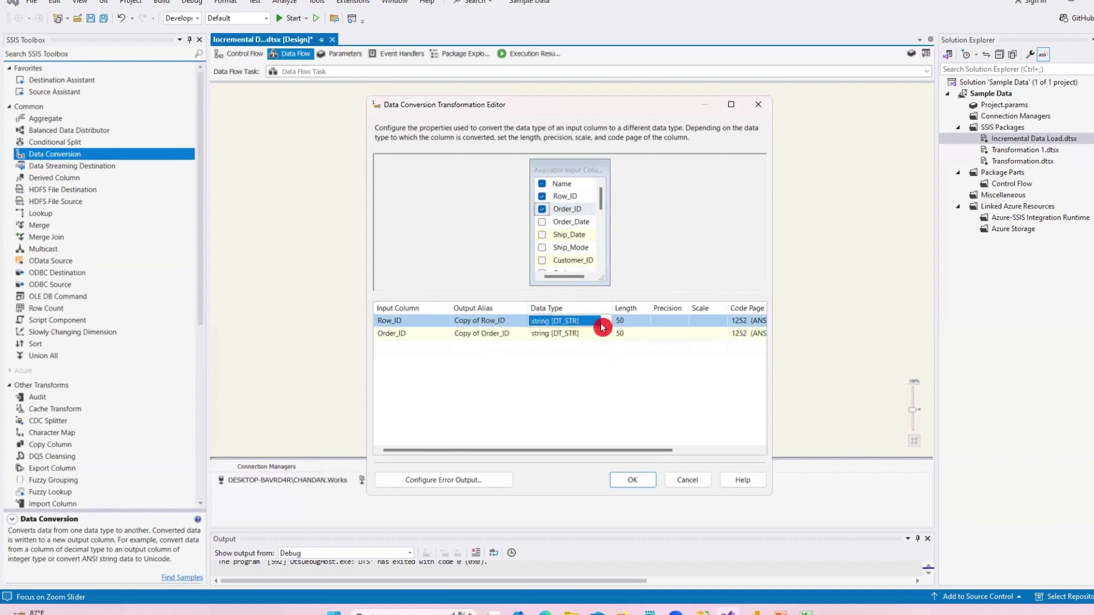
click(606, 321)
scroll(583, 367, up, 6)
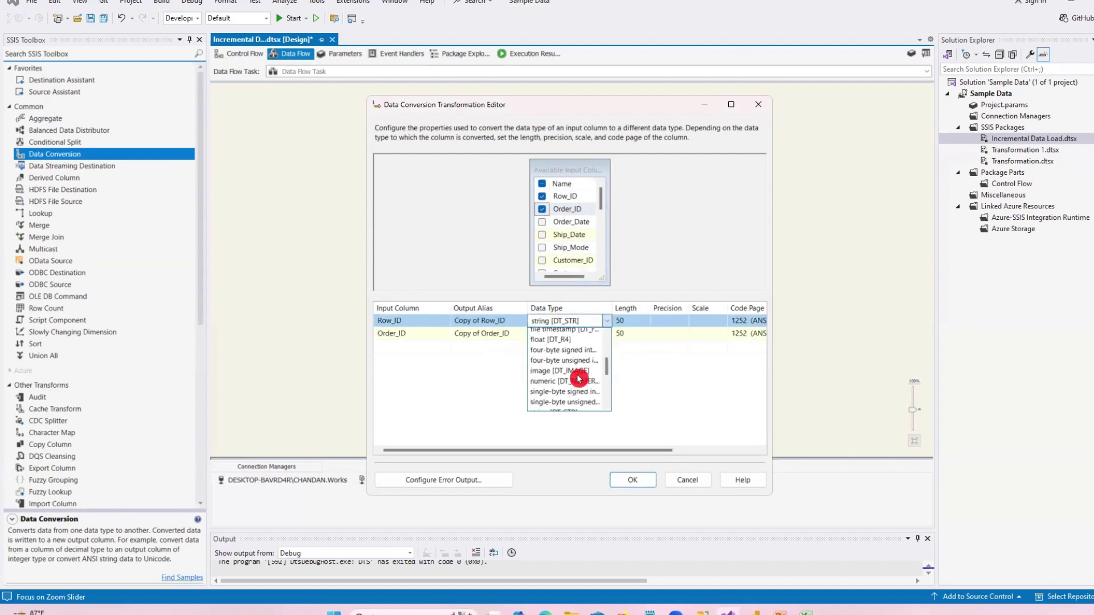
scroll(579, 378, down, 3)
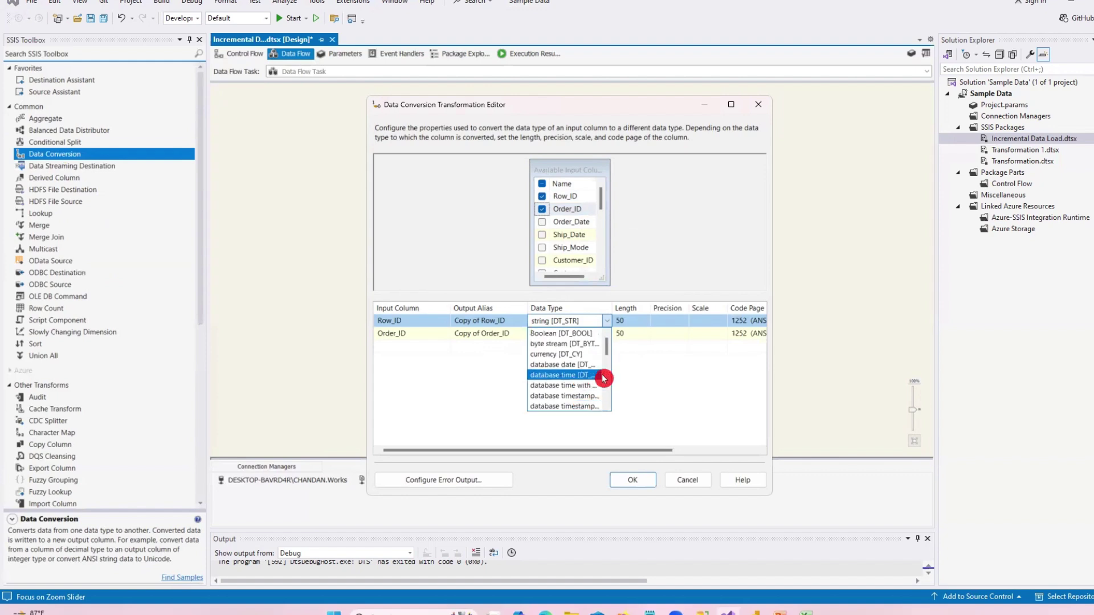
scroll(578, 356, down, 1)
scroll(583, 357, down, 1)
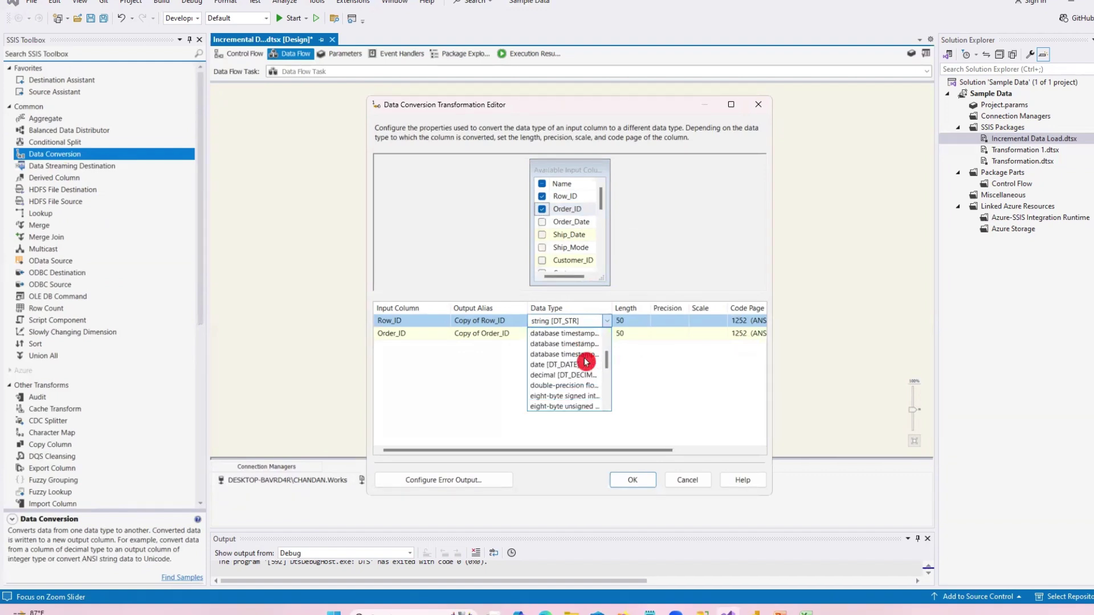
scroll(586, 362, down, 2)
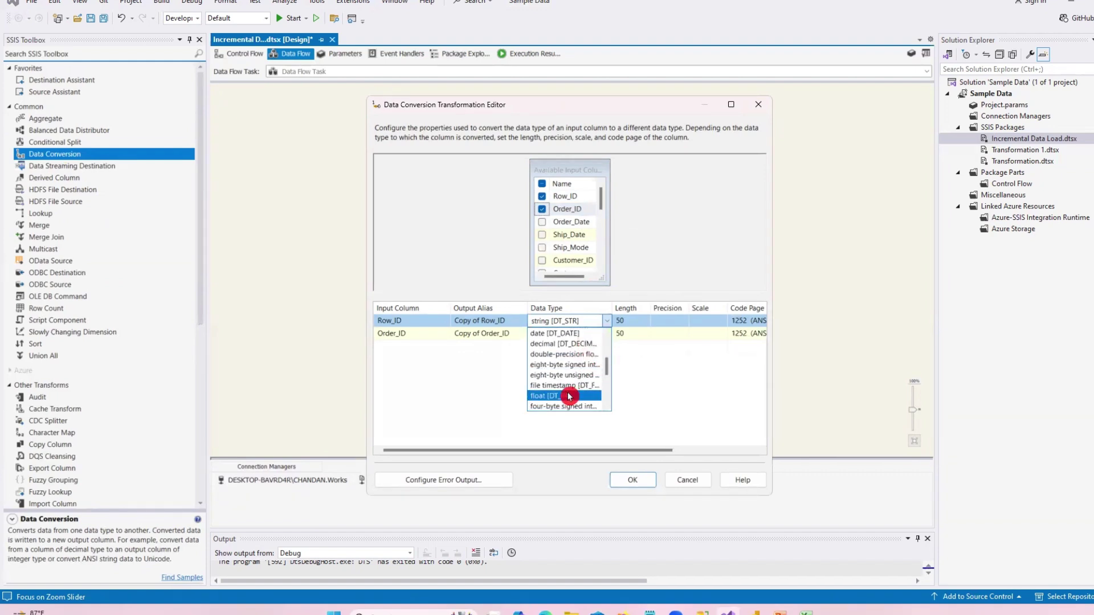
click(569, 394)
Step: Set the Order_ID column's conversion data type to Unicode string [DT_WSTR] with a length of 200
click(561, 335)
click(581, 335)
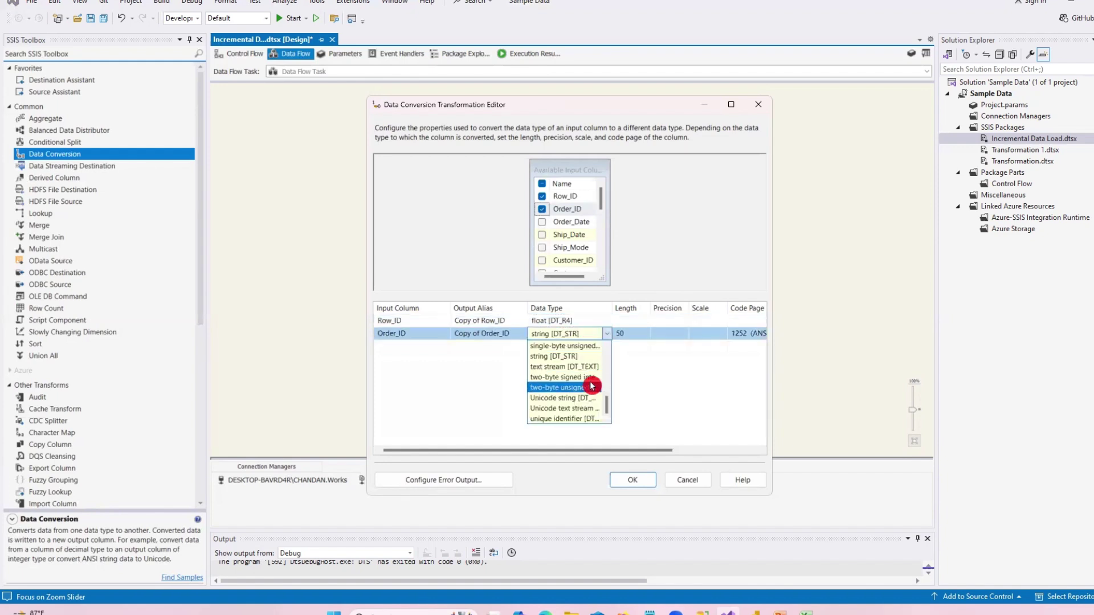
click(588, 399)
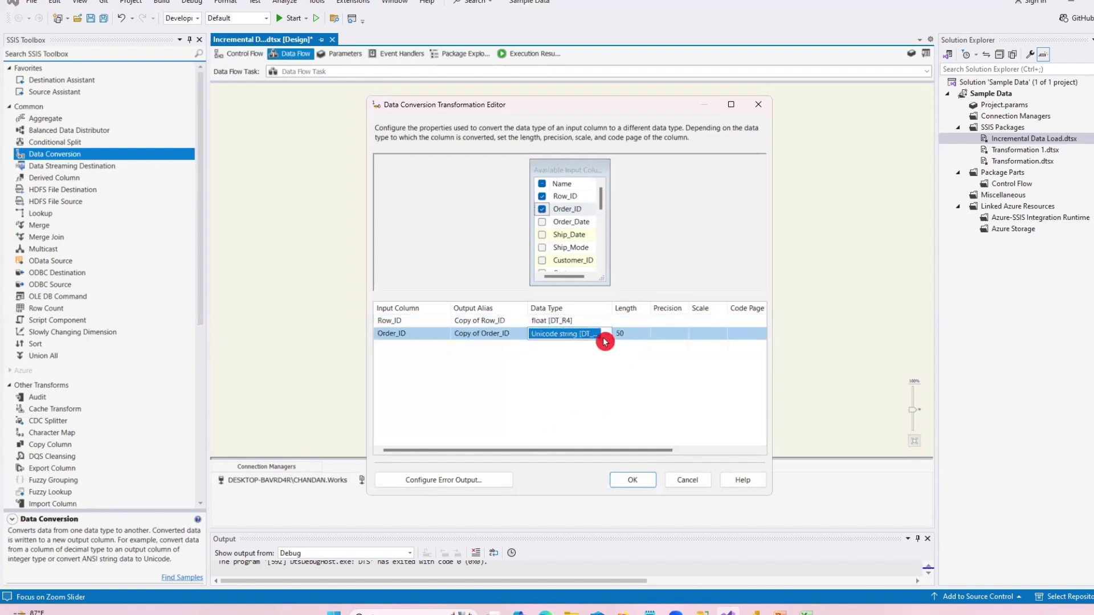
double_click(612, 308)
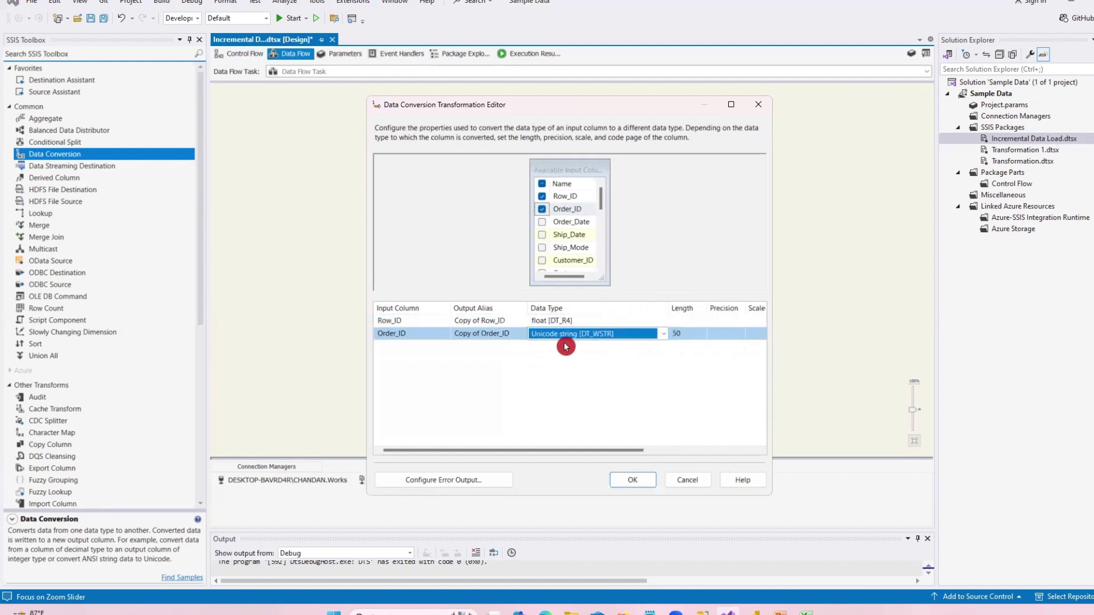
click(680, 334)
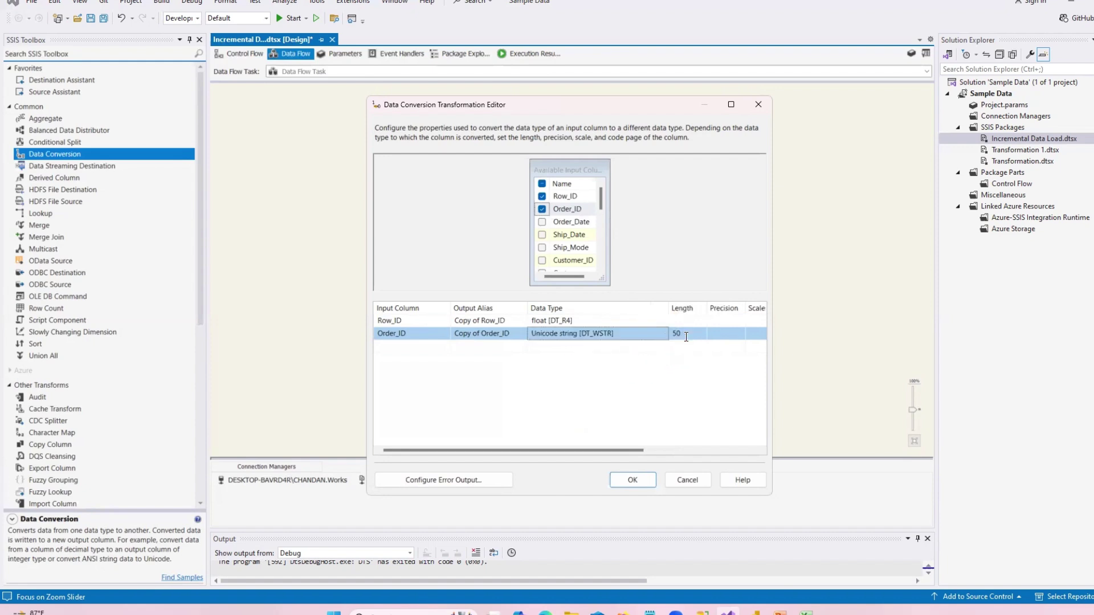
text(200)
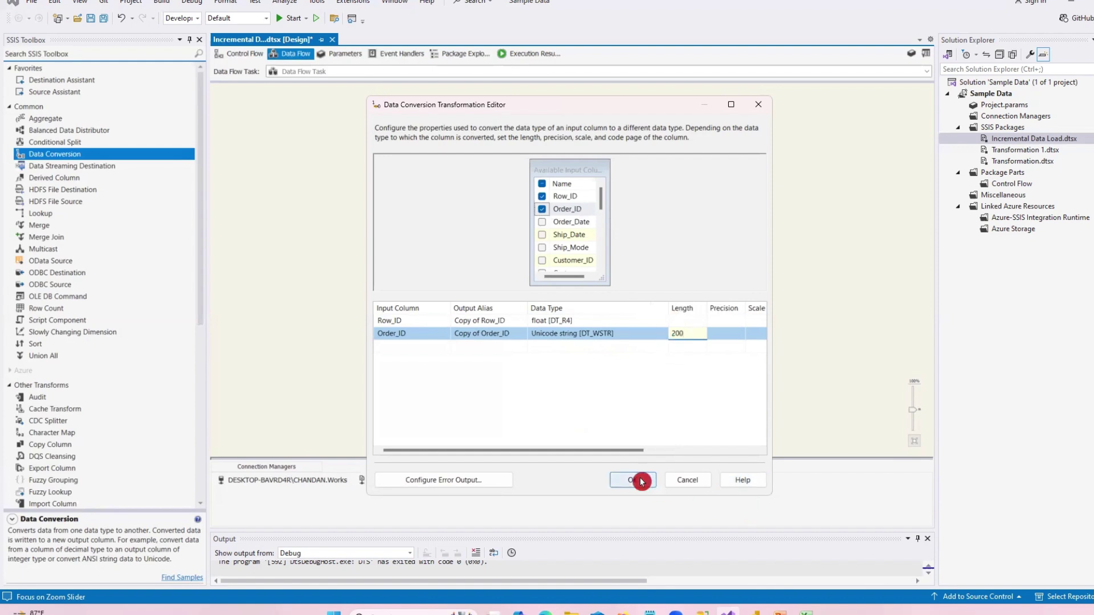
Step: Rename the output aliases of the converted columns to C_Row_ID and C_Order_ID and accept the Data Conversion settings
click(486, 321)
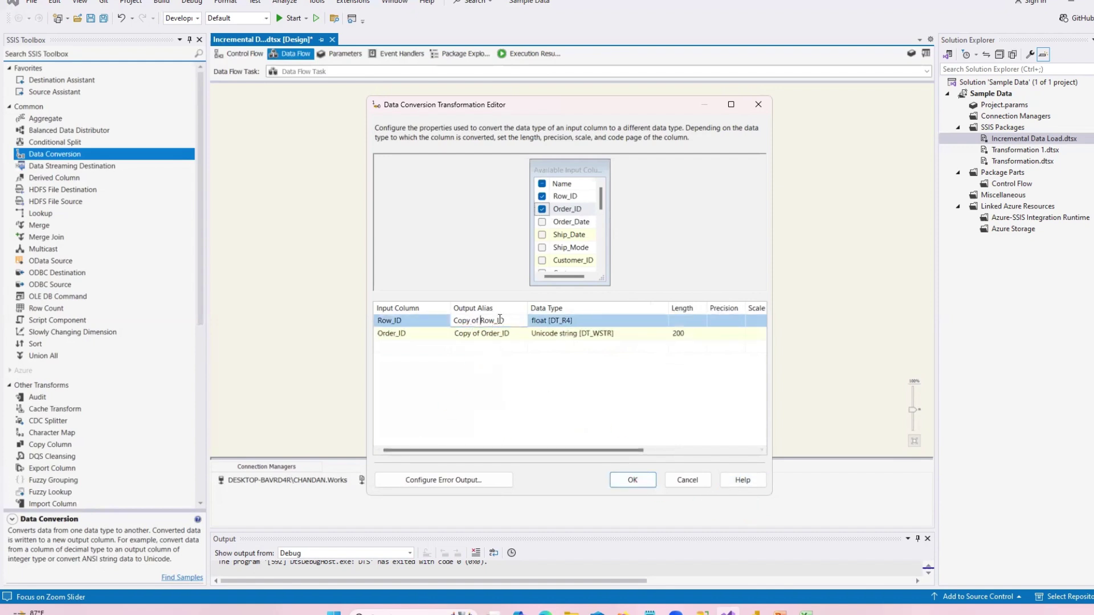
text(C_)
click(484, 334)
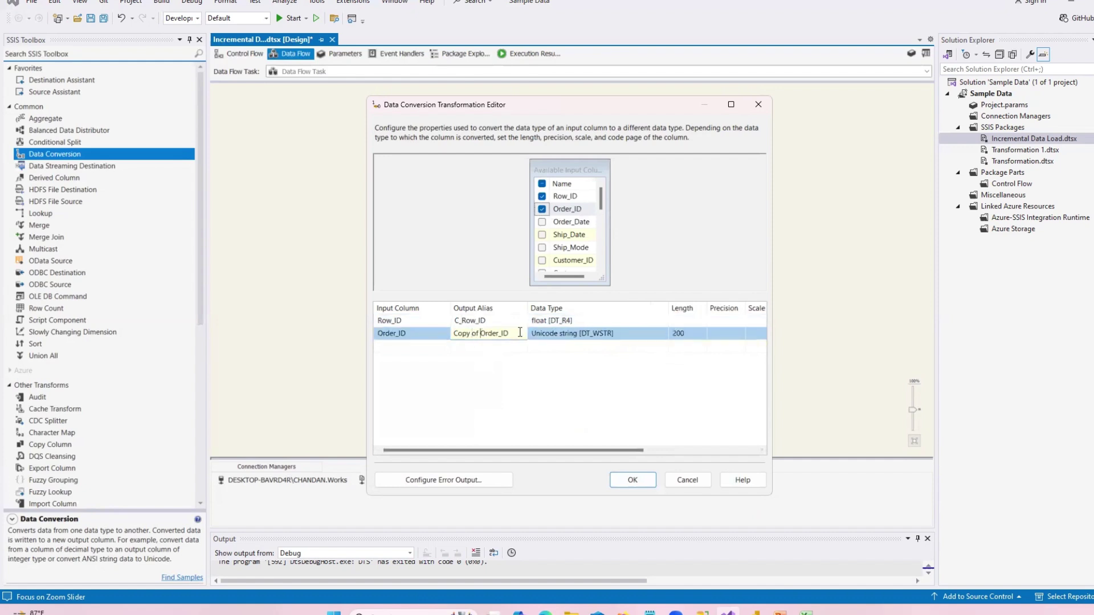
text(C)
click(634, 480)
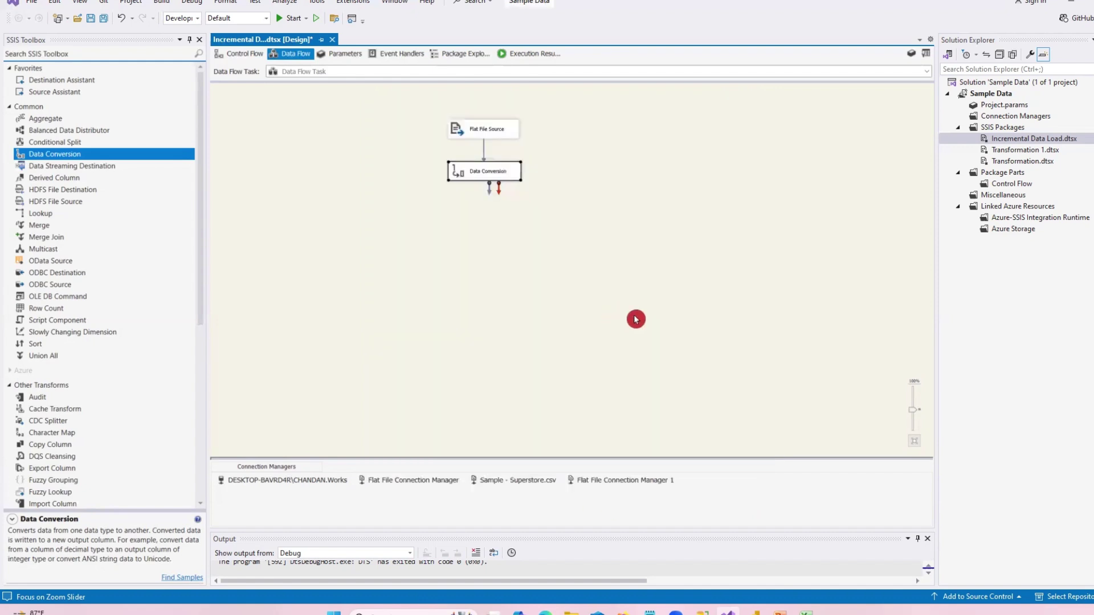
Step: Add an OLE DB Destination below the Data Conversion and connect the conversion's output to it
click(673, 297)
scroll(77, 297, down, 6)
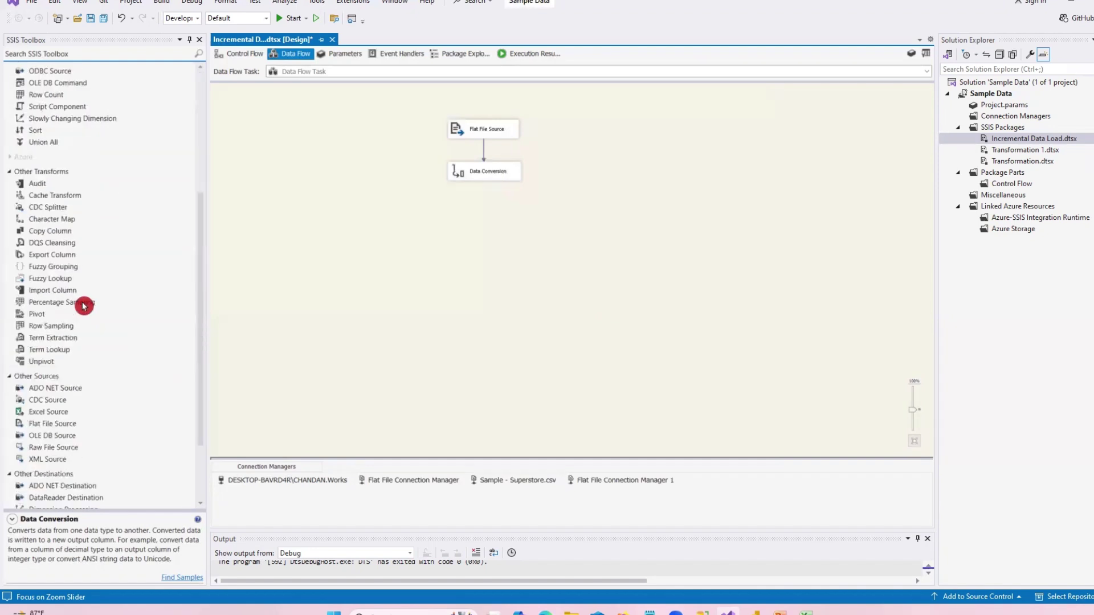
scroll(89, 425, down, 2)
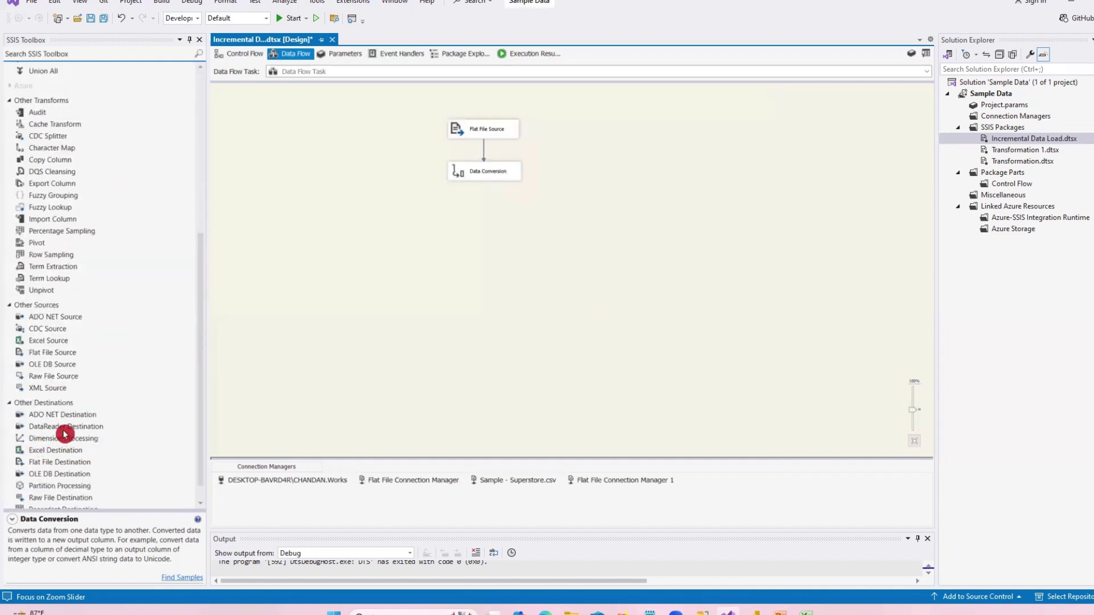
scroll(64, 434, down, 1)
drag(60, 451, 406, 397)
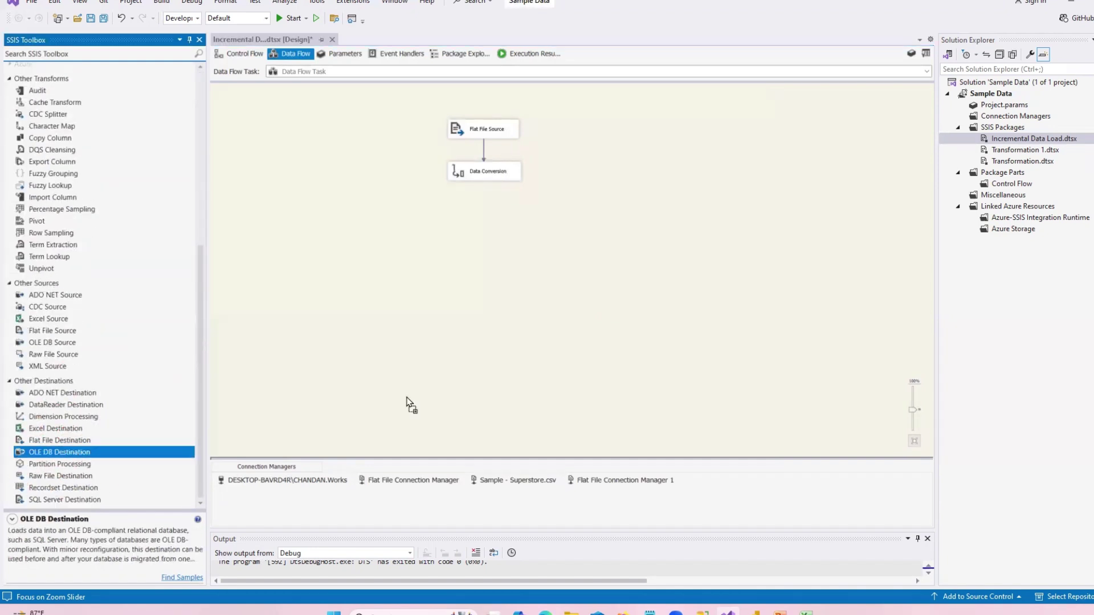
drag(487, 231, 491, 232)
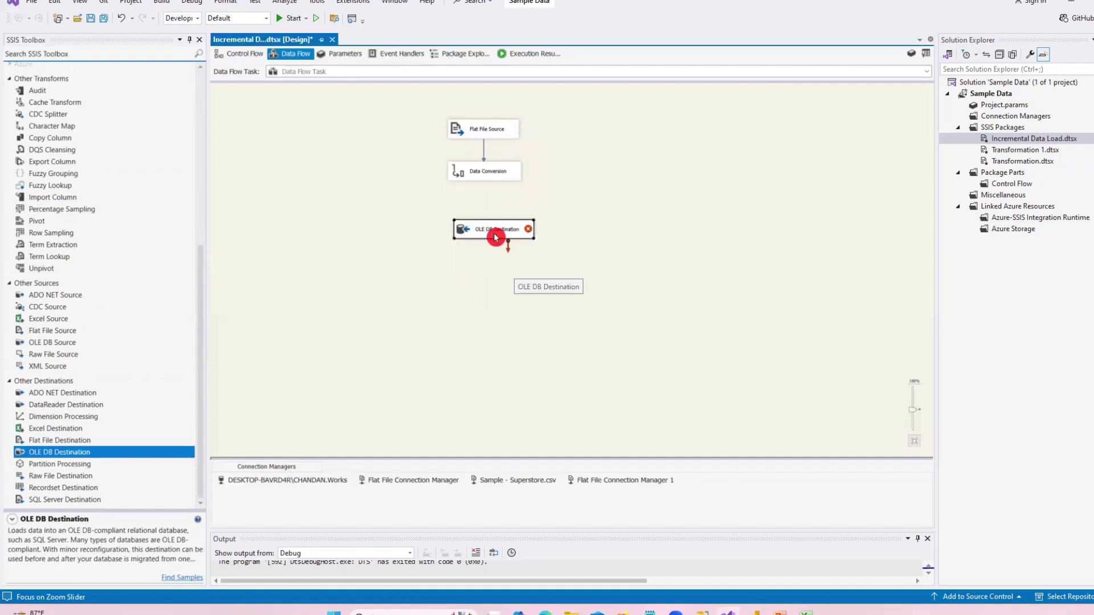
click(481, 171)
drag(488, 185, 484, 237)
Step: Configure the OLE DB Destination with the existing Works database connection, Table or view access mode and the [dbo].[Samle_Stagging] table
double_click(495, 230)
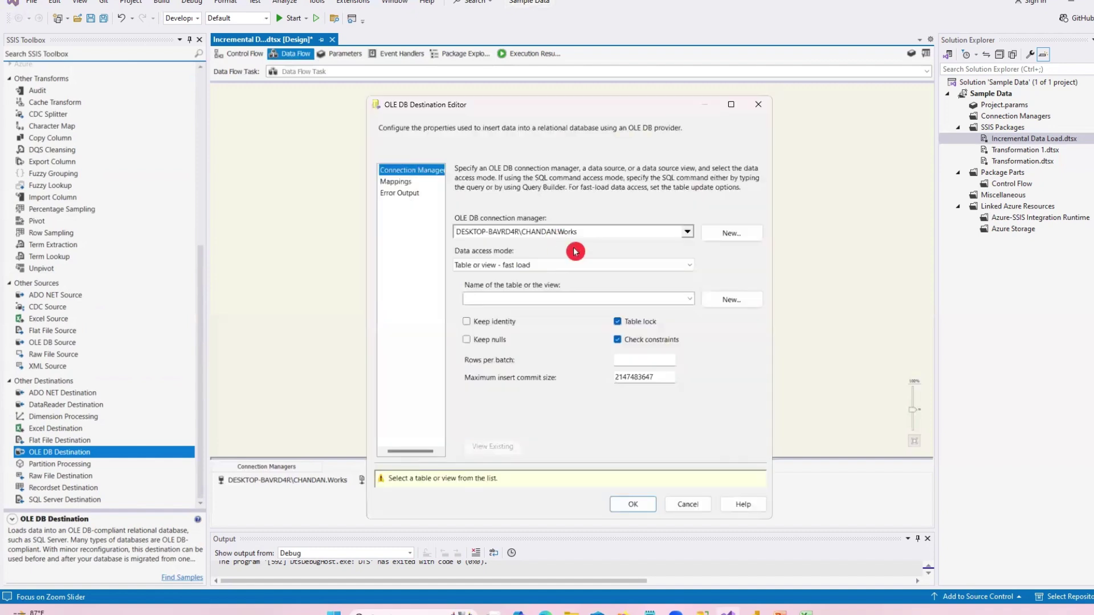
click(686, 233)
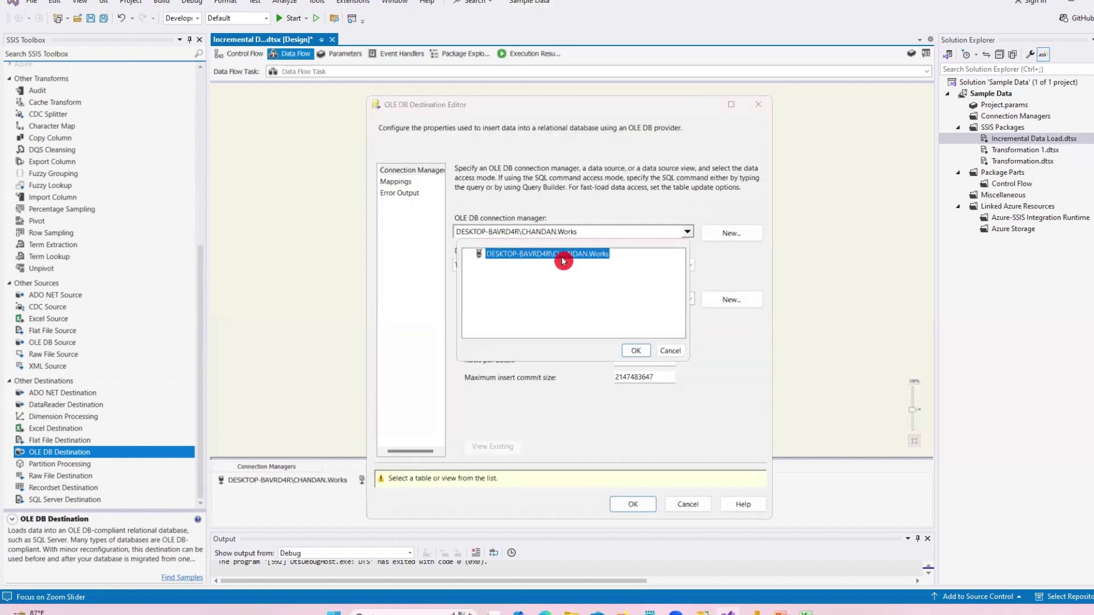
click(637, 350)
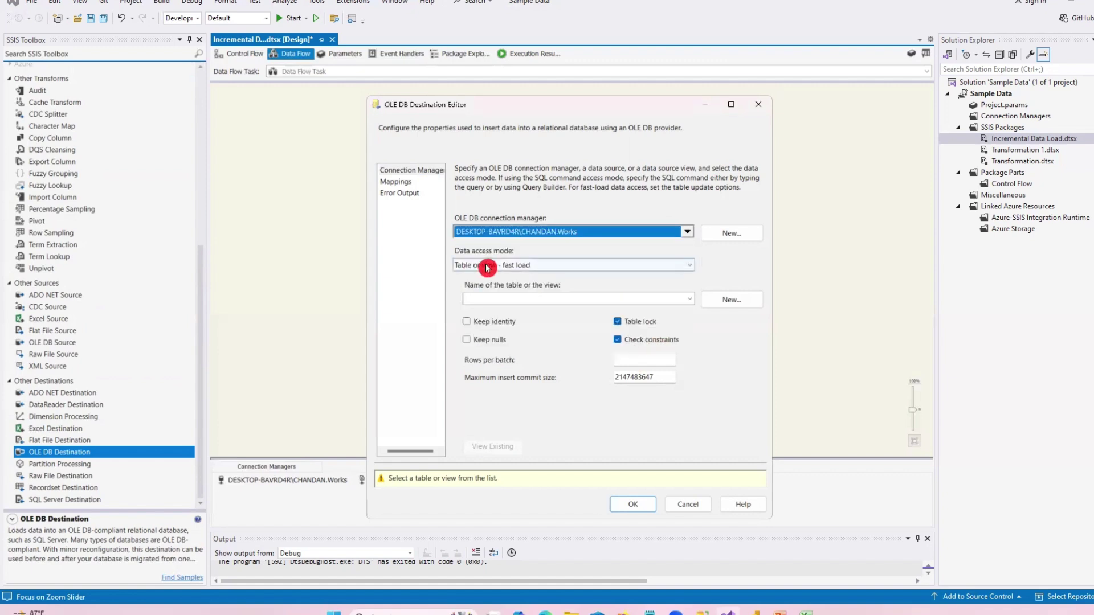
click(481, 266)
click(475, 276)
click(515, 299)
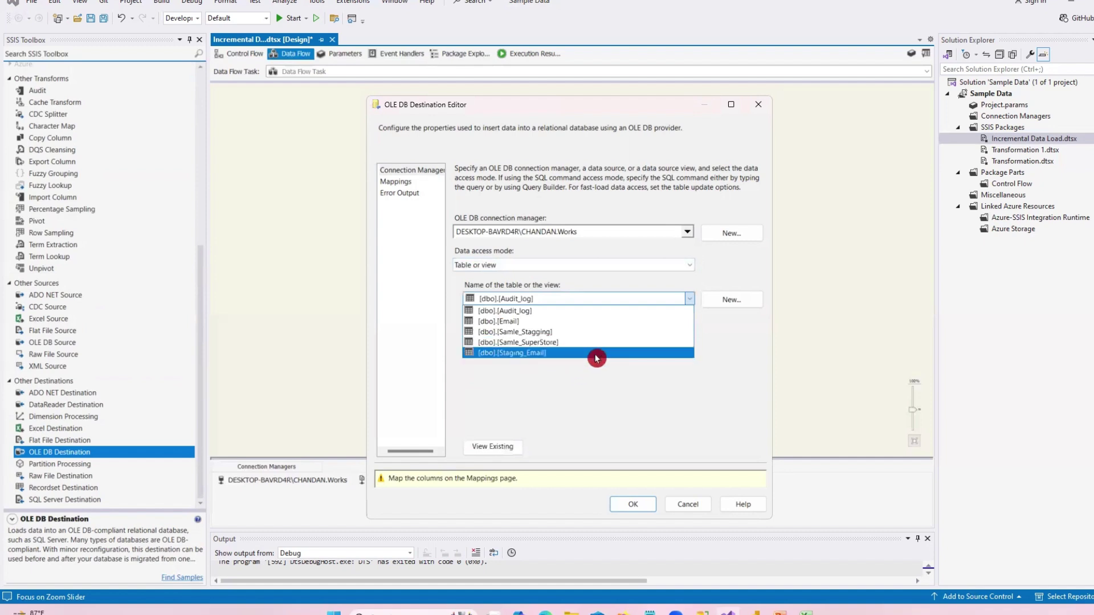
click(512, 334)
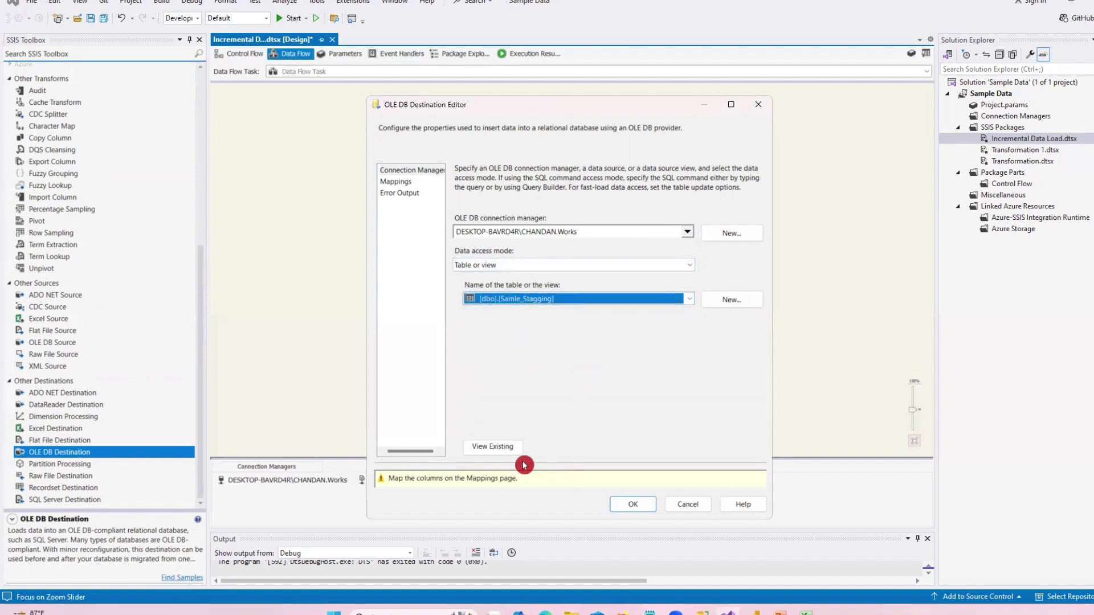
Step: Map C_Row_ID to Row_ID and C_Order_ID to Order_ID in the OLE DB Destination, accept, and shift the destination slightly left on the canvas
click(396, 181)
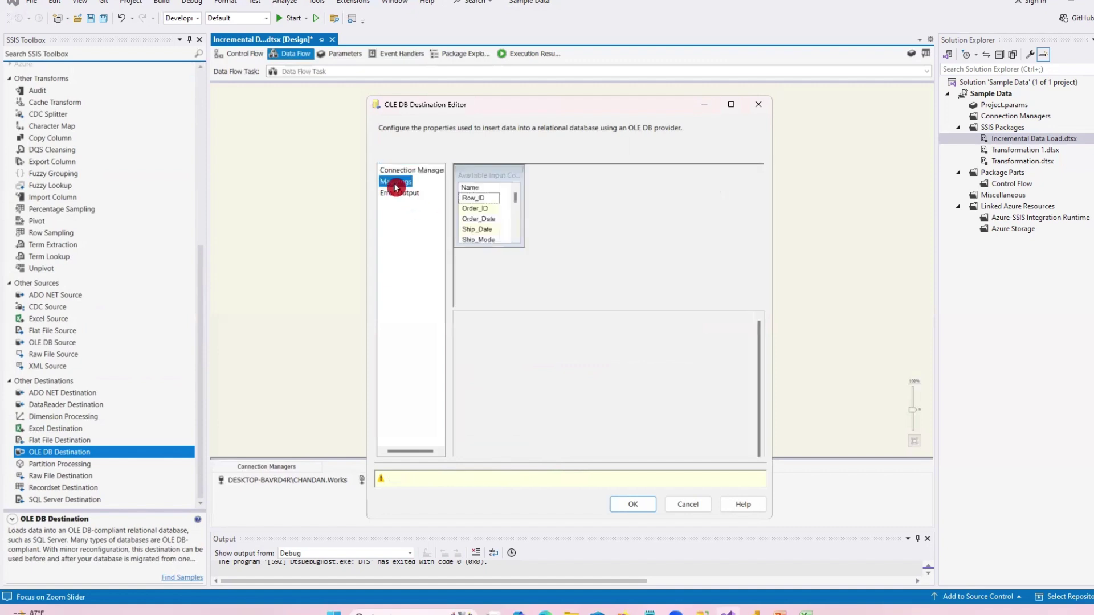
click(499, 330)
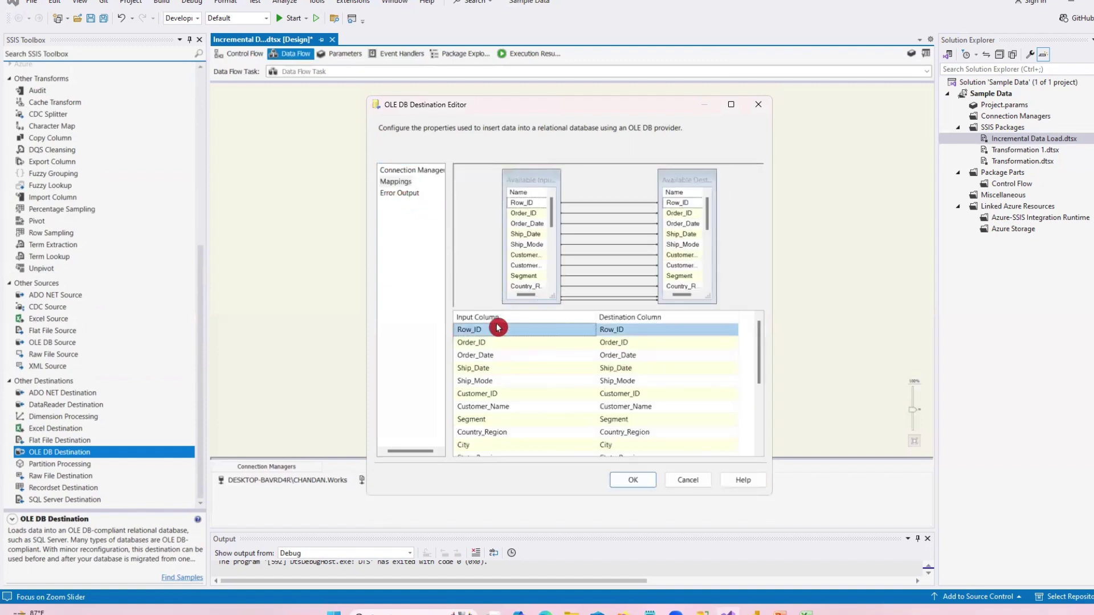
click(589, 334)
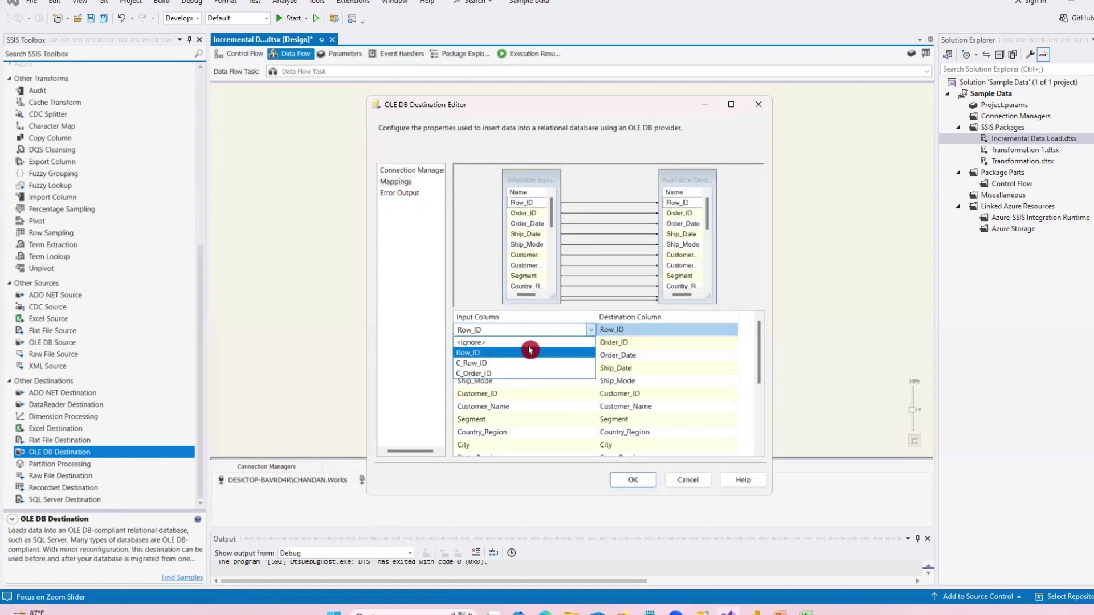
click(485, 364)
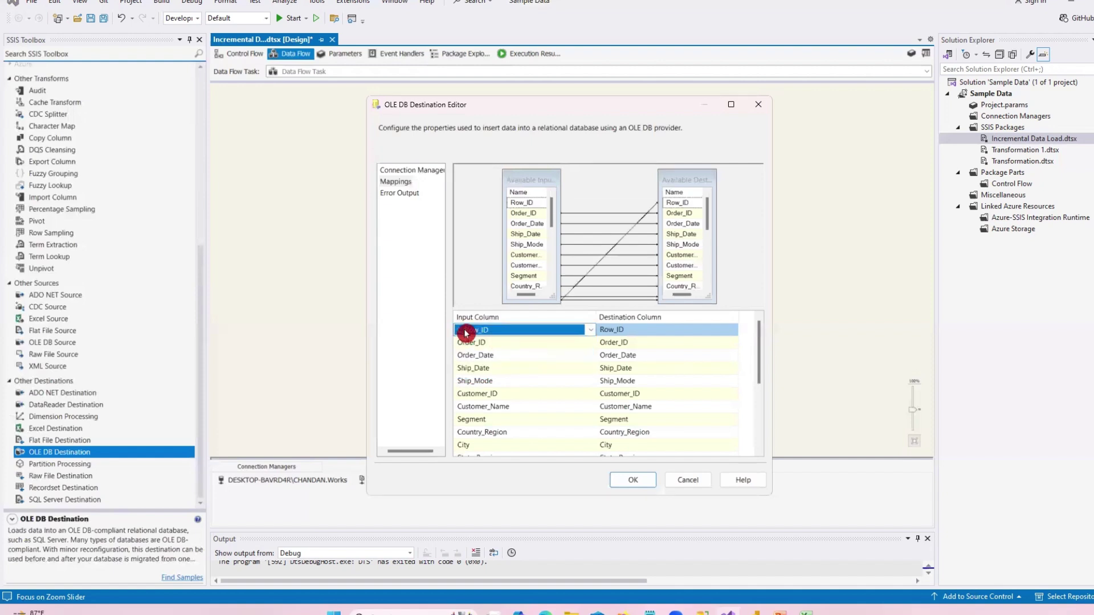
click(509, 343)
click(591, 342)
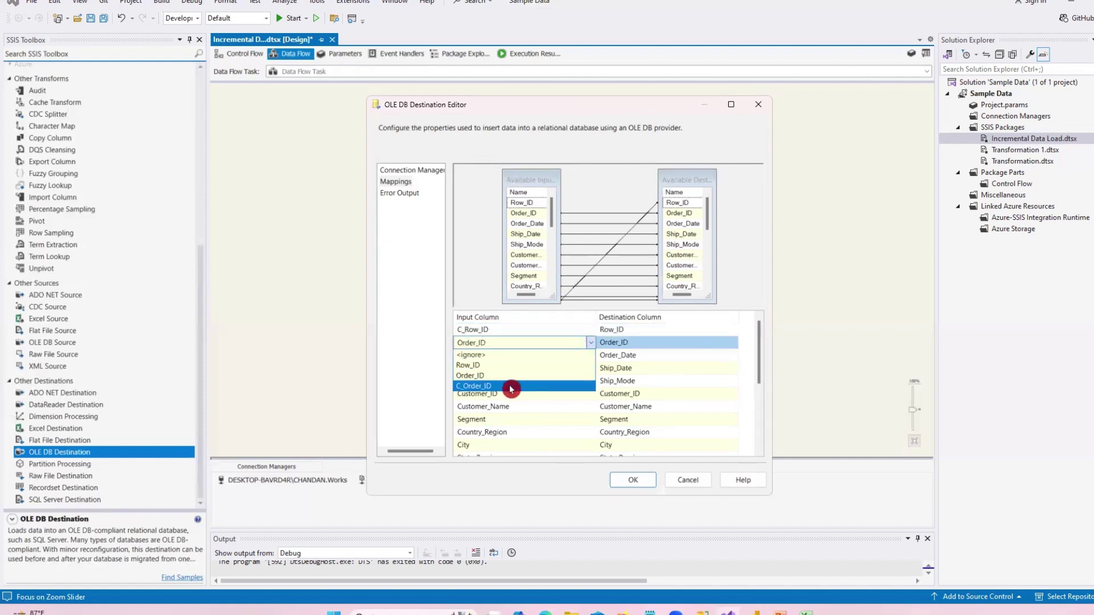
click(517, 385)
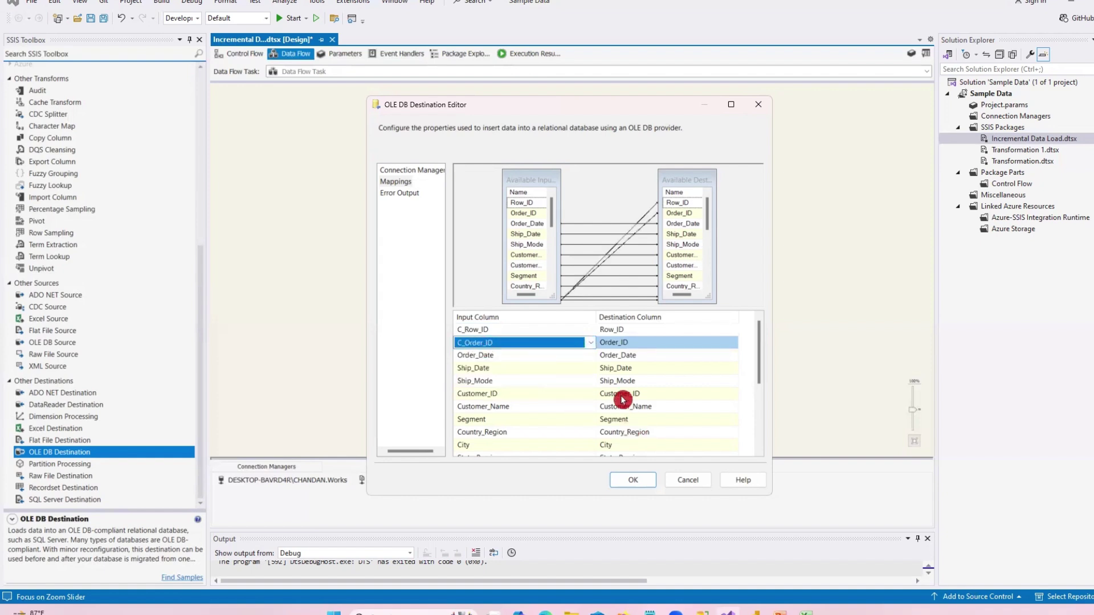
click(634, 479)
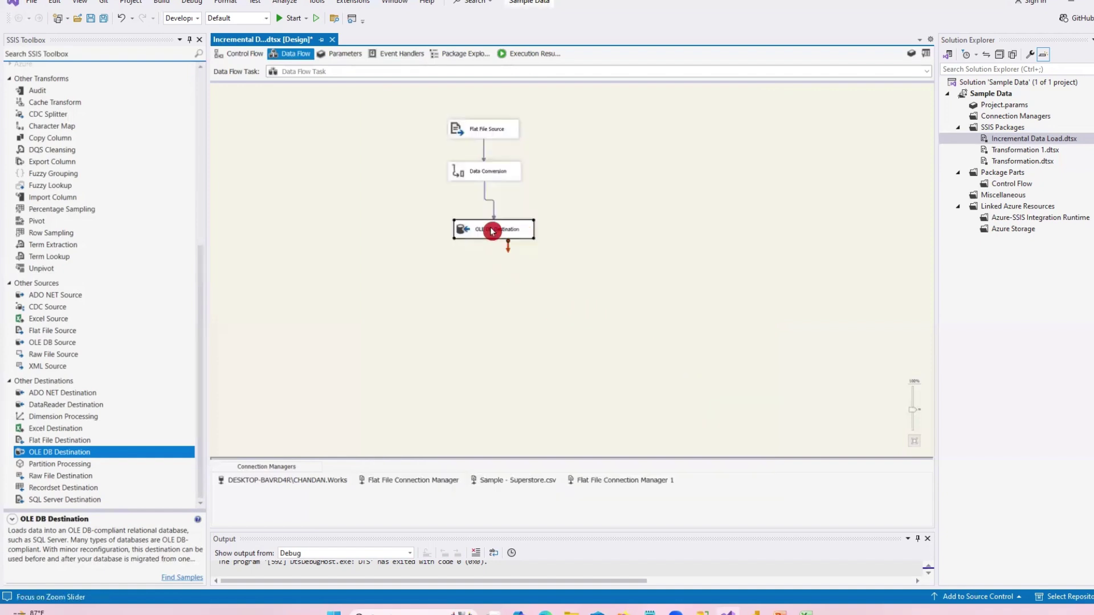
drag(491, 230, 475, 230)
click(630, 300)
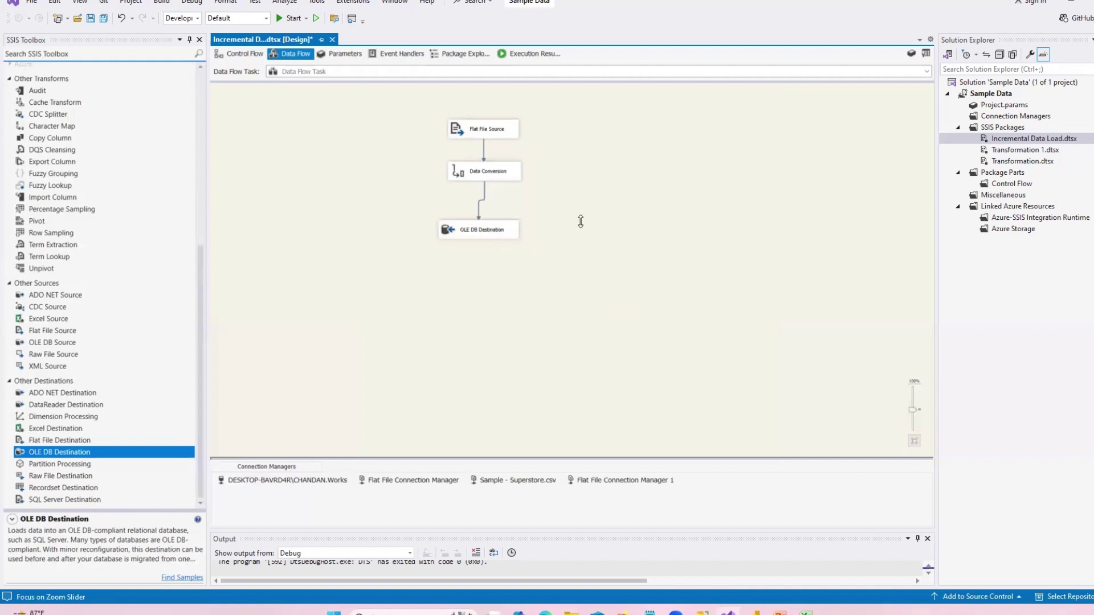
Step: Rename the data flow task in the package's control flow to Data Load
click(249, 54)
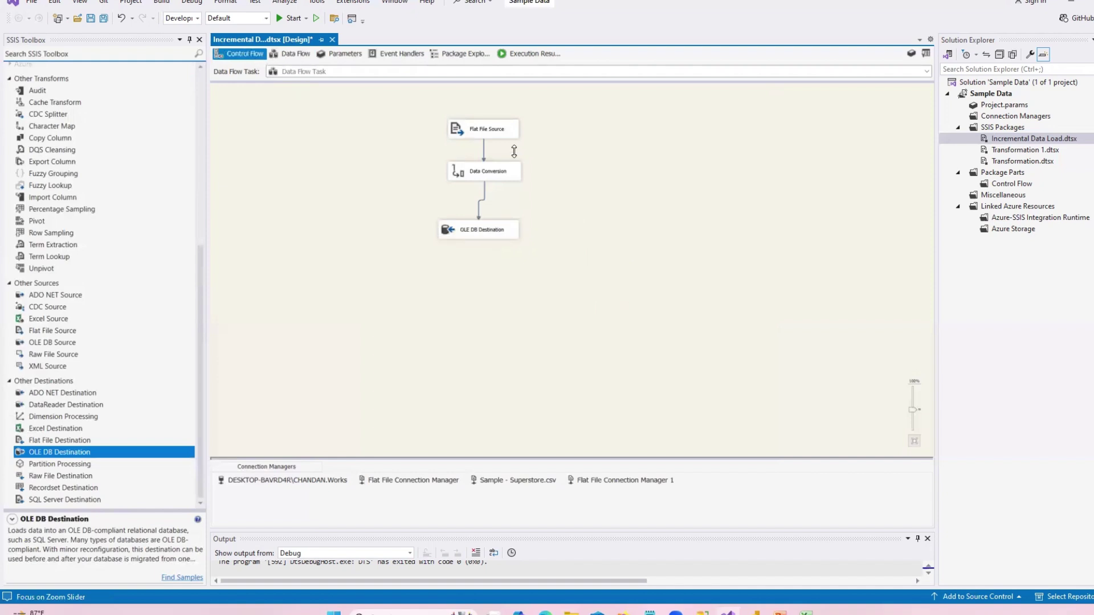
right_click(438, 117)
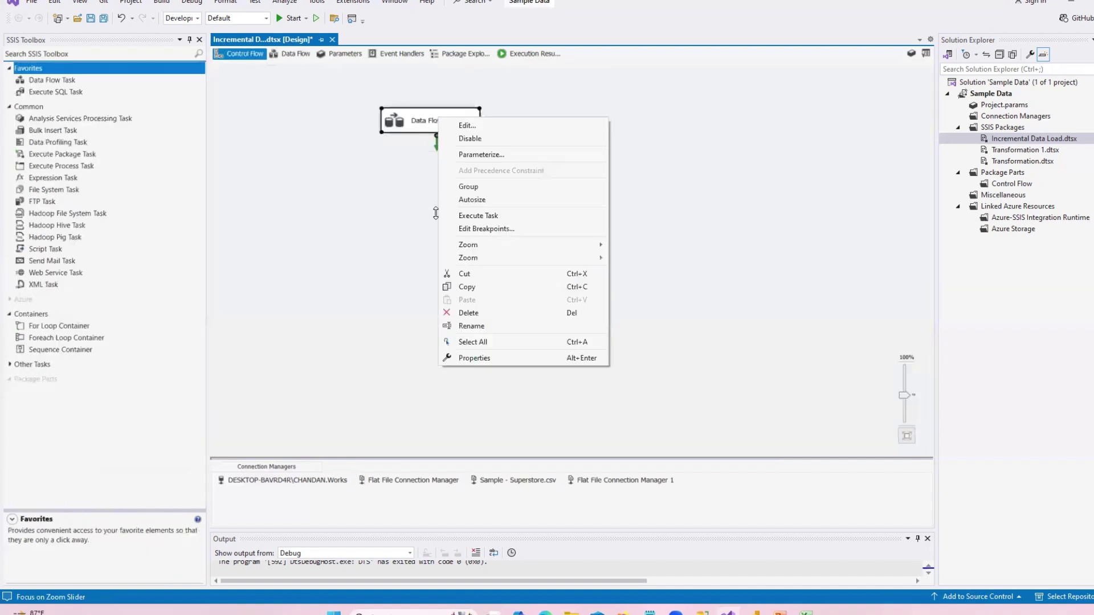
click(386, 281)
click(439, 125)
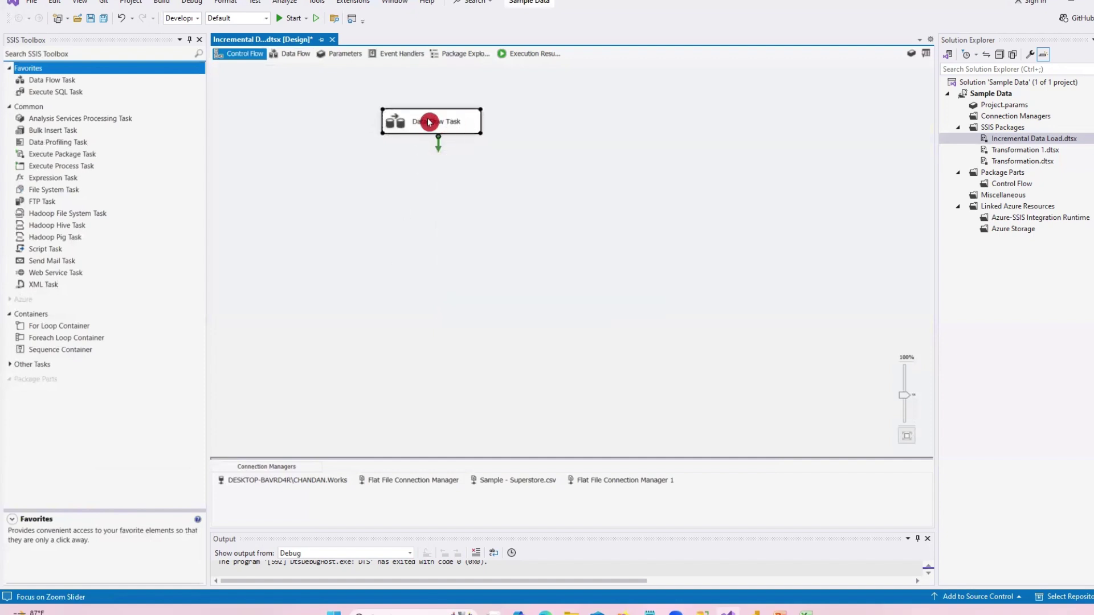
click(458, 126)
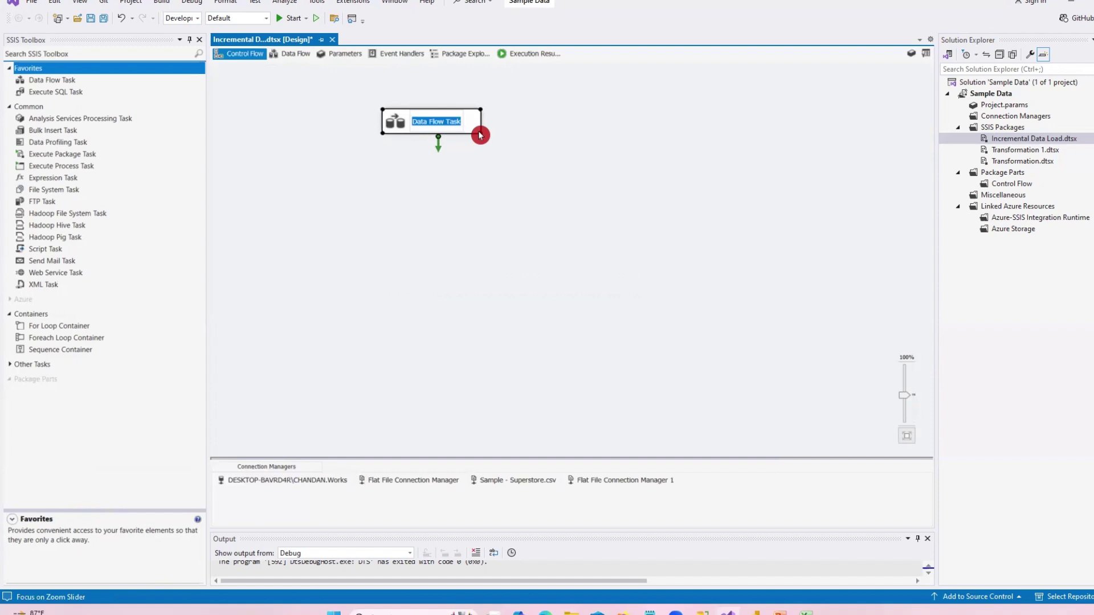
text(Data Load)
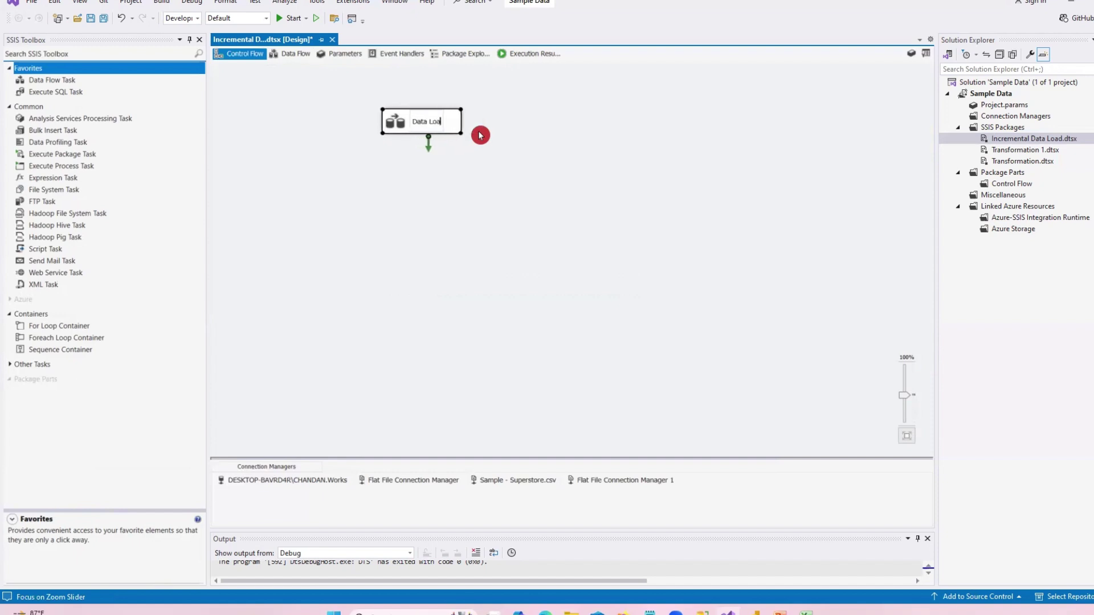
click(474, 278)
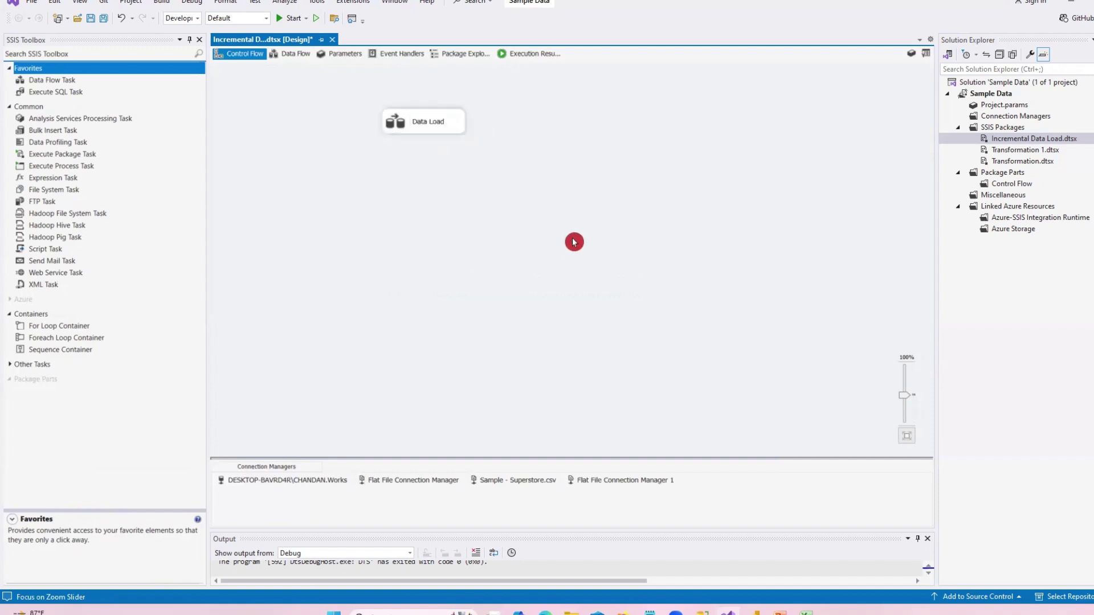
Step: Close the Sample - Superstore.csv workbook in Excel without saving, and execute the Data Load task on its own
click(437, 127)
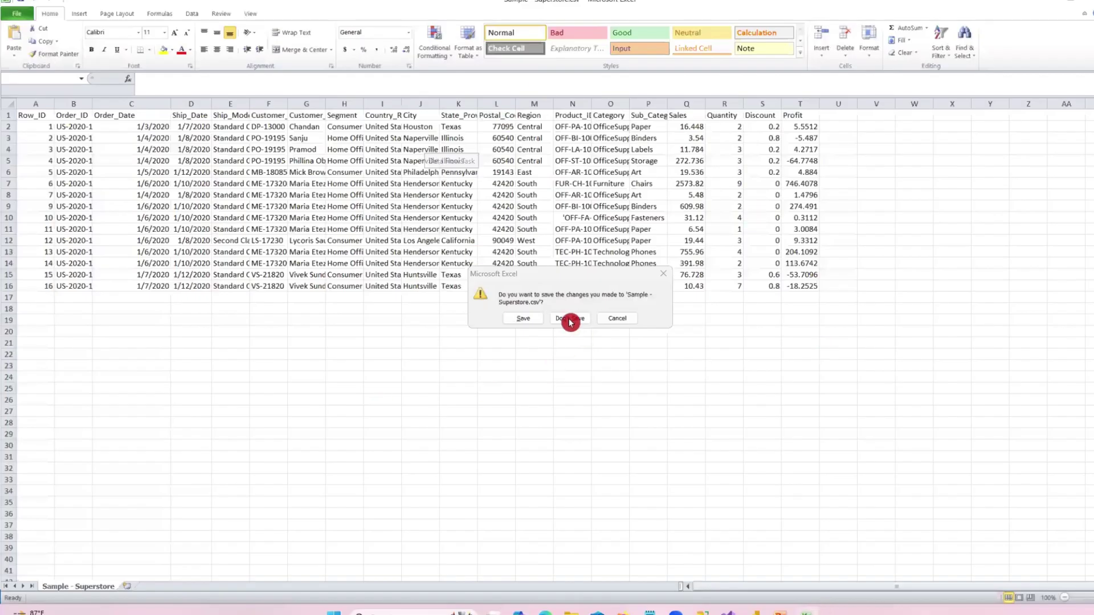
click(570, 321)
click(586, 281)
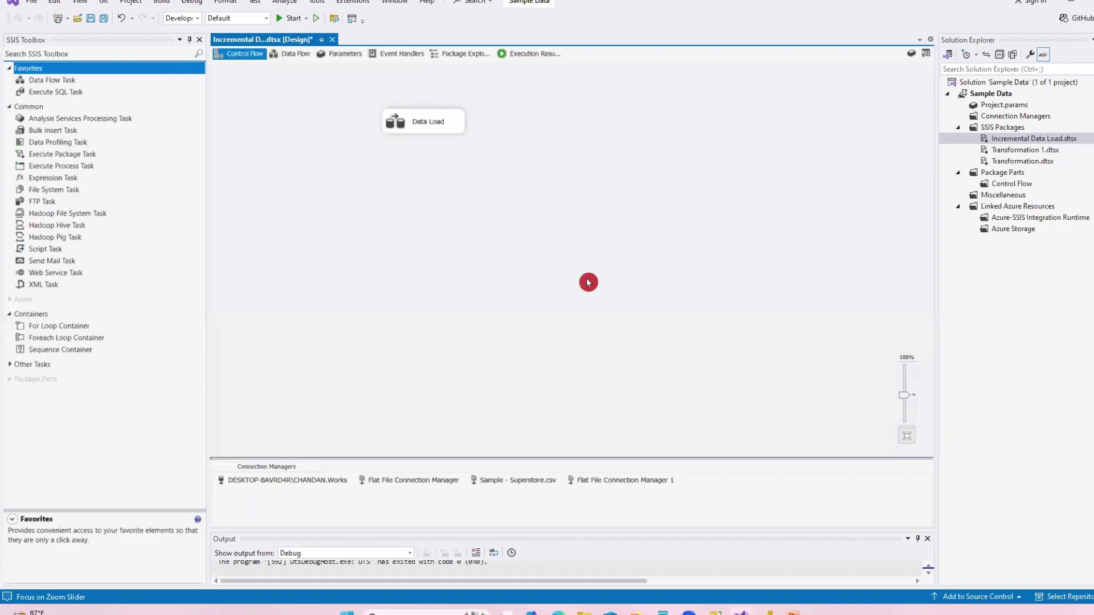
click(462, 133)
right_click(431, 115)
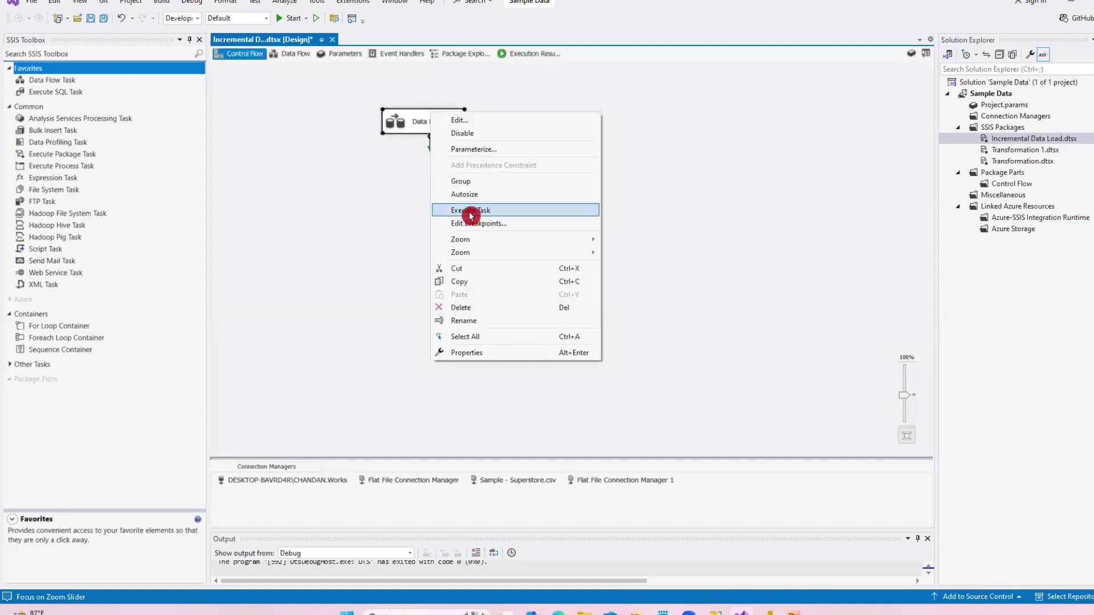
click(489, 212)
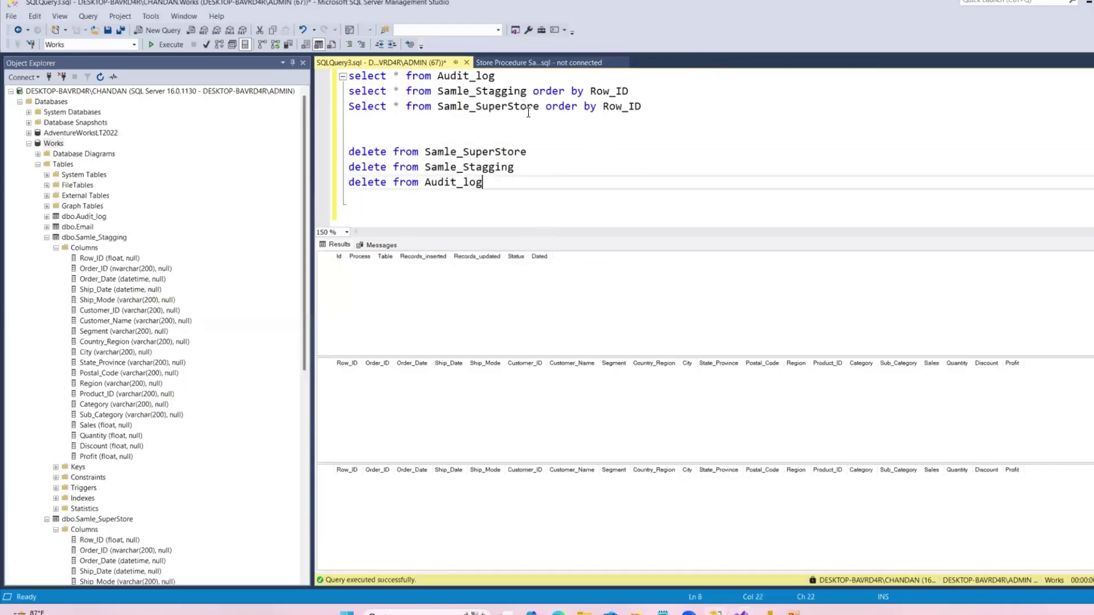
Step: Switch to SQL Server Management Studio and run only the Samle_Stagging select query ordered by Row_ID
drag(635, 91, 344, 92)
click(167, 45)
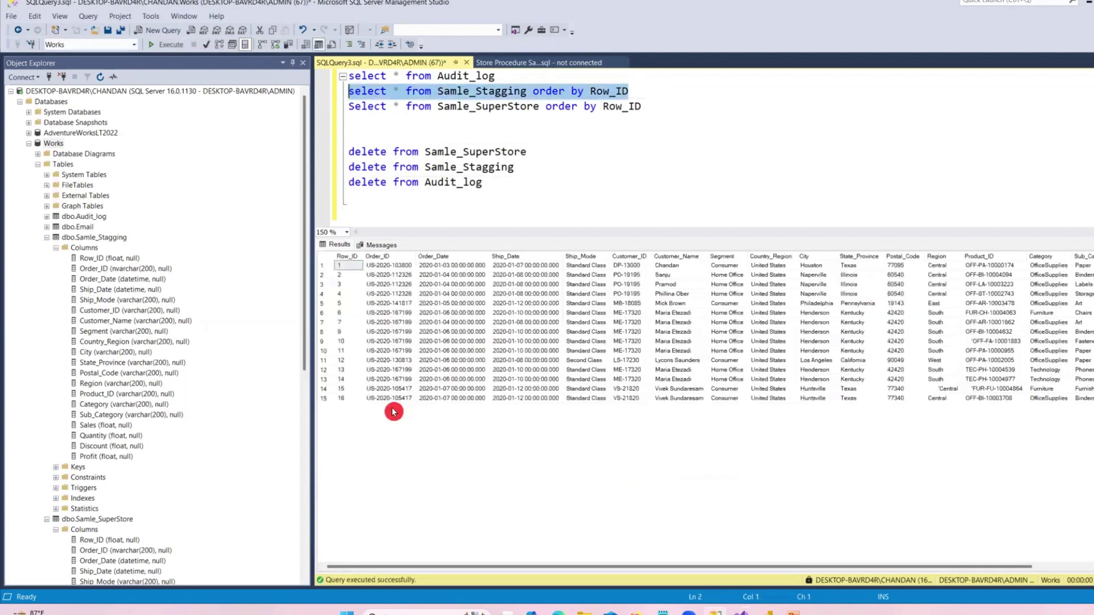
click(651, 152)
Step: Run the Audit_log, Samle_Stagging and Samle_SuperStore select queries together and compare their result sets
drag(641, 106, 345, 76)
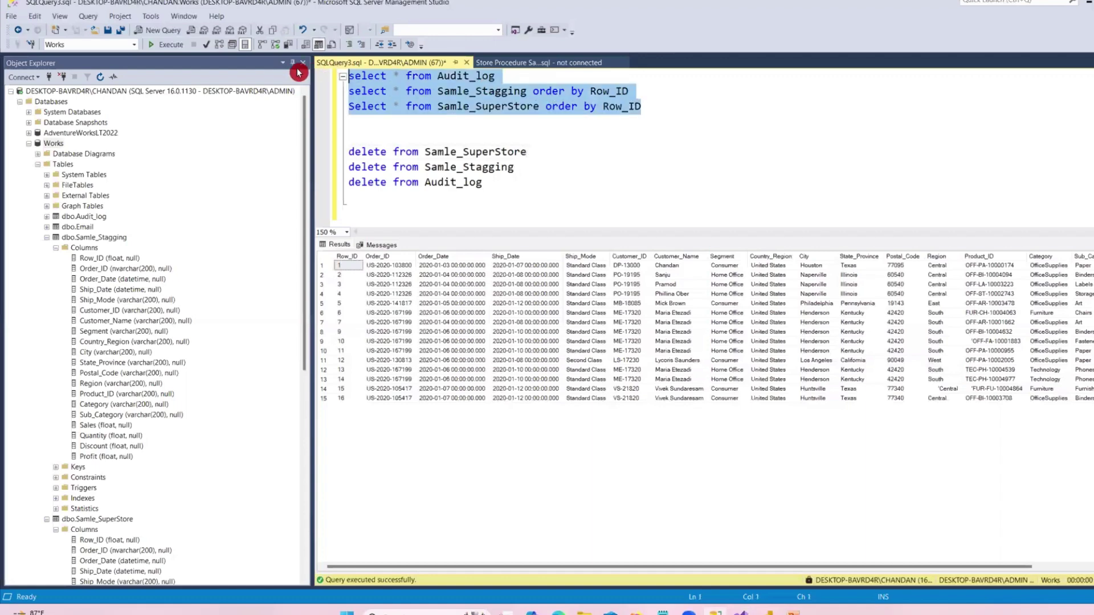
click(166, 46)
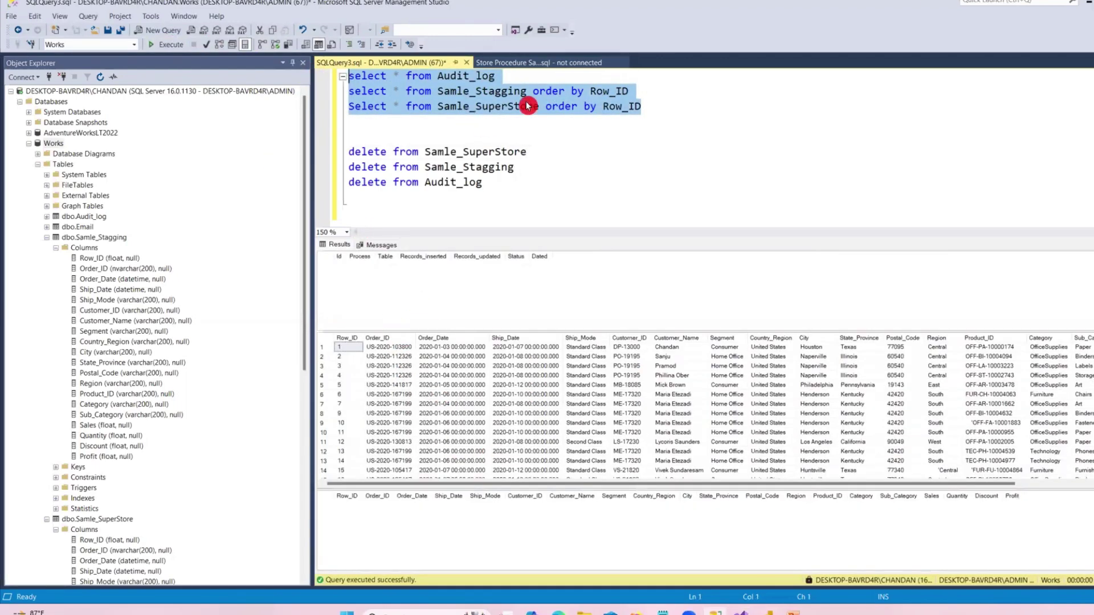
scroll(452, 406, down, 1)
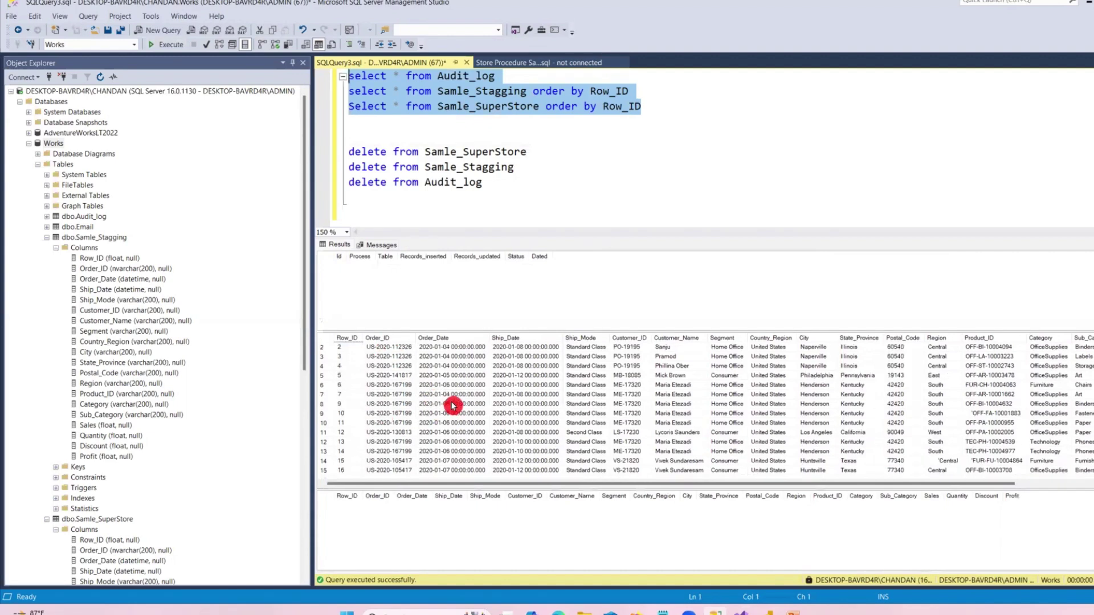
scroll(452, 406, up, 1)
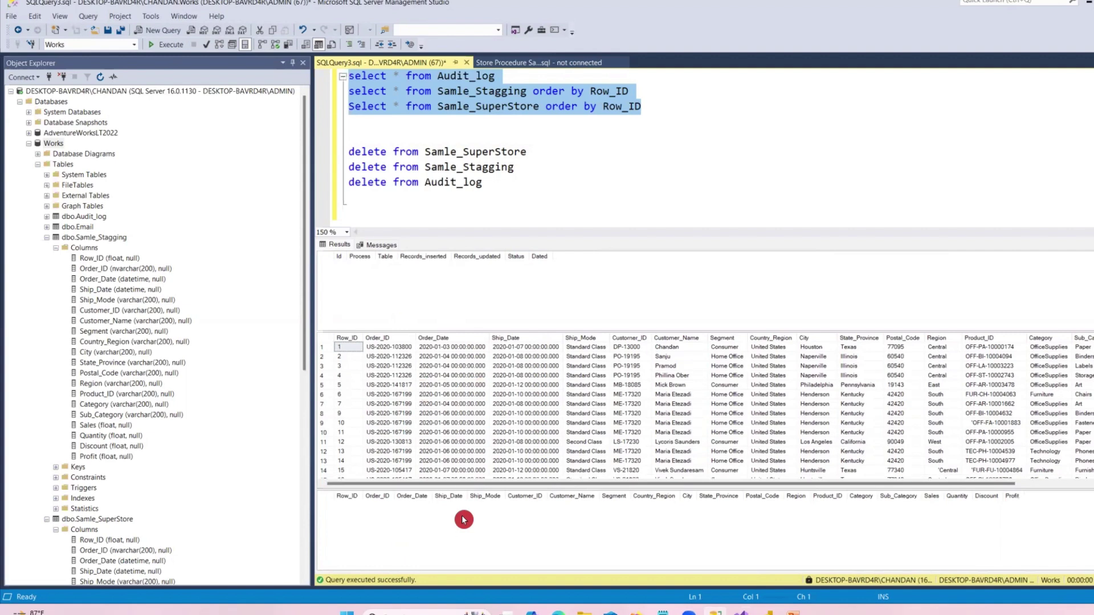
click(467, 108)
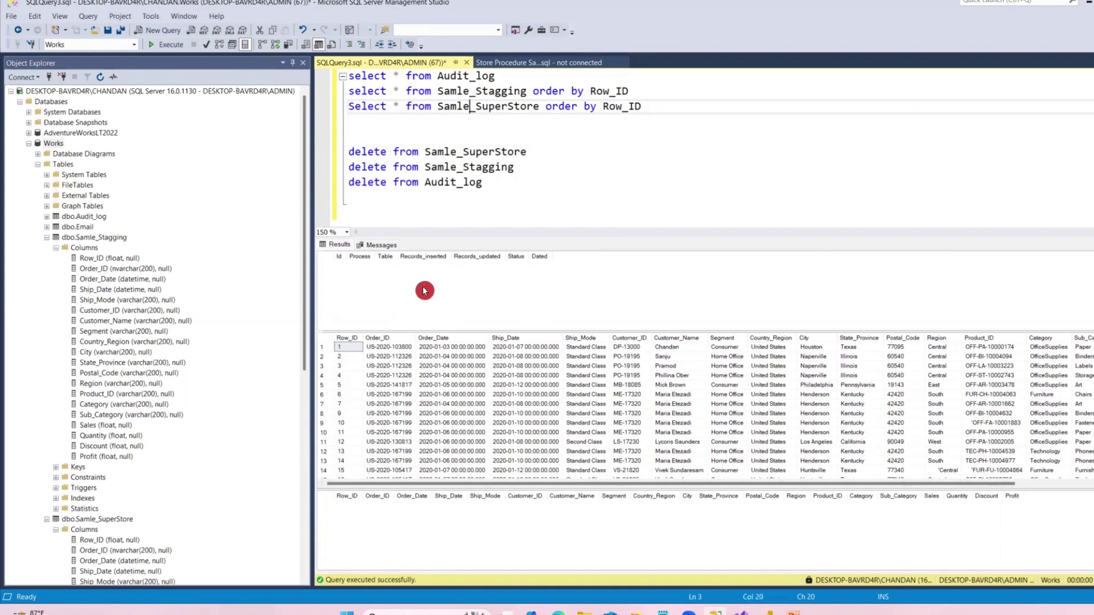
Step: Open the stored procedure script and examine the Create or Alter procedure line that names SP_IncrementalLoad_SampleSuperStore
click(513, 63)
scroll(650, 246, up, 20)
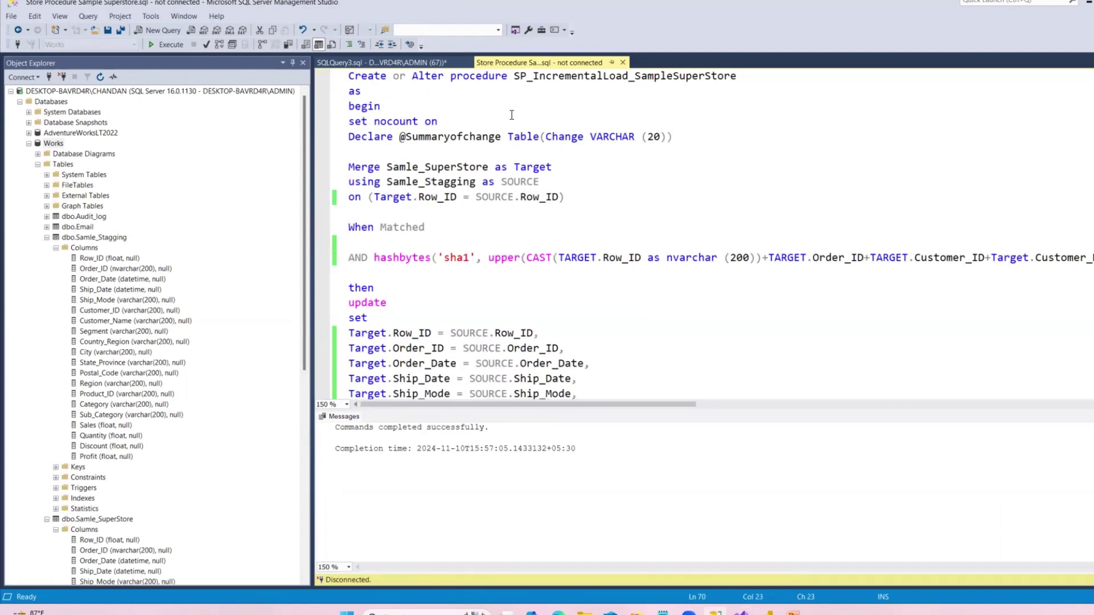
drag(348, 76, 725, 95)
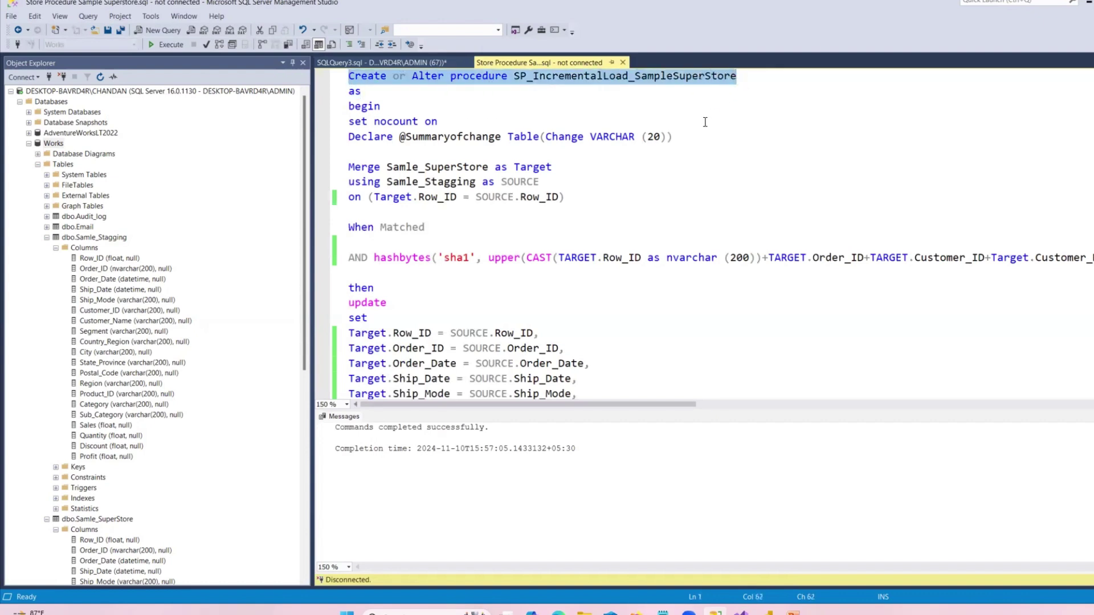
click(723, 122)
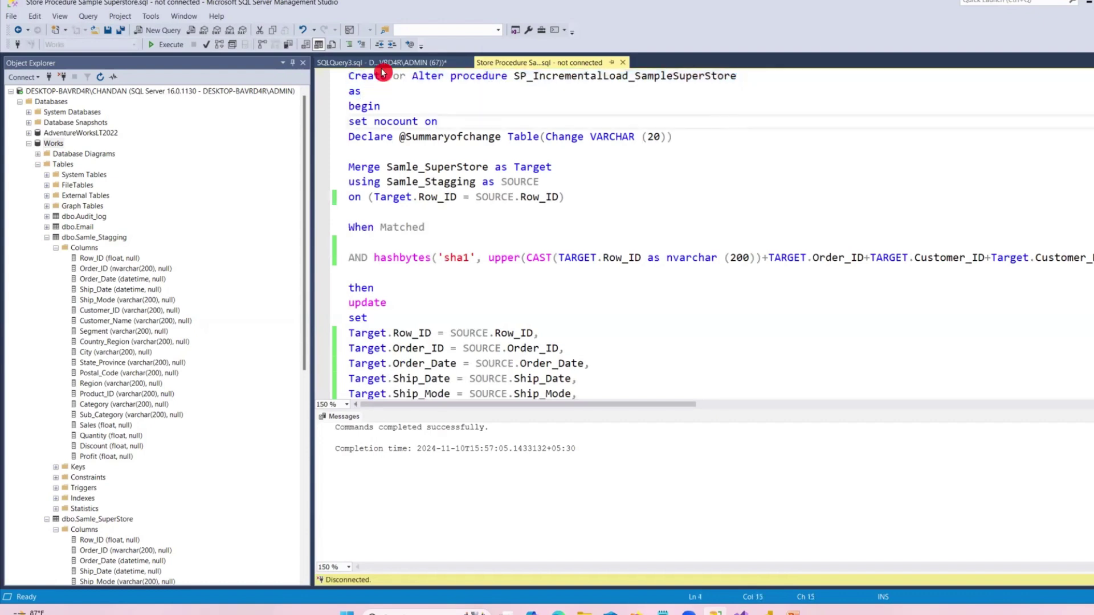
drag(349, 75, 437, 76)
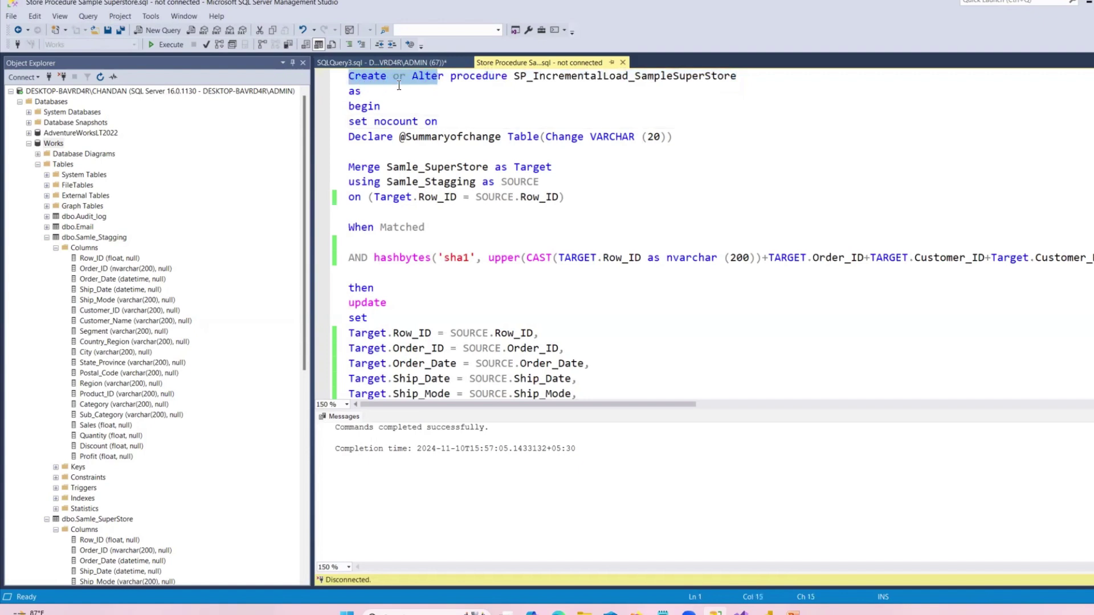
double_click(426, 77)
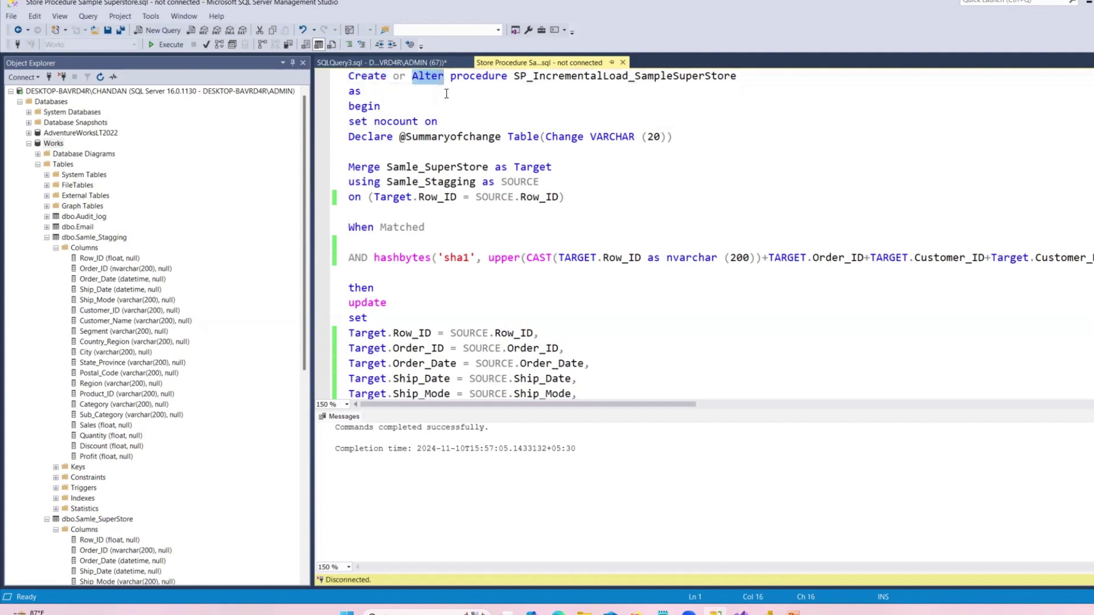
double_click(479, 76)
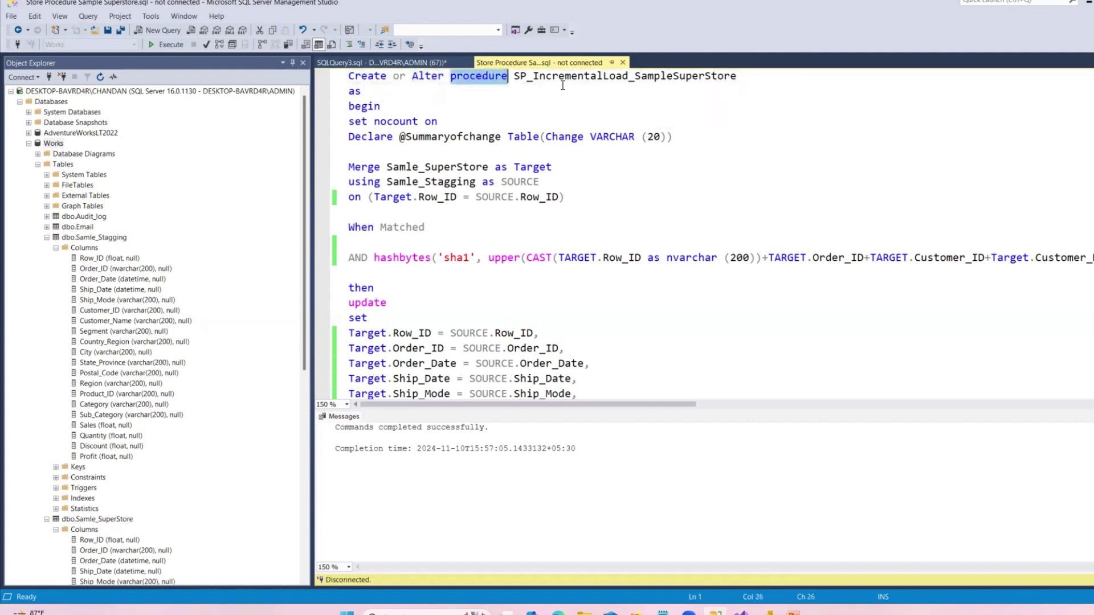
click(513, 76)
drag(555, 77, 748, 78)
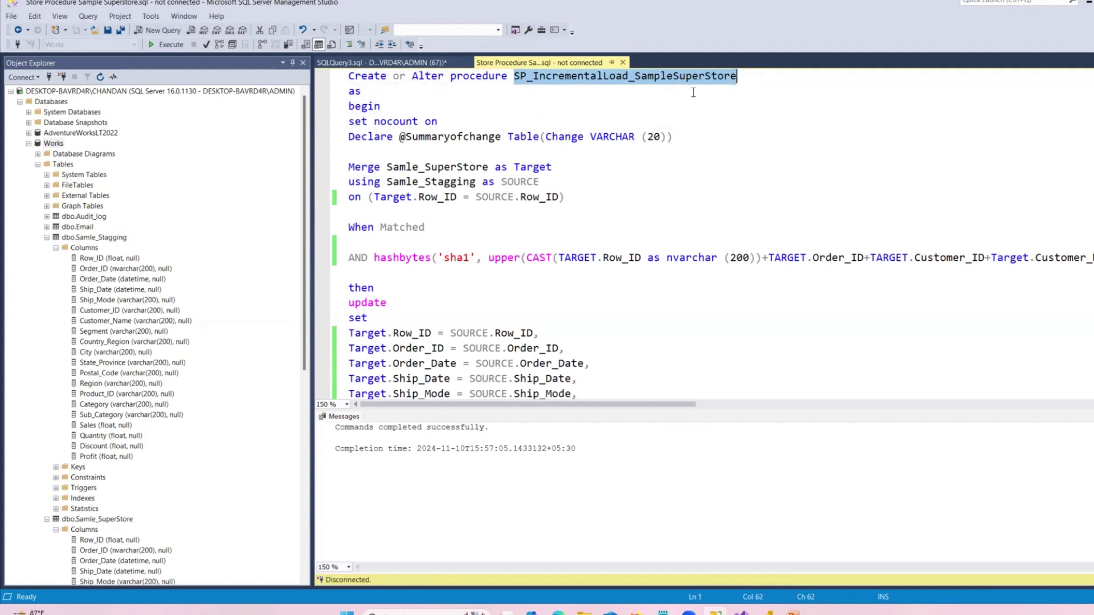
Step: Examine the as and begin lines of the stored procedure and skim its body through to the end
click(482, 104)
drag(348, 90, 402, 93)
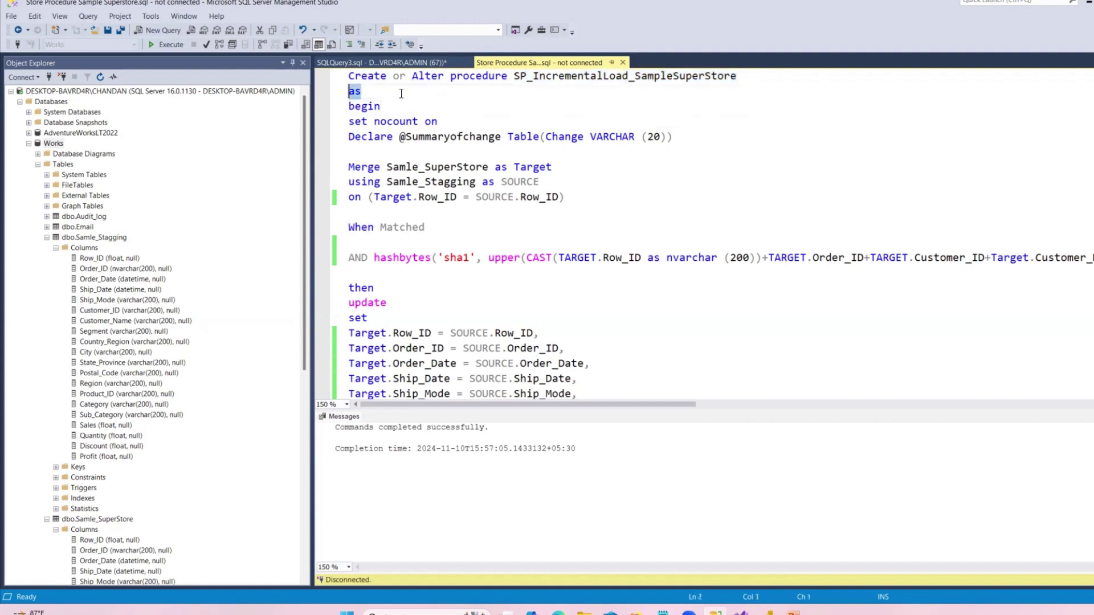
click(408, 106)
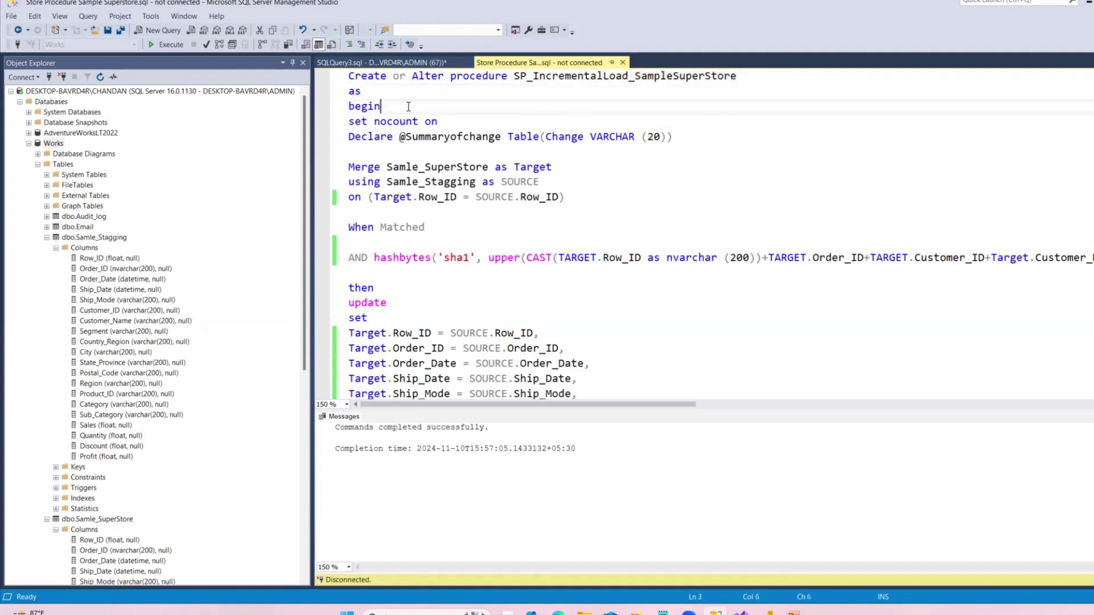
double_click(369, 107)
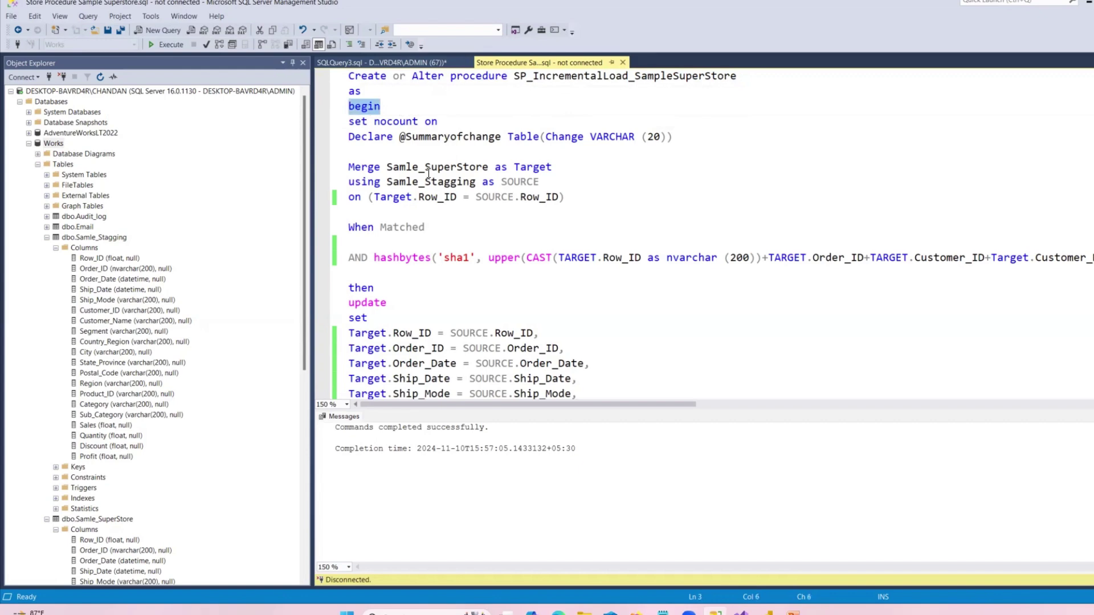
scroll(429, 172, down, 20)
scroll(399, 148, up, 20)
click(386, 167)
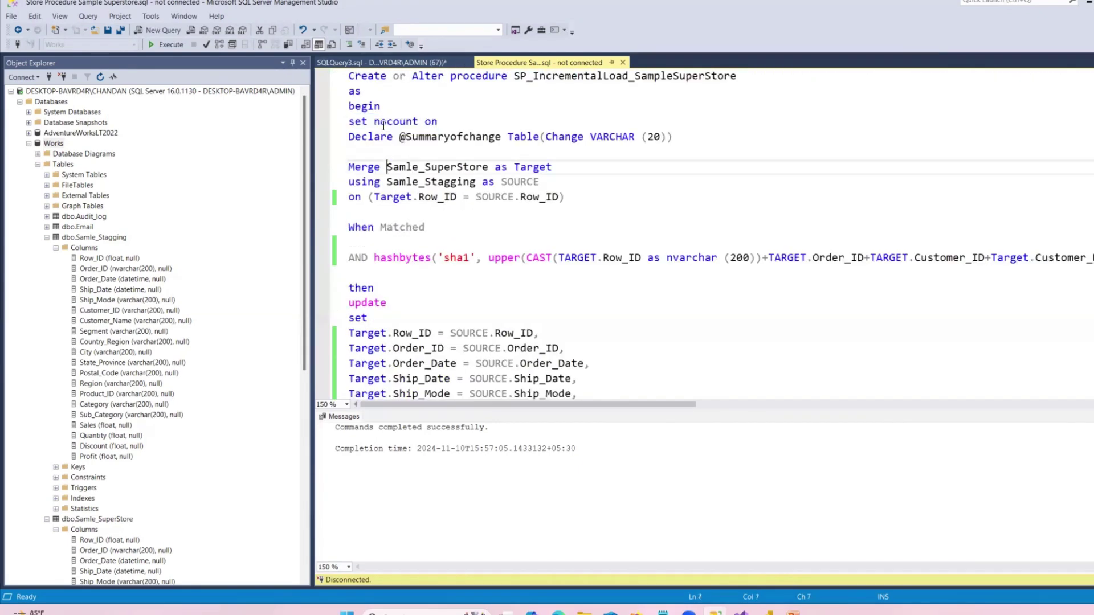
drag(355, 137, 425, 137)
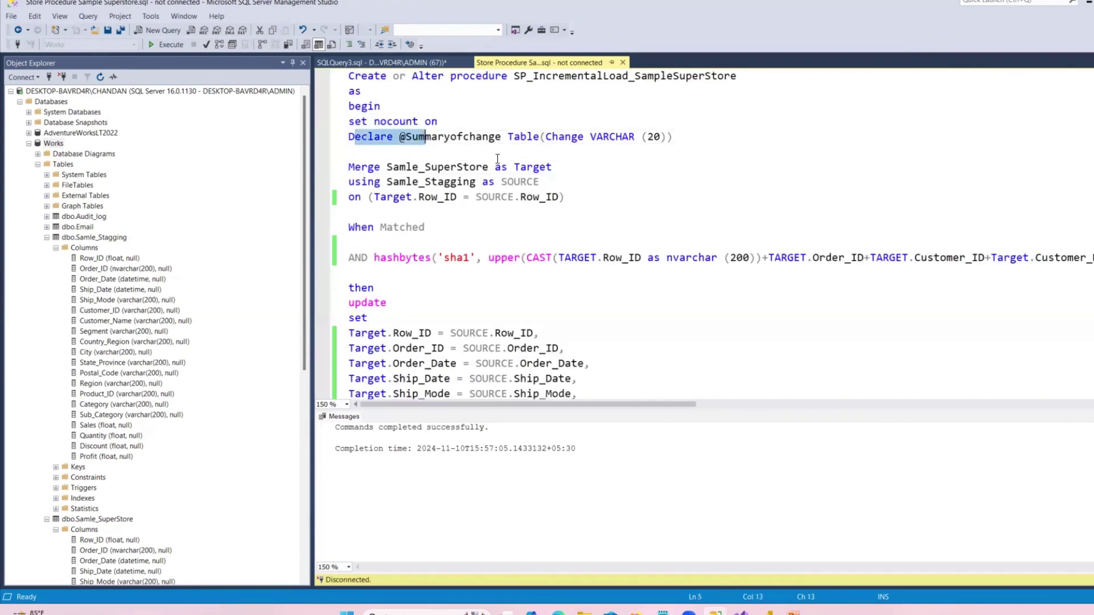
click(407, 147)
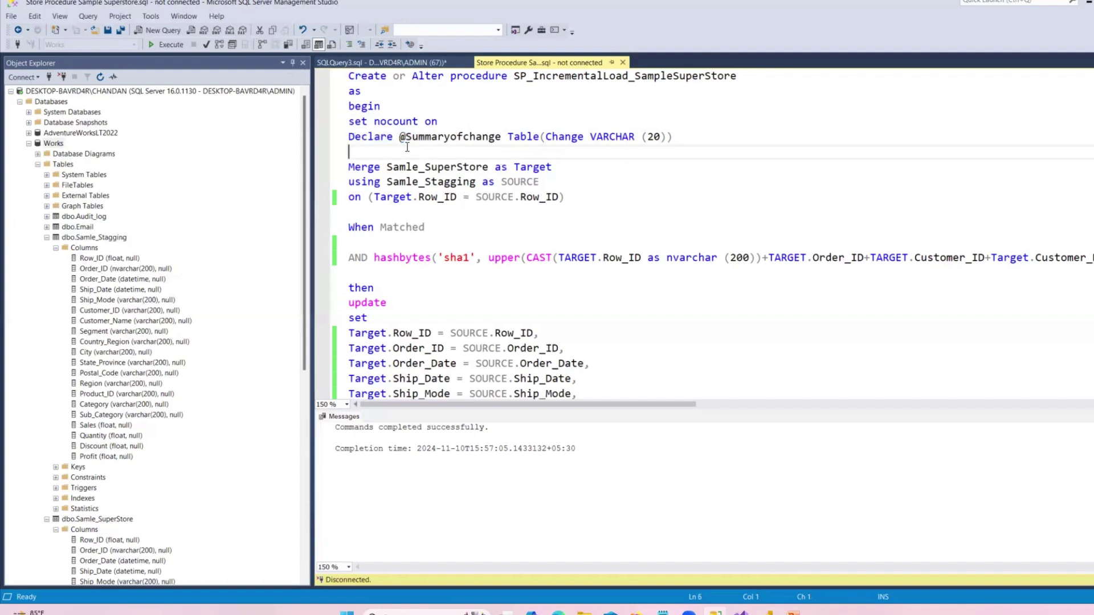
drag(398, 137, 476, 140)
click(429, 147)
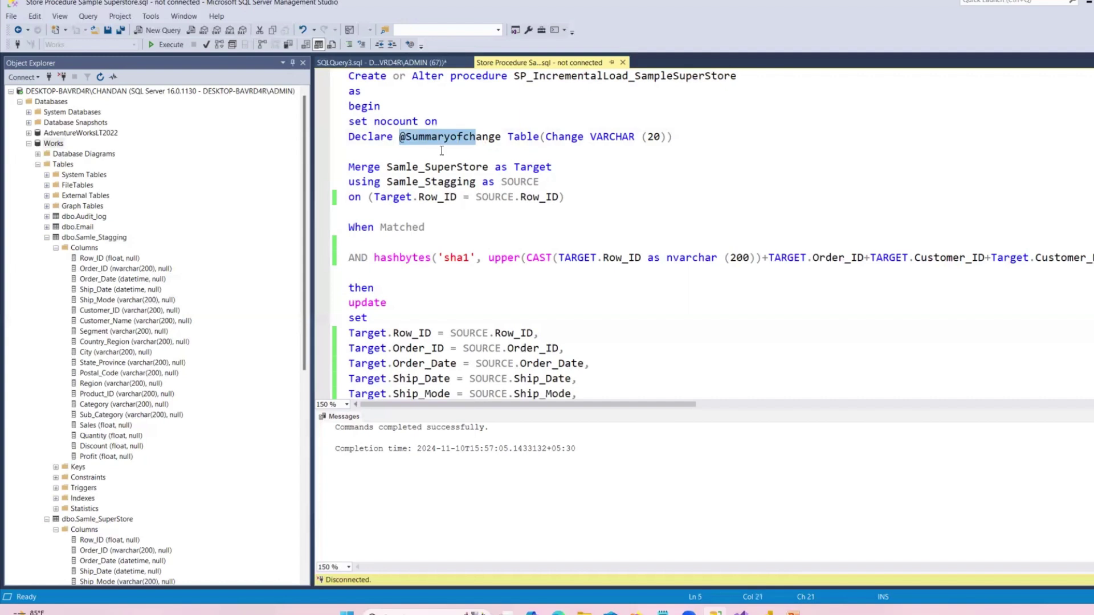
click(465, 150)
drag(406, 137, 505, 137)
click(556, 149)
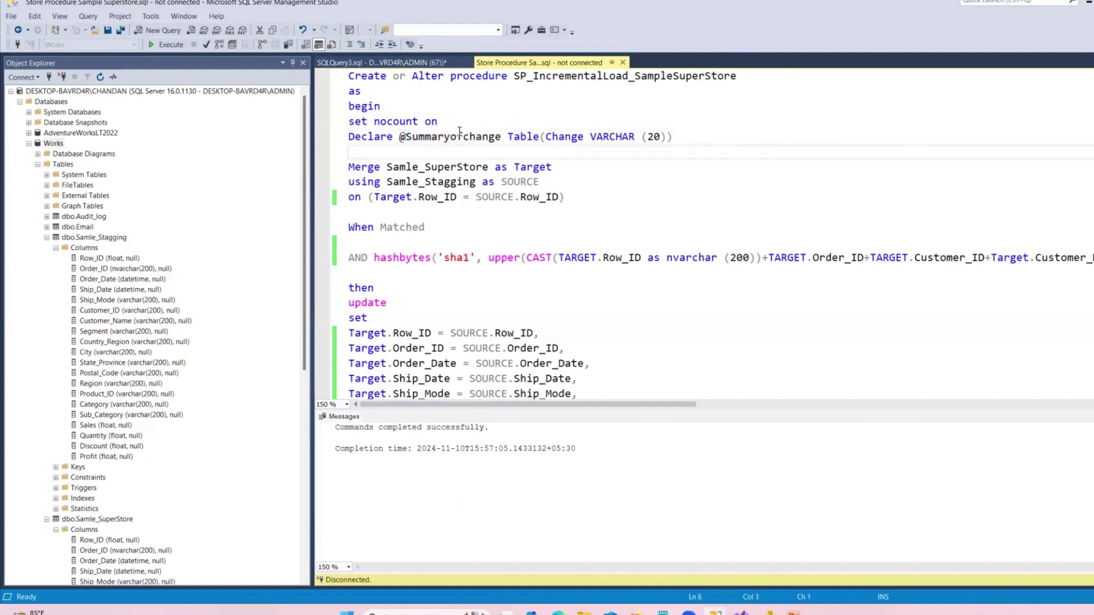
mouse_move(507, 137)
mouse_down()
mouse_move(666, 137)
mouse_move(506, 136)
mouse_up()
click(688, 150)
click(642, 165)
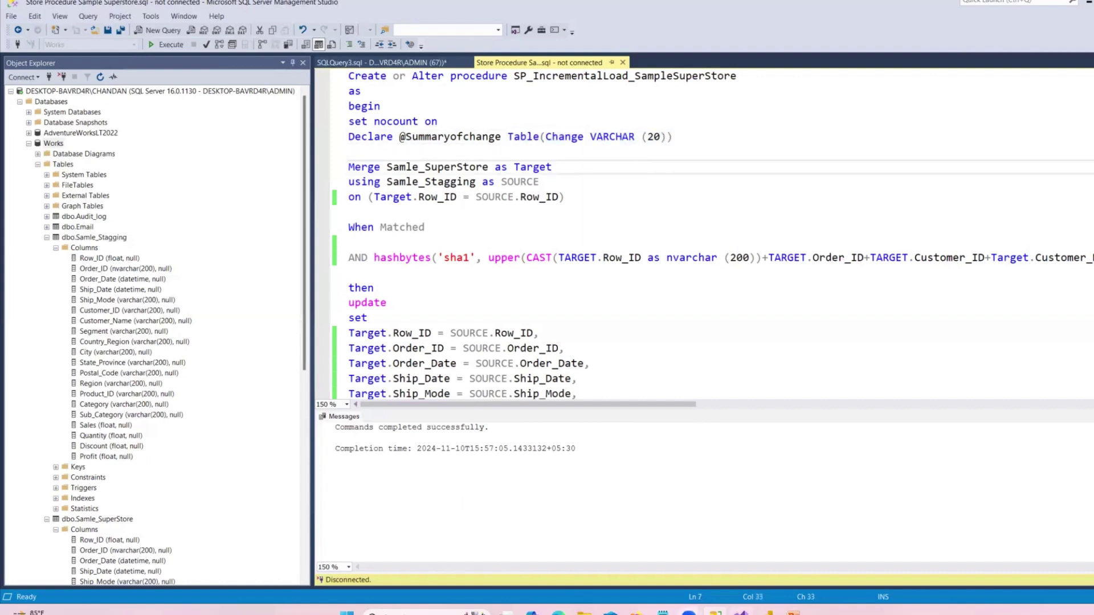
Step: Examine the Samle_SuperStore and Samle_Stagging table names in the Merge statement of the stored procedure
mouse_move(663, 612)
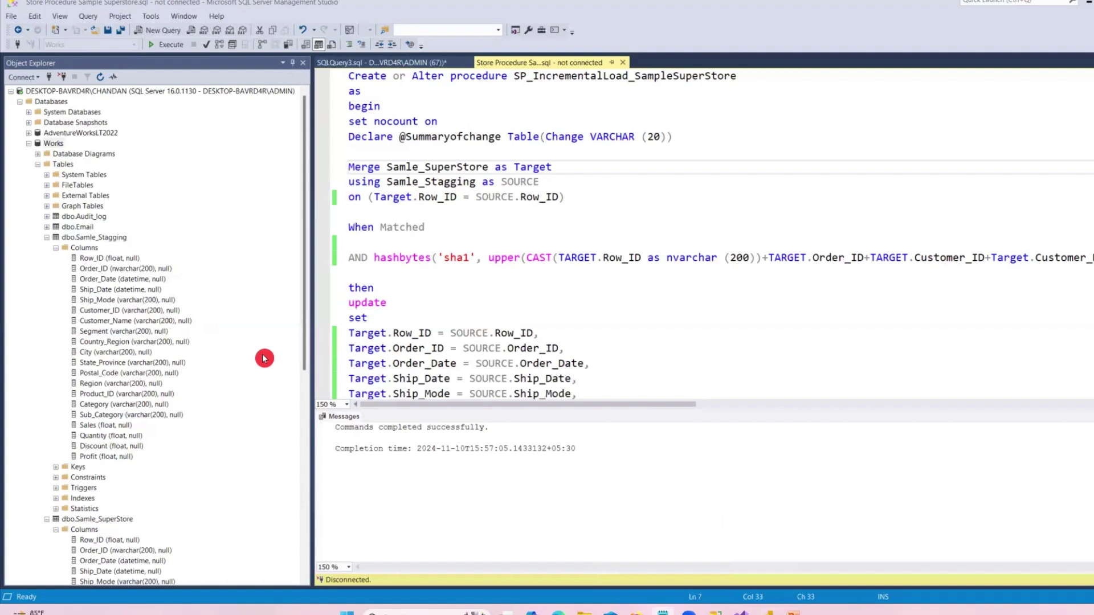
double_click(433, 171)
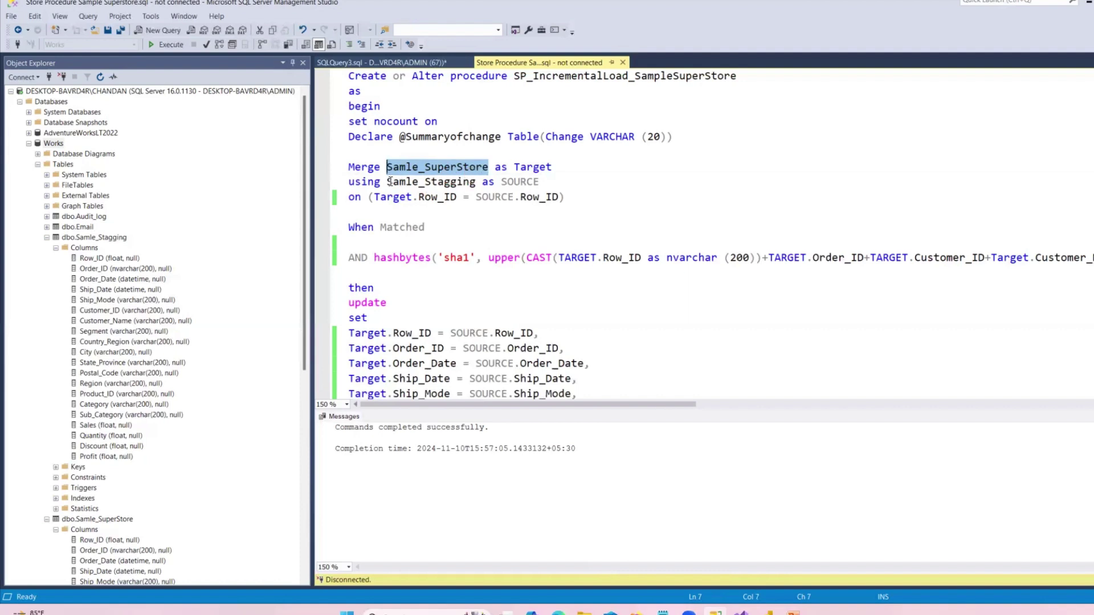
drag(388, 181, 477, 190)
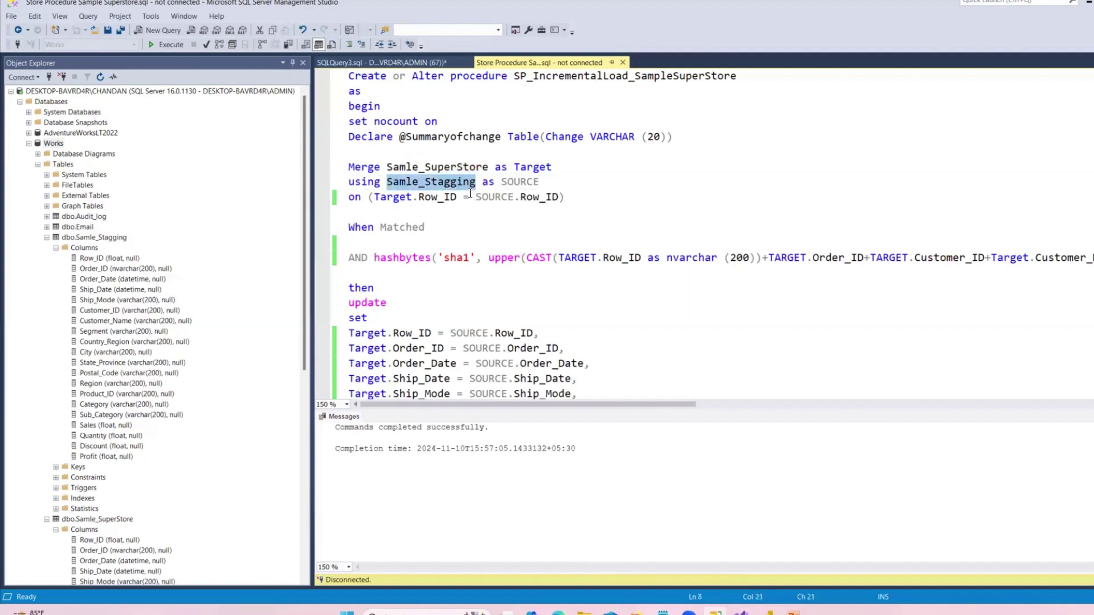
Step: Open the SQLQuery3.sql query and compare the Samle_Stagging result set with the Samle_SuperStore result set
click(376, 62)
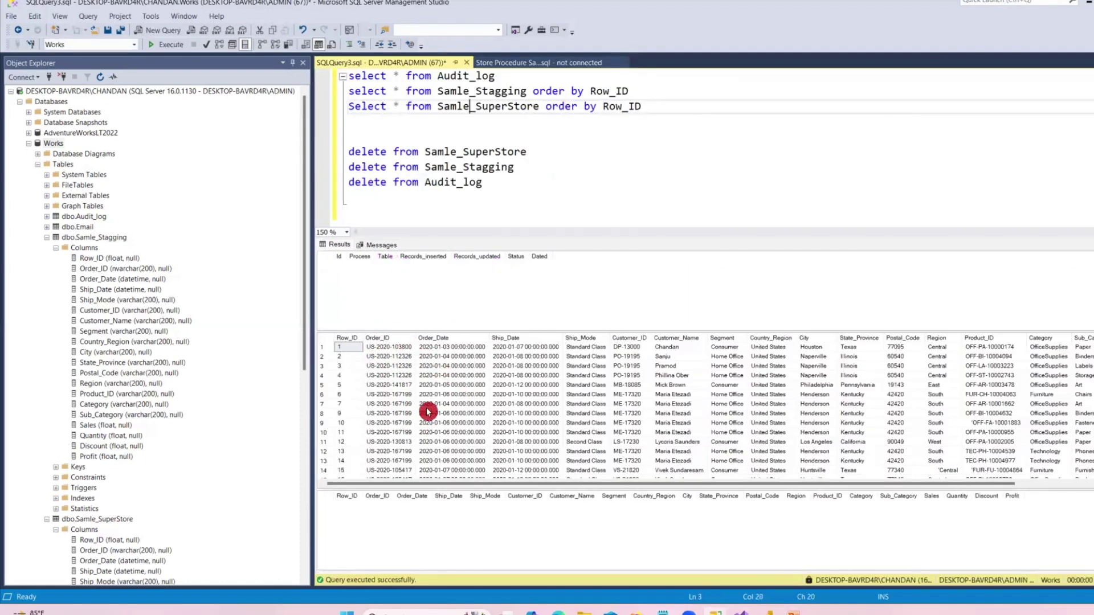
click(392, 515)
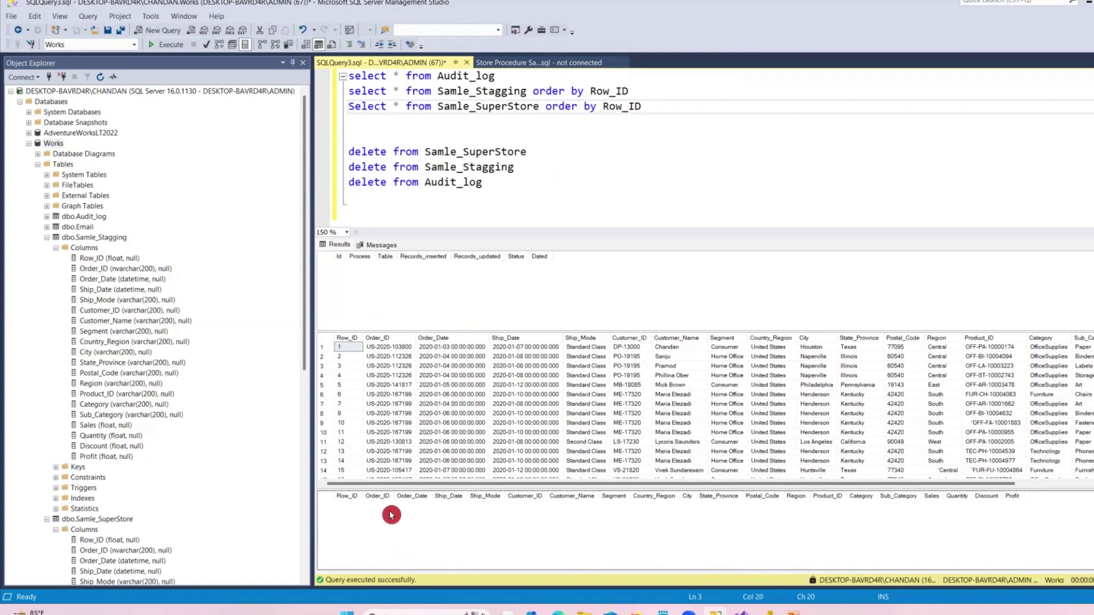
drag(438, 106, 513, 112)
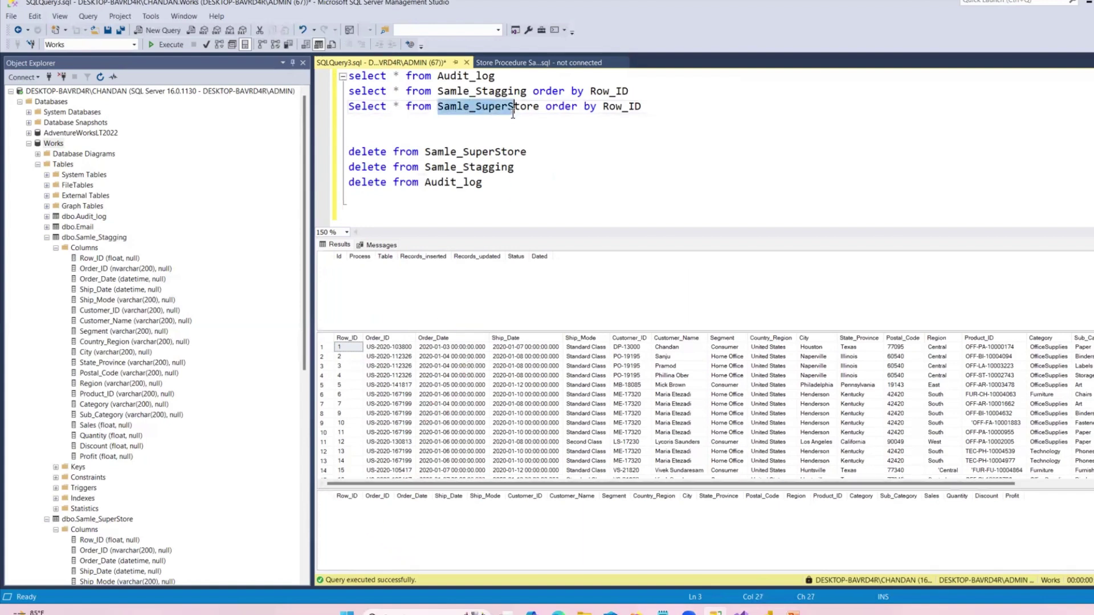
click(390, 527)
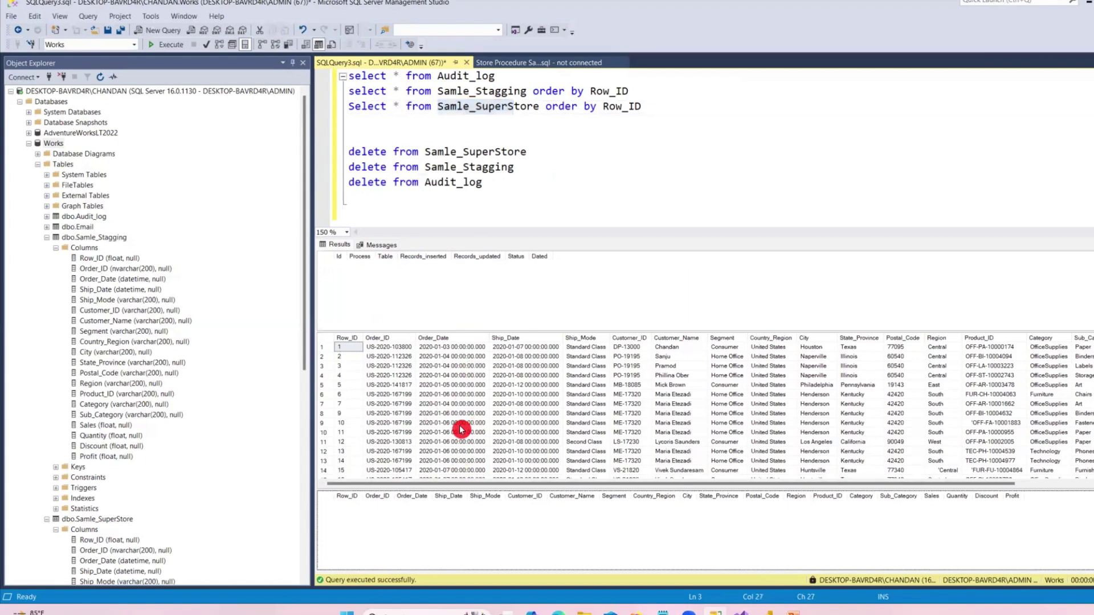
Step: Return to the stored procedure script and examine the Merge line that aliases Samle_SuperStore as Target
click(532, 65)
click(362, 167)
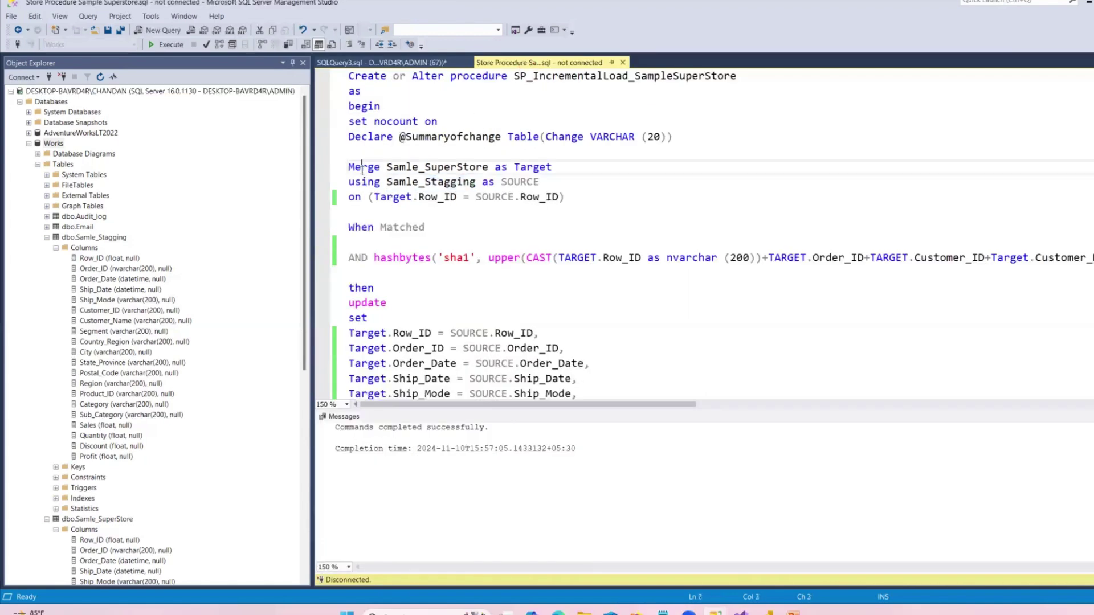
double_click(362, 168)
drag(388, 167, 509, 168)
click(501, 167)
shift+click(545, 167)
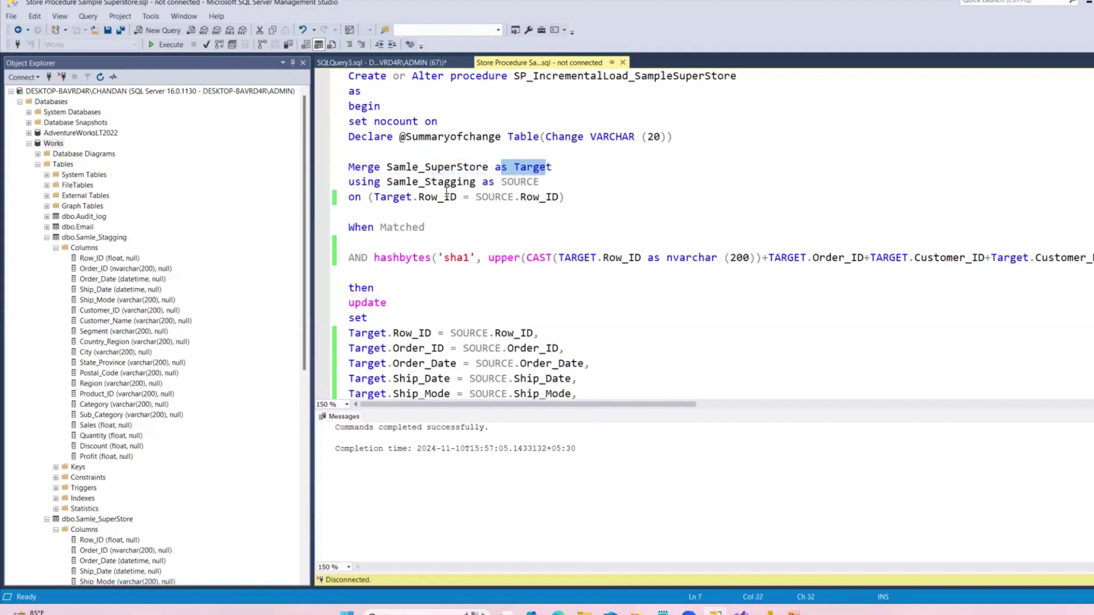
Step: Examine the using line that aliases Samle_Stagging as SOURCE
click(339, 182)
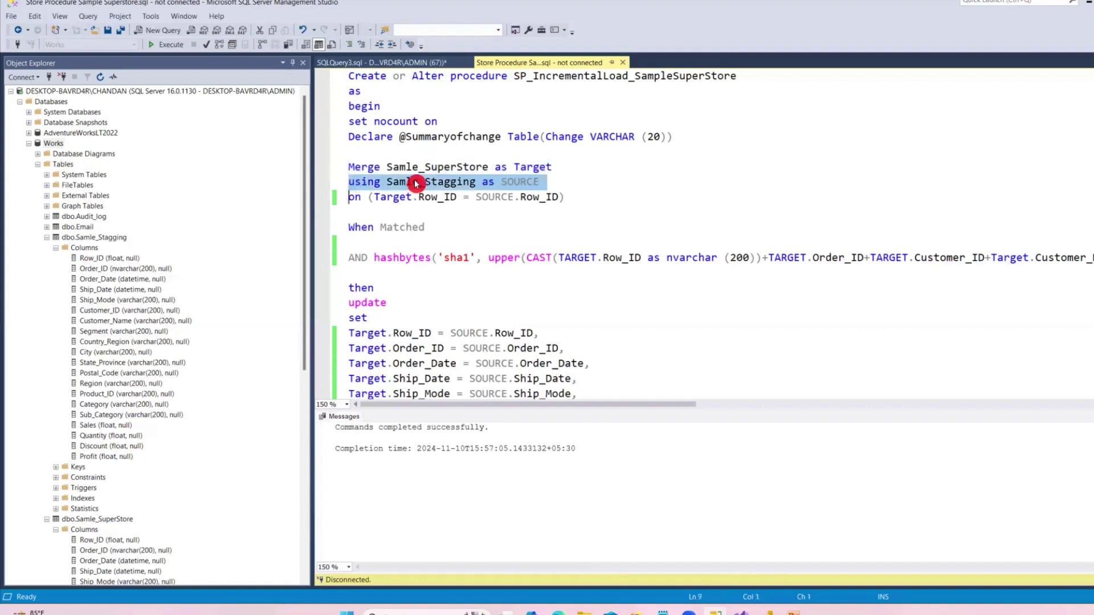
double_click(441, 183)
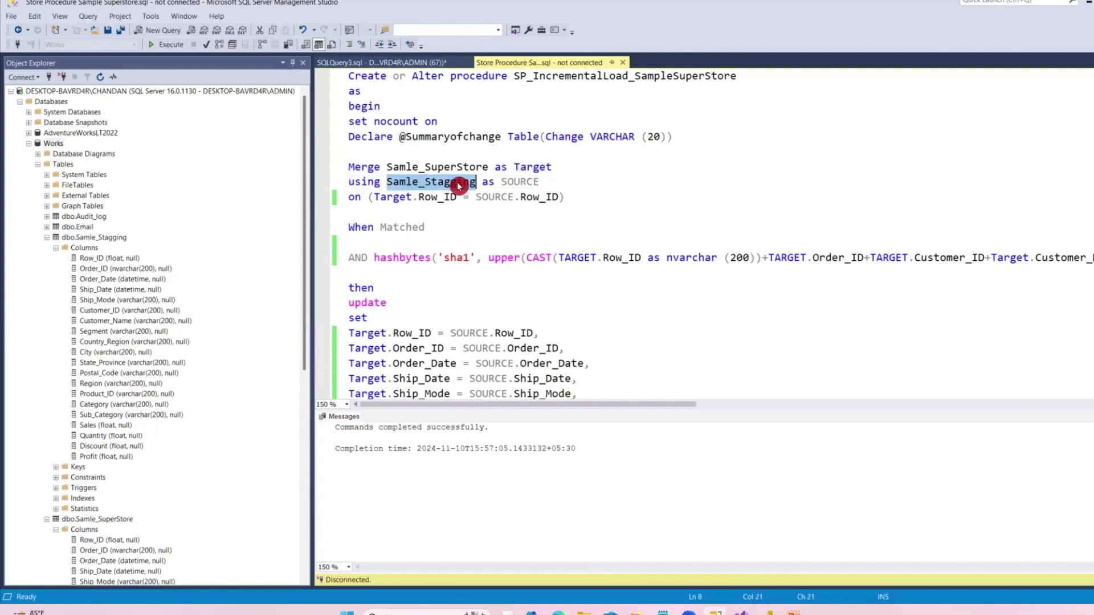
double_click(506, 183)
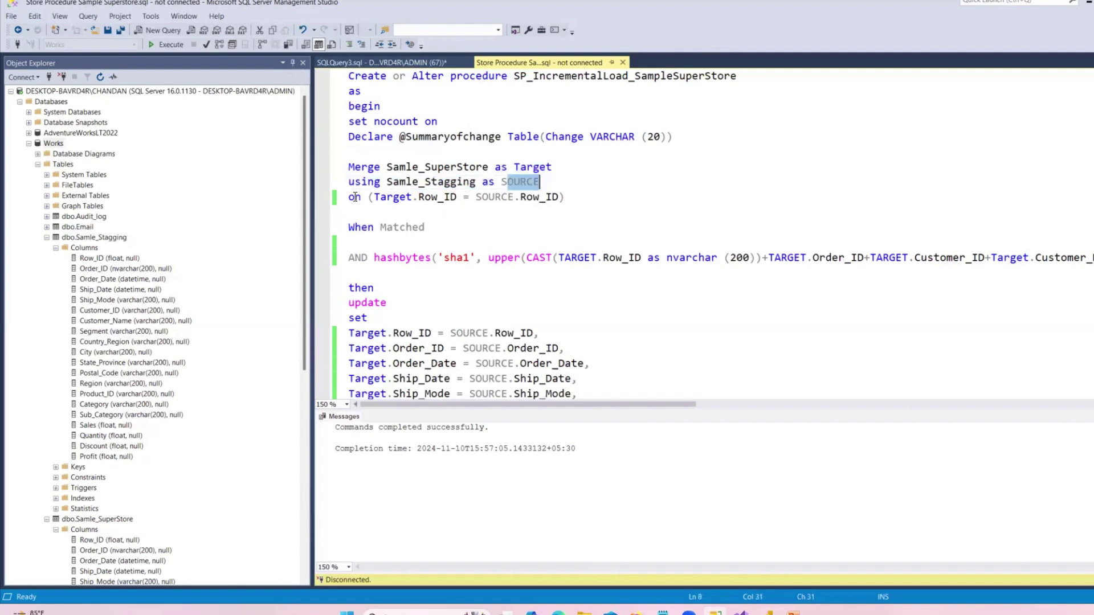
Step: Examine the on condition that matches Target.Row_ID with SOURCE.Row_ID
drag(348, 197, 482, 198)
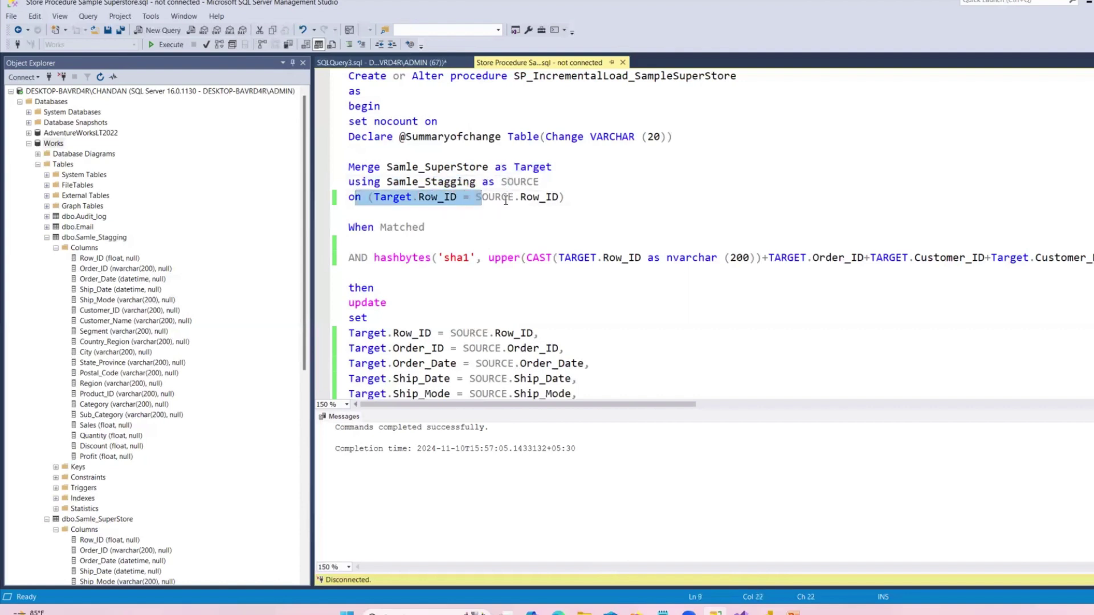
click(567, 197)
click(546, 197)
double_click(546, 197)
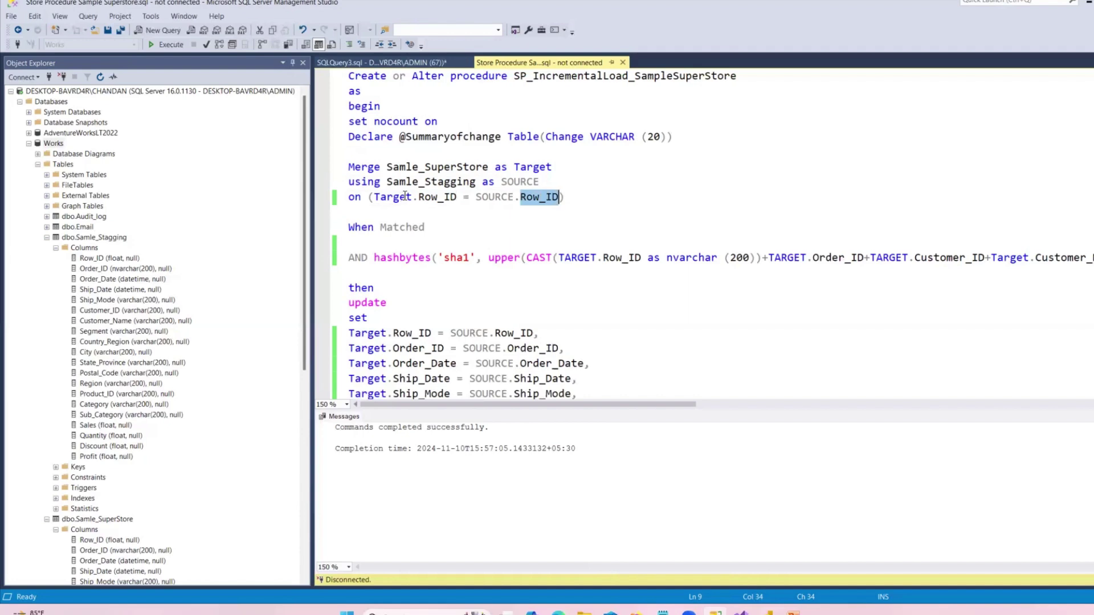
Step: Reopen the SQLQuery3.sql results and inspect the Row_ID column of the staging and target result sets
click(402, 62)
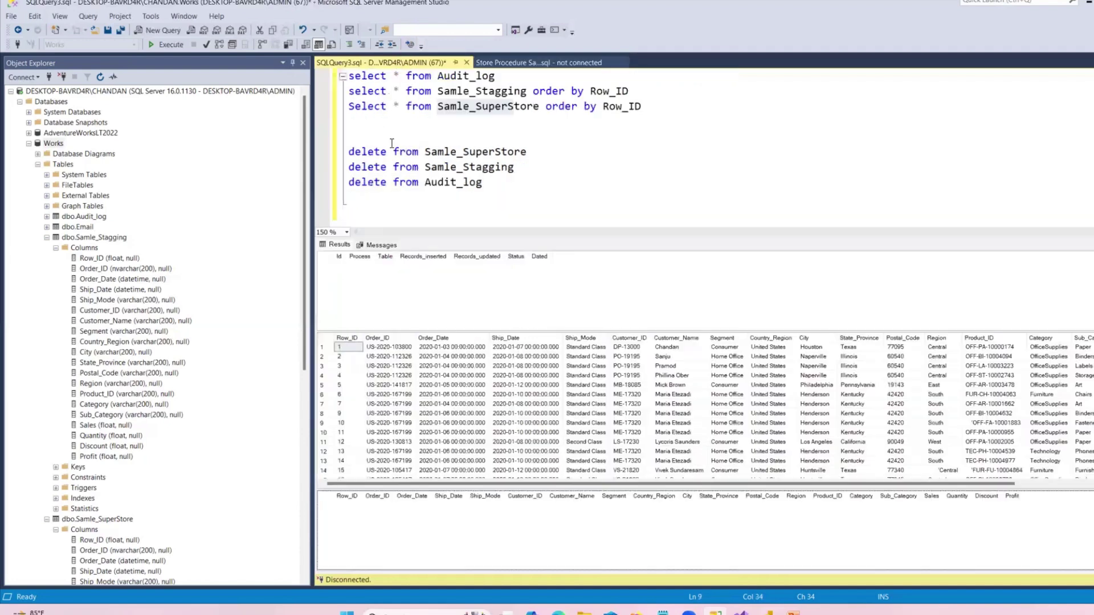
click(349, 338)
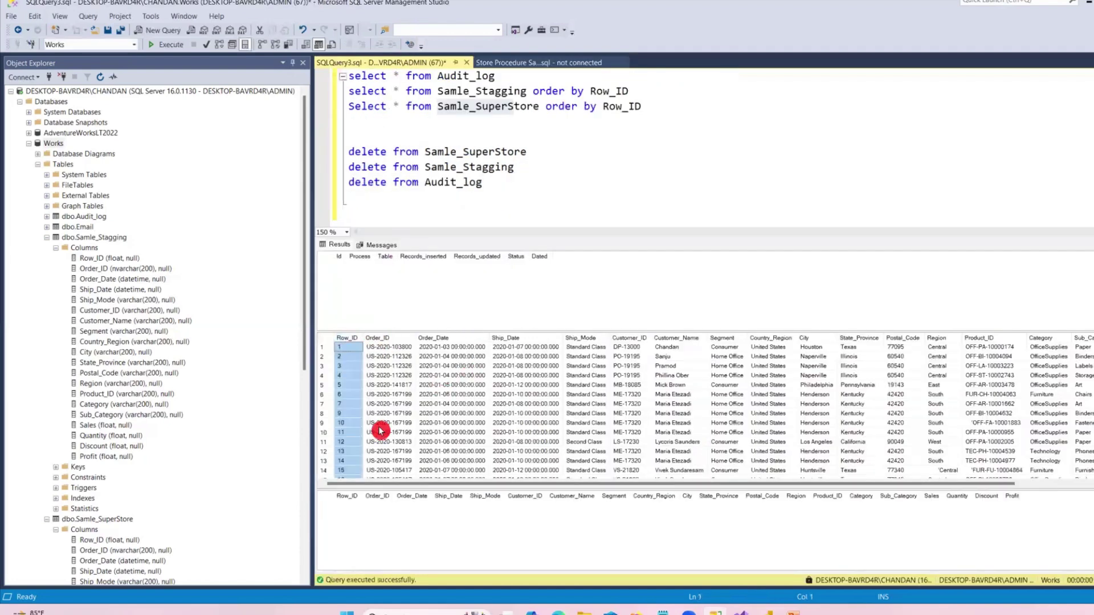
click(356, 503)
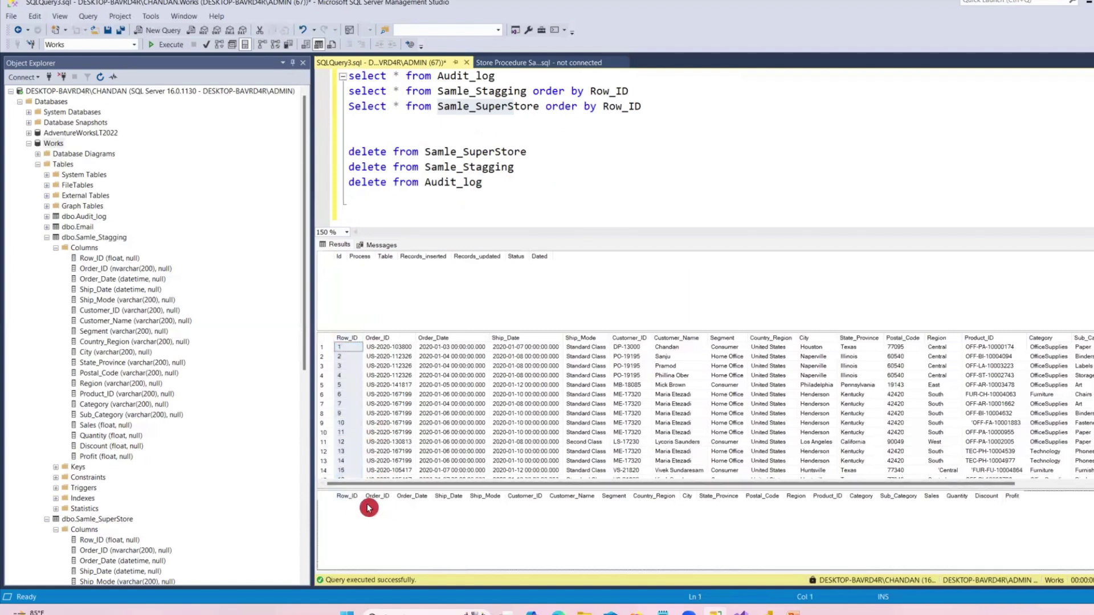
Step: Go back to the stored procedure script and examine the When Matched clause and its hashbytes('sha1') condition
click(521, 63)
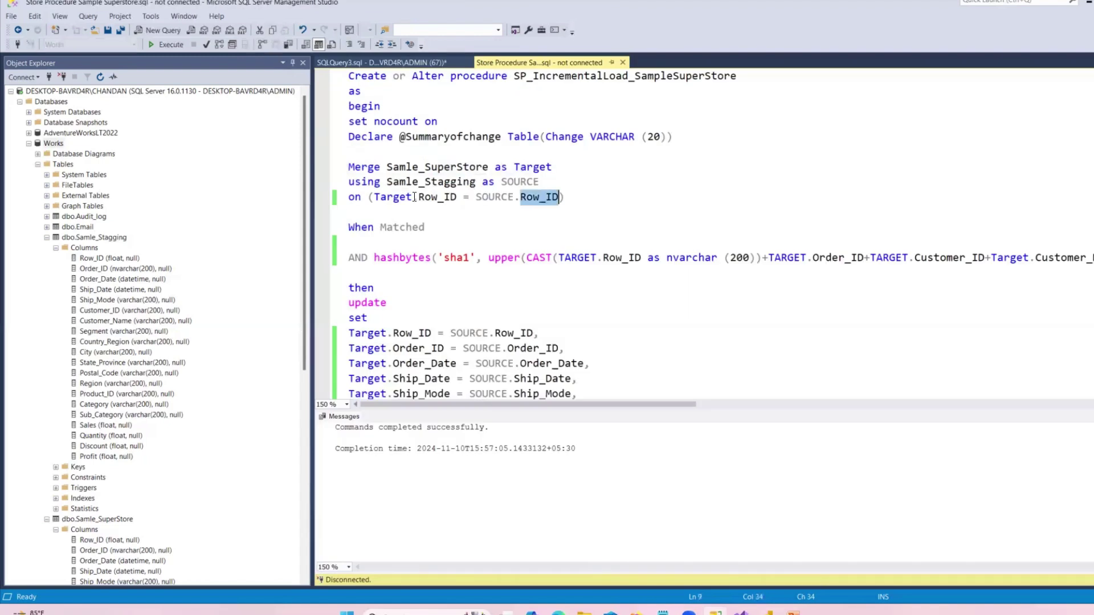
drag(415, 196, 499, 197)
click(535, 235)
scroll(561, 211, down, 1)
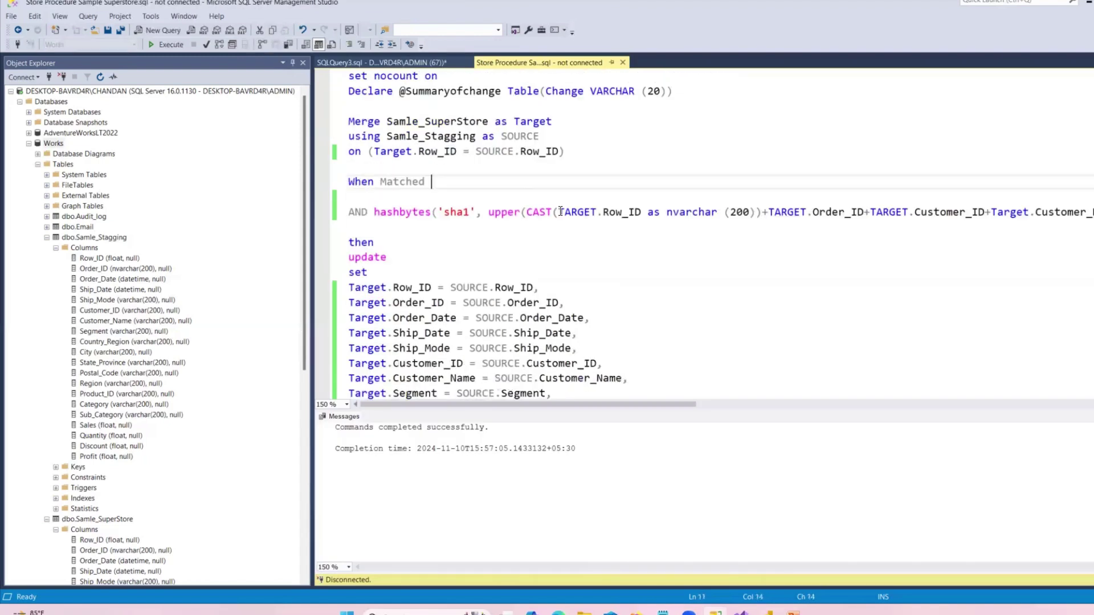
mouse_move(432, 181)
mouse_down()
mouse_move(348, 181)
mouse_move(443, 168)
mouse_up()
scroll(338, 184, down, 1)
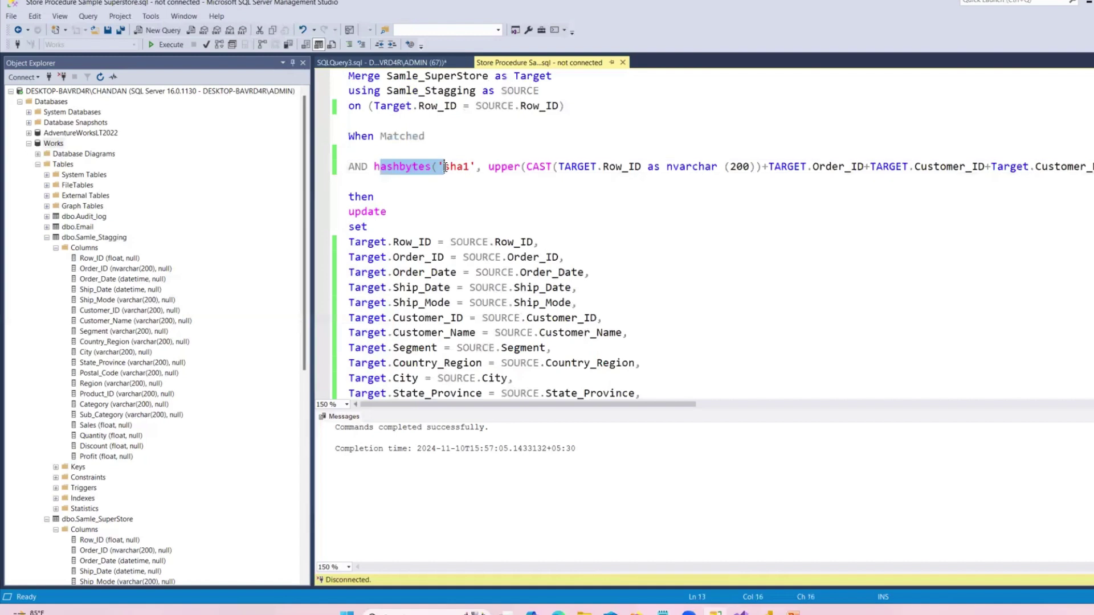
click(461, 189)
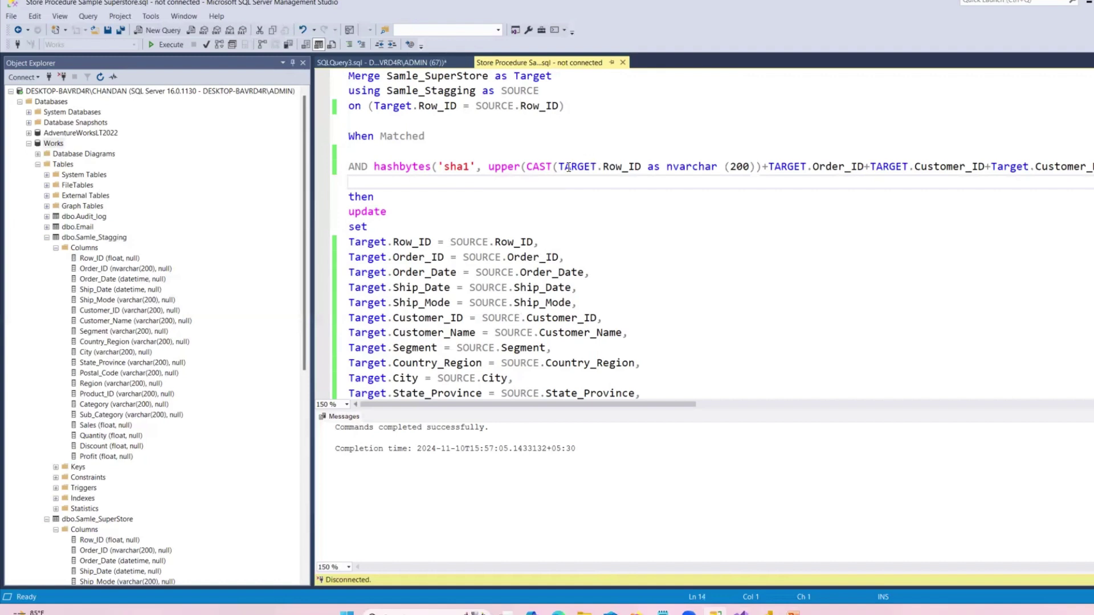
Step: Examine the target columns combined in the hash comparison, including Row_ID, Order_ID and Customer_Name
drag(558, 166, 641, 167)
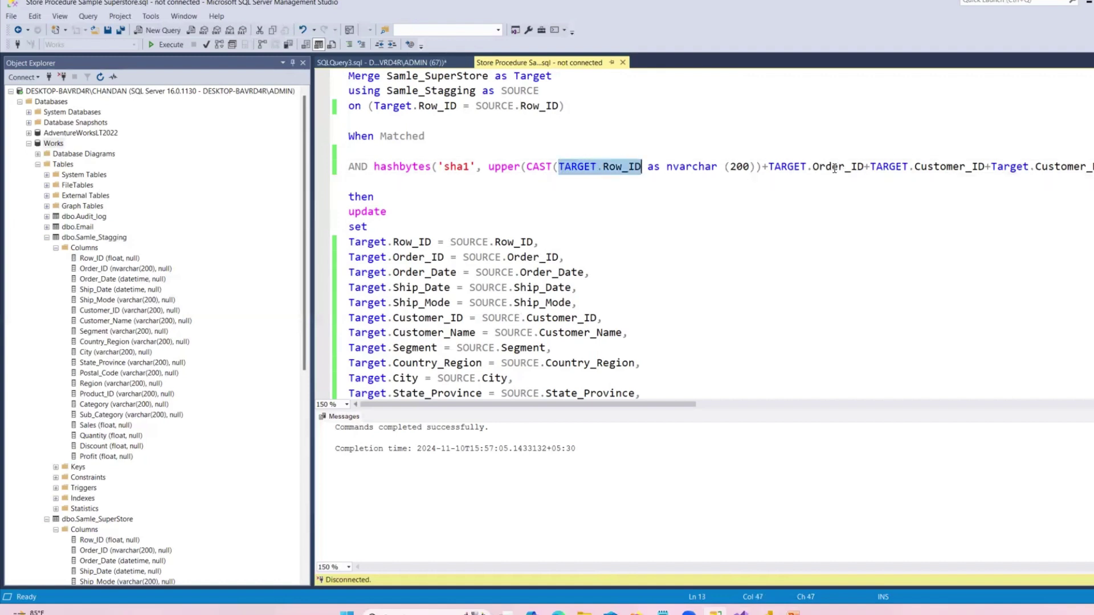
drag(813, 166, 865, 164)
drag(643, 405, 791, 405)
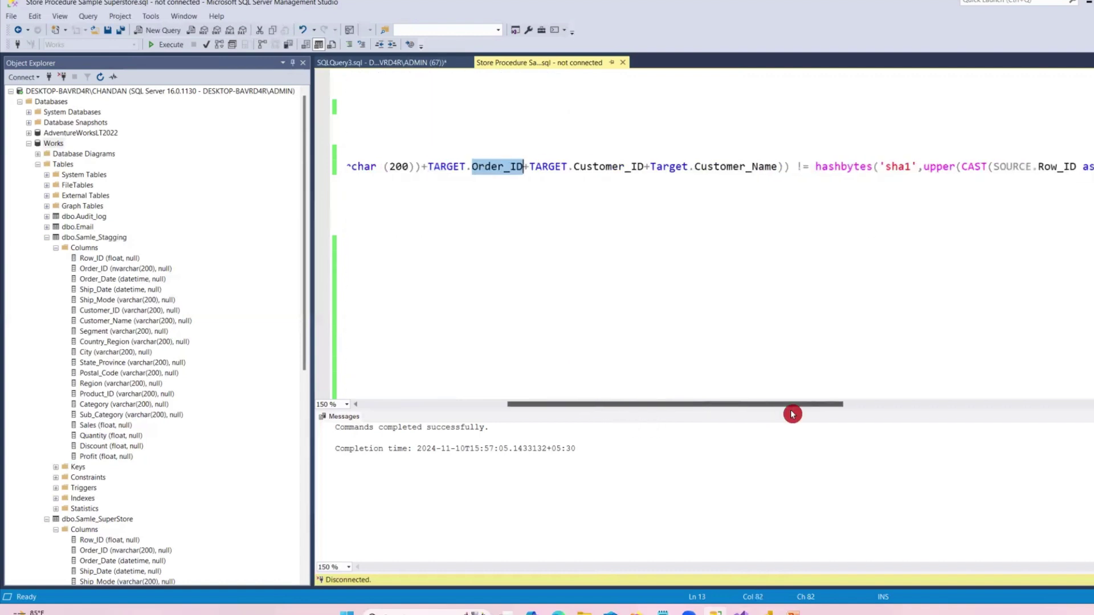
double_click(729, 167)
drag(684, 406, 488, 406)
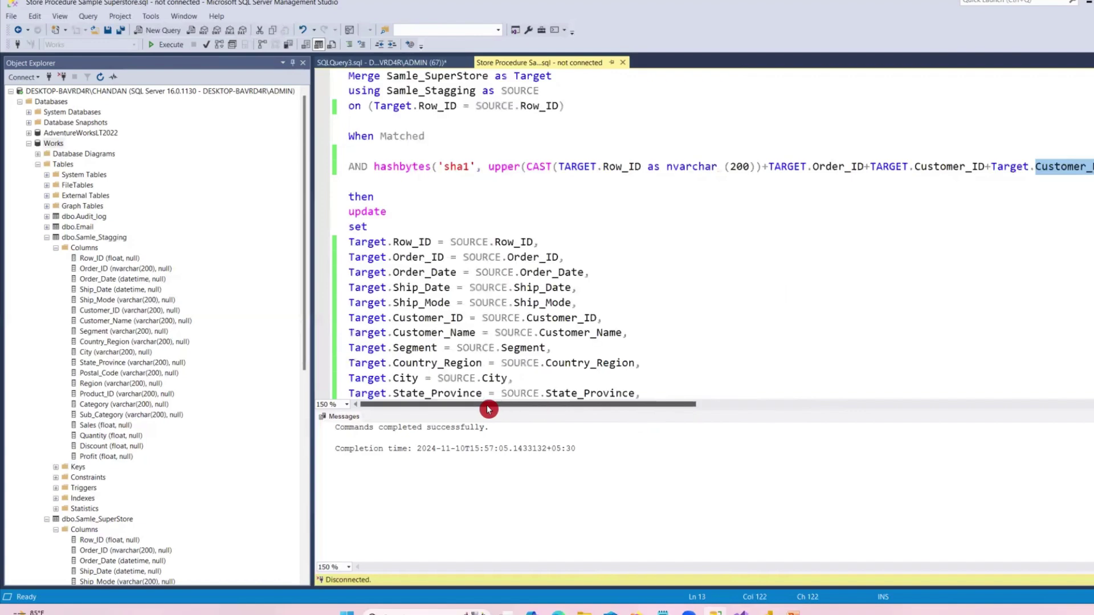
Step: Skim the update set column assignments below the When Matched hash condition
scroll(482, 288, down, 4)
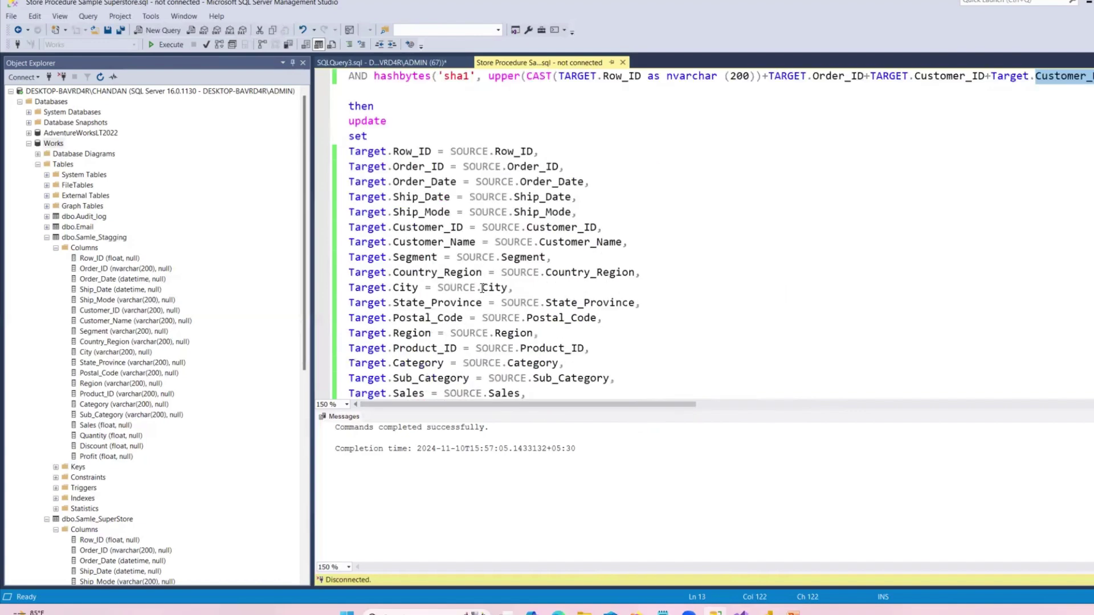
scroll(484, 243, up, 5)
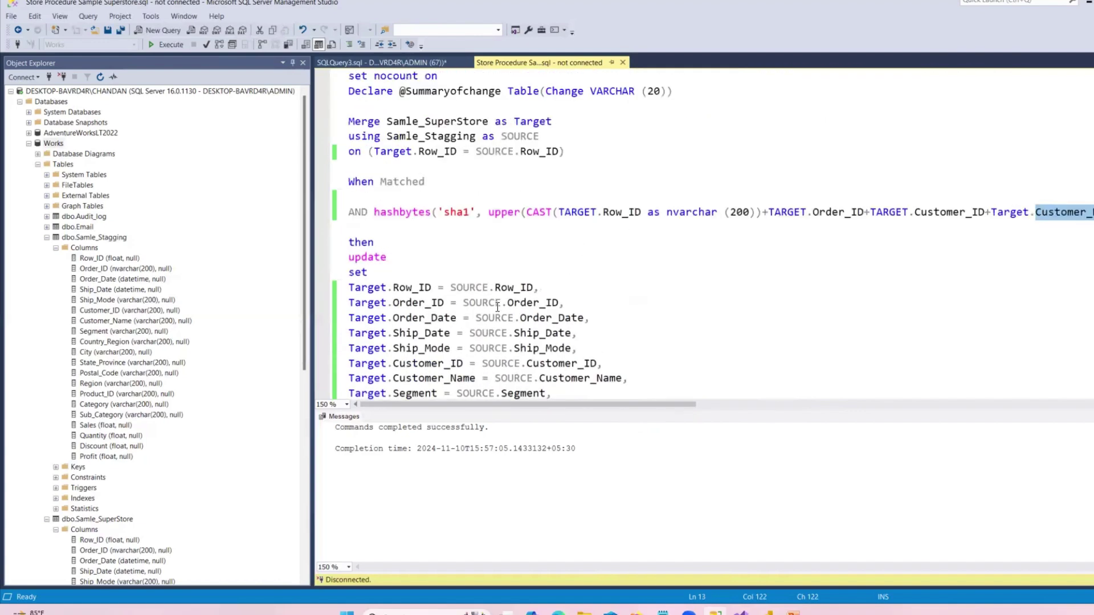
scroll(496, 306, down, 3)
scroll(644, 195, up, 2)
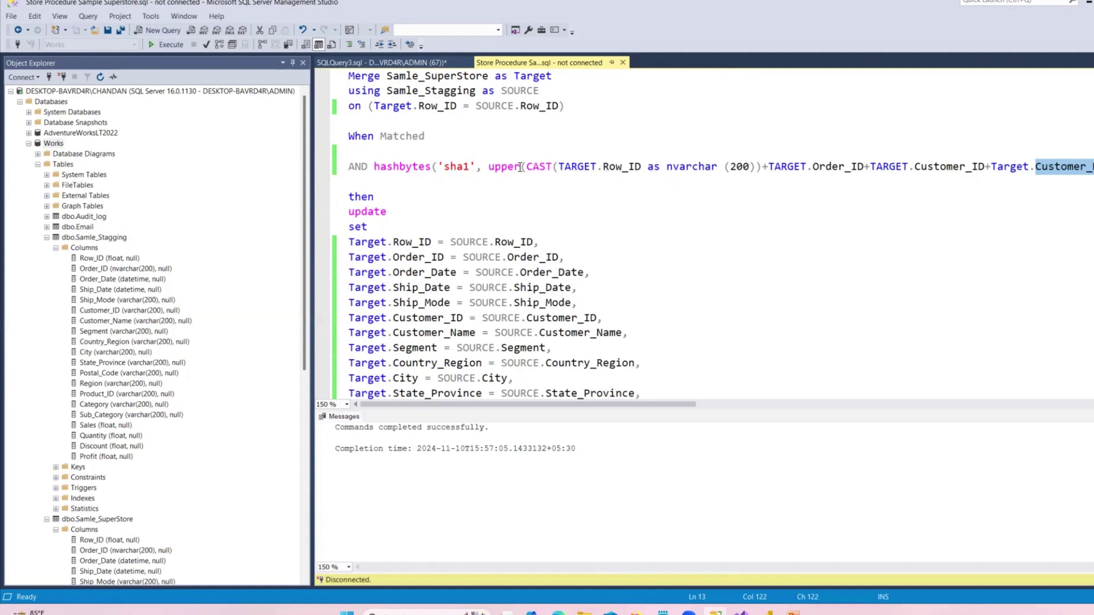
Step: Examine the Row_ID column wrapped in the CAST function of the target hash
drag(529, 166, 609, 167)
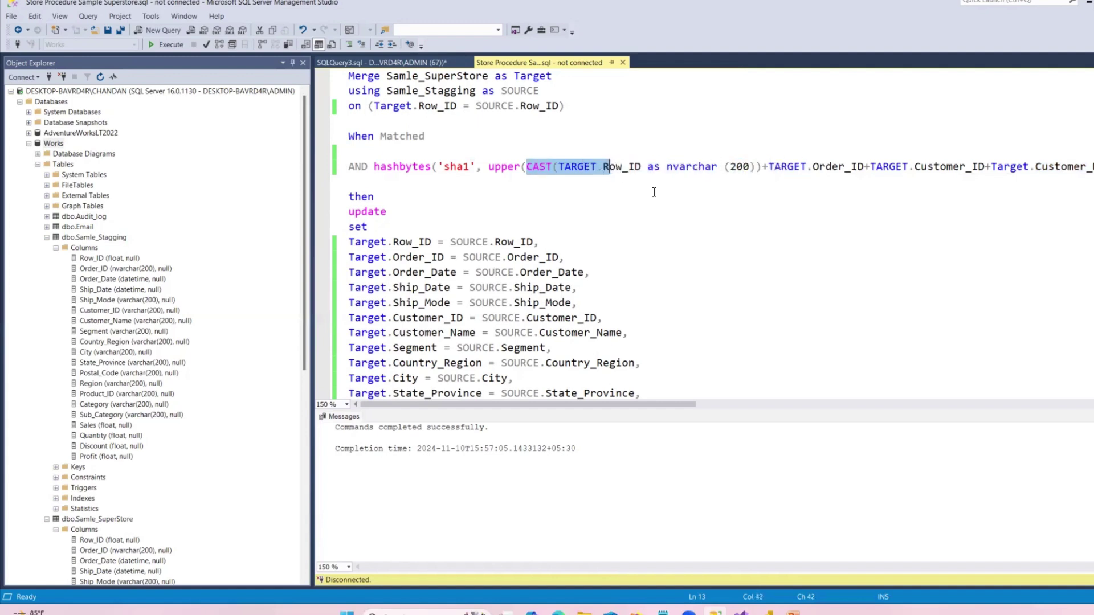
click(654, 192)
double_click(618, 169)
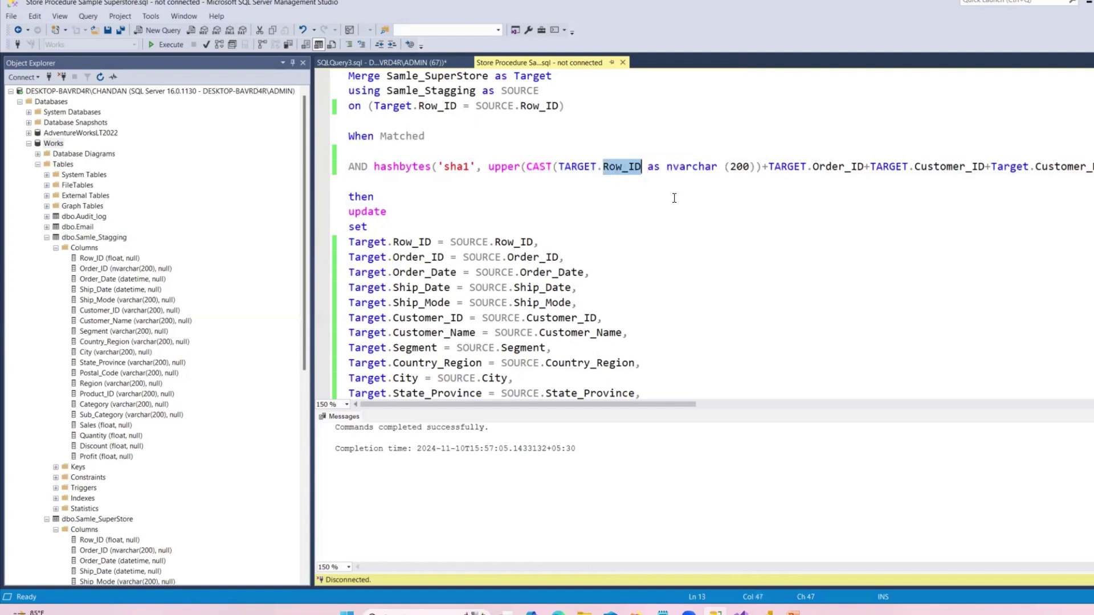
click(619, 206)
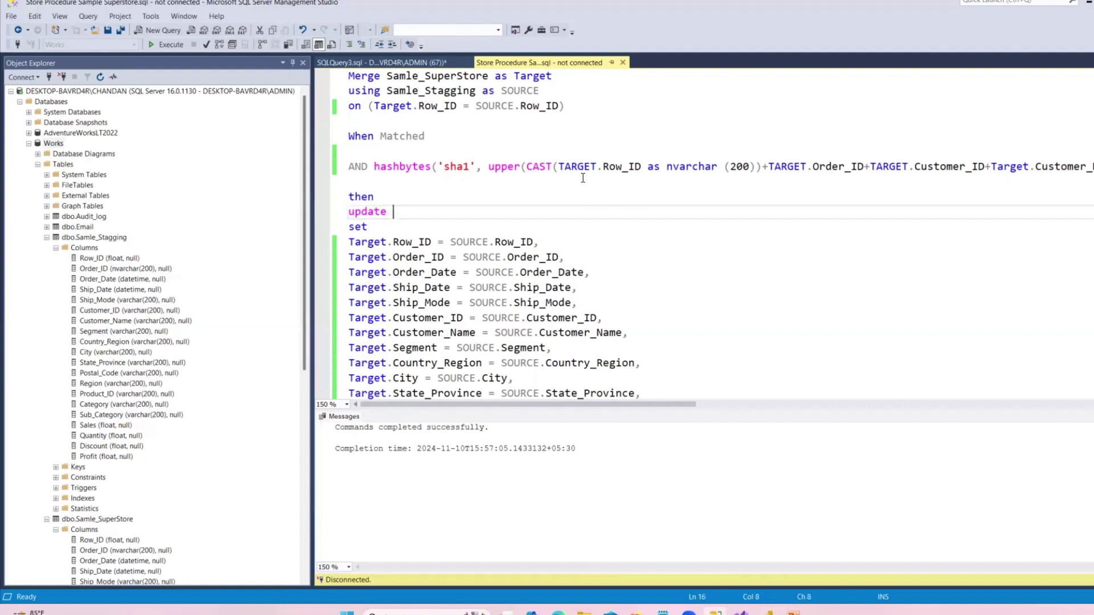
Step: Examine each part of the CAST(TARGET.Row_ID as nvarchar (200)) expression, including its function name and data type
drag(525, 166, 751, 168)
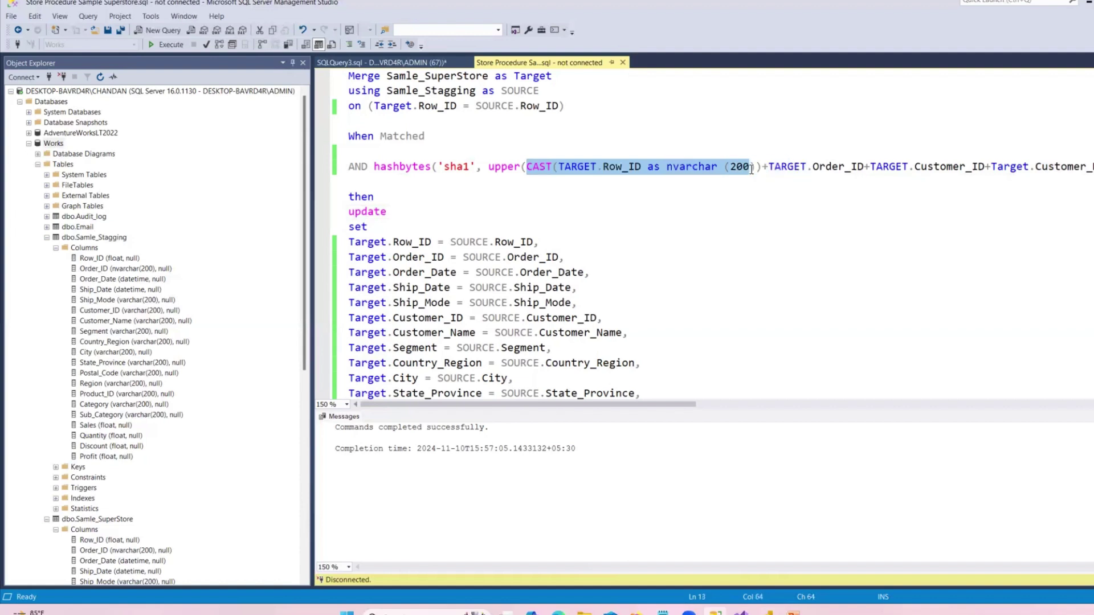
double_click(535, 166)
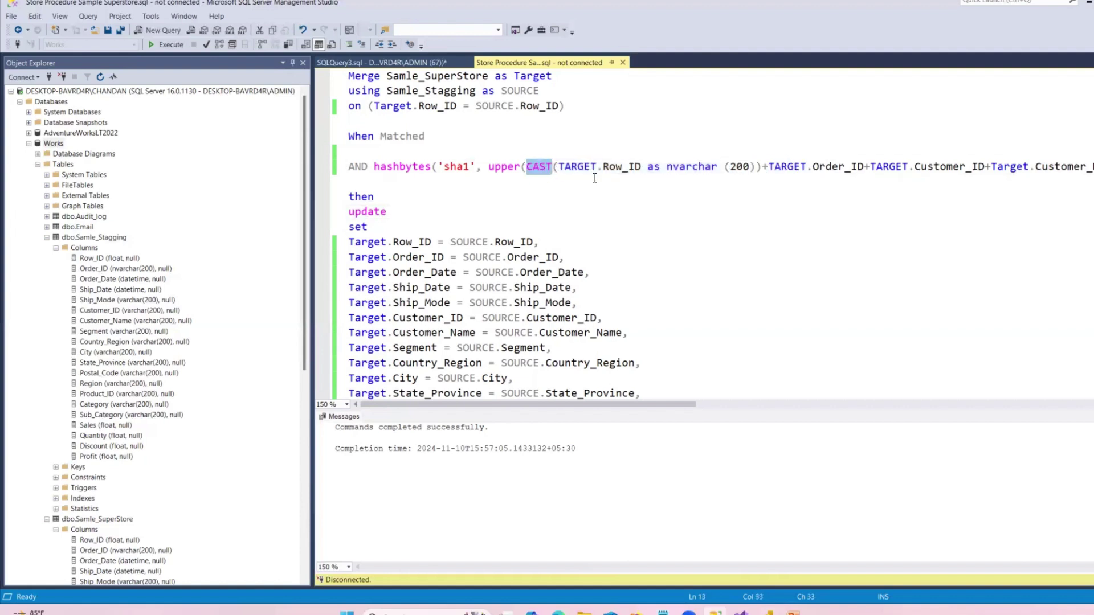
double_click(621, 166)
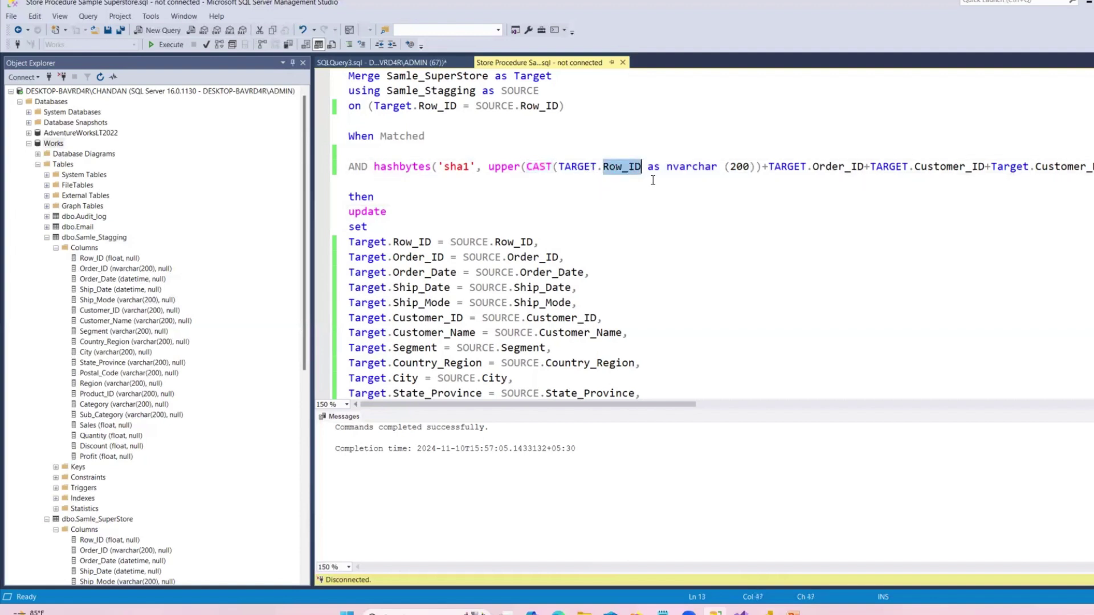
double_click(694, 169)
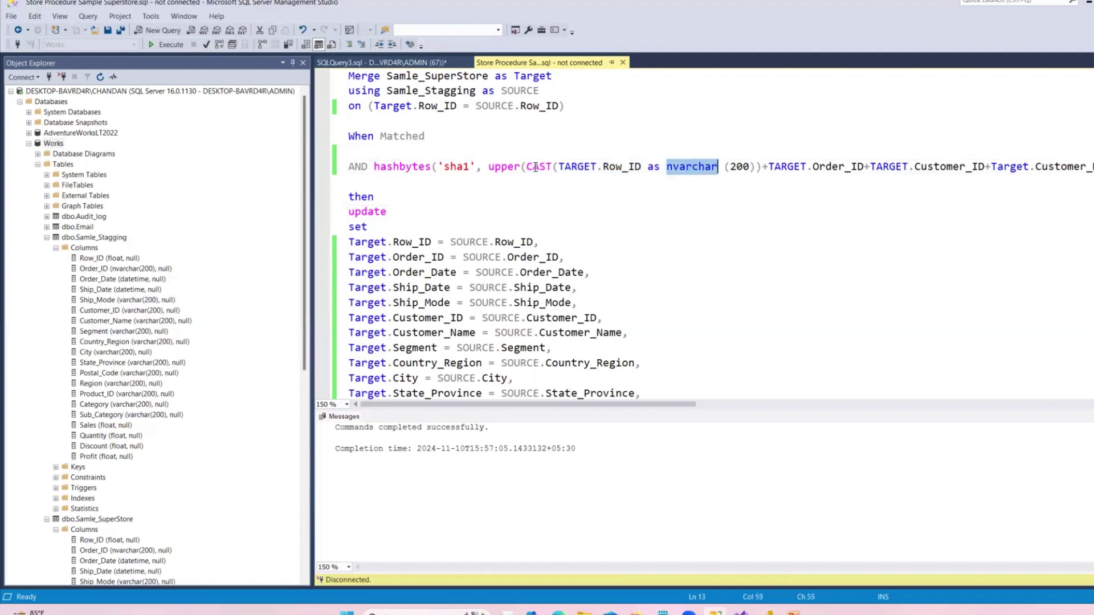
drag(527, 166, 735, 167)
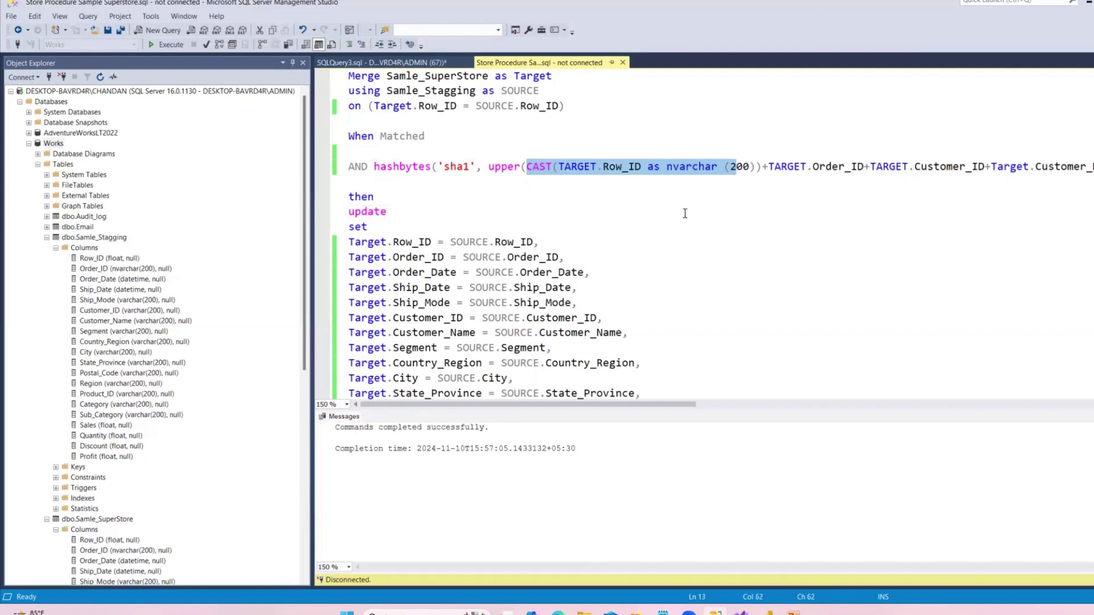
Step: Examine the Profit and Sales assignments in the update set list and the hashbytes and CAST functions in the When Matched condition
scroll(596, 259, down, 6)
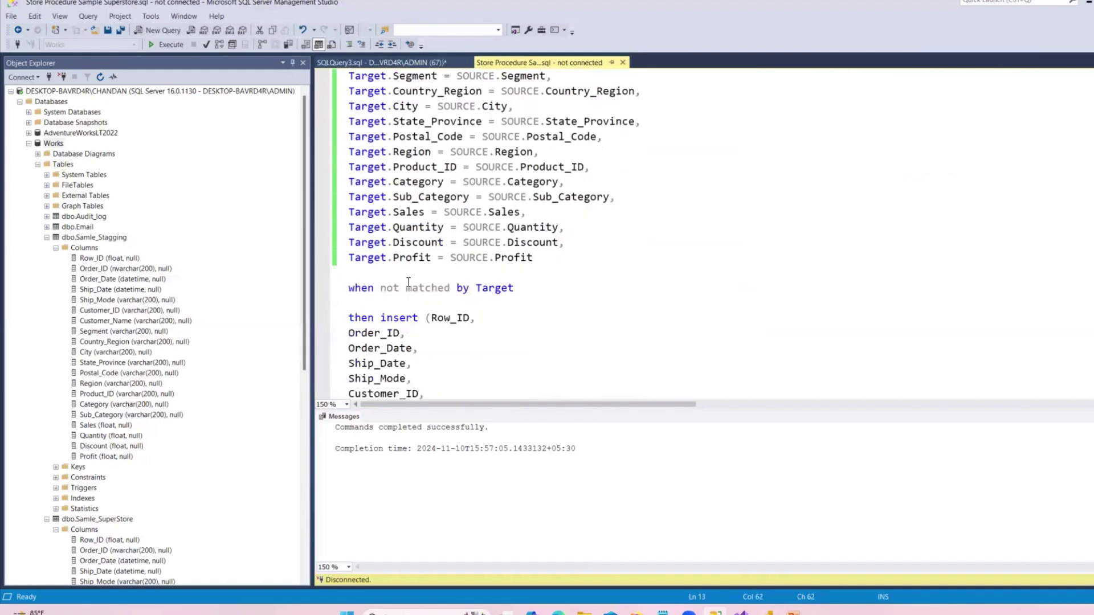
click(408, 257)
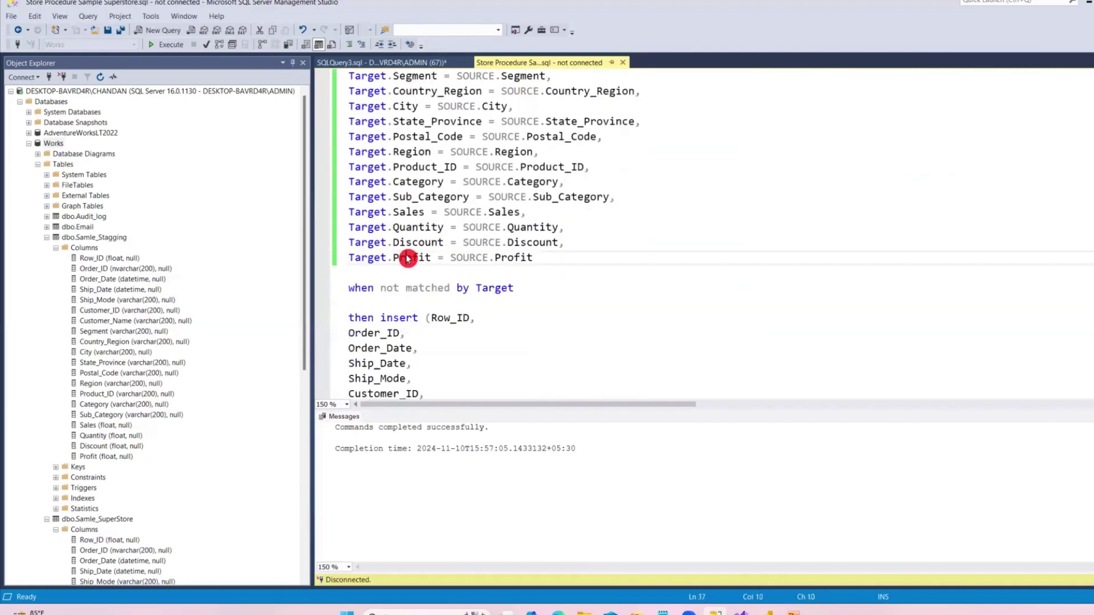
click(408, 214)
double_click(409, 213)
scroll(518, 258, up, 2)
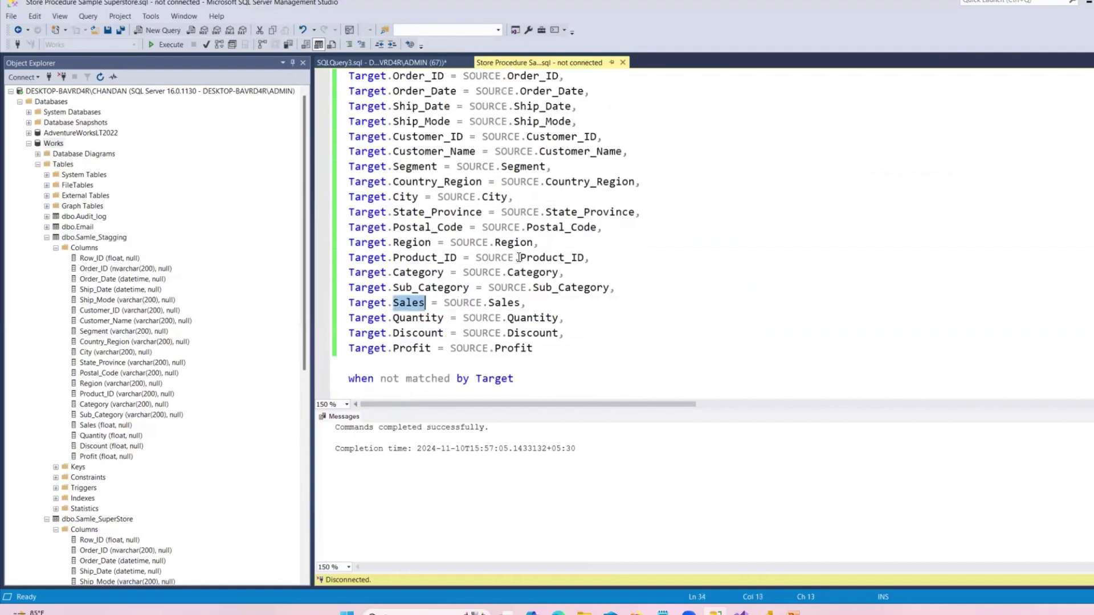
scroll(519, 258, up, 2)
scroll(518, 257, up, 3)
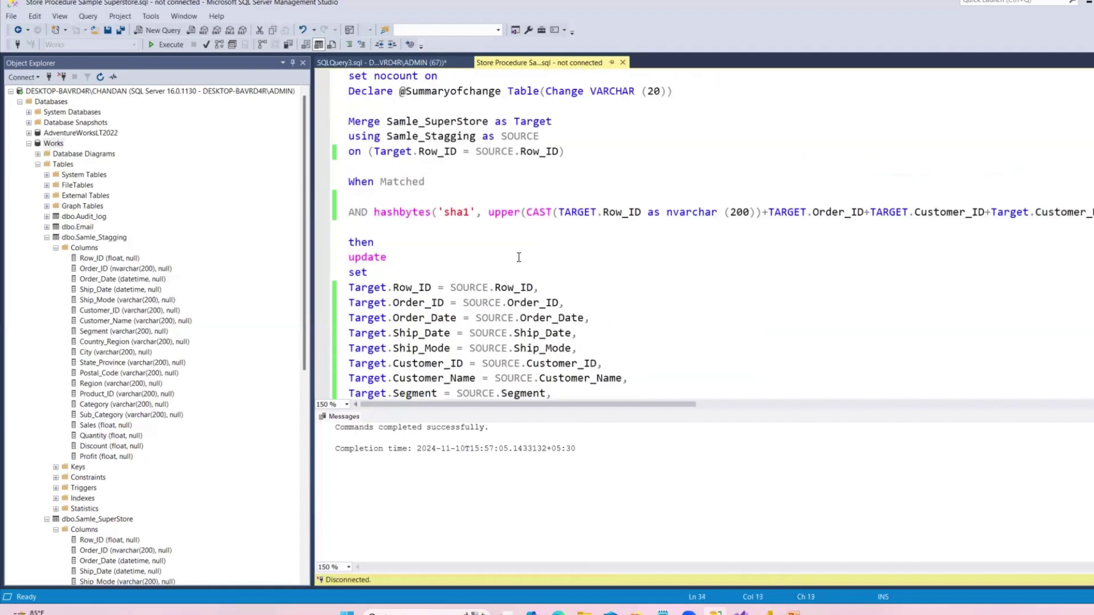
click(528, 213)
shift+click(614, 213)
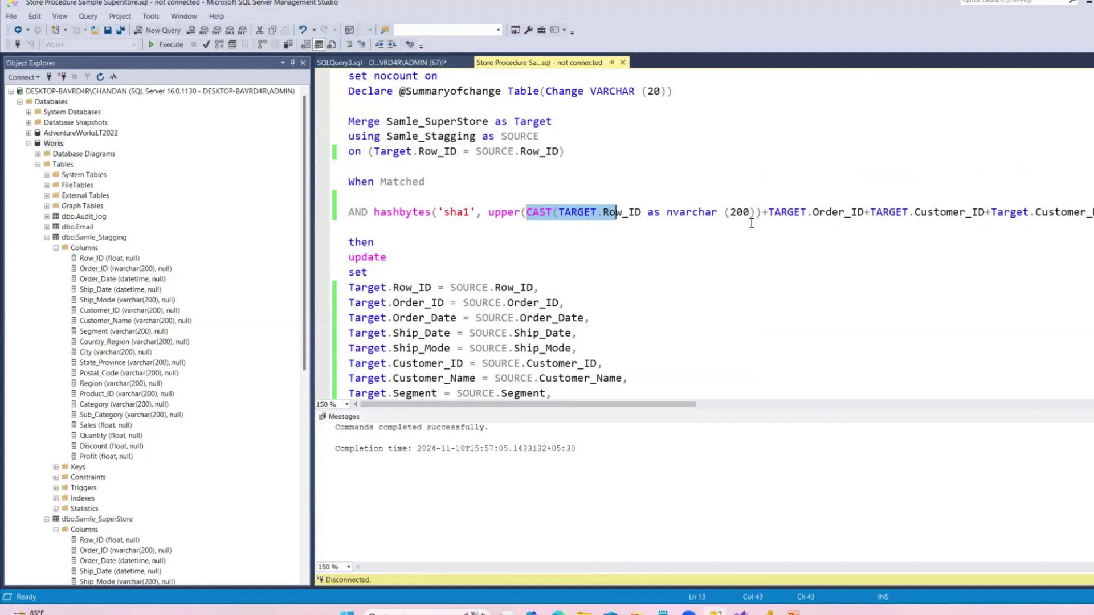
double_click(403, 212)
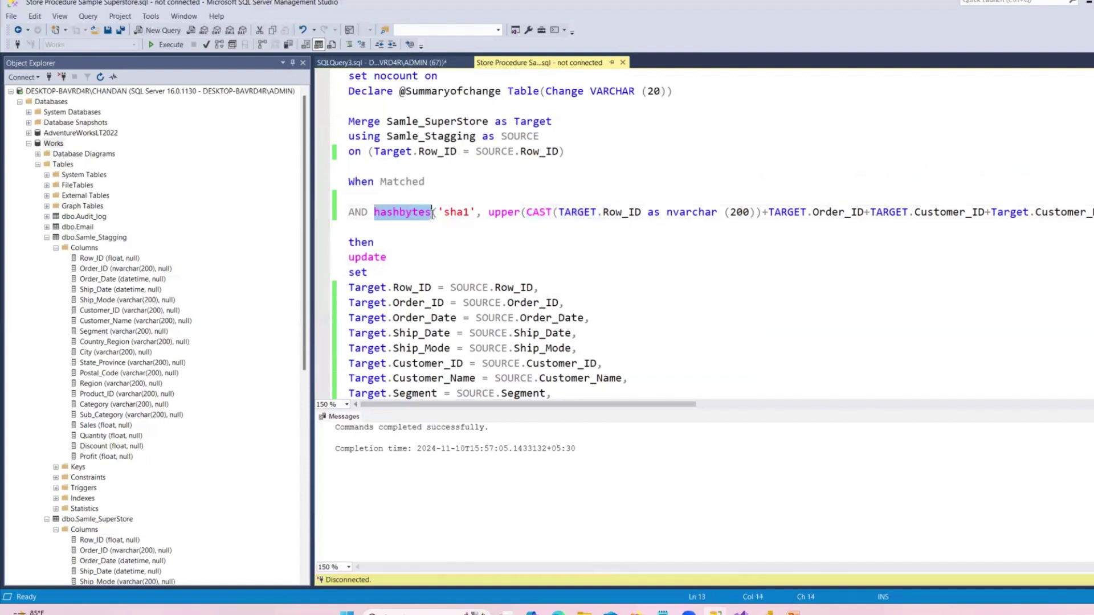
click(502, 230)
Step: Add a condition line "and Target.Row_ID = SOURCE.Row_ID" directly below When Matched, reusing the Row_ID assignment from the set list
click(454, 186)
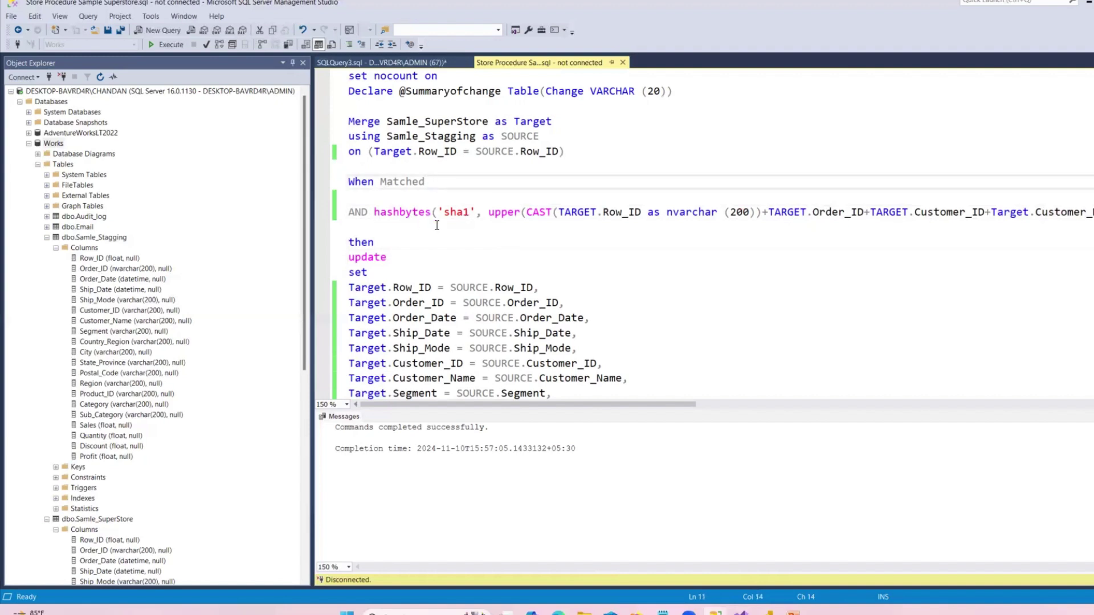
key(Return)
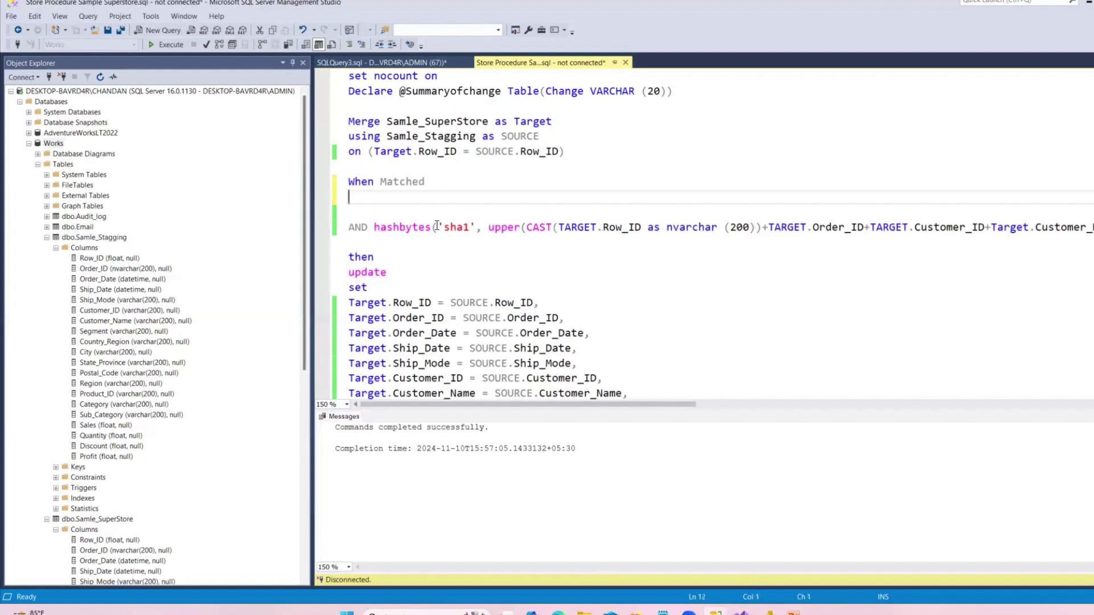
text(and)
drag(349, 303, 431, 302)
click(546, 303)
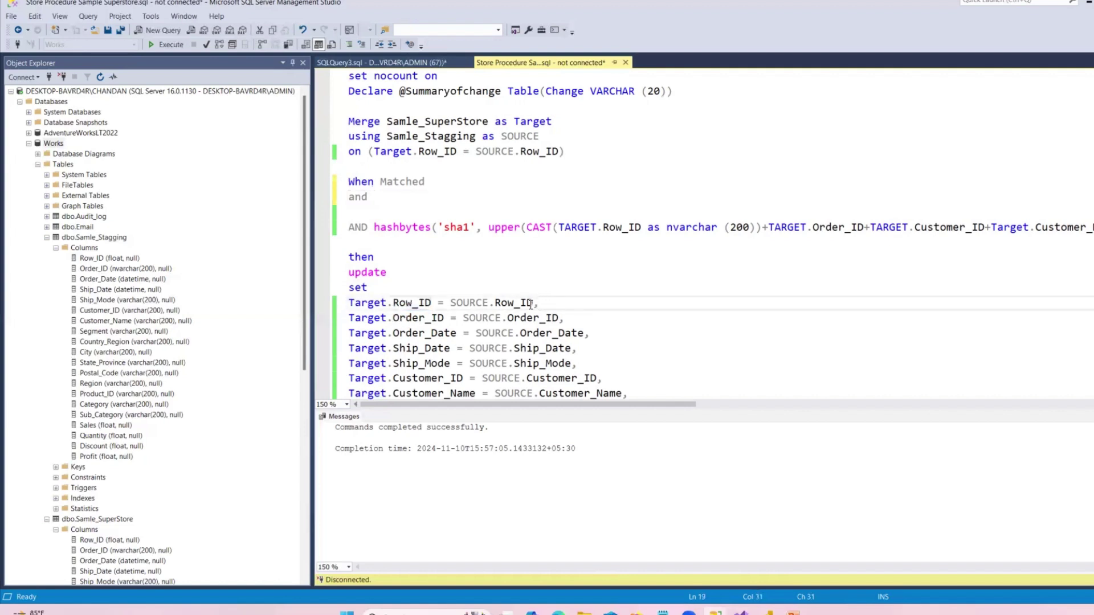
drag(534, 302, 346, 304)
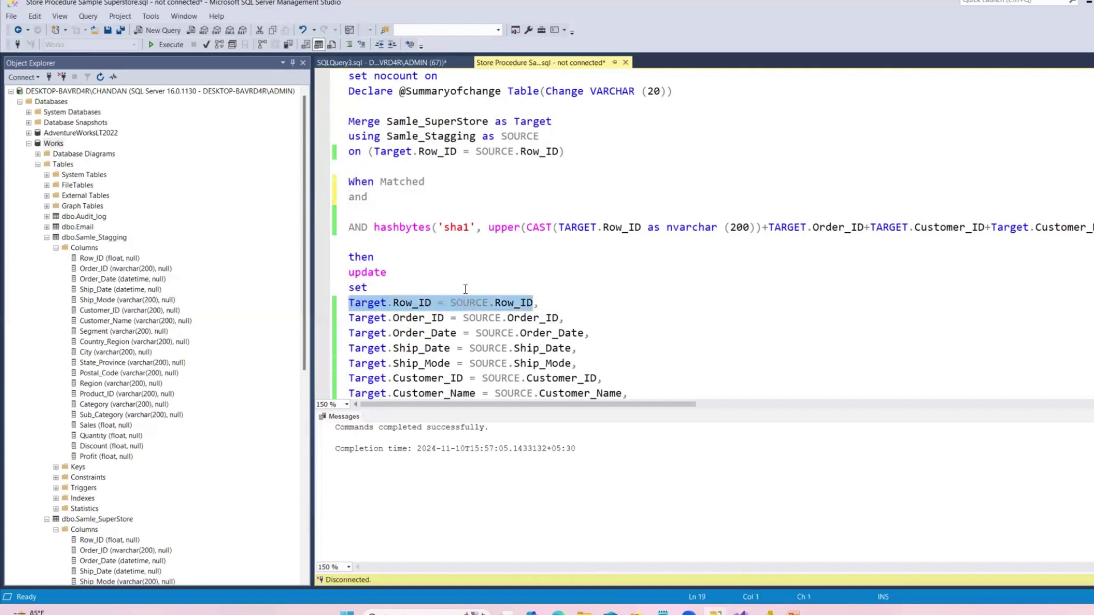
click(439, 200)
text(Target.Row_ID = SOURCE.Row_ID)
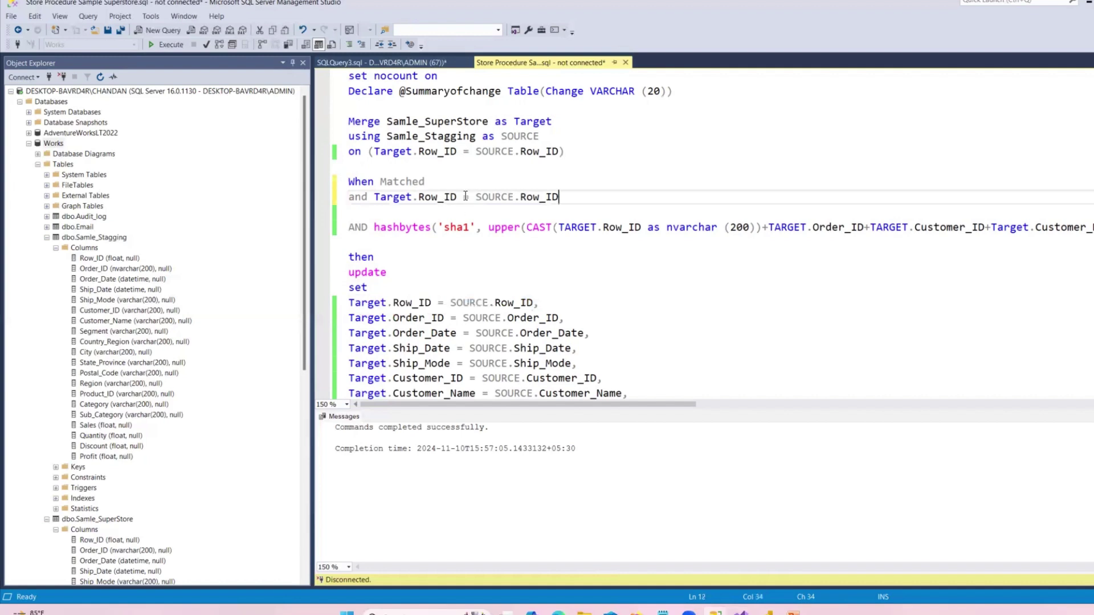
Step: Change the new Row_ID comparison's operator to != and append "and" plus a new line for another condition
drag(458, 197, 466, 197)
click(467, 196)
text(!)
click(582, 196)
text(and)
key(Return)
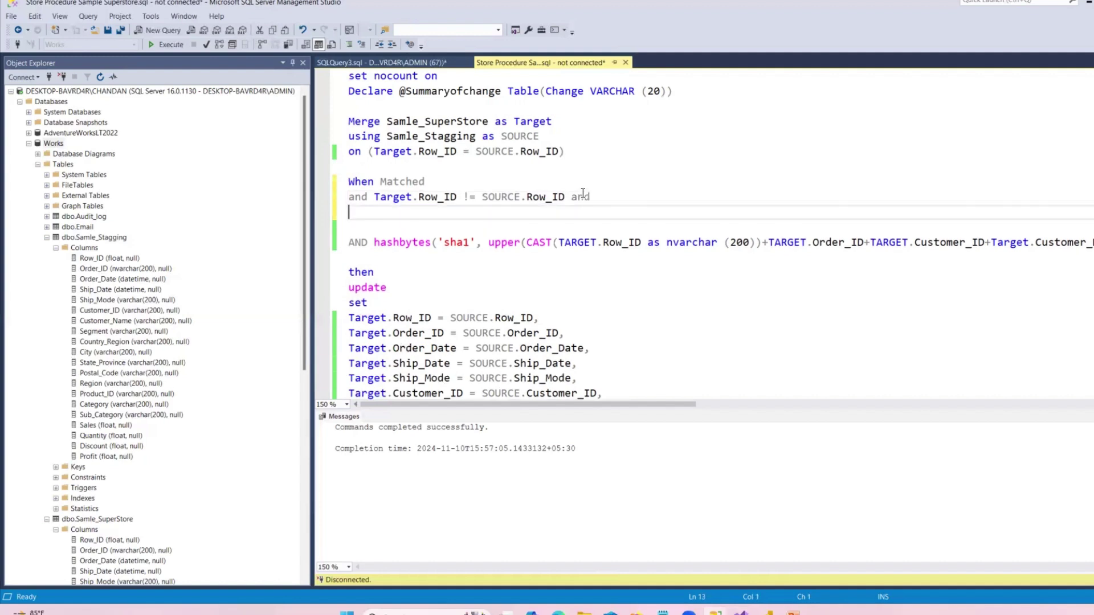
Step: Add the condition Target.Order_ID != SOURCE.Order_ID below the Row_ID condition, based on the Order_ID assignment in the set list
drag(580, 334, 401, 329)
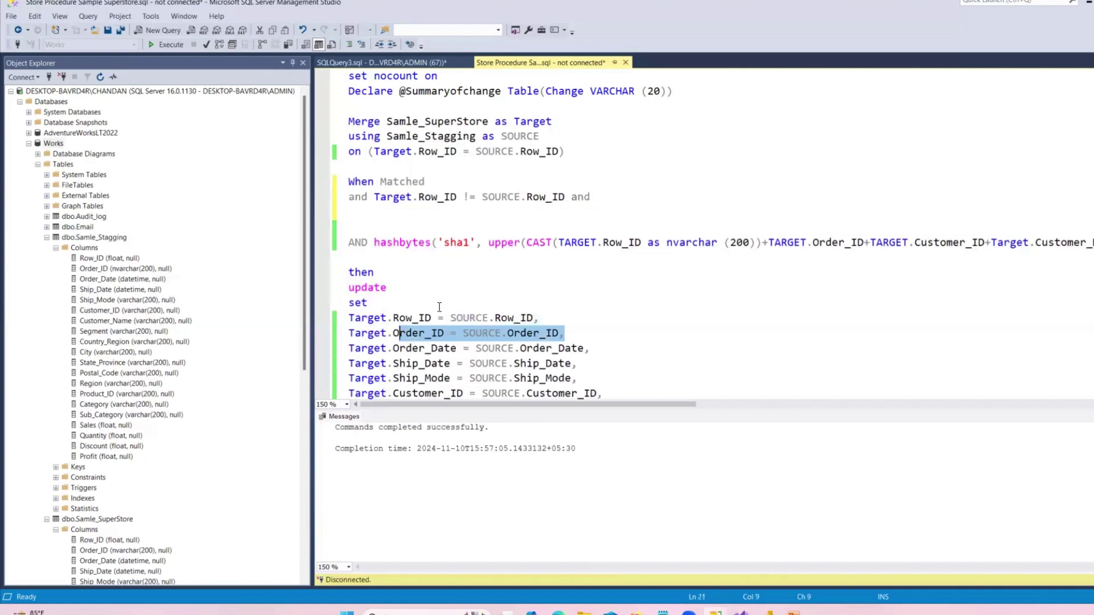
click(589, 349)
drag(559, 333, 350, 332)
key(ctrl+c)
click(607, 201)
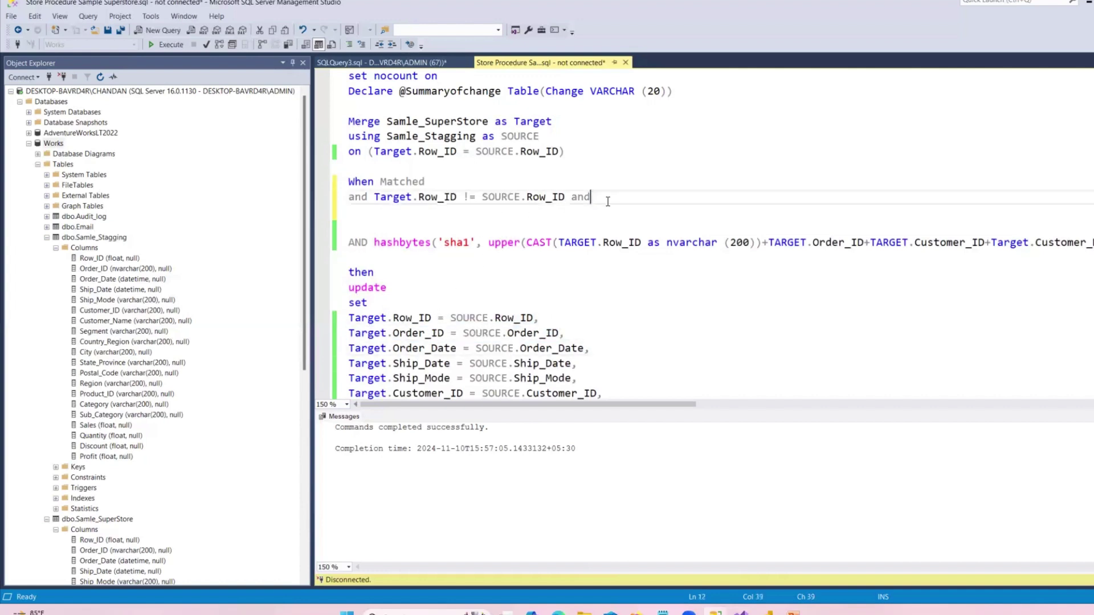
key(Return)
key(ctrl+v)
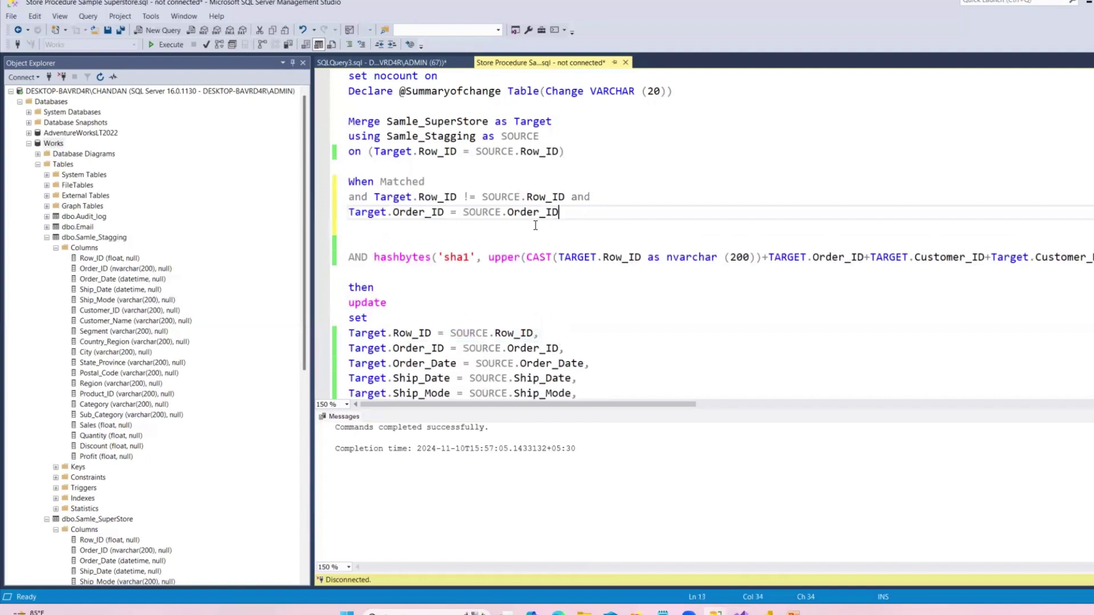
click(451, 211)
text(!)
Step: Delete the Row_ID and Order_ID inequality conditions and the extra blank lines above the hashbytes condition
drag(603, 214, 349, 197)
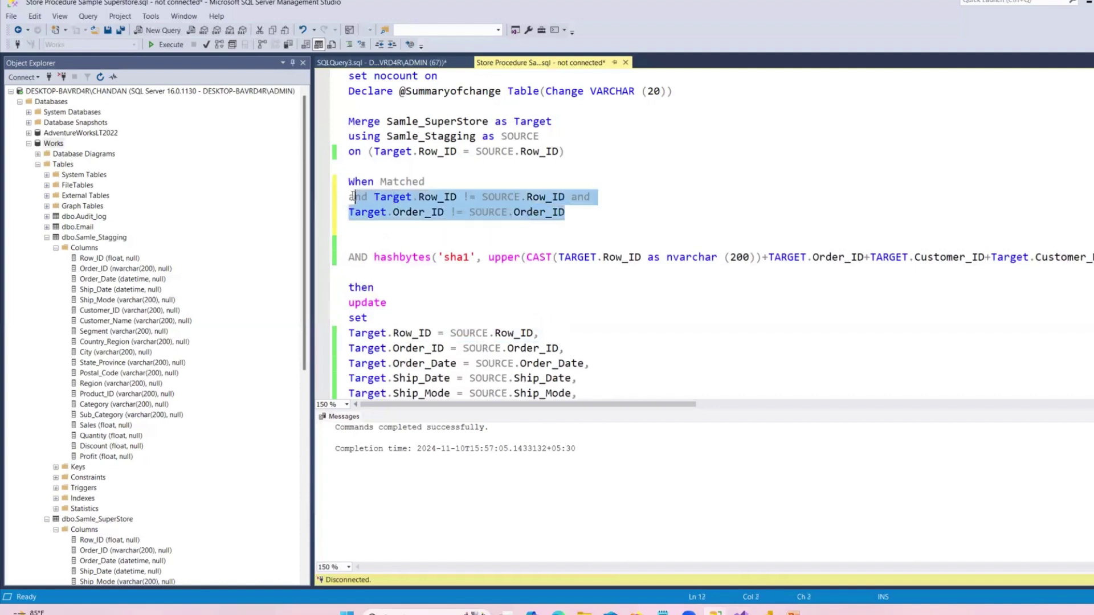
click(404, 242)
drag(572, 213, 333, 201)
key(Delete)
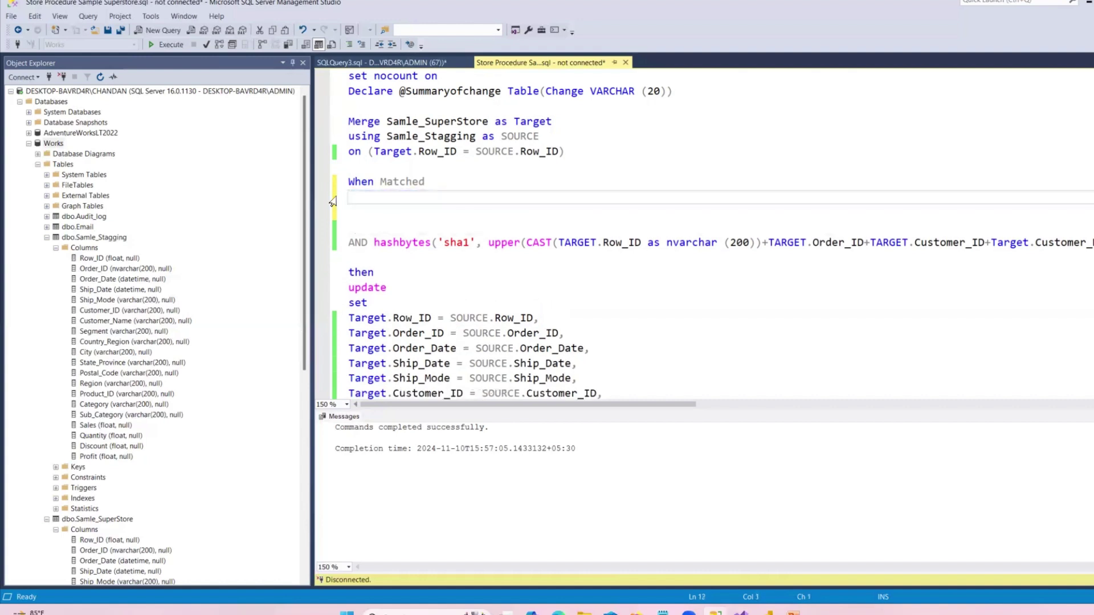
click(356, 226)
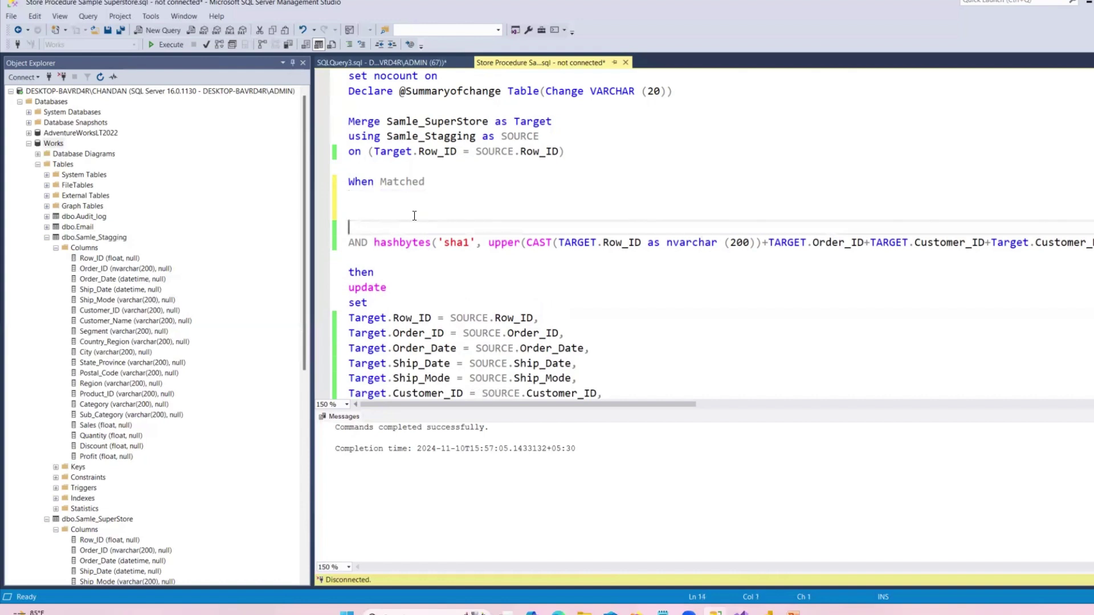
key(BackSpace)
key(BackSpace)
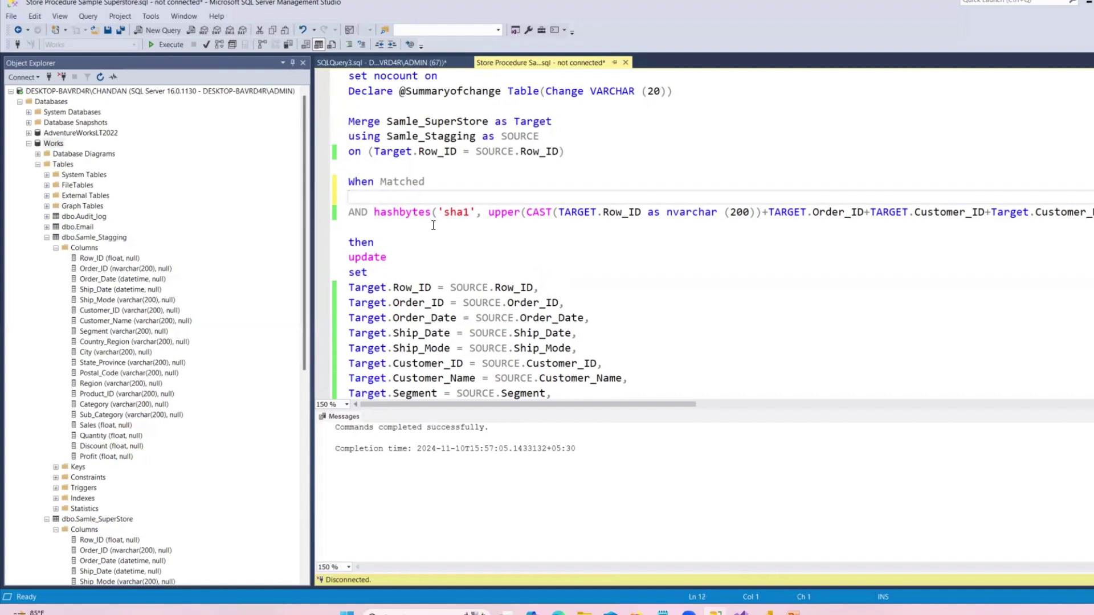
Step: Examine the Merge and When Matched clauses and how the update sets Target.Row_ID from SOURCE.Row_ID
drag(362, 181, 446, 183)
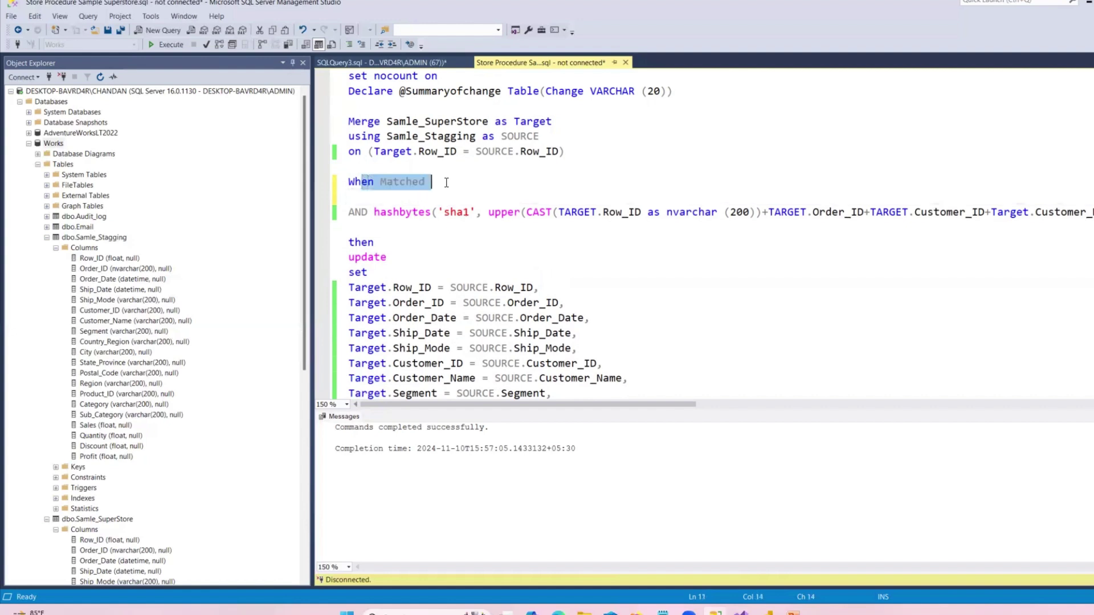
scroll(467, 170, up, 1)
drag(365, 163, 475, 198)
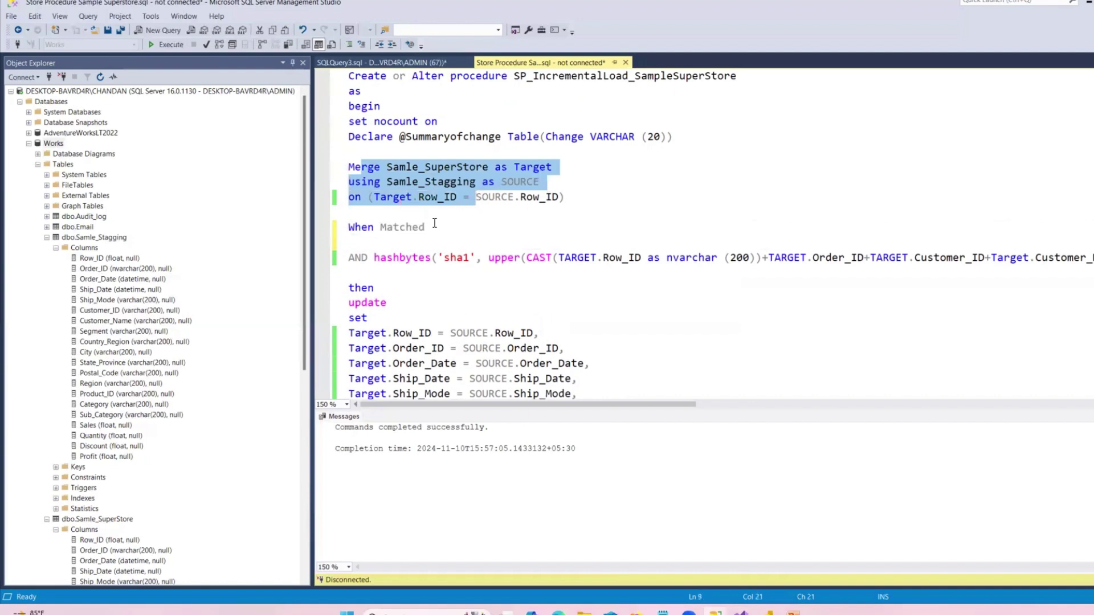
drag(367, 226, 426, 227)
scroll(485, 234, down, 2)
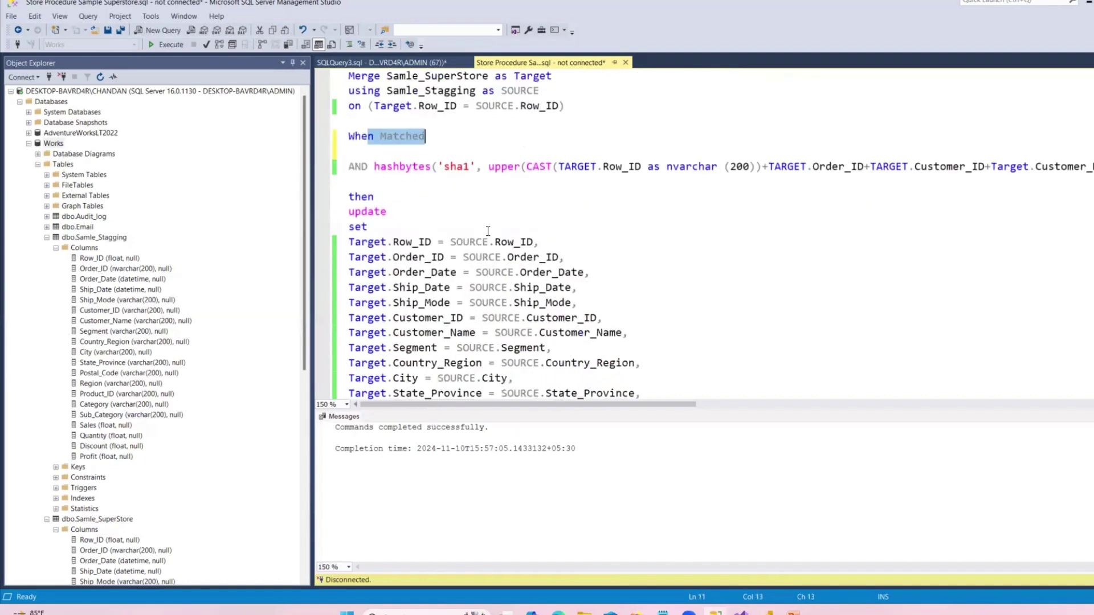
double_click(390, 212)
scroll(387, 205, down, 3)
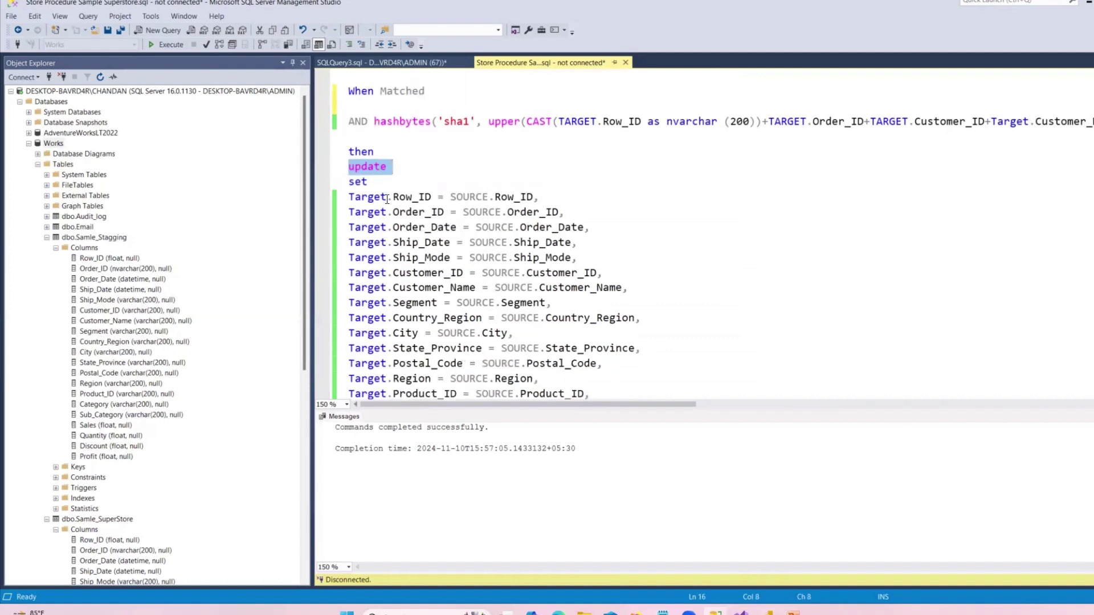
drag(363, 196, 394, 199)
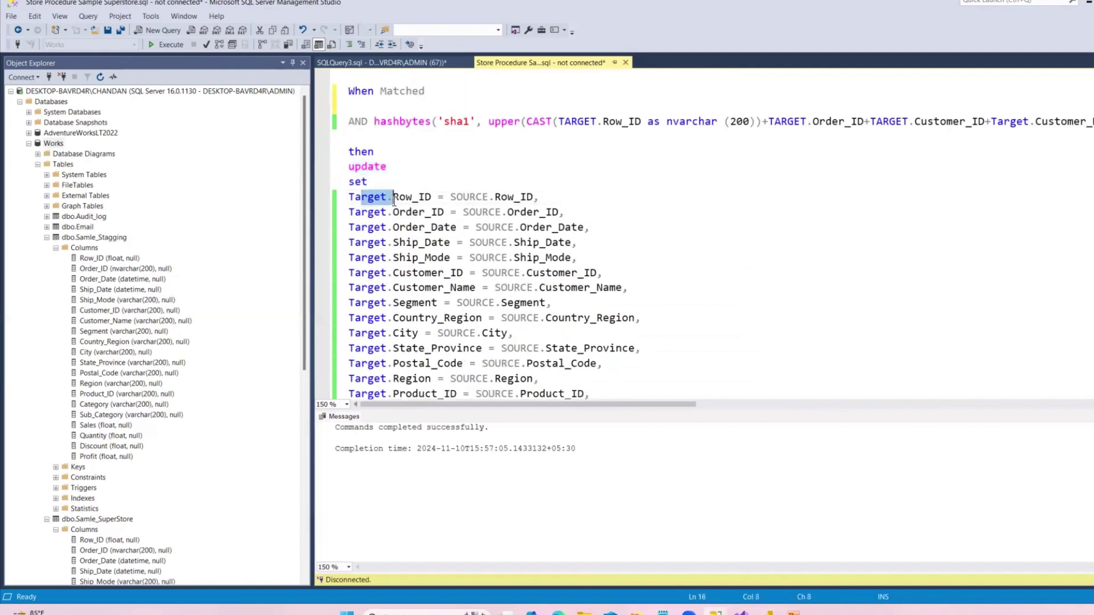
click(430, 196)
key(shift+Home)
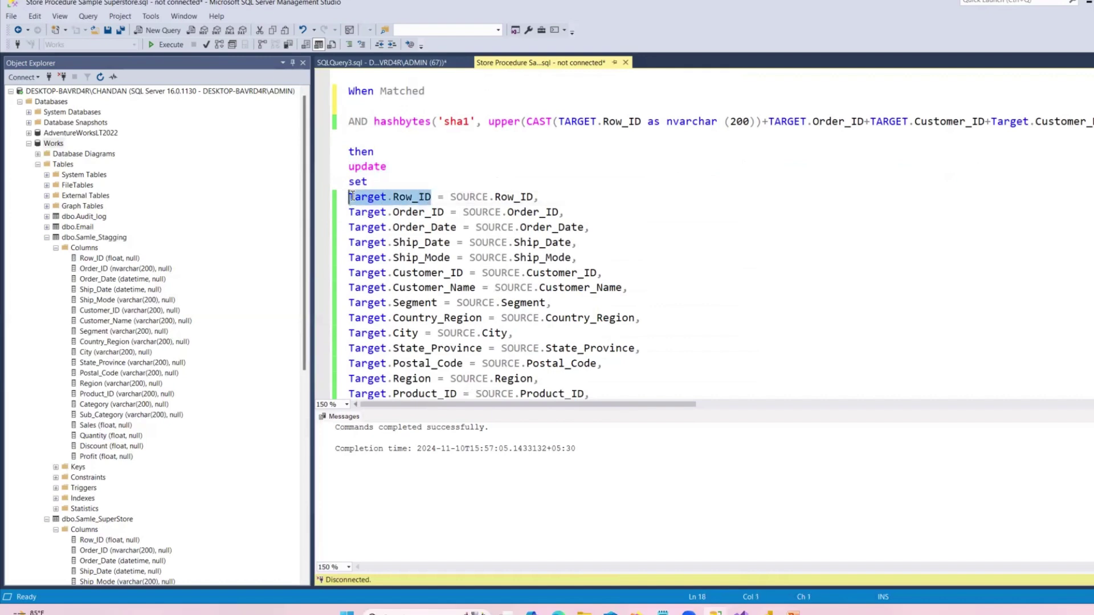
double_click(470, 196)
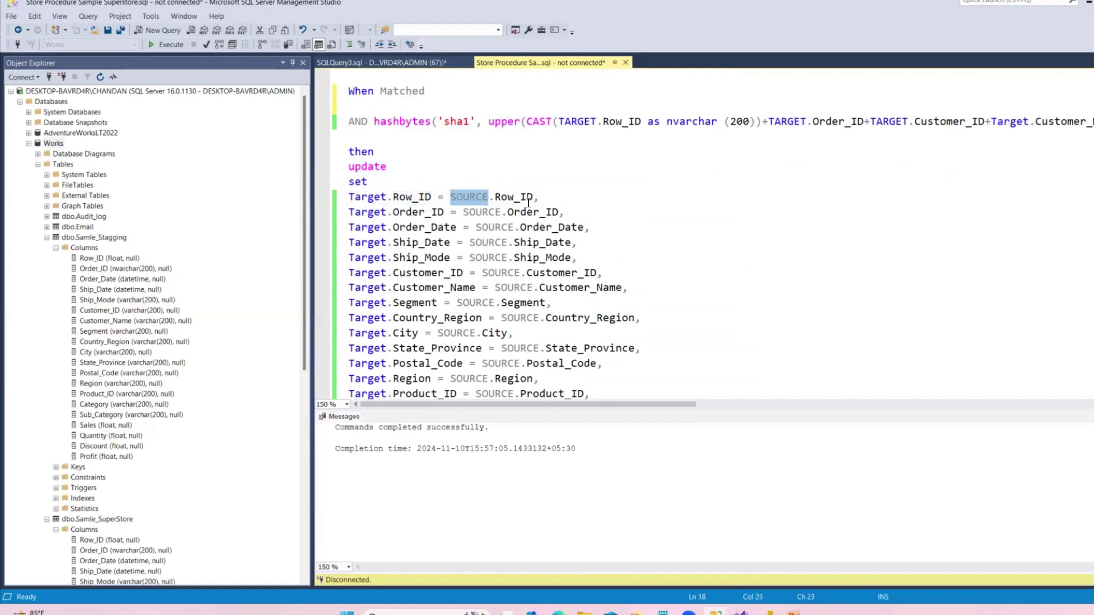
Step: Examine the When Matched hash condition, including the target hashbytes expression, the != operator and the source hashbytes expression
scroll(528, 202, up, 3)
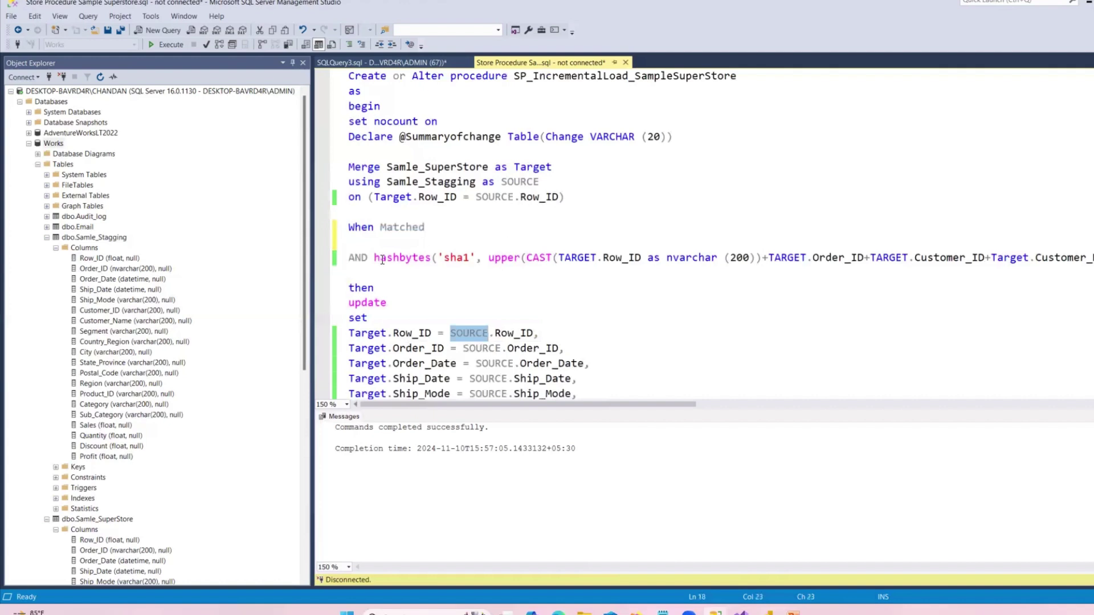
drag(381, 259, 510, 260)
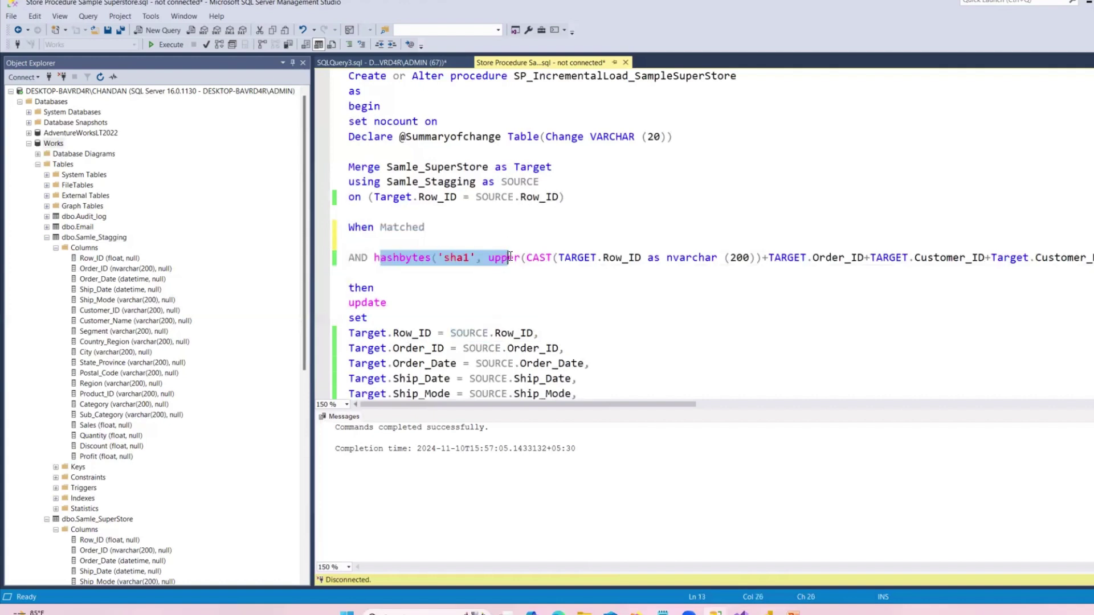
scroll(495, 296, down, 2)
scroll(532, 195, up, 1)
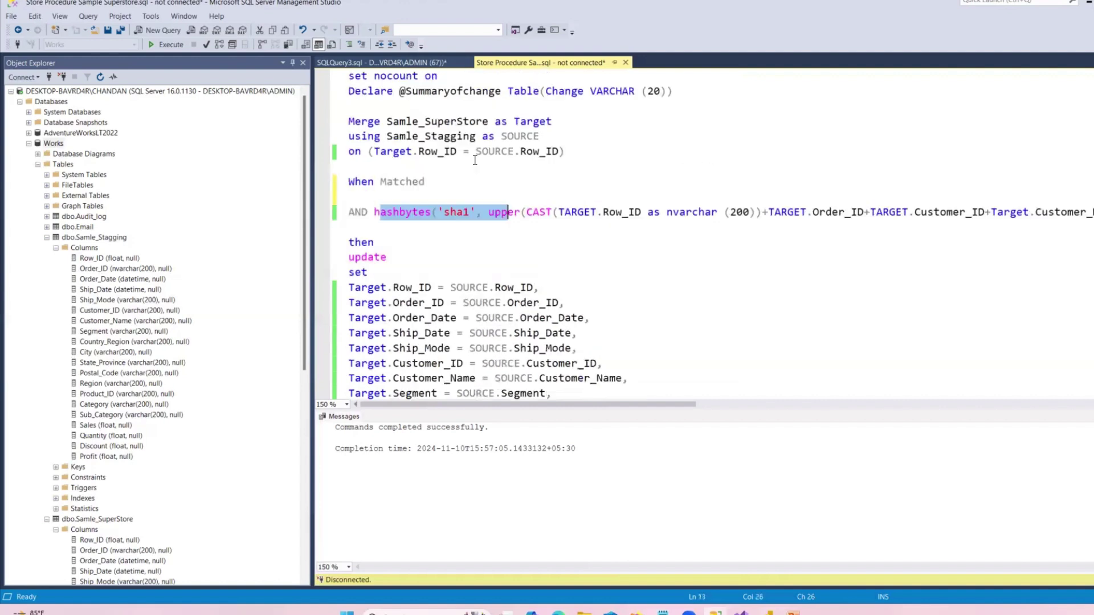
click(526, 233)
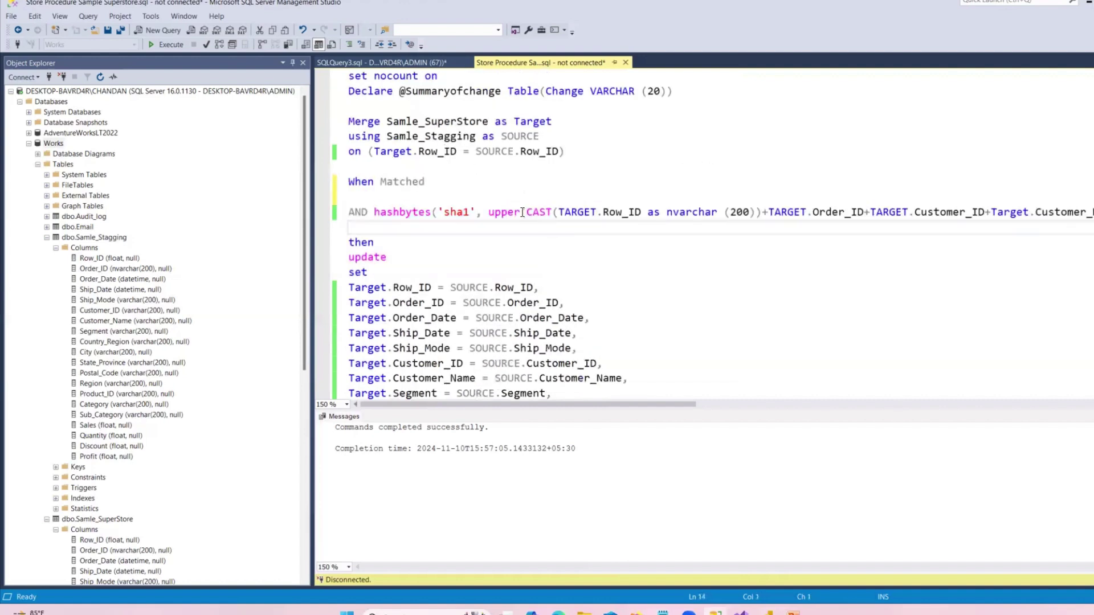
drag(520, 212, 639, 218)
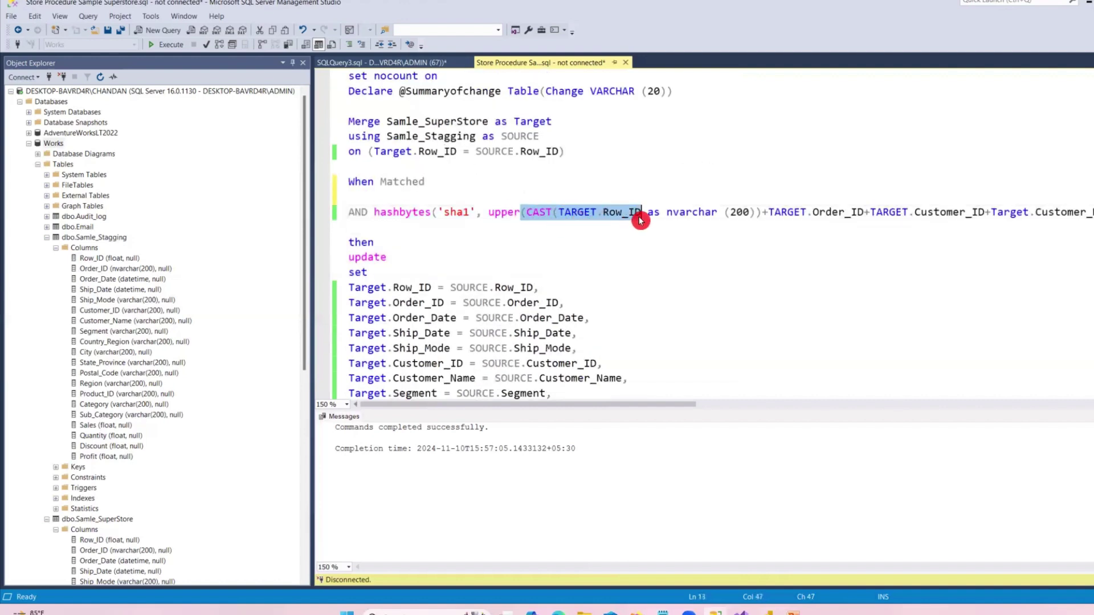
drag(659, 405, 812, 417)
drag(793, 212, 769, 217)
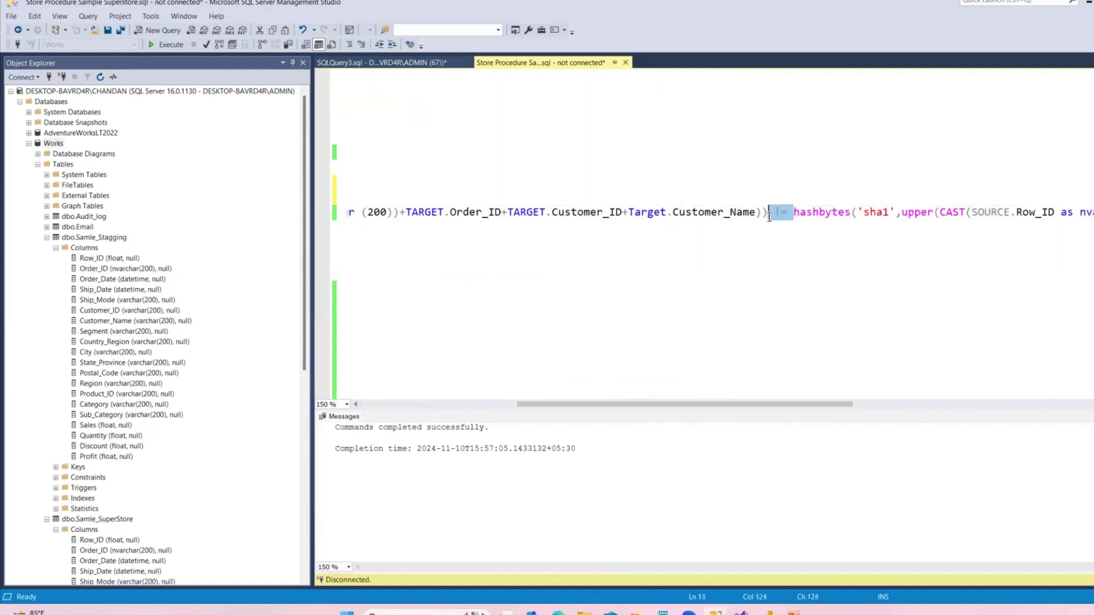
drag(889, 212, 1038, 212)
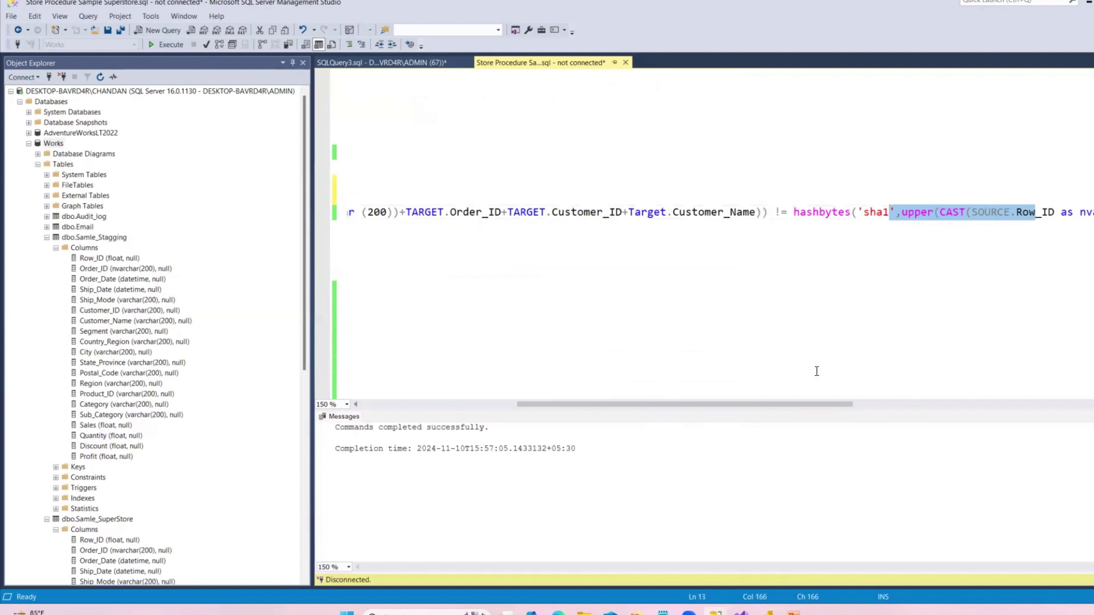
drag(718, 405, 480, 407)
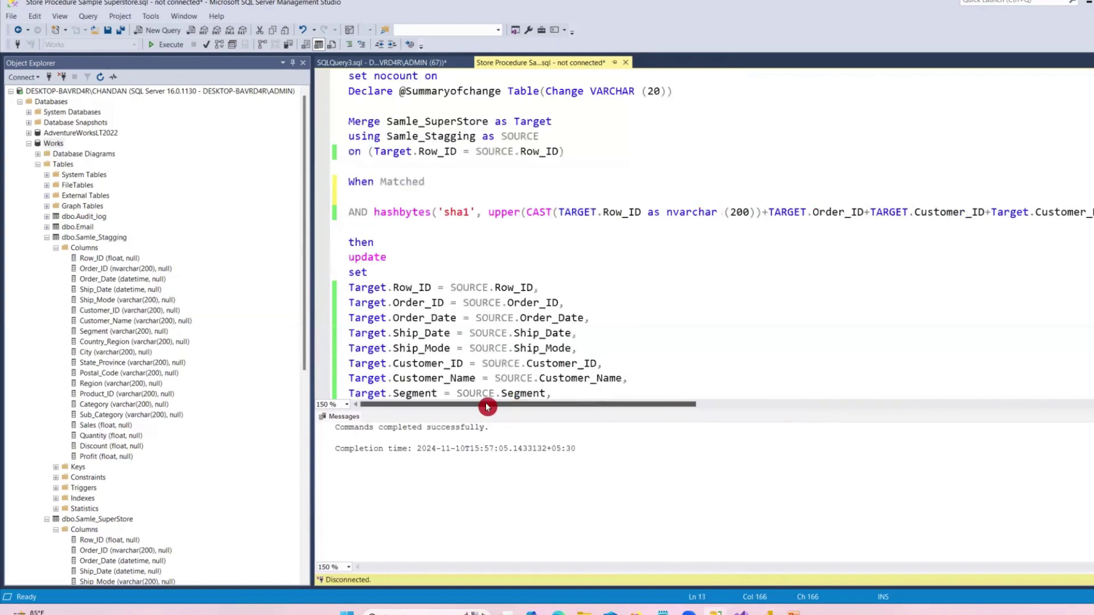
click(442, 265)
scroll(444, 267, down, 1)
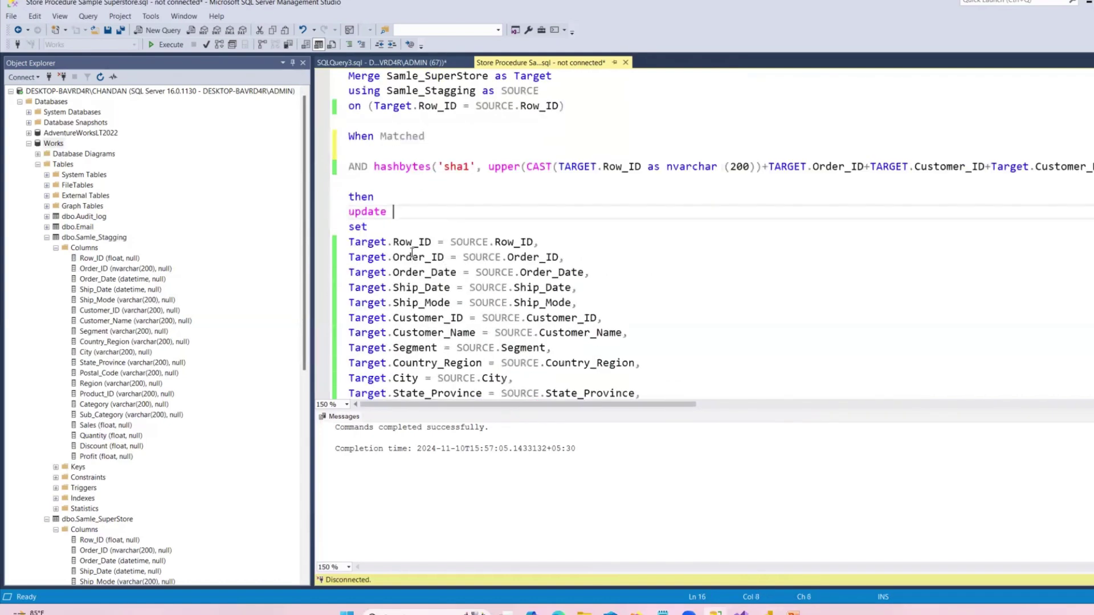
Step: Review the Target.Row_ID assignment together with the Merge, join and When Matched clauses and the start of the hashbytes condition
drag(368, 242, 513, 245)
drag(431, 242, 348, 242)
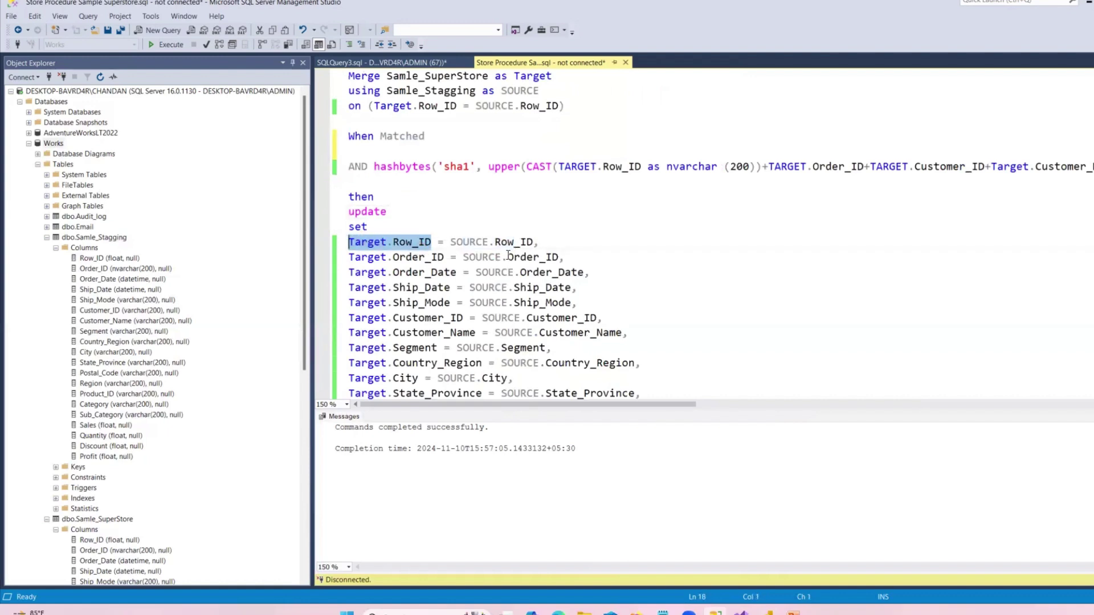
scroll(423, 148, up, 2)
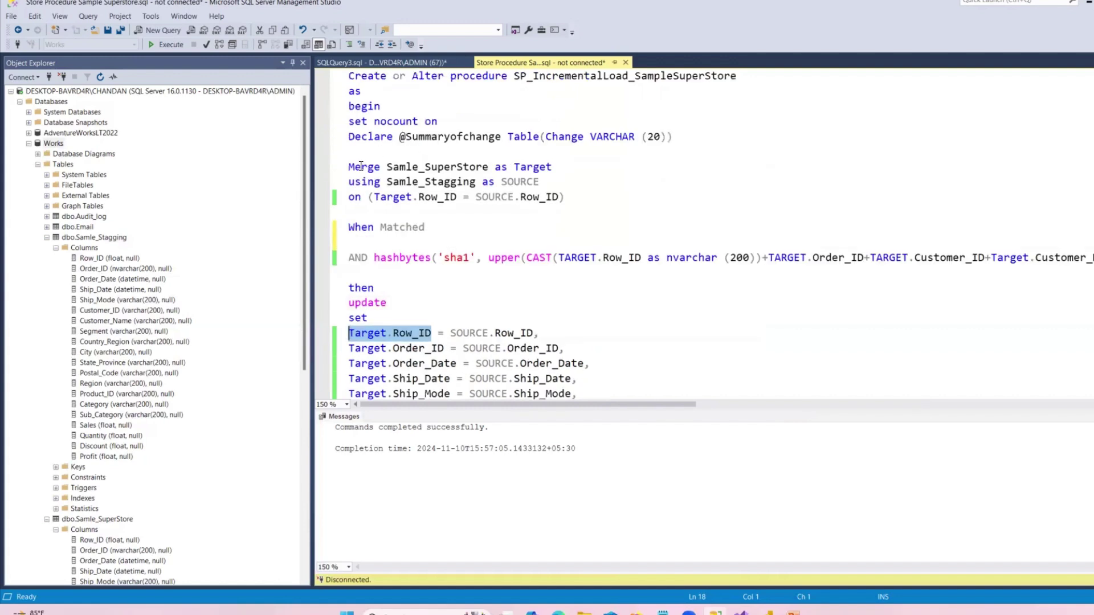
drag(361, 165, 554, 202)
drag(361, 227, 406, 227)
drag(356, 257, 530, 257)
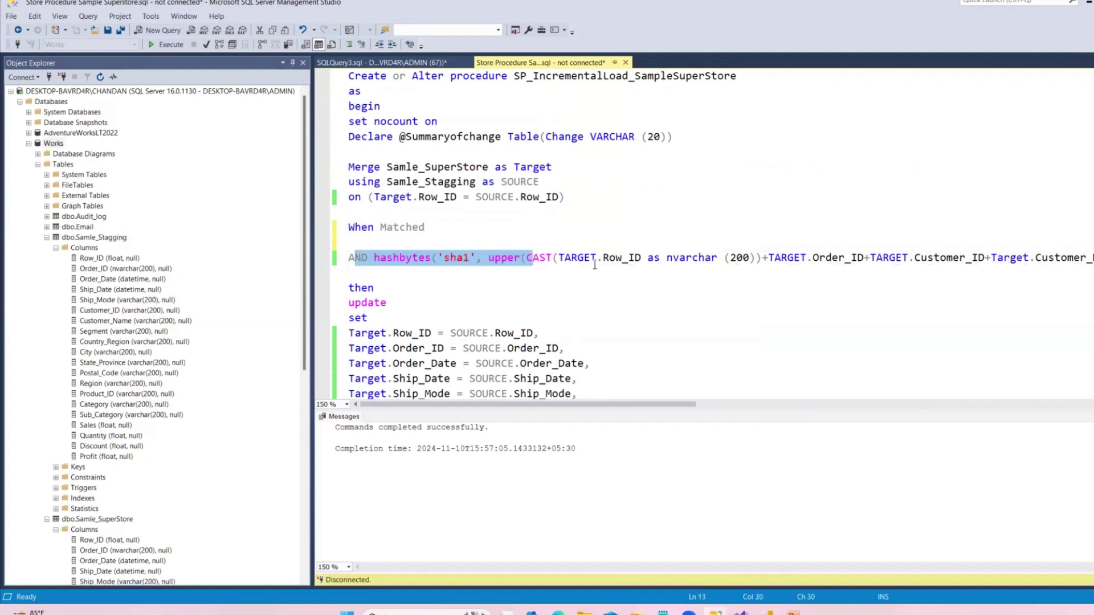
Step: Compare the target and source hashbytes expressions, and check how the update sets Target.Row_ID from SOURCE.Row_ID
drag(598, 410, 683, 412)
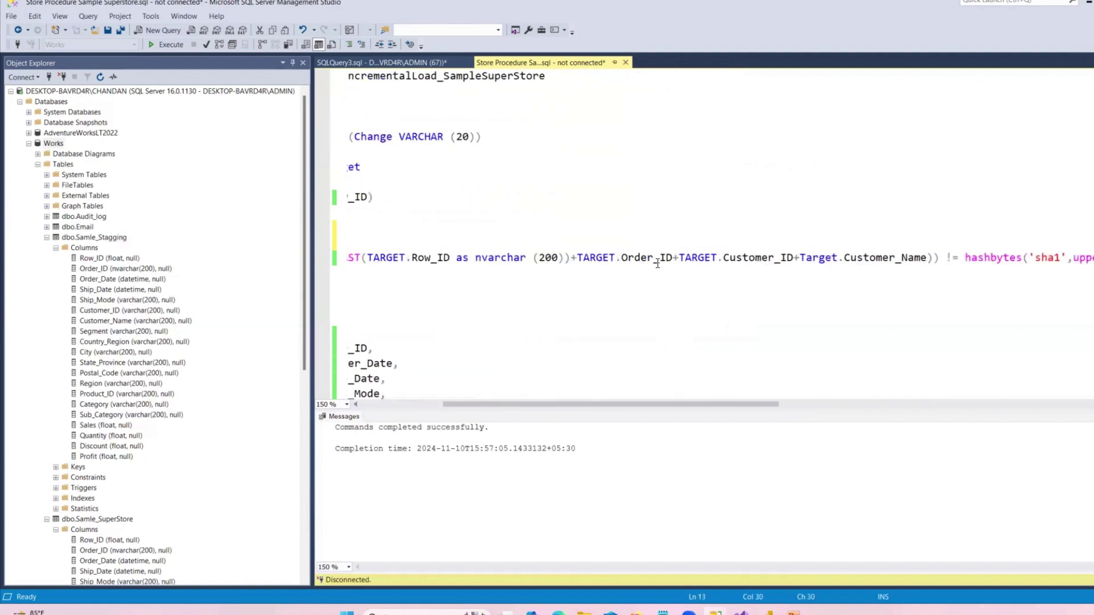
drag(703, 404, 803, 405)
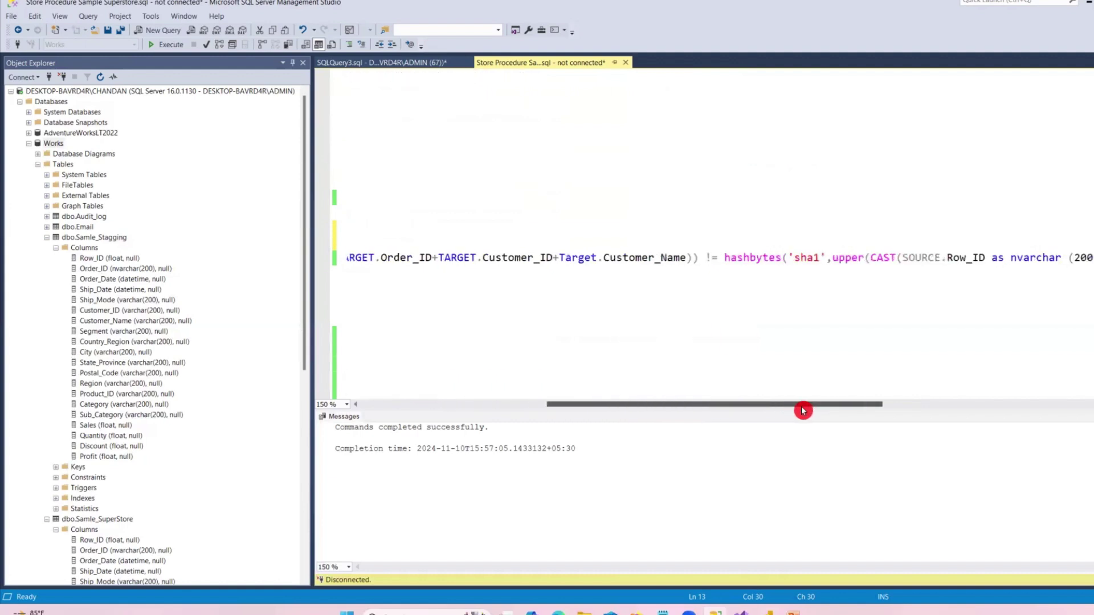
drag(828, 258, 986, 259)
drag(843, 405, 549, 418)
scroll(507, 296, down, 2)
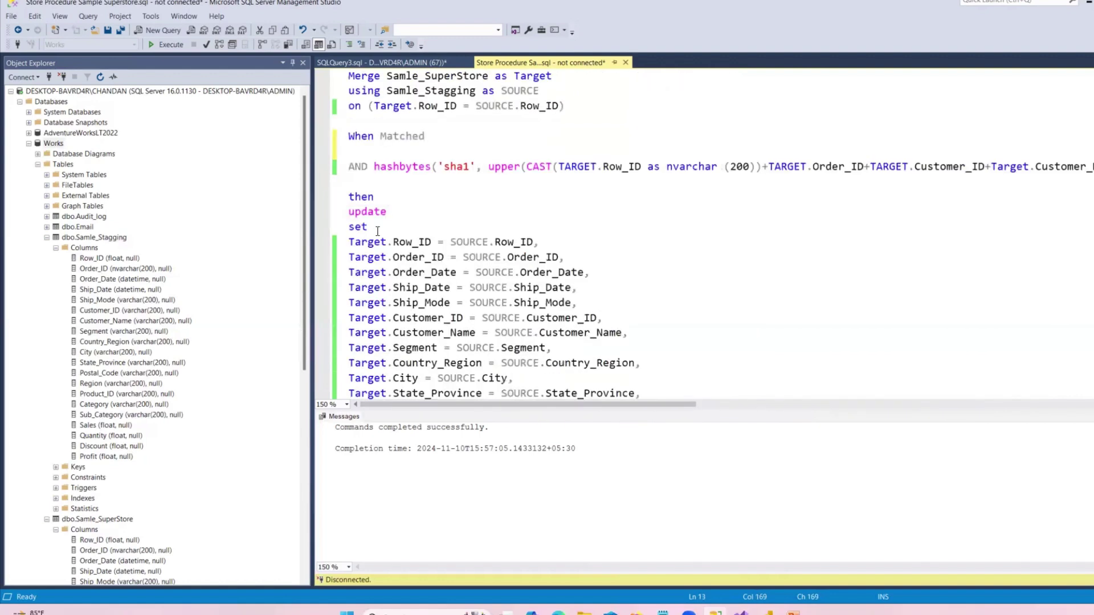
drag(530, 244, 355, 242)
drag(464, 242, 536, 244)
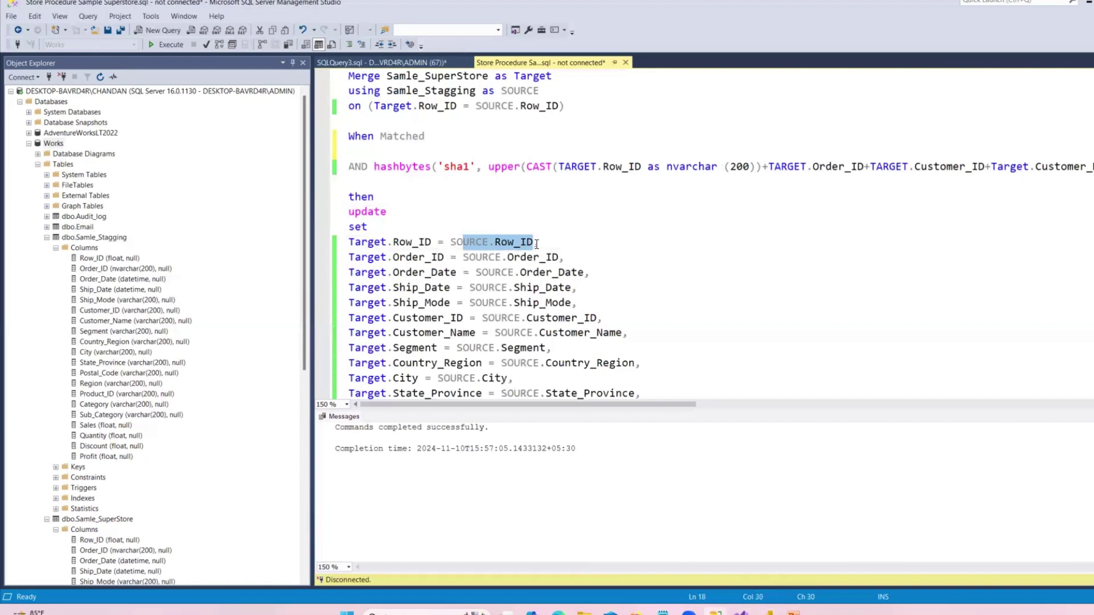
scroll(537, 244, down, 7)
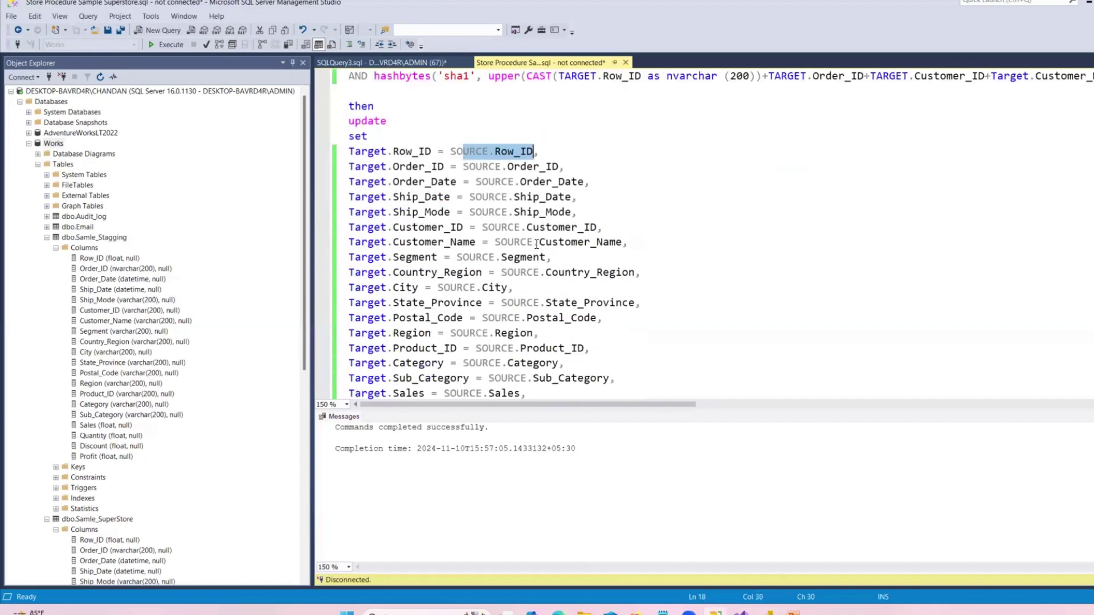
Step: Examine the when not matched by Target clause, its insert column list and the SOURCE values it supplies
drag(348, 242, 481, 245)
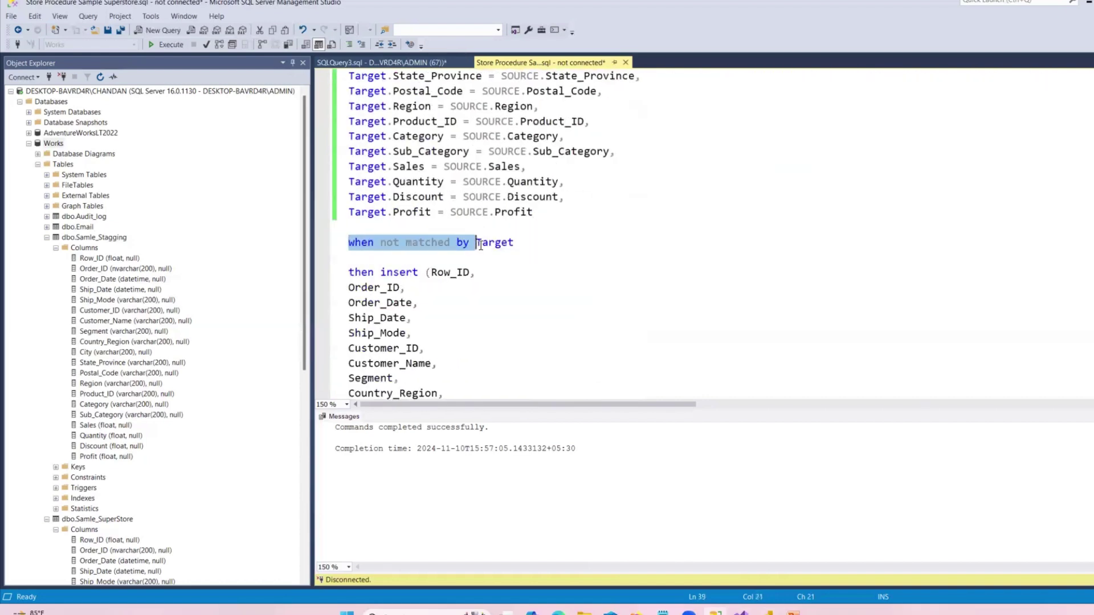
scroll(525, 251, down, 2)
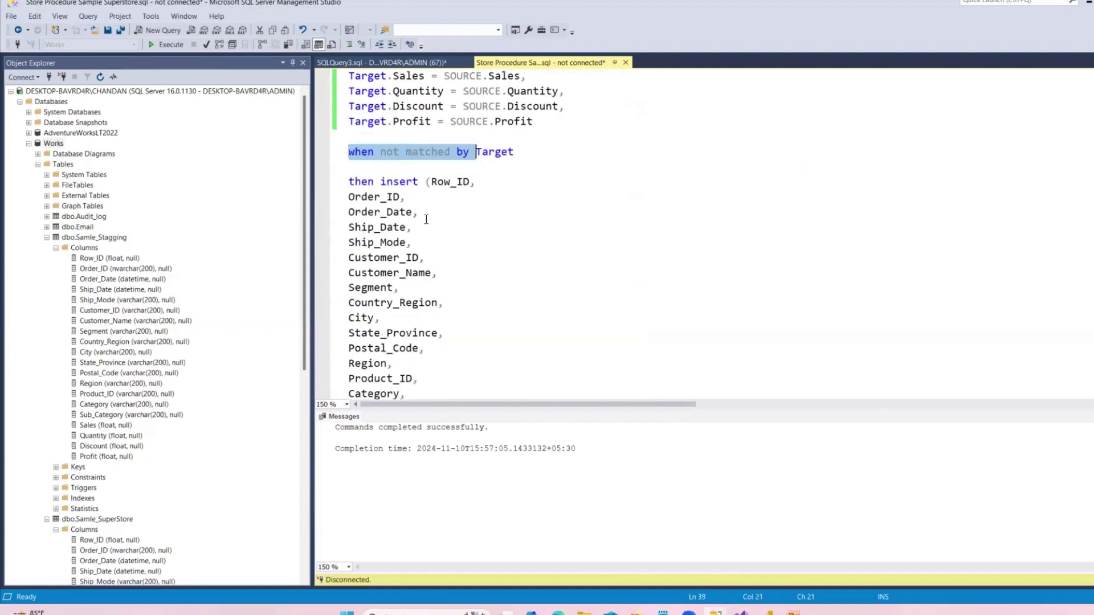
click(341, 188)
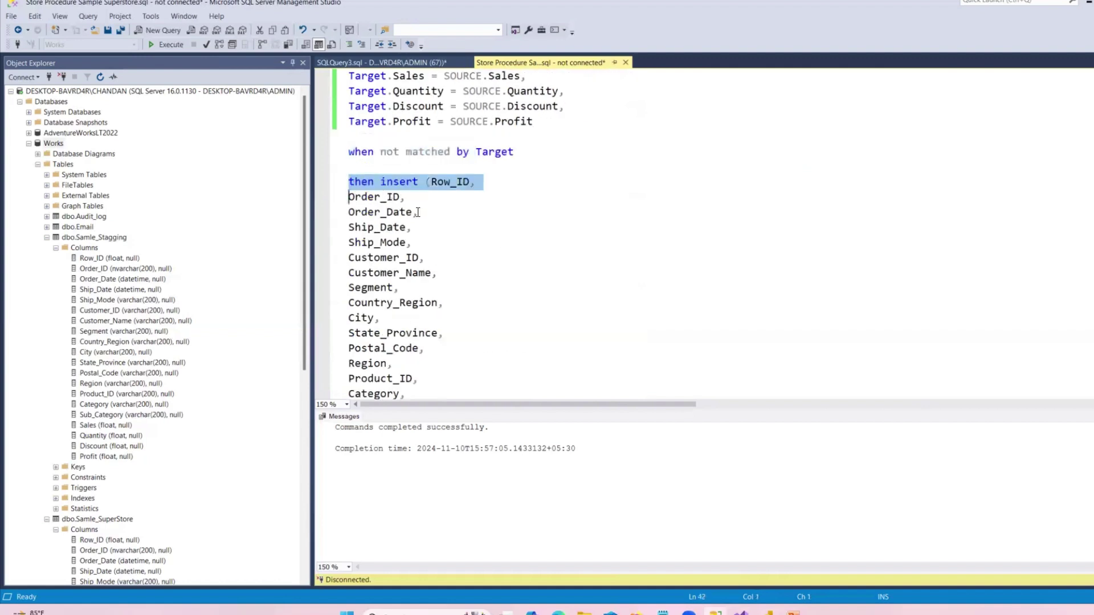
scroll(442, 224, down, 1)
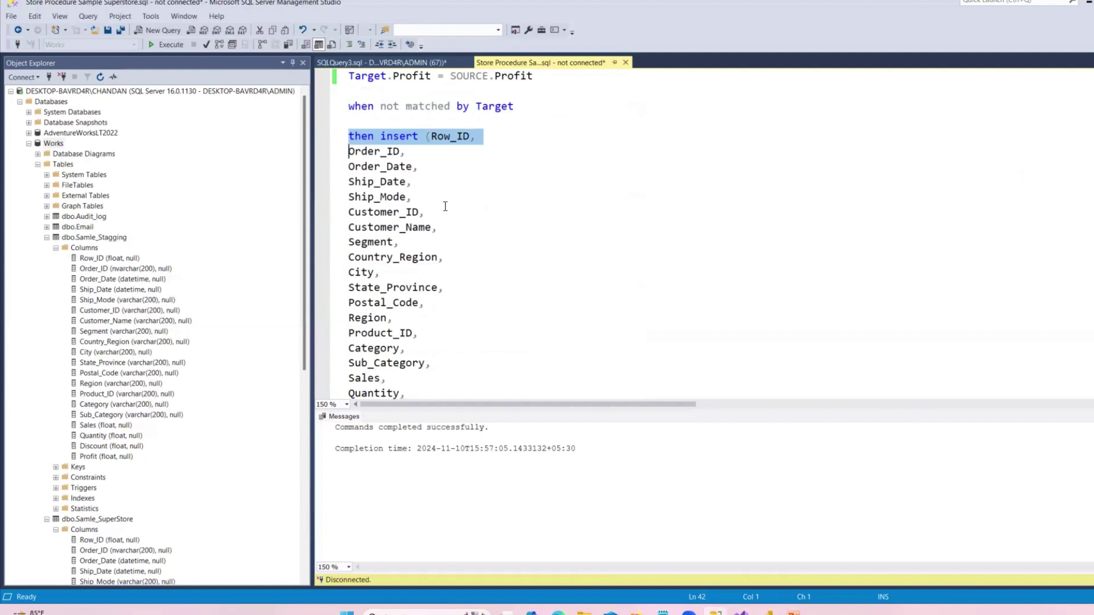
scroll(445, 206, down, 1)
scroll(390, 208, down, 5)
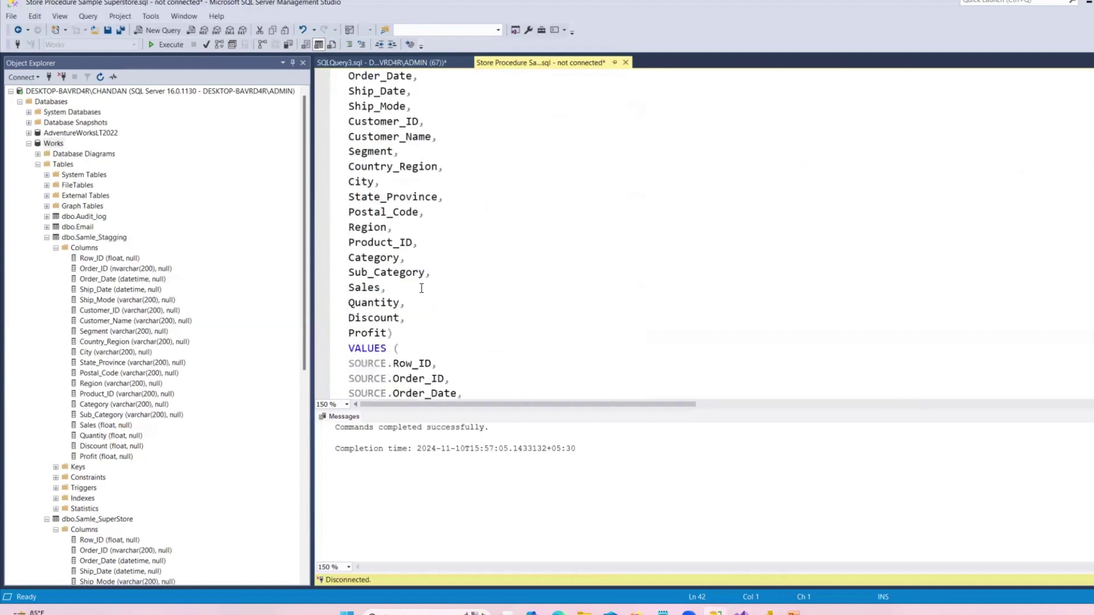
drag(355, 181, 457, 378)
scroll(509, 310, down, 2)
scroll(511, 309, up, 3)
scroll(511, 308, up, 7)
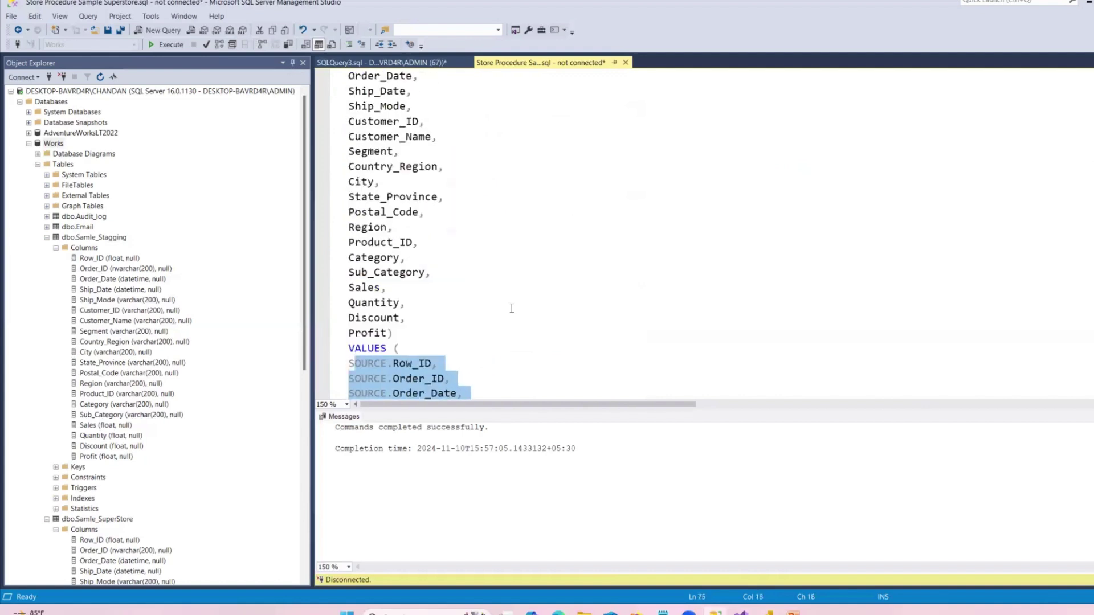
Step: Compare the insert column list from Order_ID onward with the matching SOURCE columns in the VALUES list
drag(371, 198, 493, 212)
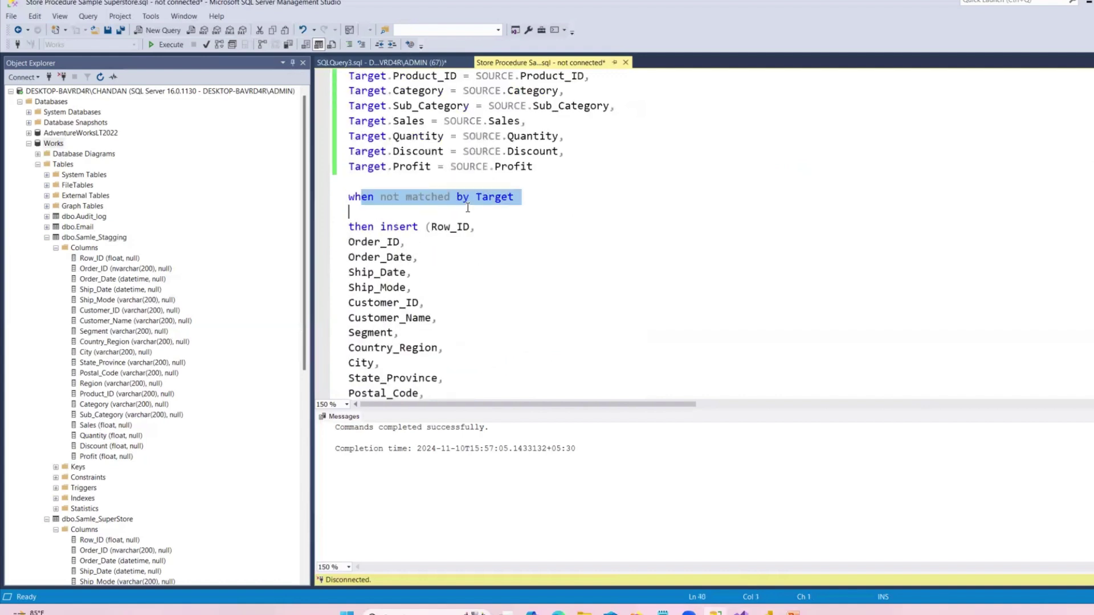
scroll(493, 294, down, 2)
drag(348, 151, 399, 272)
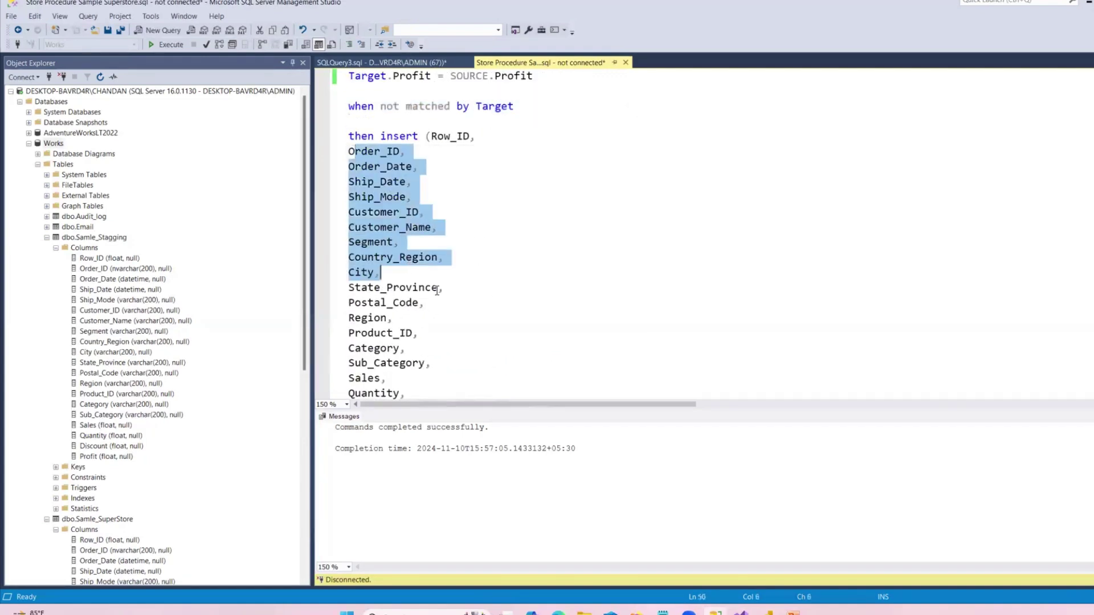
scroll(487, 362, down, 5)
drag(357, 229, 450, 393)
scroll(484, 329, down, 2)
scroll(484, 329, up, 8)
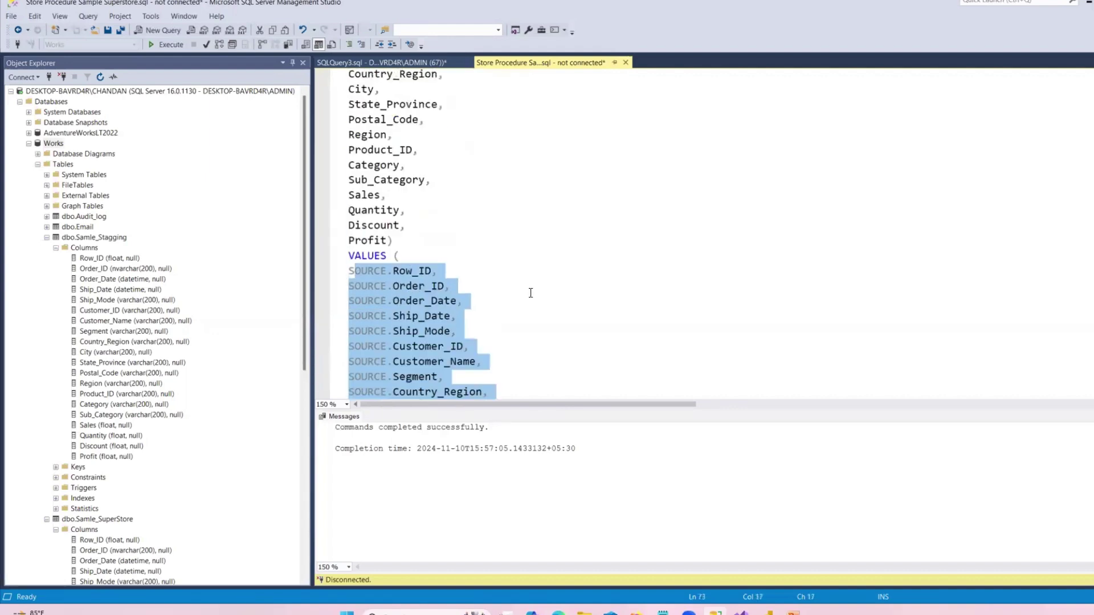
drag(350, 195, 427, 349)
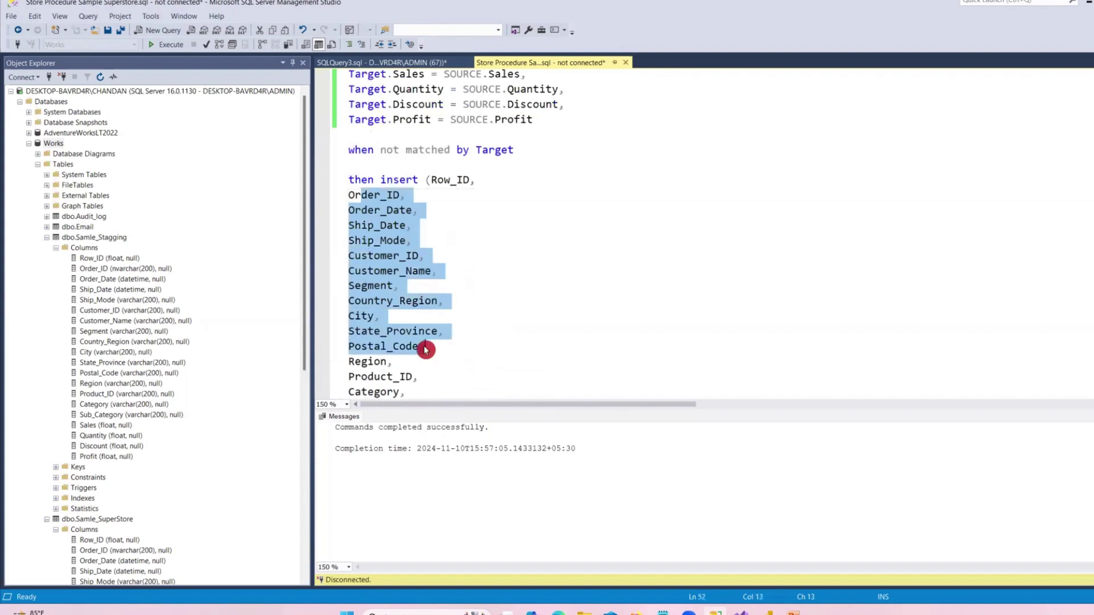
scroll(476, 324, down, 6)
click(374, 232)
shift+click(426, 391)
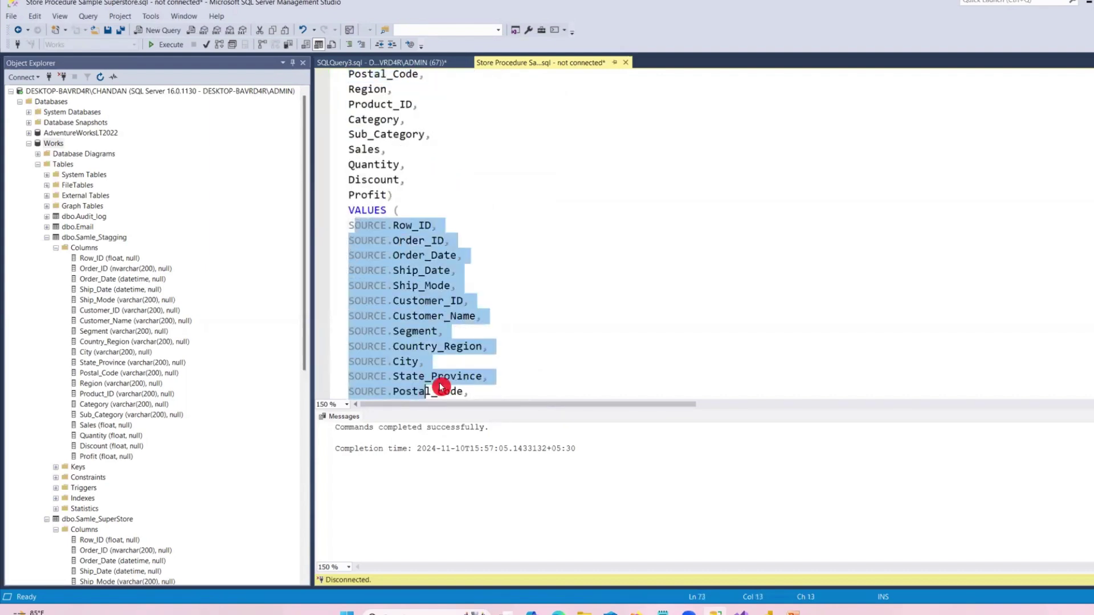
scroll(507, 332, down, 5)
scroll(507, 332, down, 1)
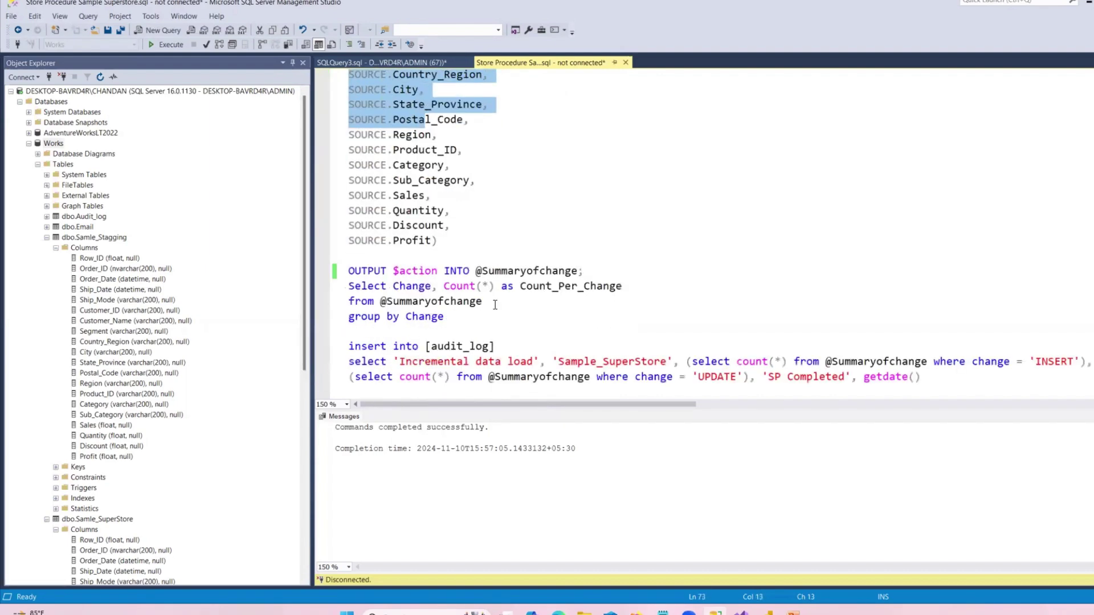
drag(354, 271, 566, 271)
scroll(599, 332, up, 20)
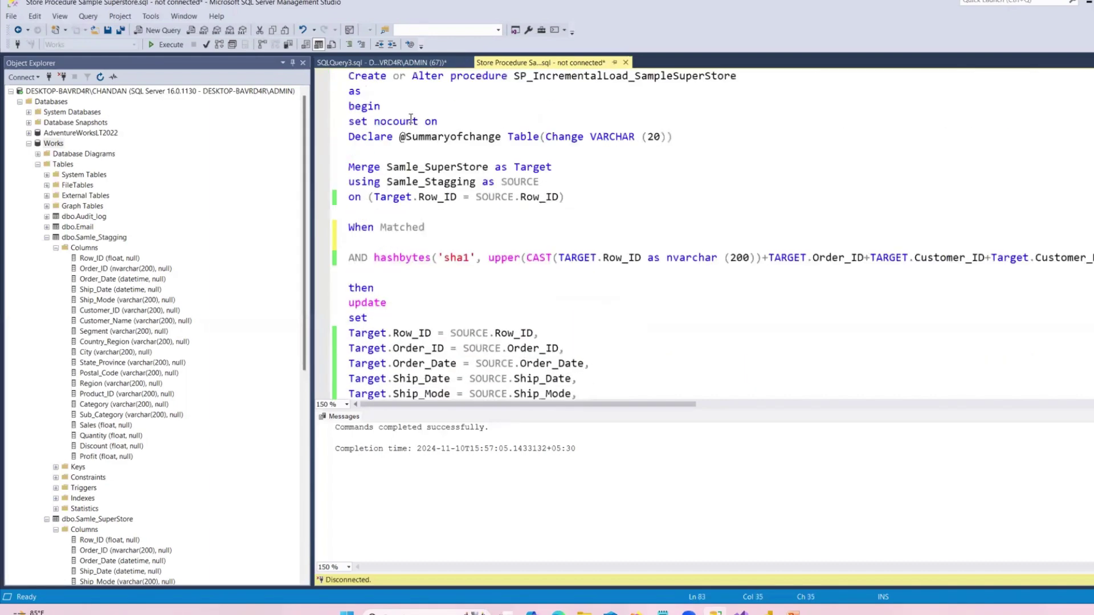
drag(394, 138, 506, 138)
scroll(545, 303, down, 20)
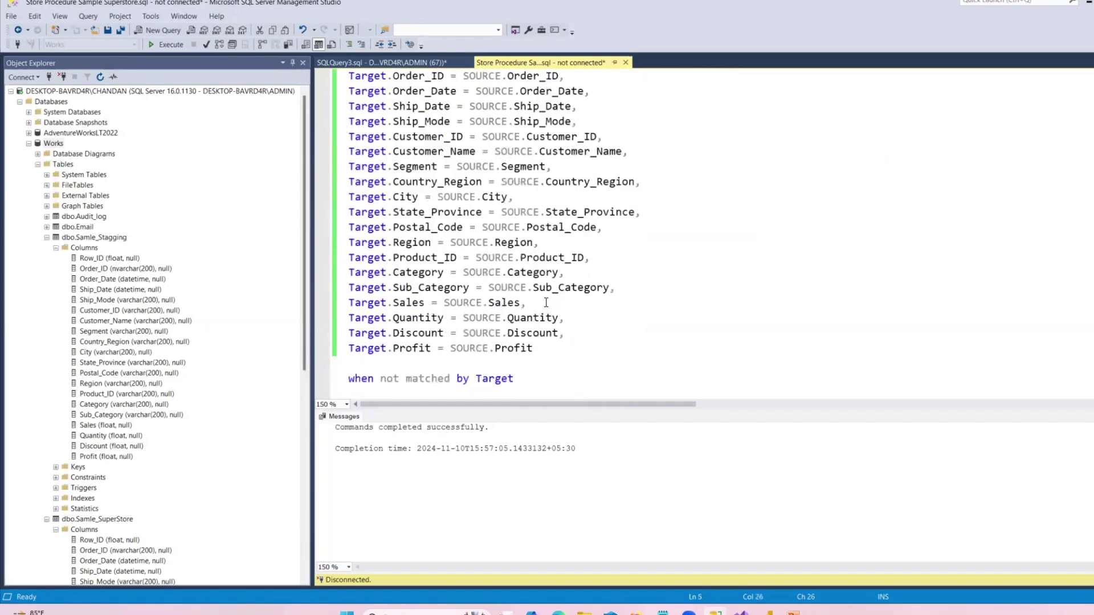
scroll(546, 303, down, 10)
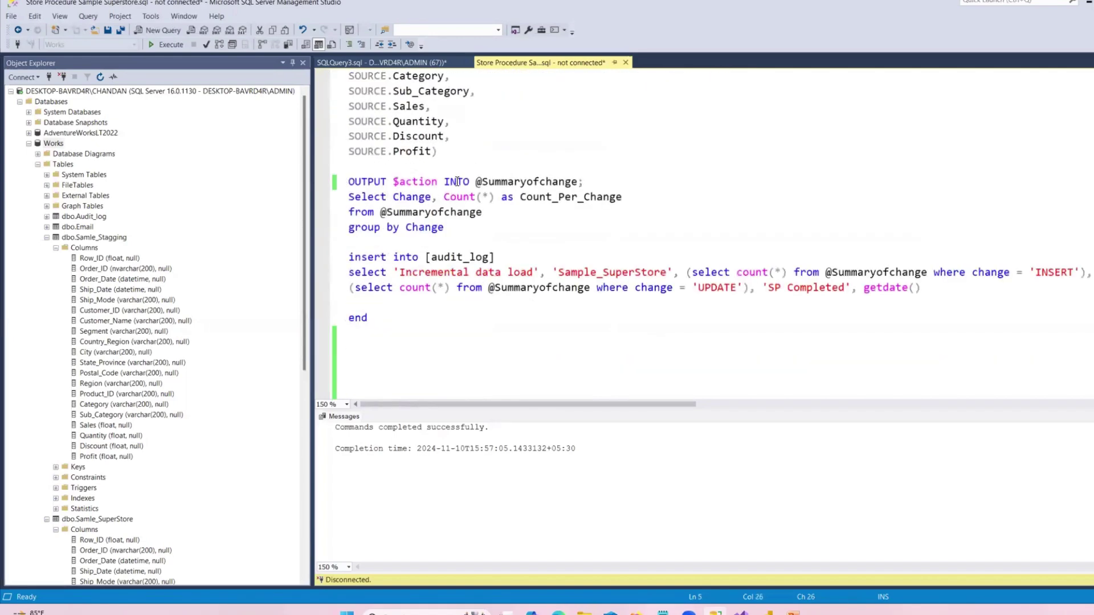
drag(486, 180, 577, 182)
click(504, 230)
drag(350, 196, 496, 228)
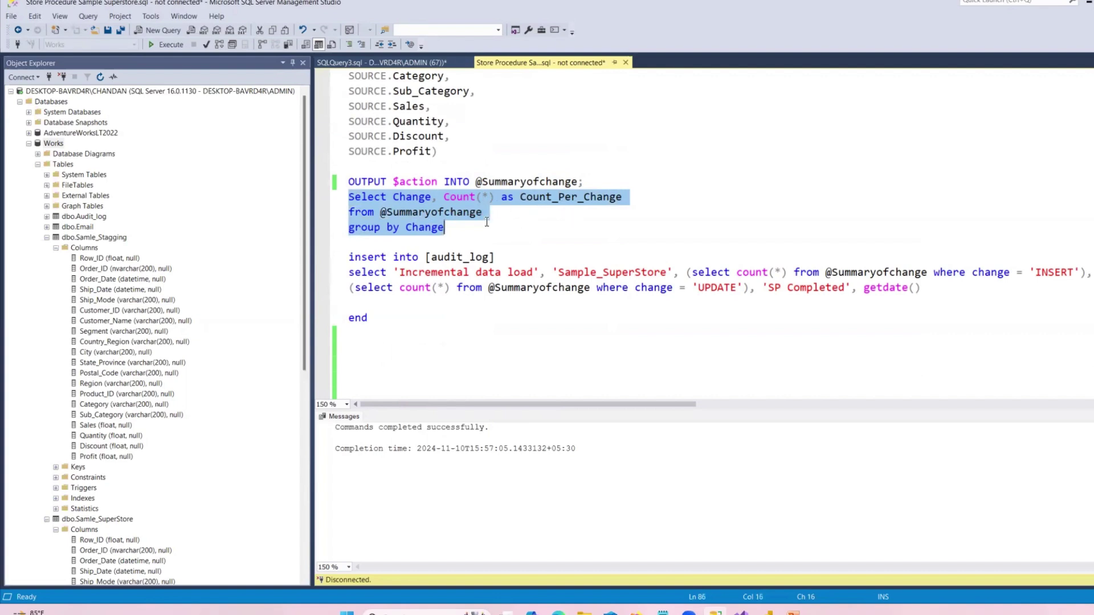
drag(443, 227, 368, 213)
click(447, 232)
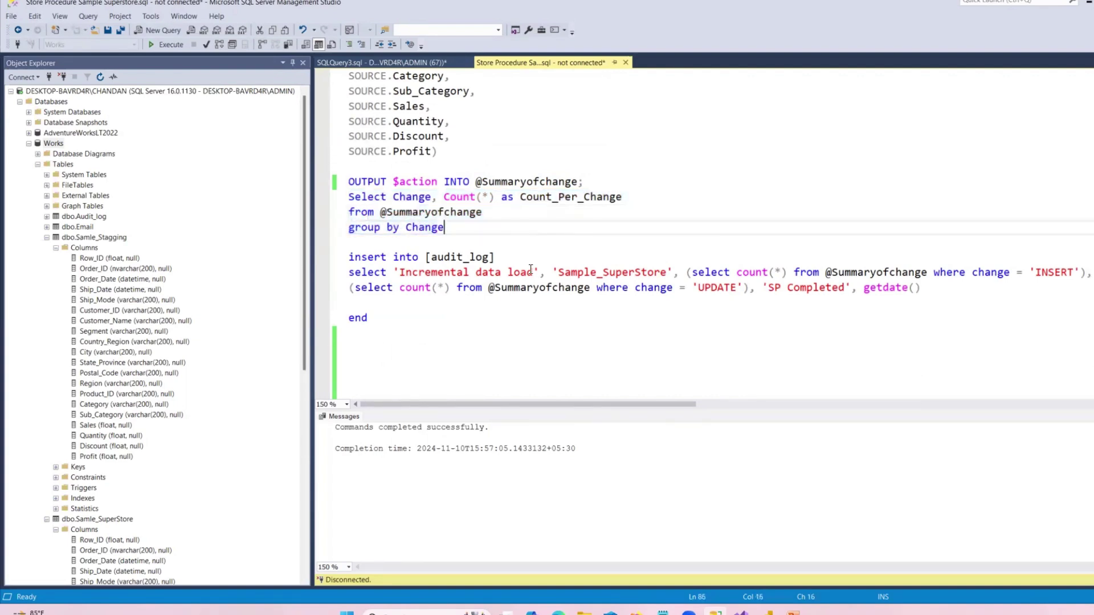
Step: Examine the insert into audit_log statement and check the Audit_log select and result columns in SQLQuery3
drag(346, 258, 348, 302)
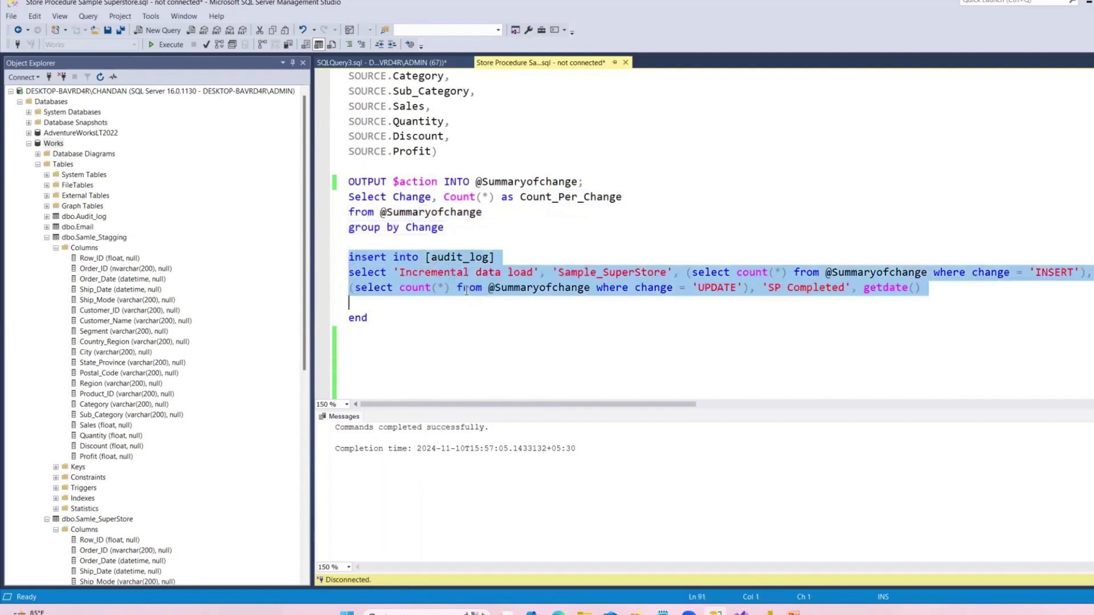
click(497, 327)
double_click(452, 258)
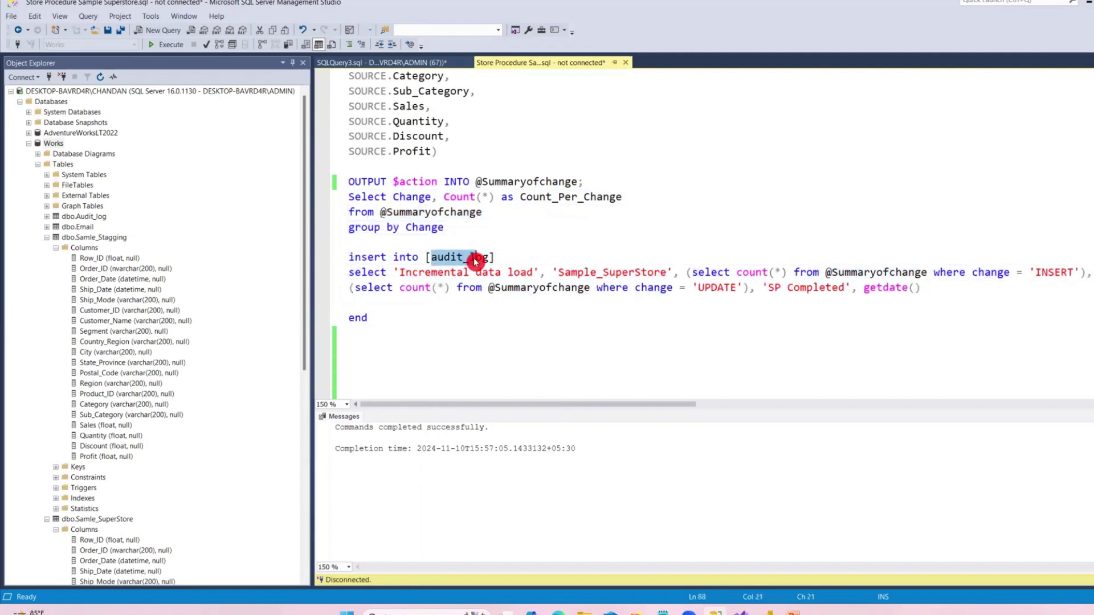
click(411, 62)
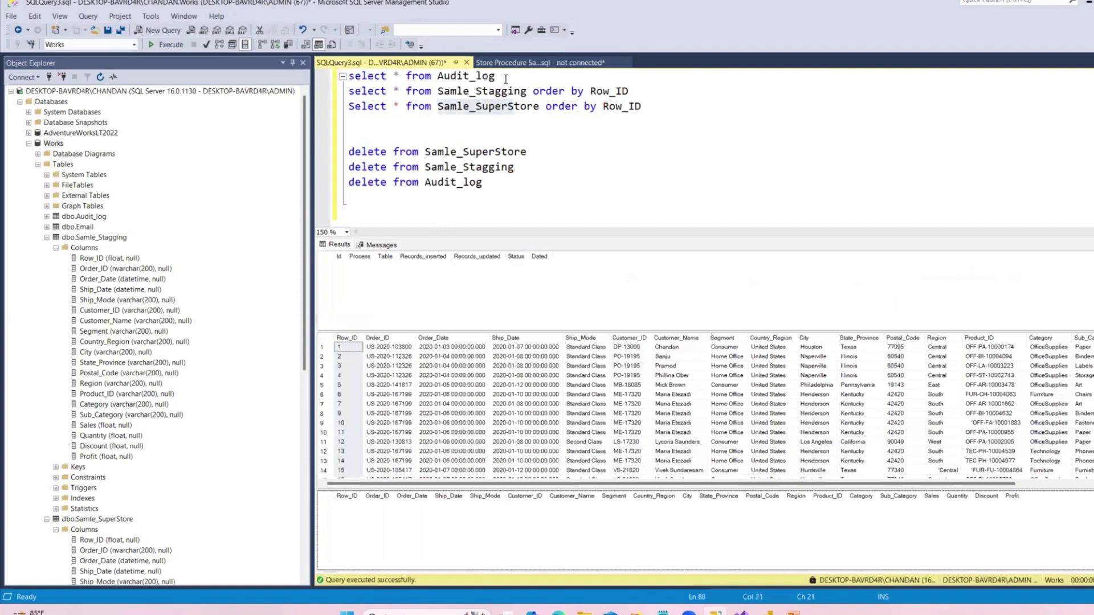
drag(505, 76, 327, 76)
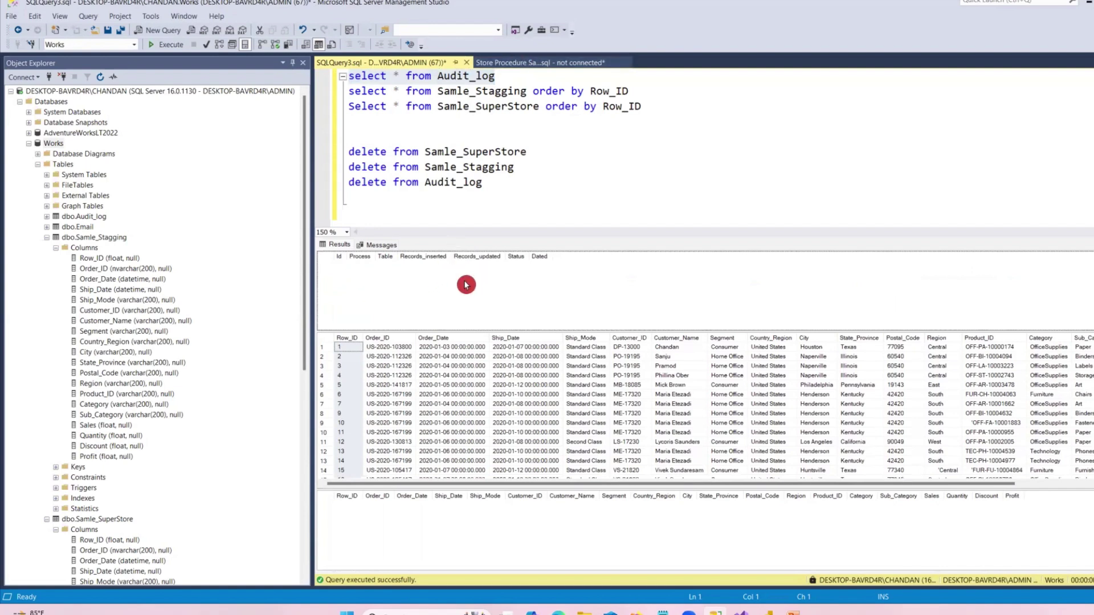
Step: Compare the 'Incremental data load' value in the insert into audit_log statement with the Process column in SQLQuery3's results
click(533, 63)
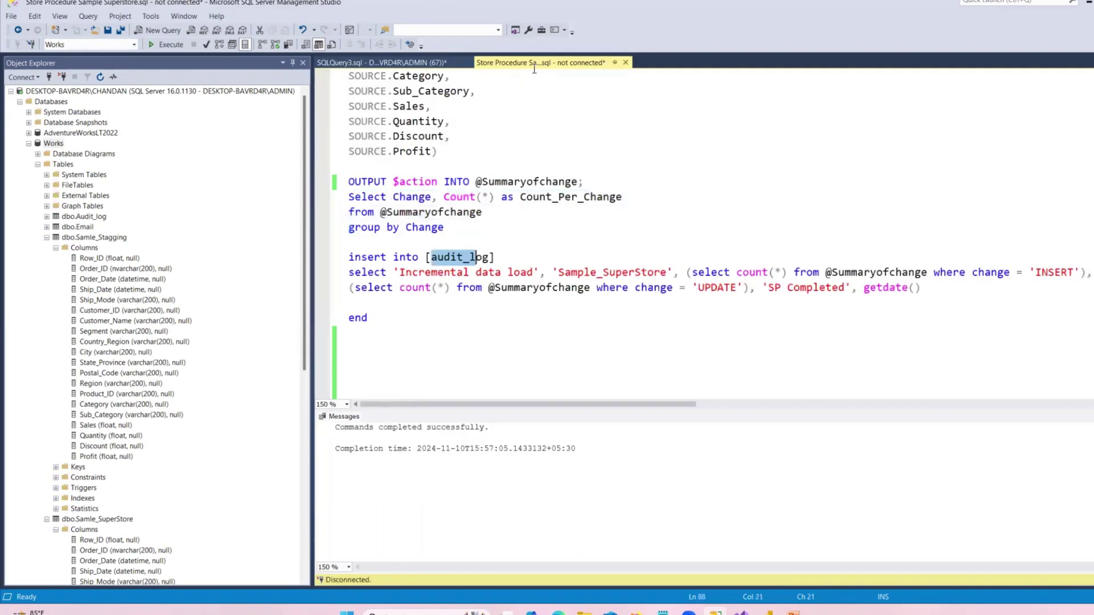
click(423, 329)
drag(356, 273, 420, 273)
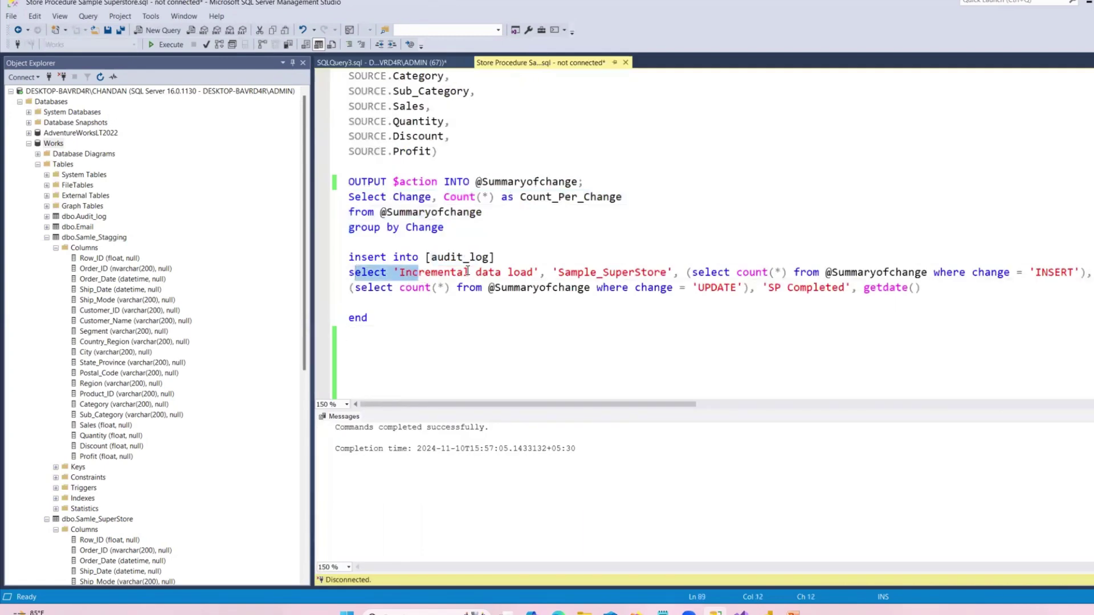
double_click(467, 272)
drag(349, 242, 482, 257)
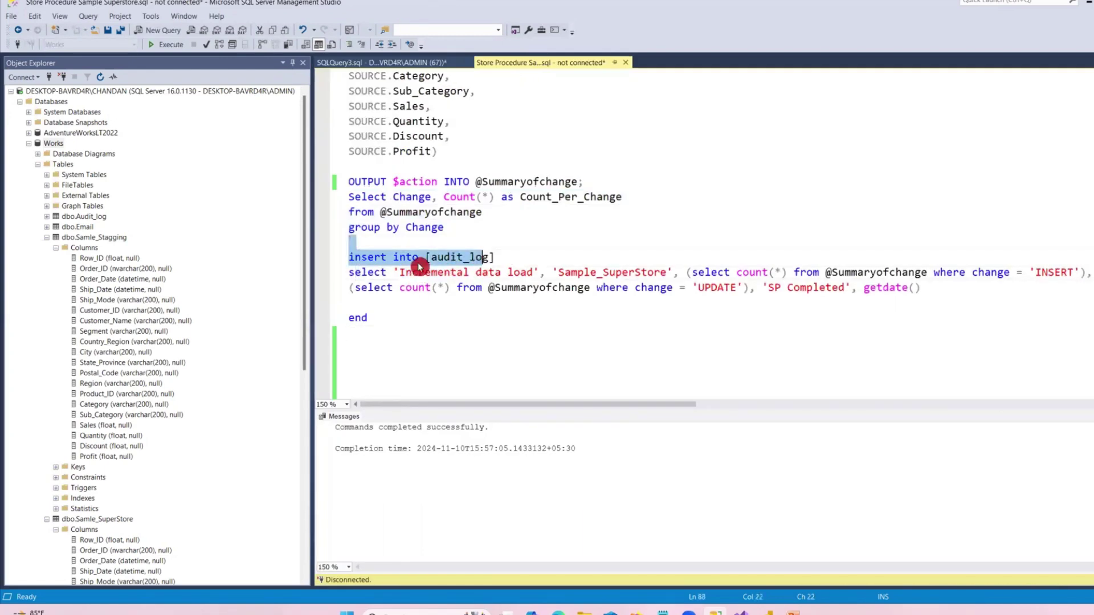
drag(403, 272, 495, 273)
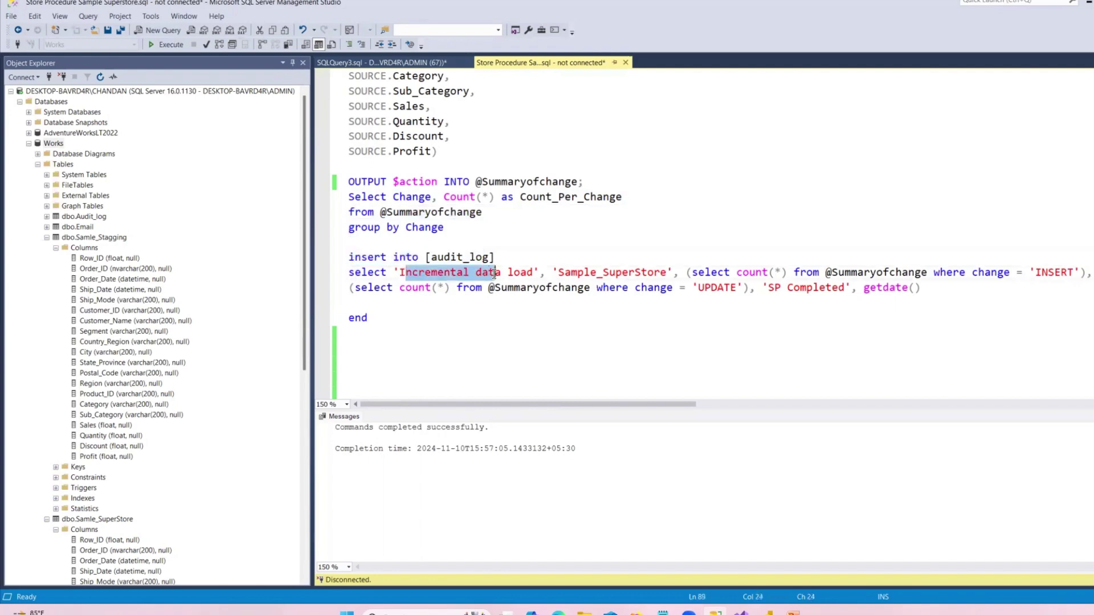
click(417, 63)
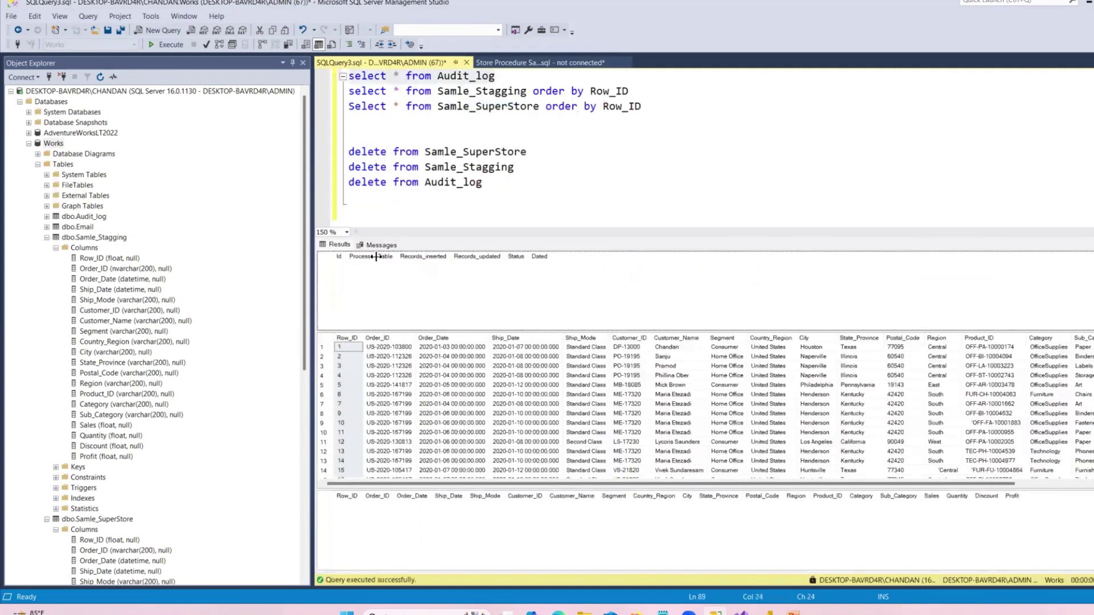
click(346, 268)
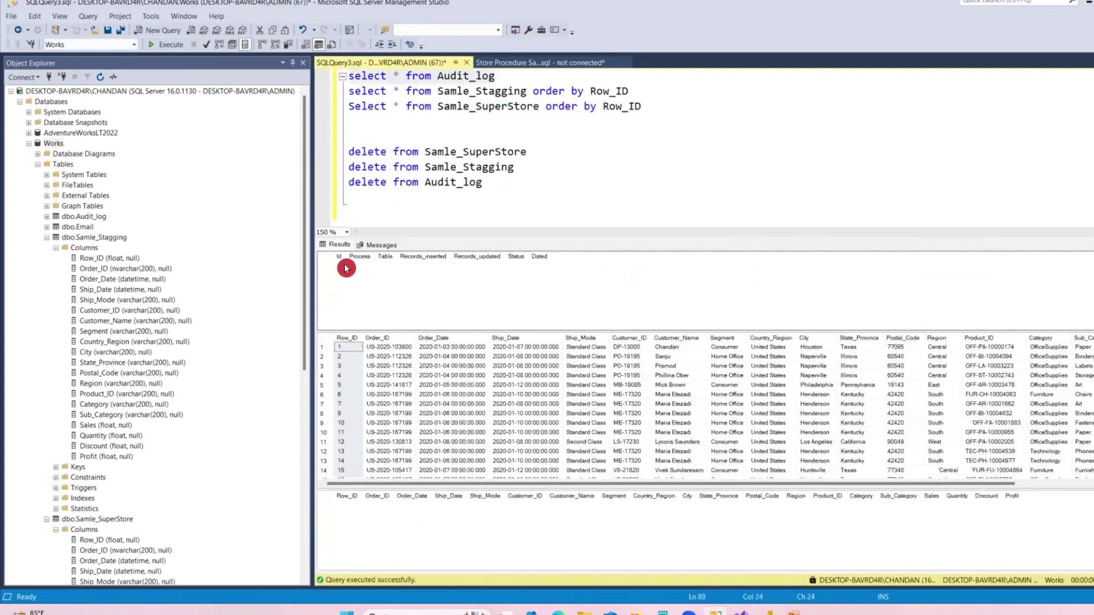
Step: Match the 'Sample_SuperStore' value in the procedure's audit insert to the Table column of the Audit_log results
click(540, 64)
double_click(591, 273)
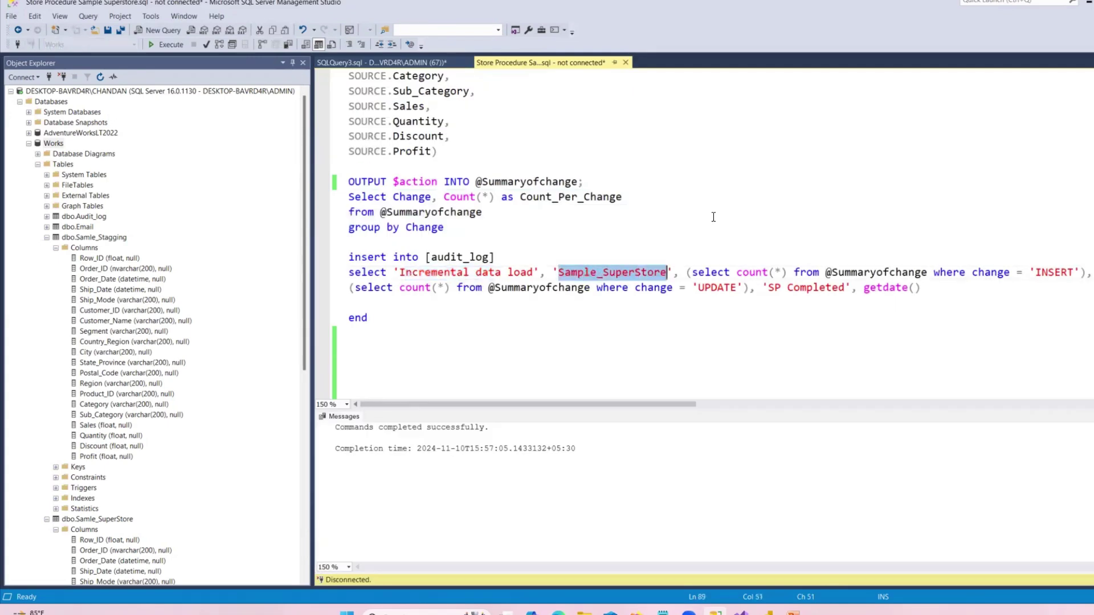
click(447, 63)
click(408, 259)
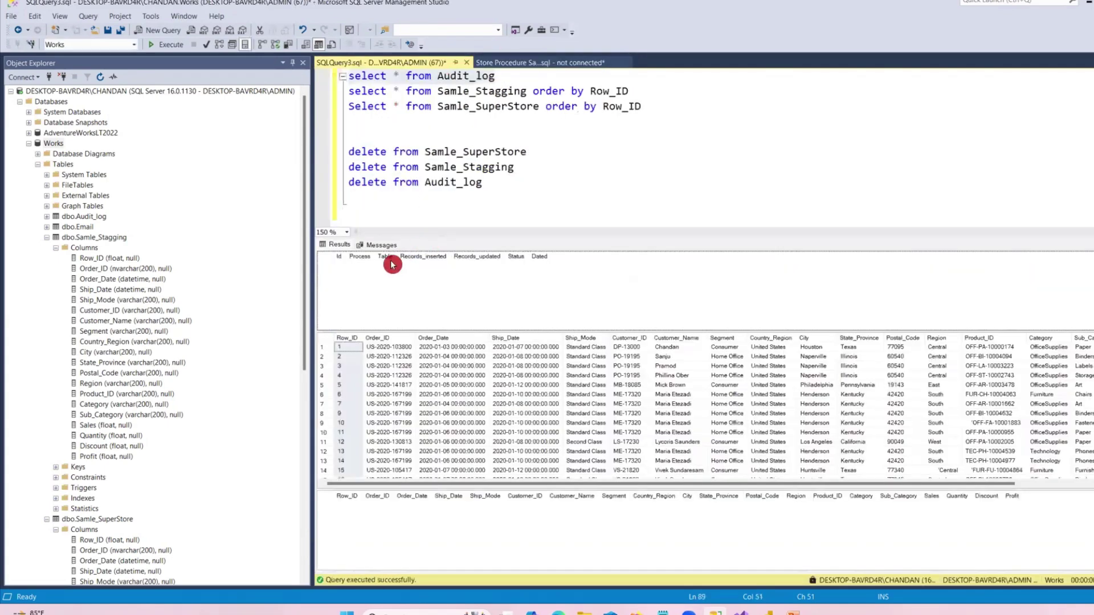
click(561, 69)
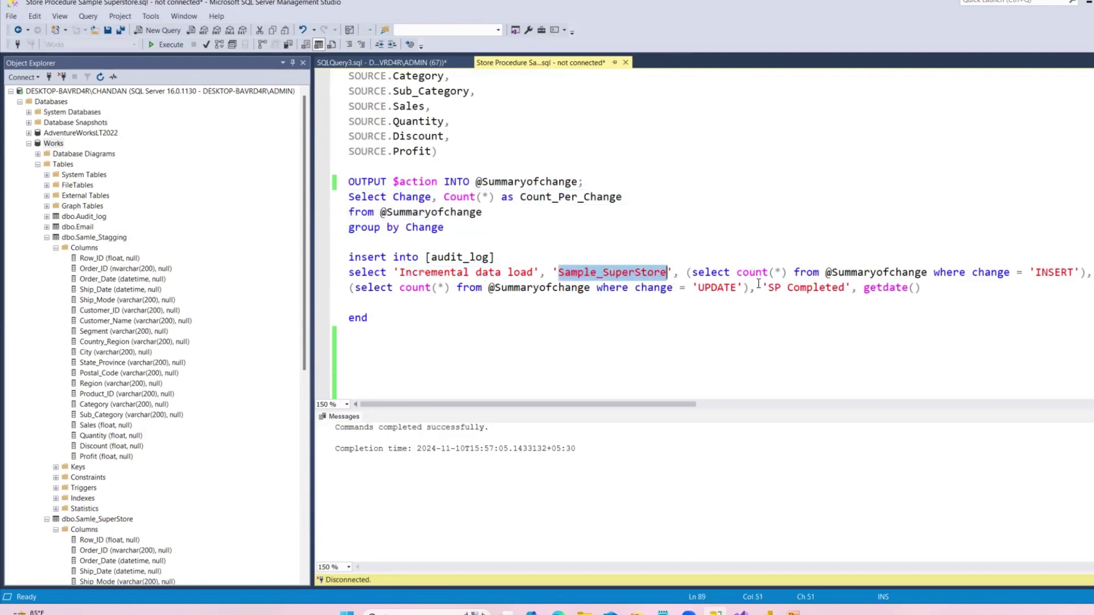
click(725, 285)
drag(687, 276, 1075, 285)
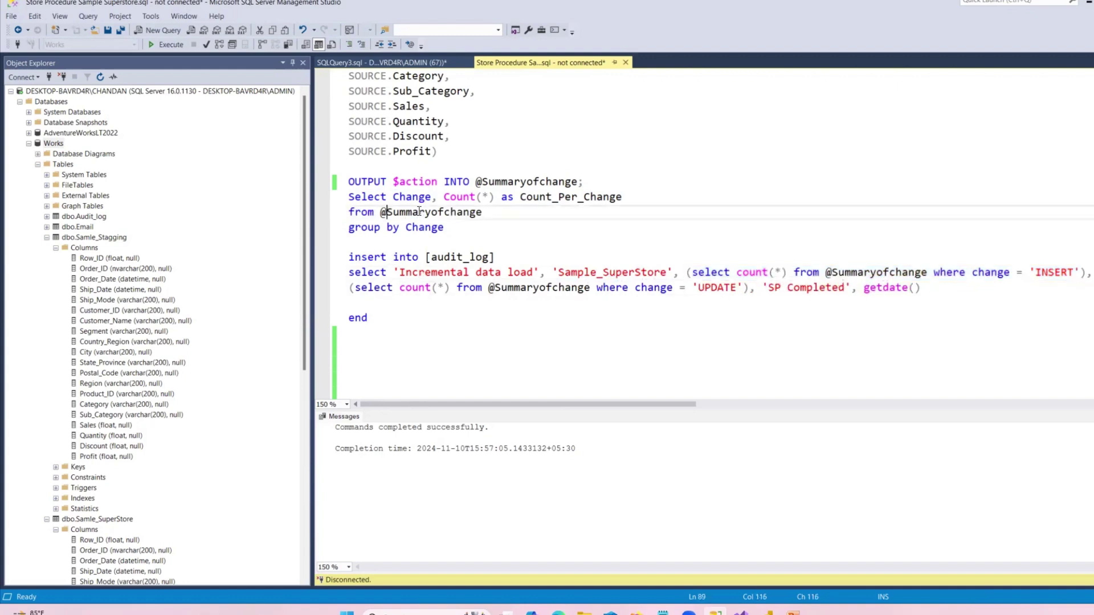
drag(387, 211, 463, 212)
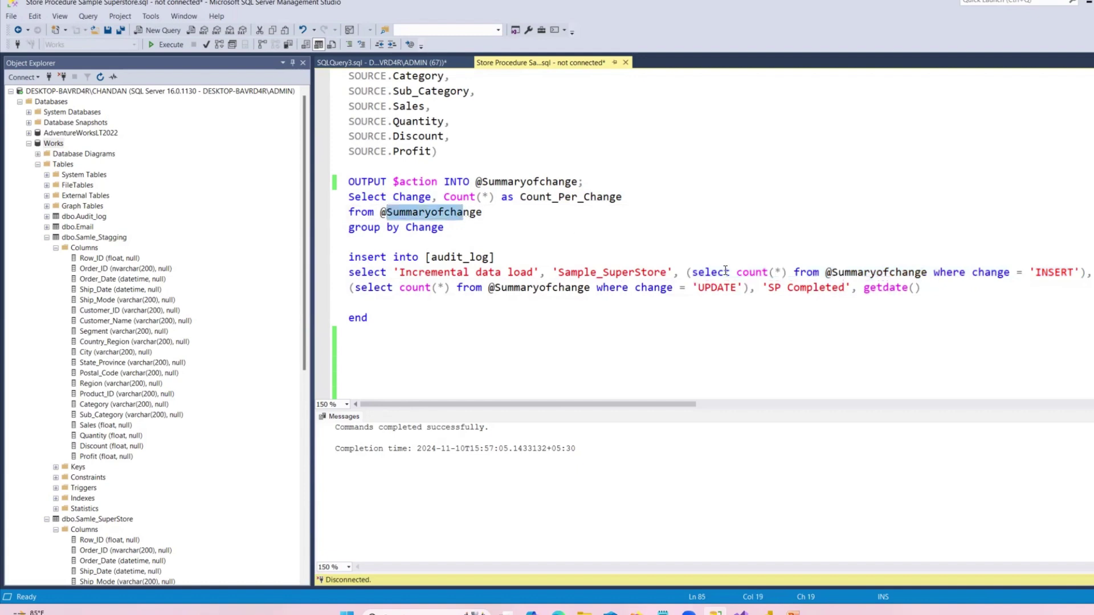
drag(691, 273, 1043, 273)
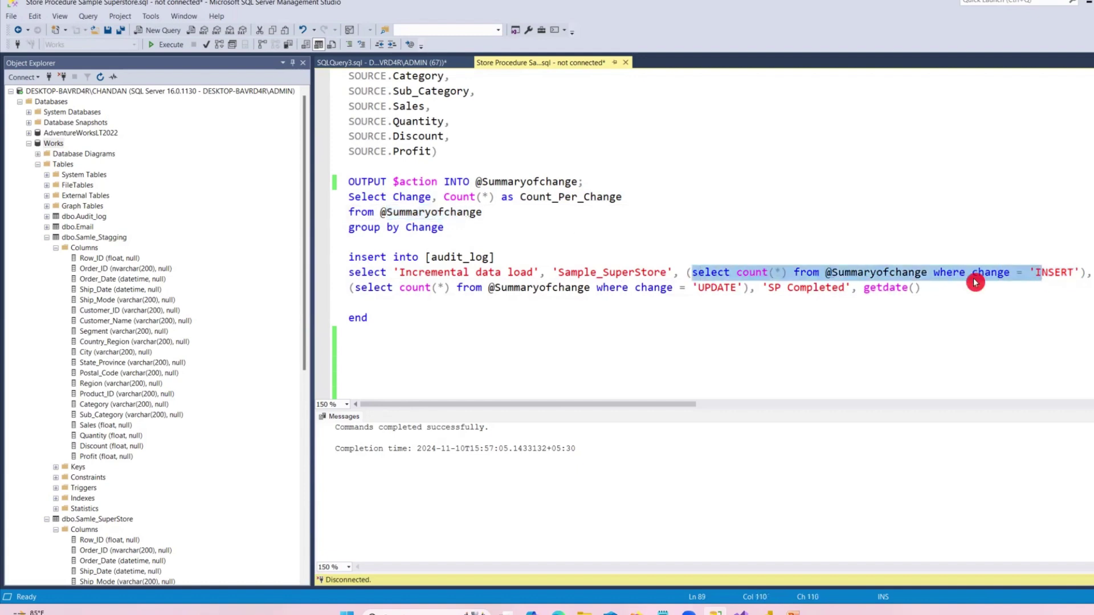
click(381, 63)
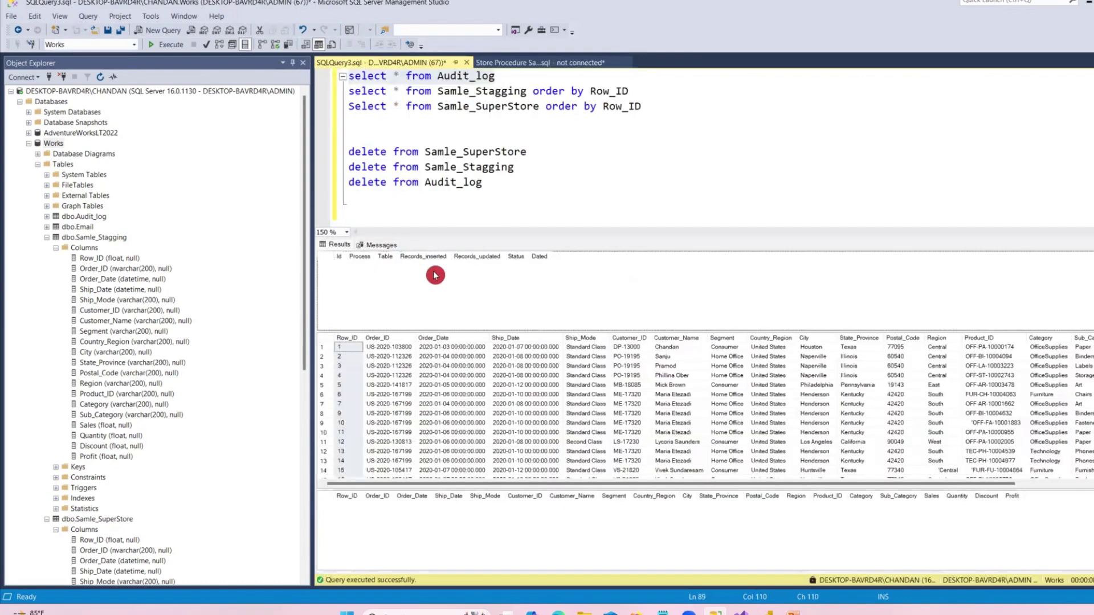
Step: Check the subquery counting 'UPDATE' changes in the procedure against the Records_updated column of Audit_log
click(520, 62)
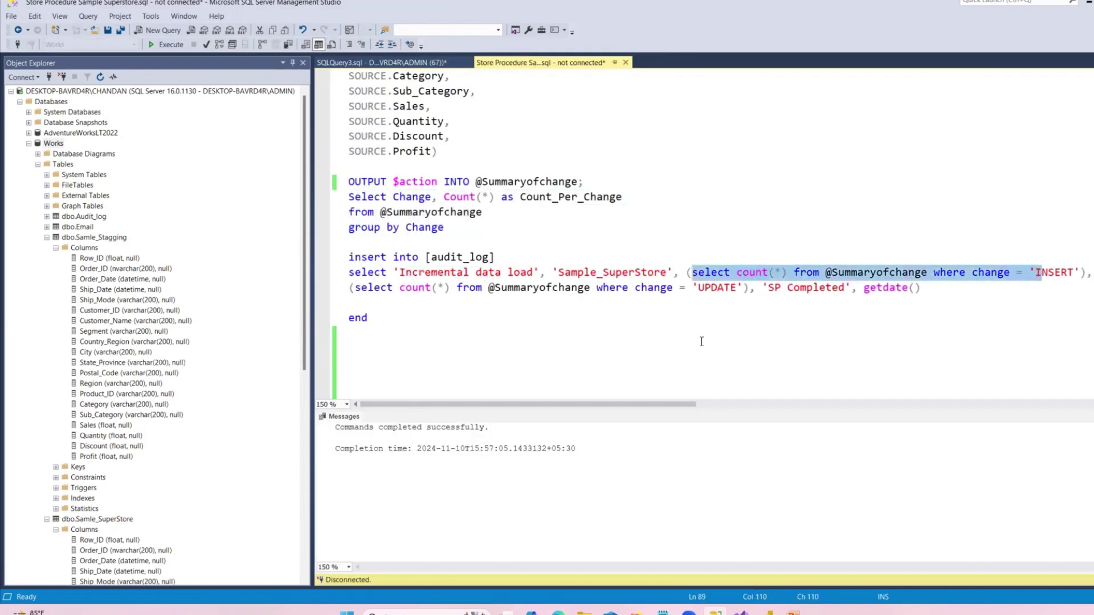
drag(368, 288, 738, 287)
click(411, 62)
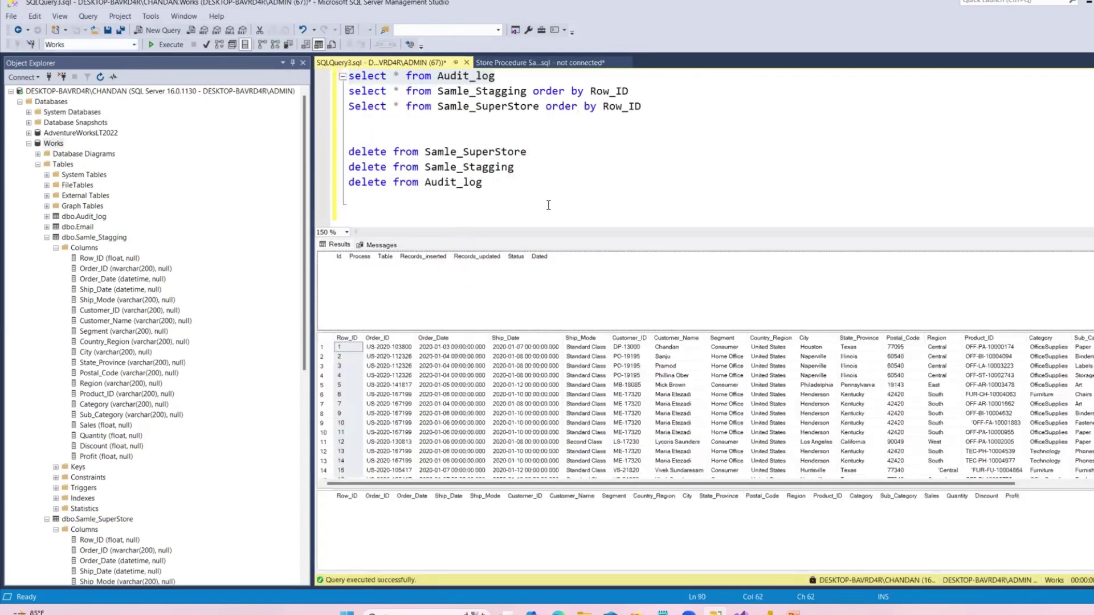
Step: Match the 'SP Completed' and getdate() values of the audit insert to the Status and Dated columns
click(522, 66)
drag(768, 288, 844, 290)
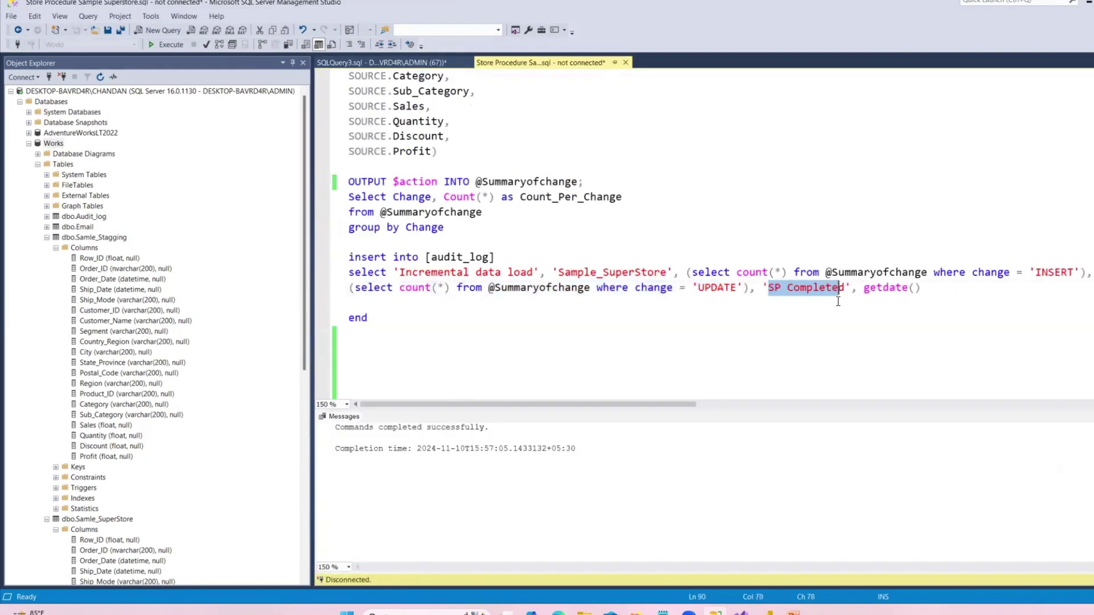
click(825, 310)
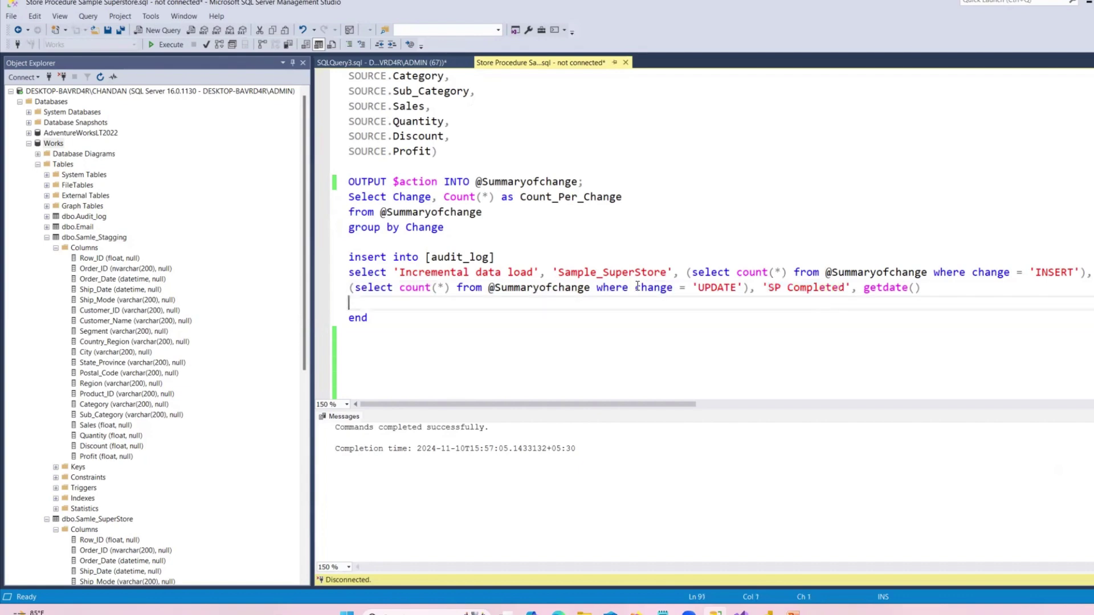
drag(864, 287, 922, 288)
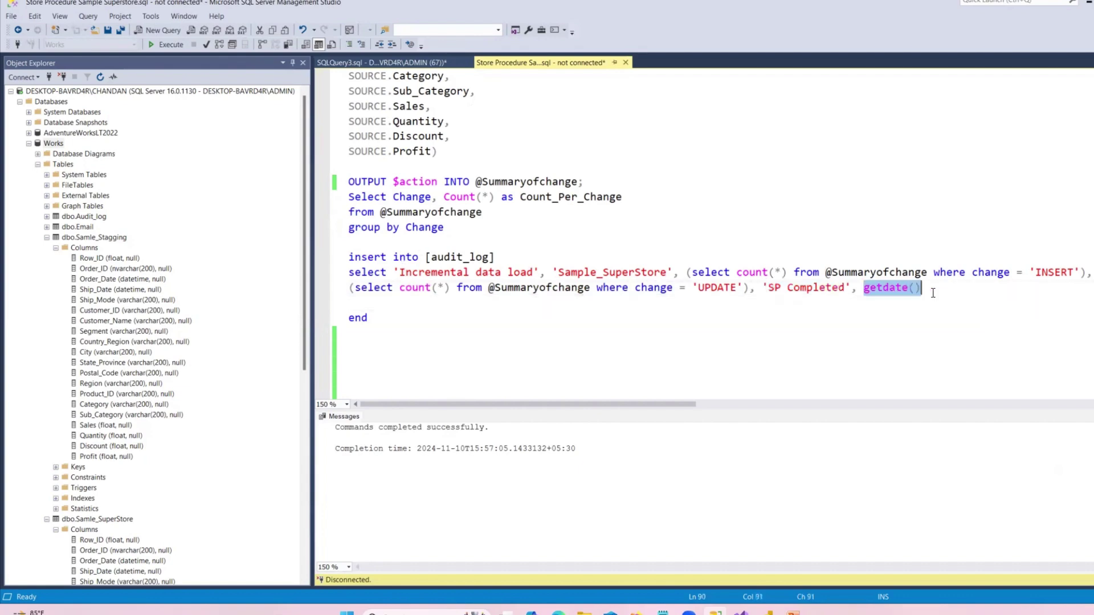
click(408, 66)
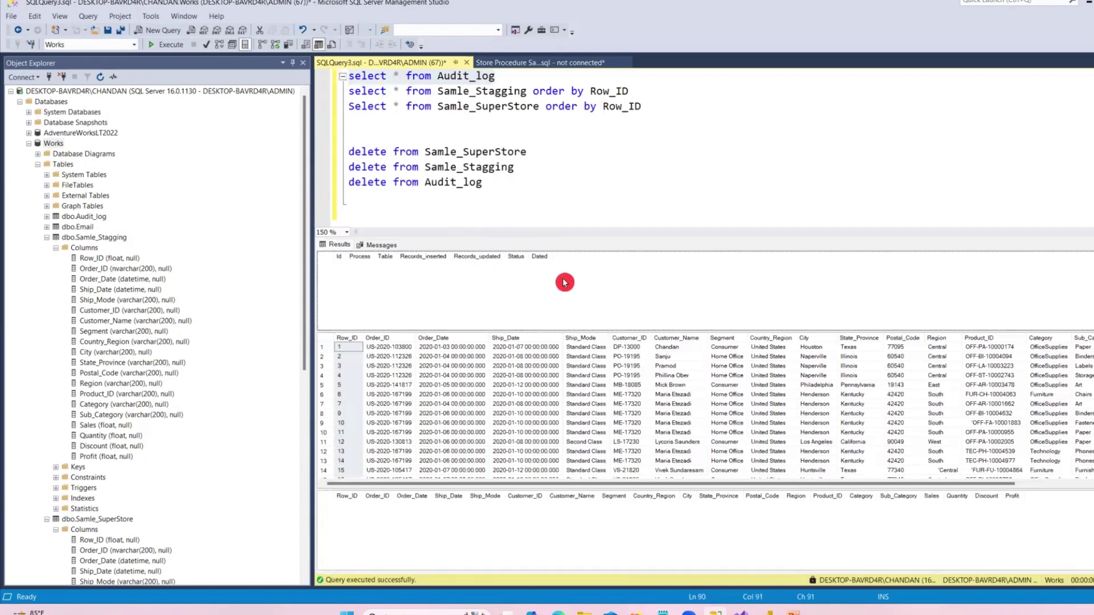
Step: Examine the rest of the stored procedure script from the update set list down to its end statement
click(526, 62)
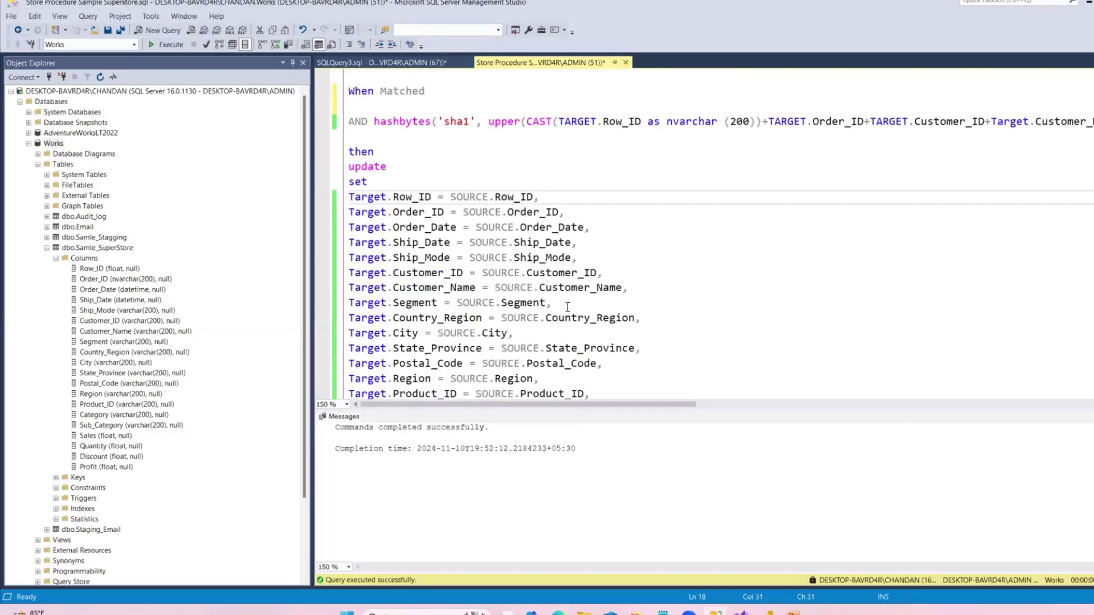
scroll(567, 308, down, 20)
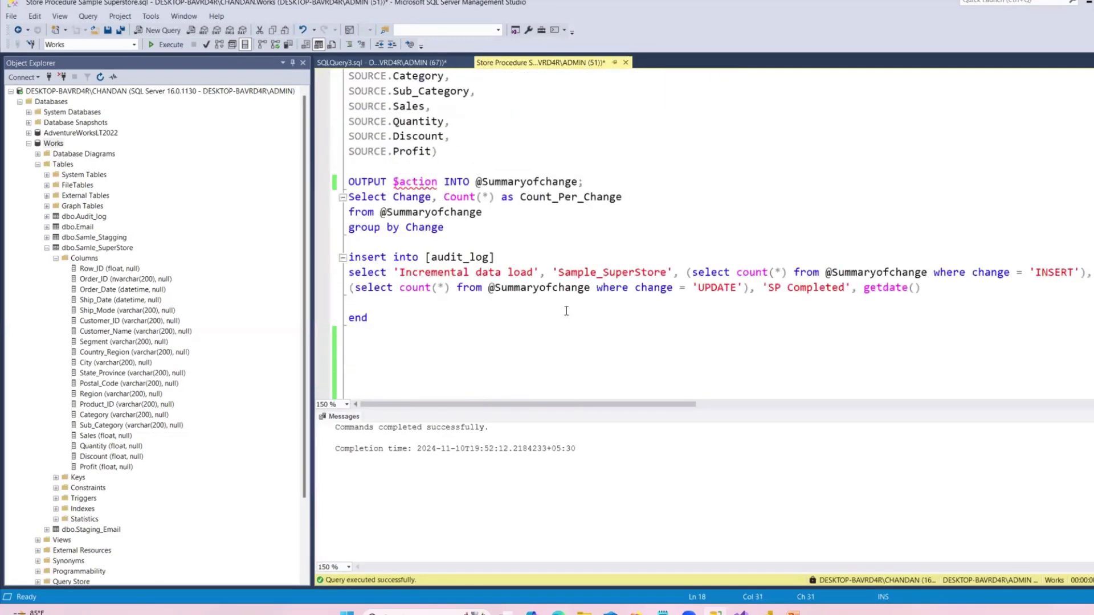
scroll(566, 310, down, 3)
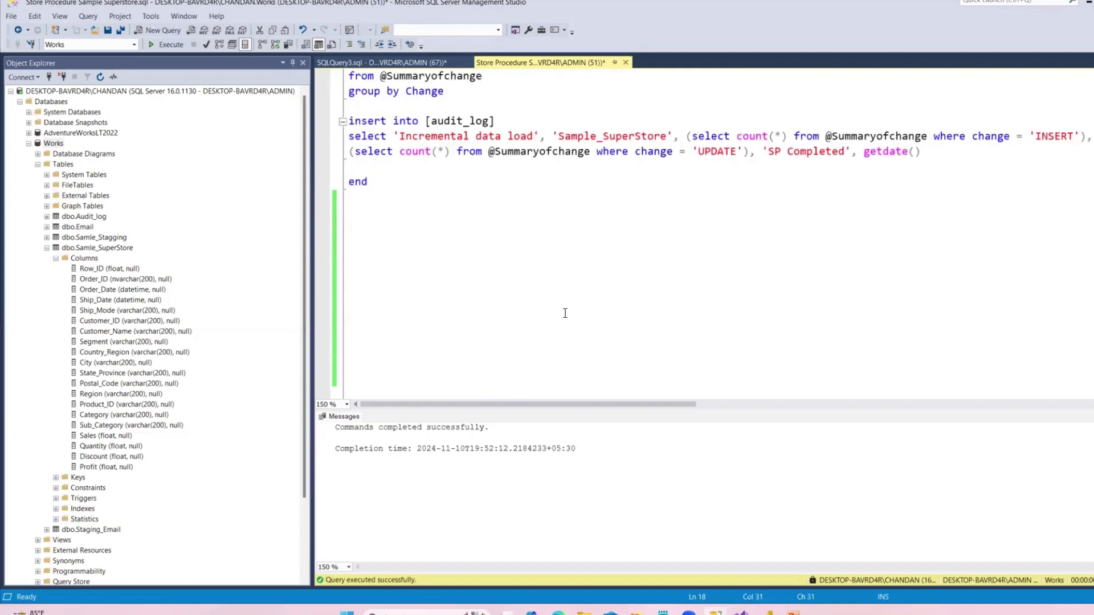
scroll(564, 312, up, 3)
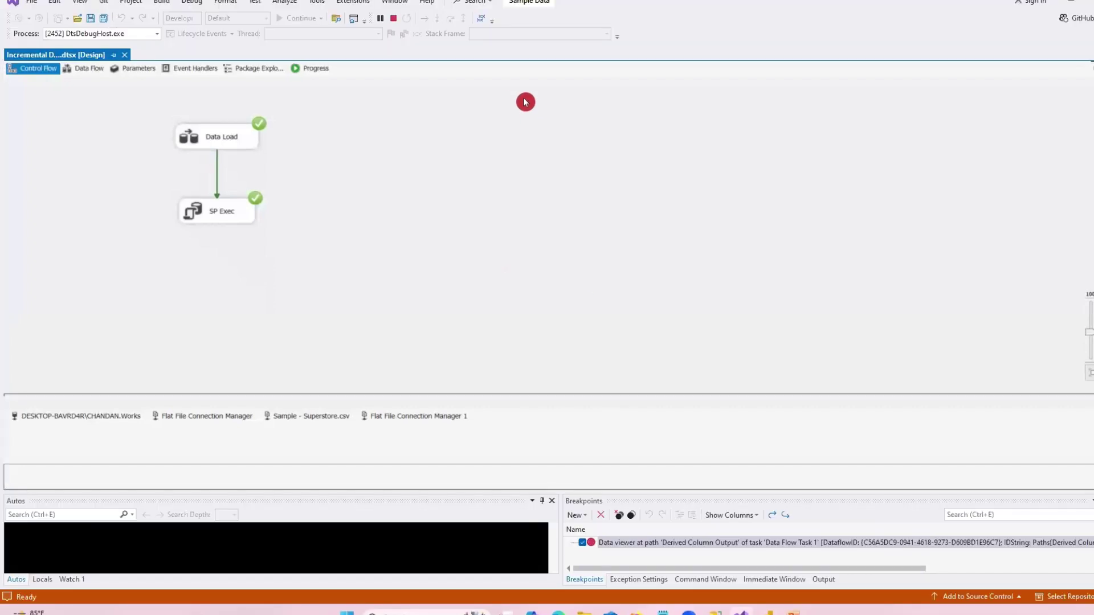
Step: Stop the package's debug run in Visual Studio and review the SP Exec task's connection and SQL source type
click(393, 18)
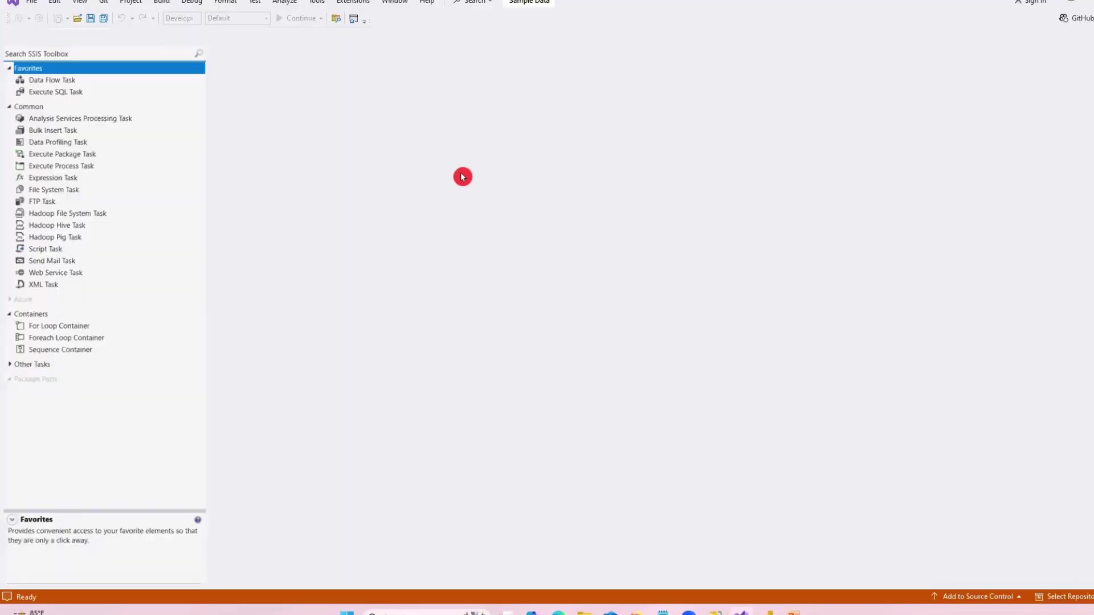
click(443, 198)
double_click(428, 197)
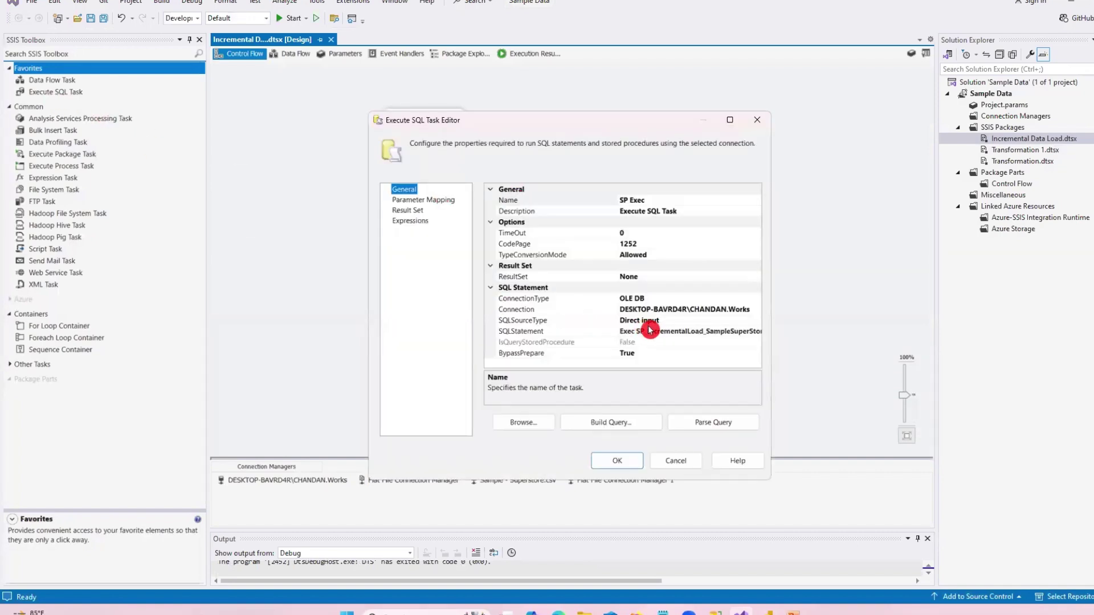
click(706, 309)
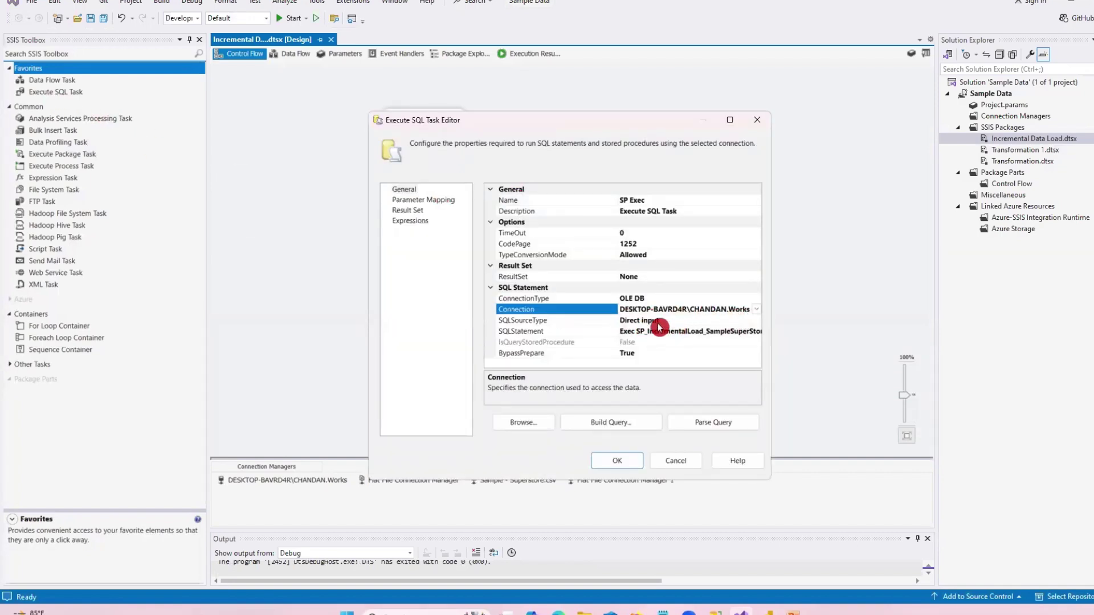
click(655, 322)
Step: Inspect the SP Exec task's SQL statement, Exec SP_IncrementalLoad_SampleSuperStore, and accept the query and task settings
click(650, 332)
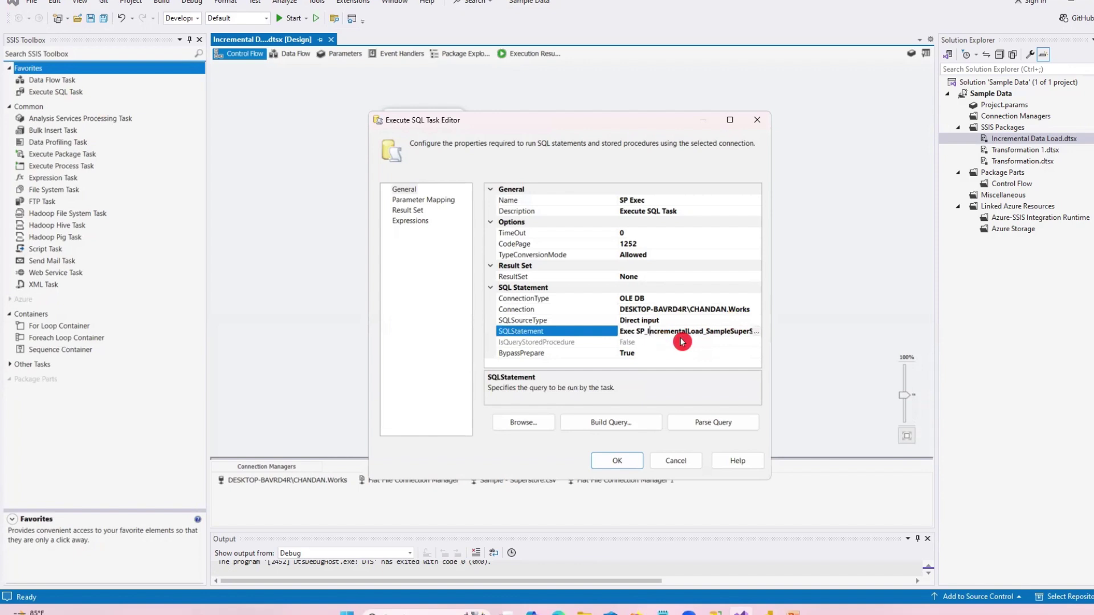
click(754, 334)
click(489, 229)
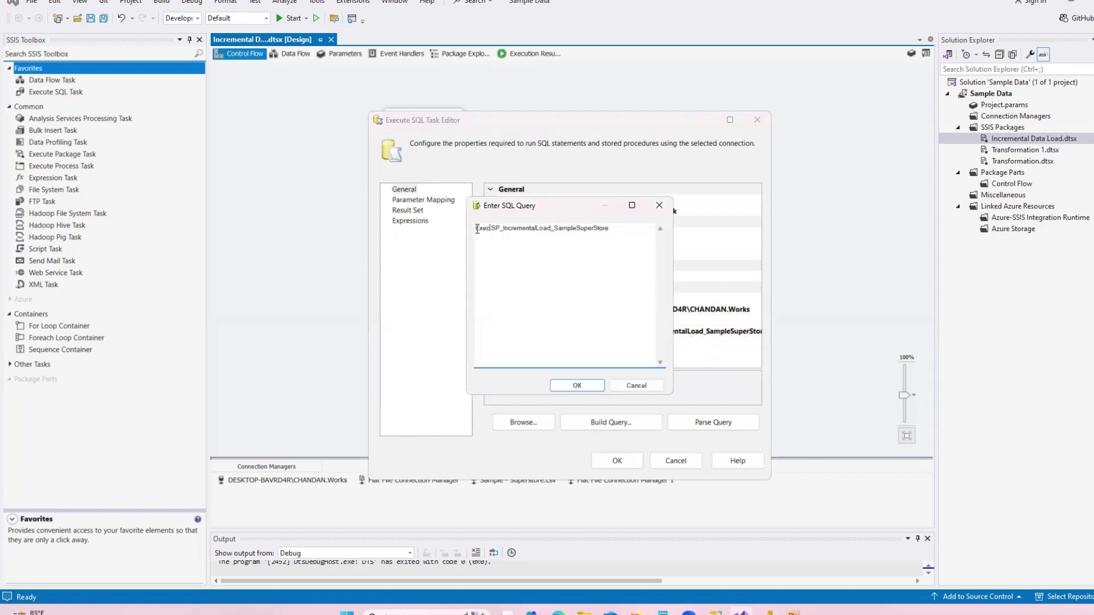
click(577, 385)
click(617, 461)
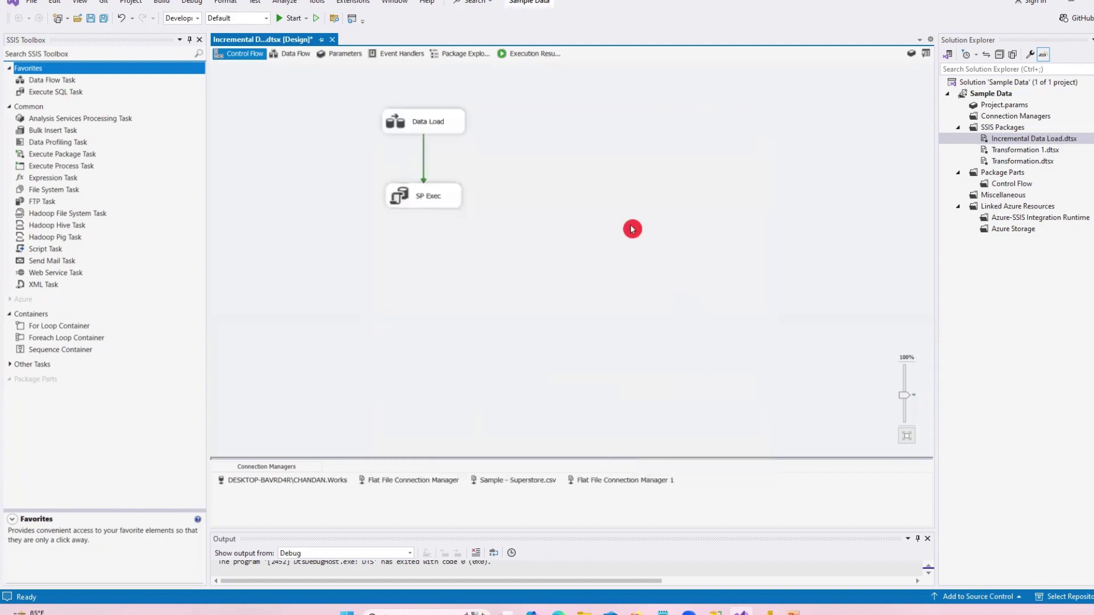
Step: Execute the Incremental Data Load.dtsx package from the project's SSIS packages
click(1001, 139)
right_click(1001, 139)
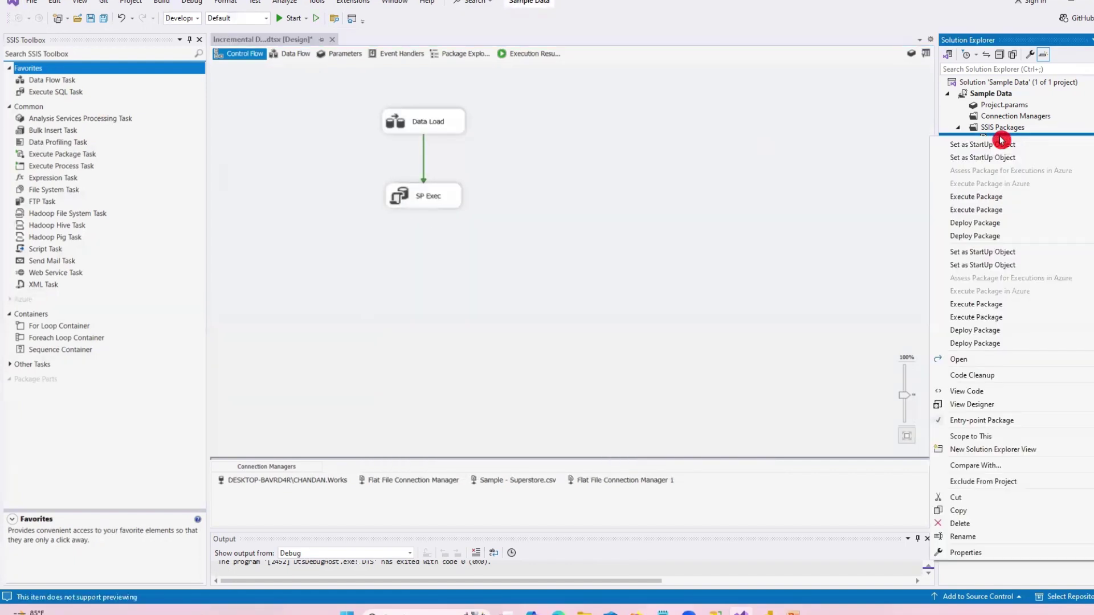
click(988, 201)
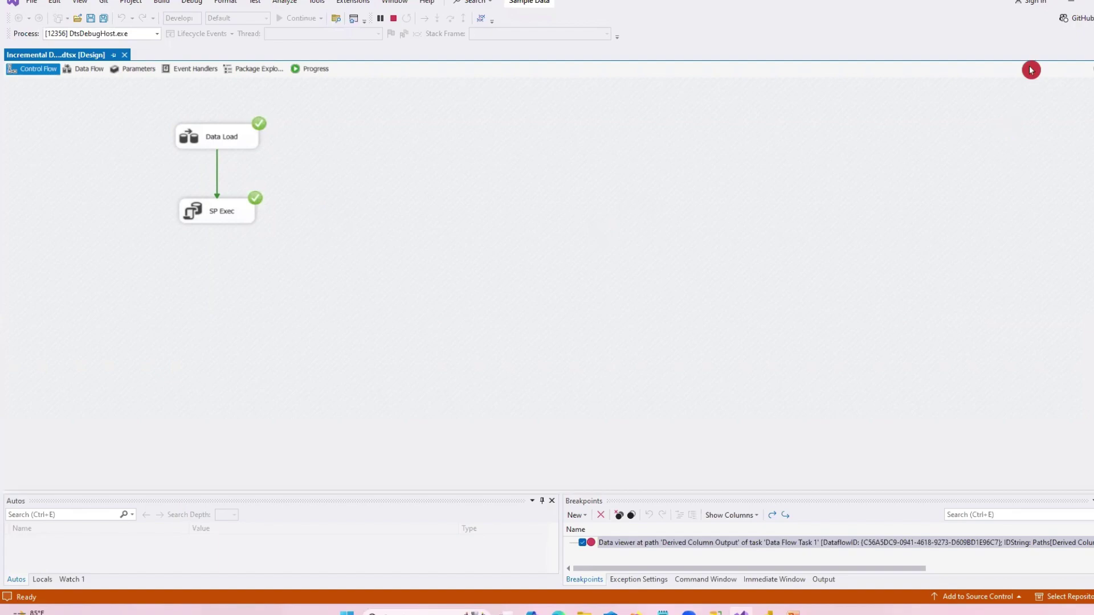
Step: Switch to SQL Server Management Studio and run only the three select statements on Audit_log, Samle_Stagging and Samle_SuperStore in SQLQuery3
click(1067, 5)
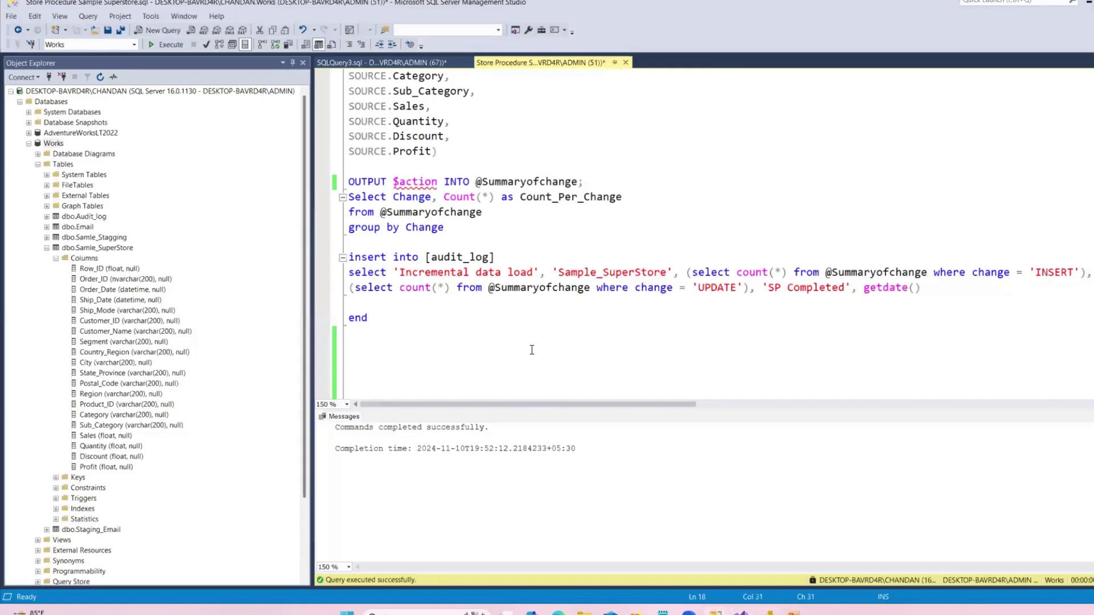
click(365, 62)
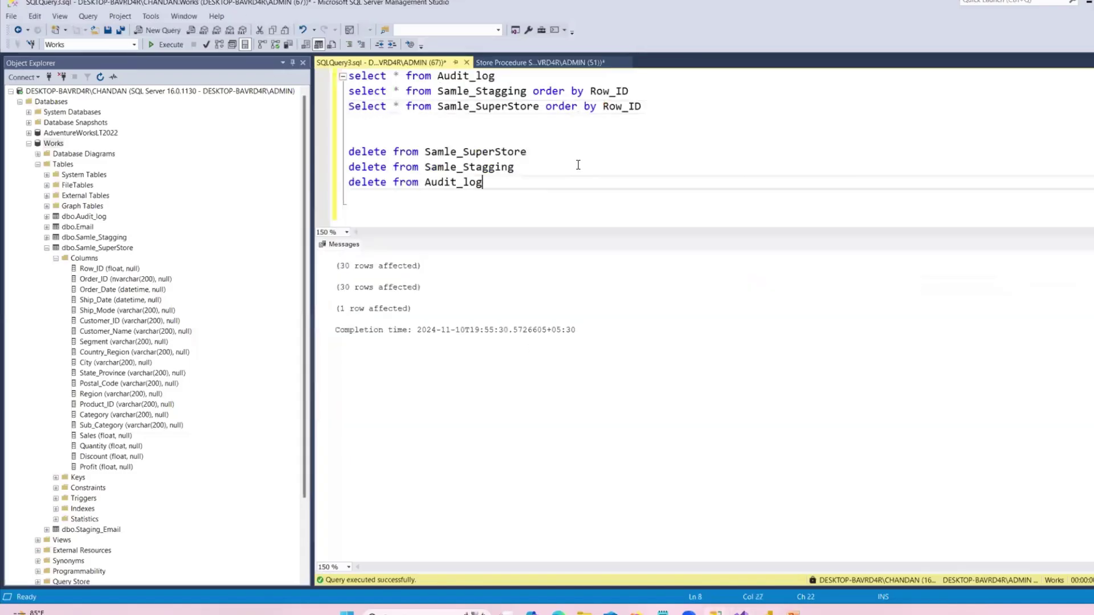
drag(664, 106, 349, 76)
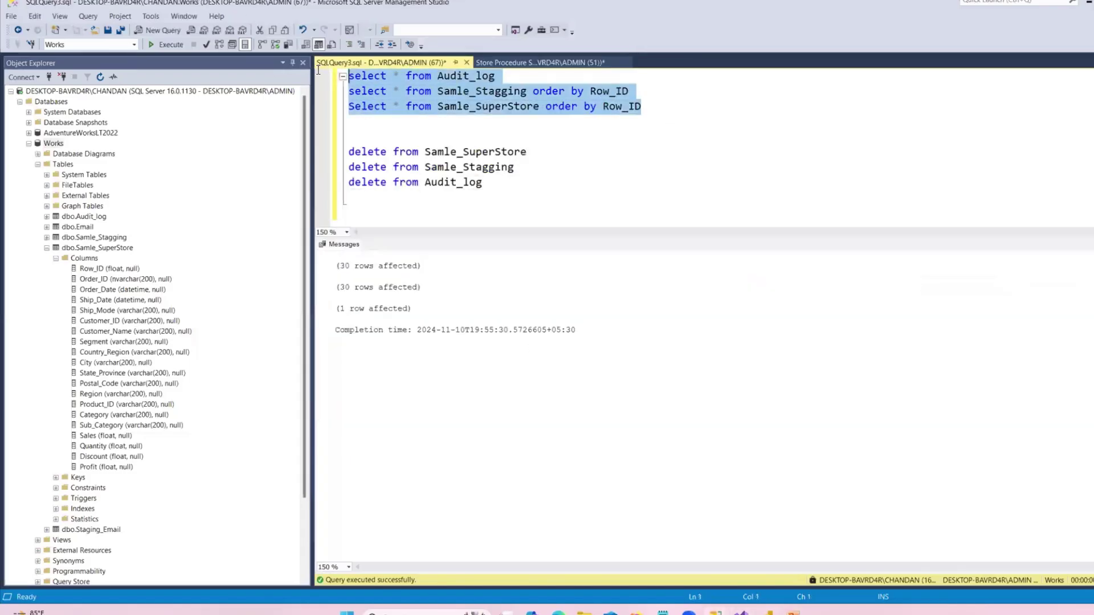
click(168, 44)
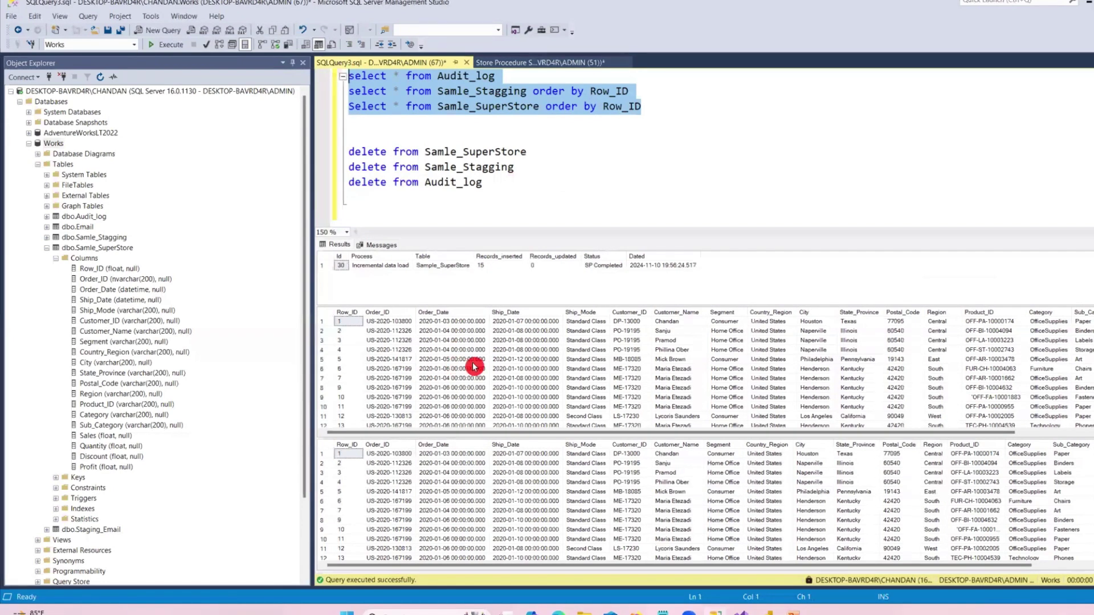
Step: Compare the loaded rows in the Samle_Stagging and Samle_SuperStore query results
scroll(439, 387, down, 2)
scroll(414, 501, down, 2)
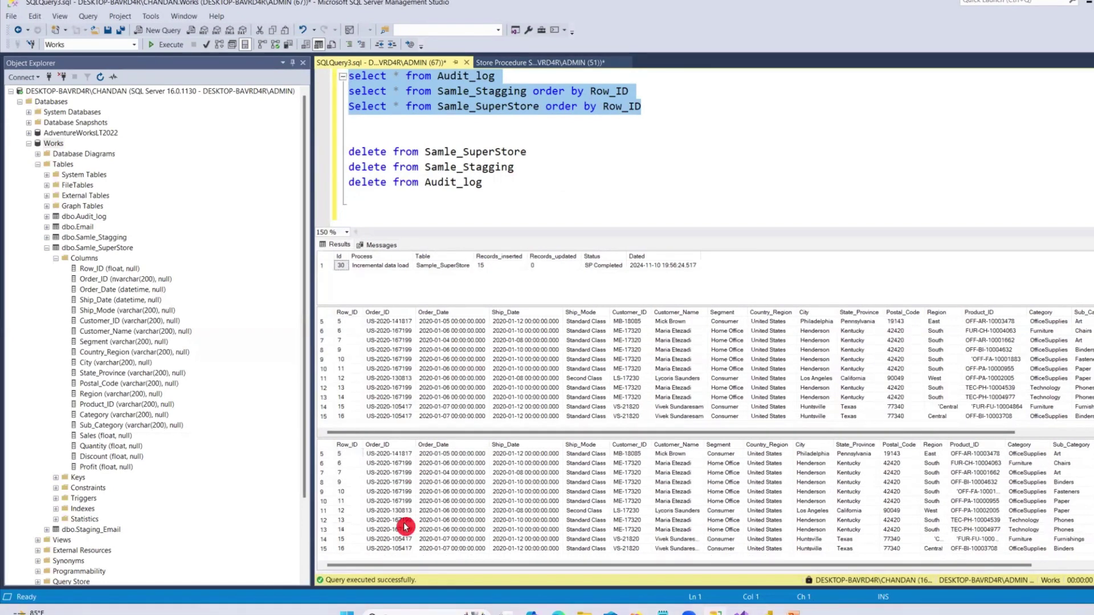
scroll(413, 501, up, 2)
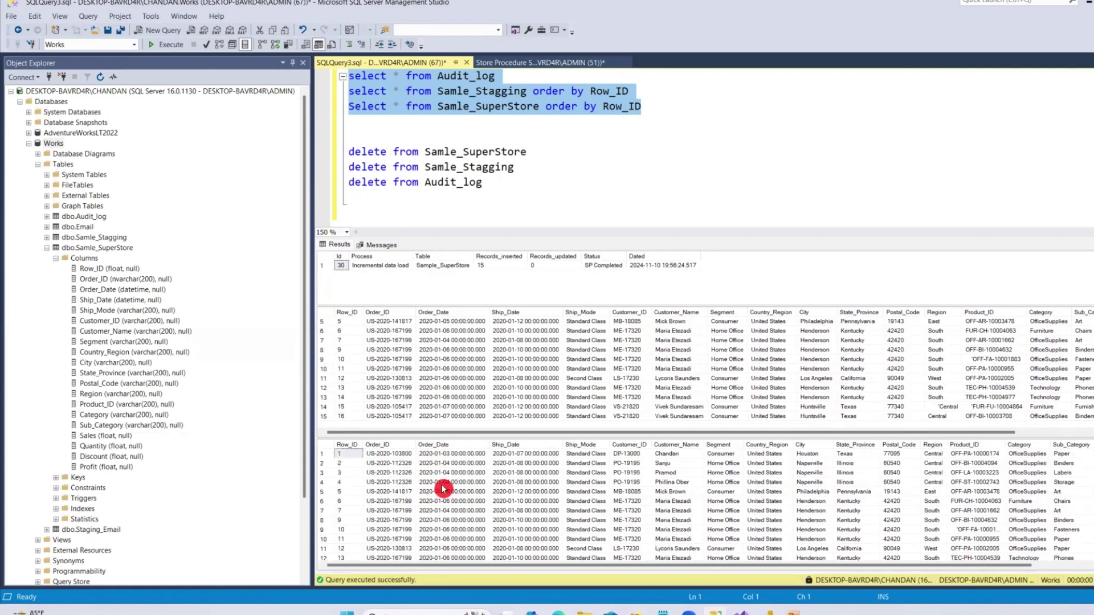
click(529, 191)
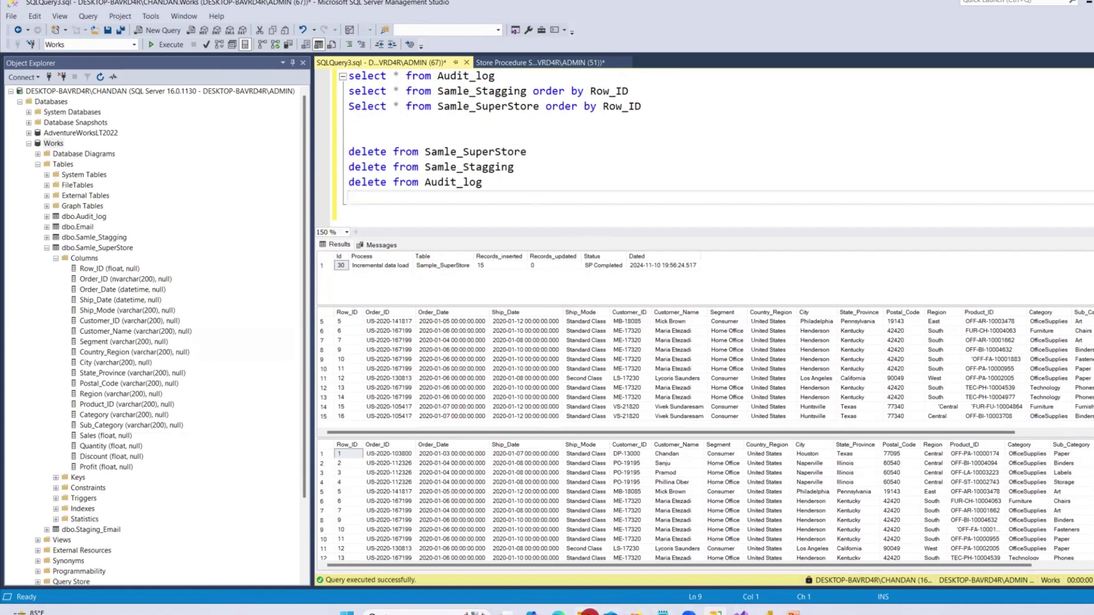
Step: Open Sample - Superstore.csv in Excel and fit the widths of the Order_ID through Customer_Name columns to their contents
click(589, 613)
double_click(332, 130)
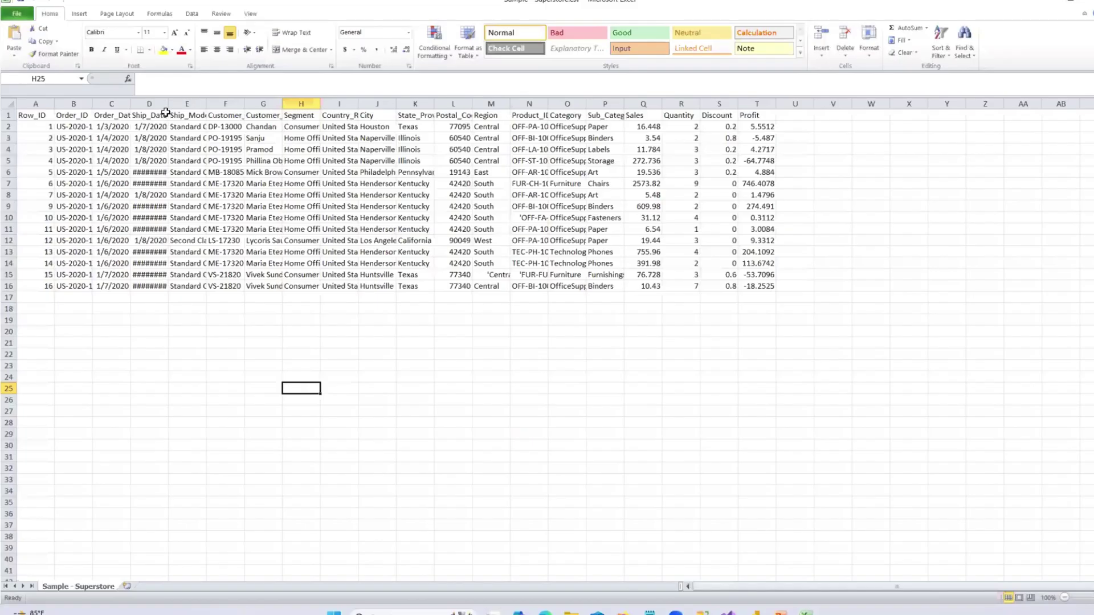
click(152, 329)
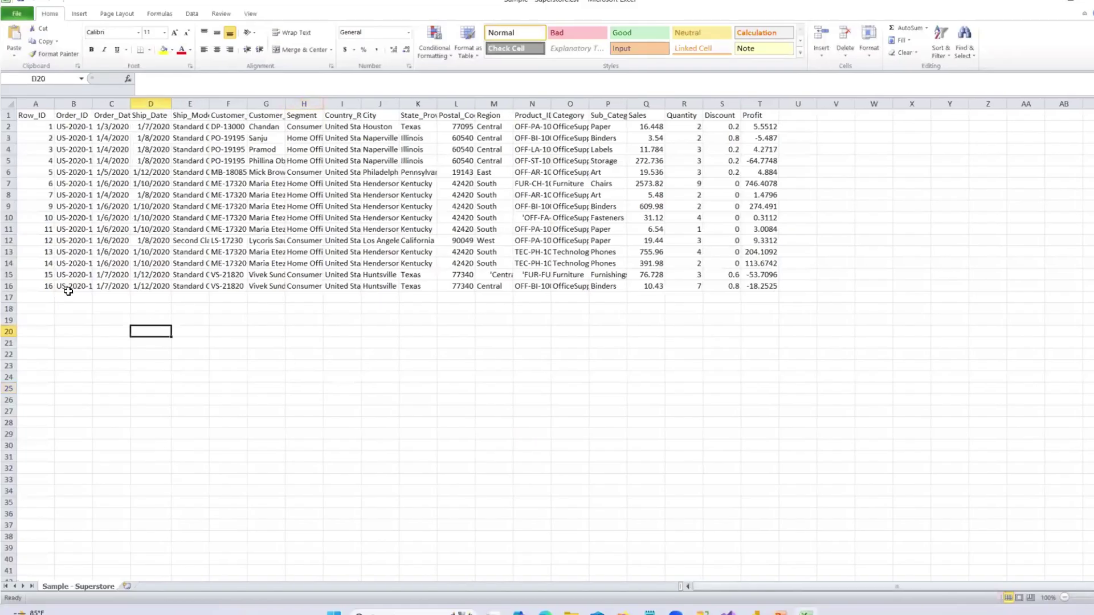
double_click(92, 104)
click(94, 312)
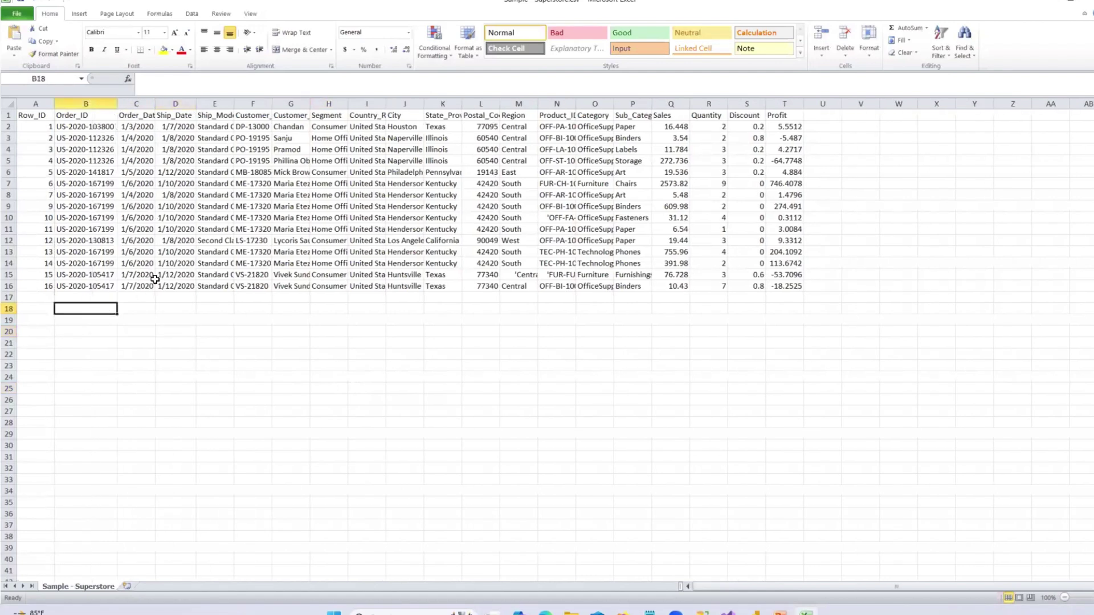
double_click(155, 104)
key(Up)
key(Up)
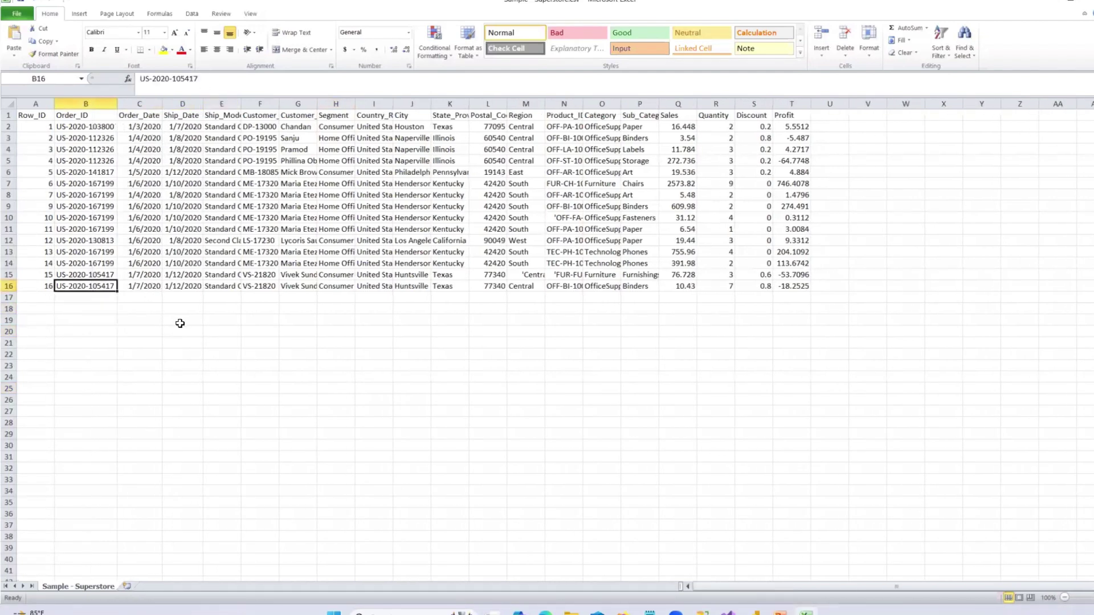
double_click(241, 104)
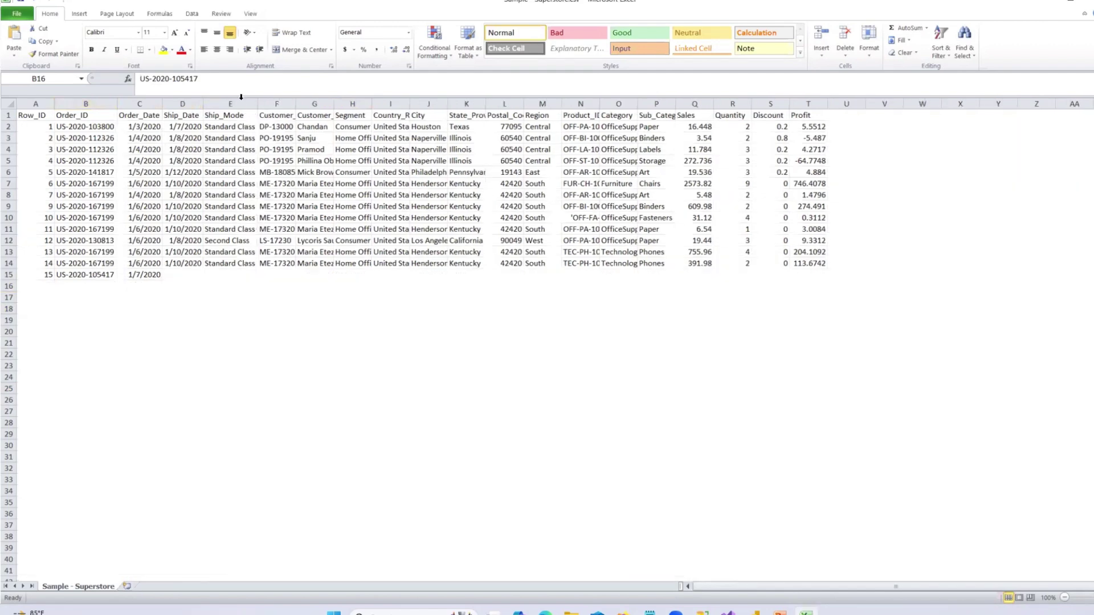
double_click(296, 104)
double_click(345, 104)
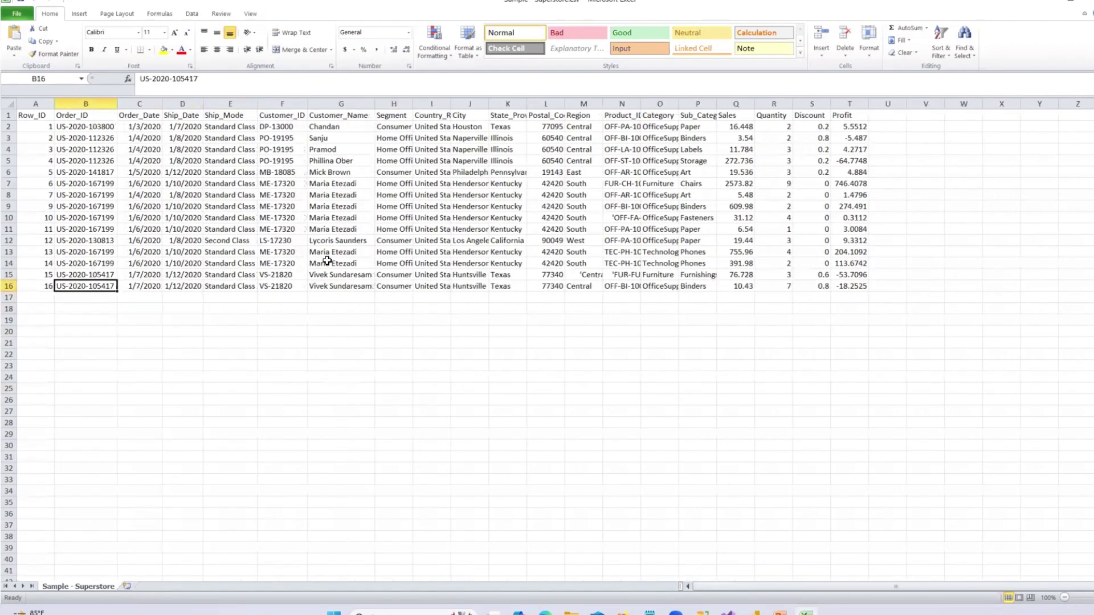
Step: Make the Customer_Name cells G14:G16 bold and replace each one with a different customer's first name
click(324, 284)
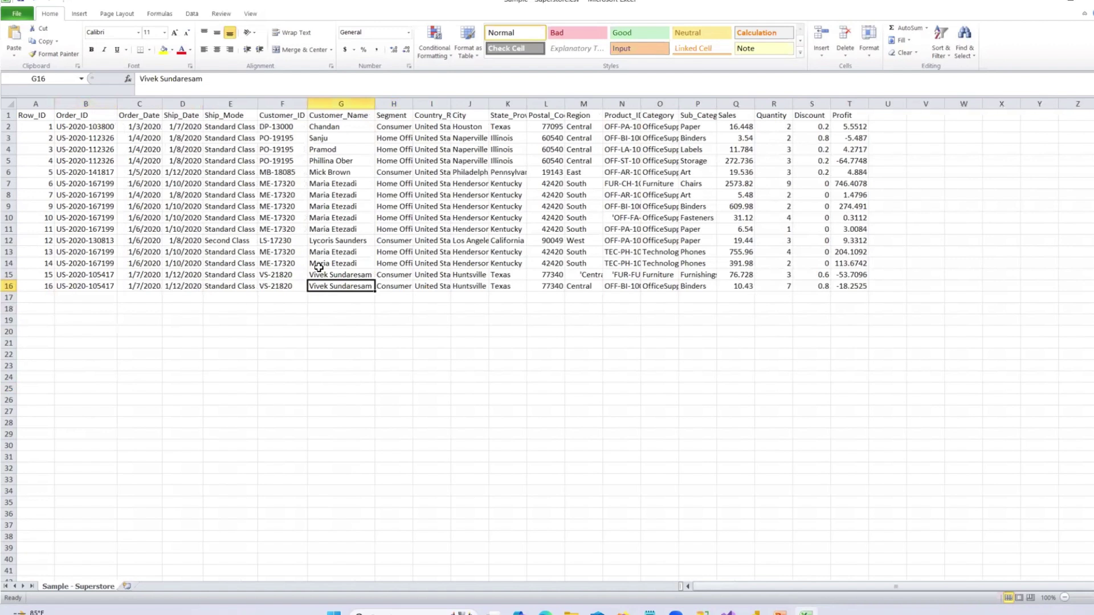
drag(318, 266, 327, 285)
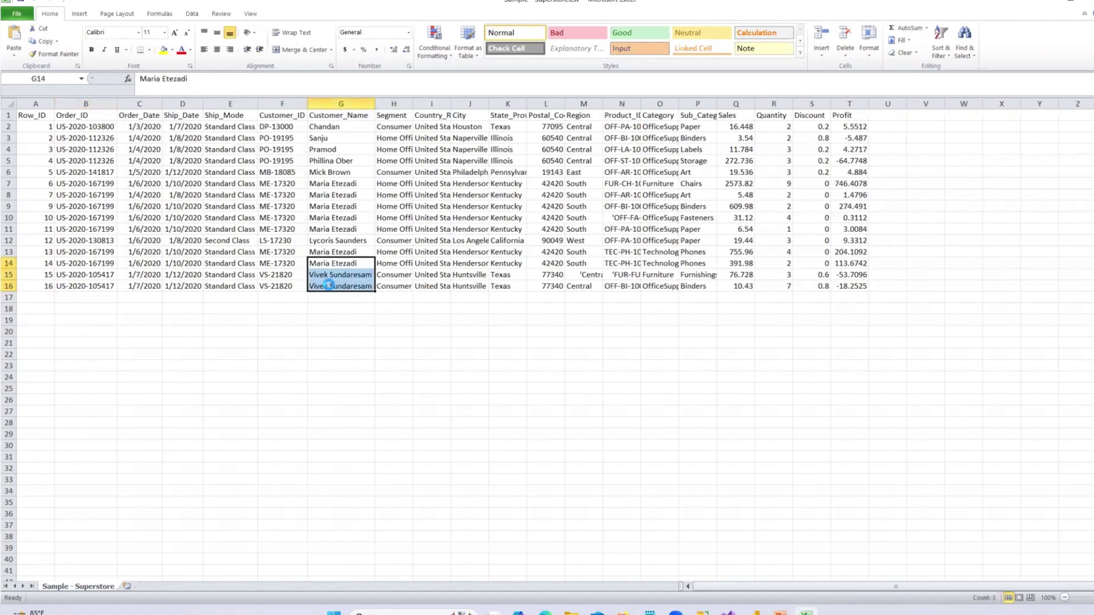
key(ctrl+b)
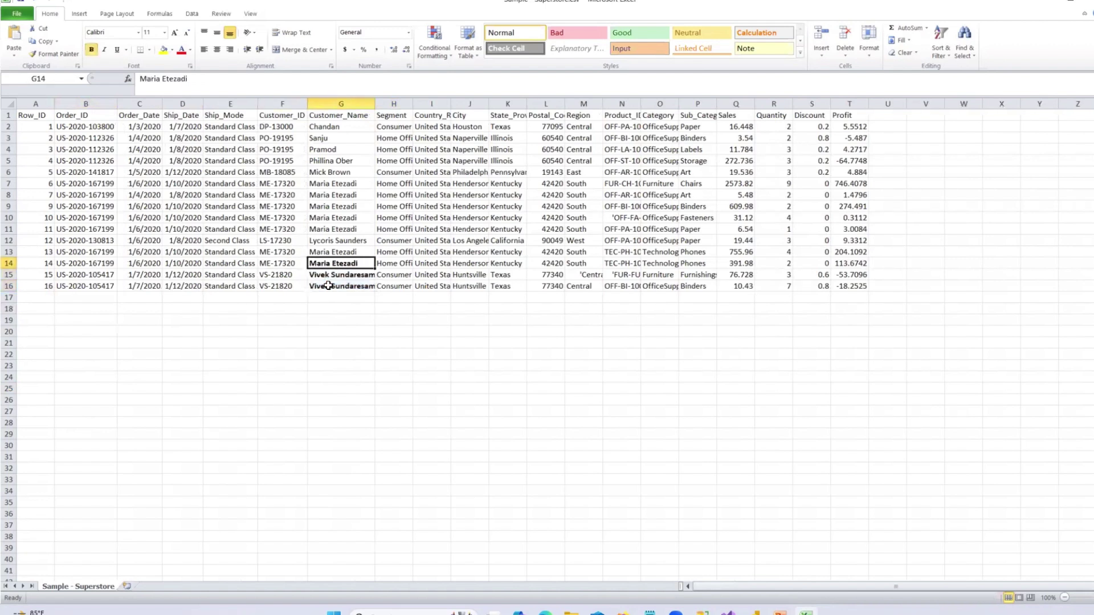
text(Sa)
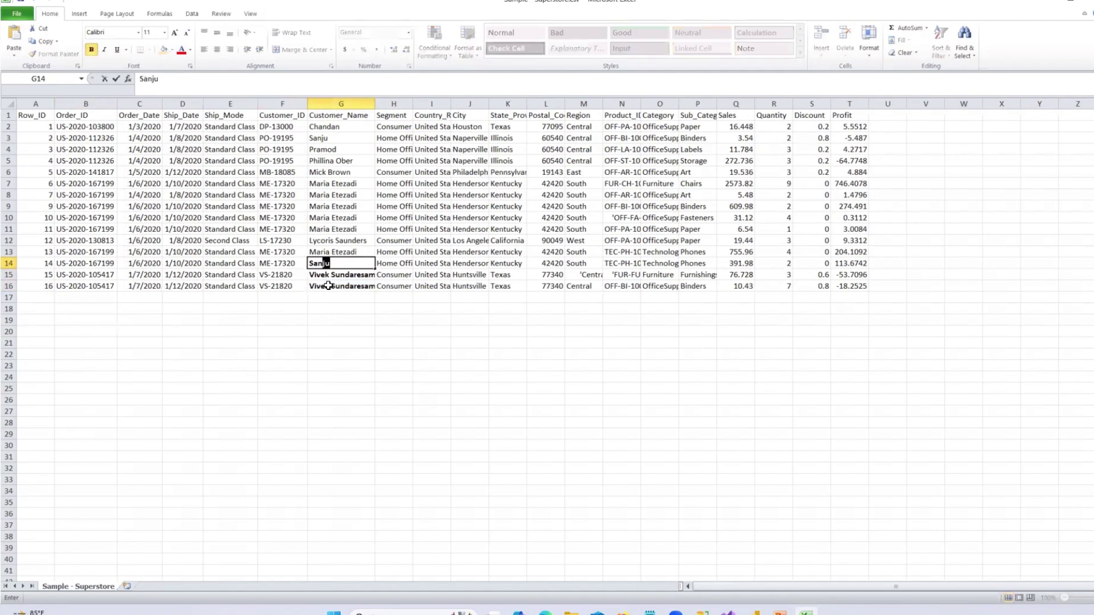
text(ndy)
key(Return)
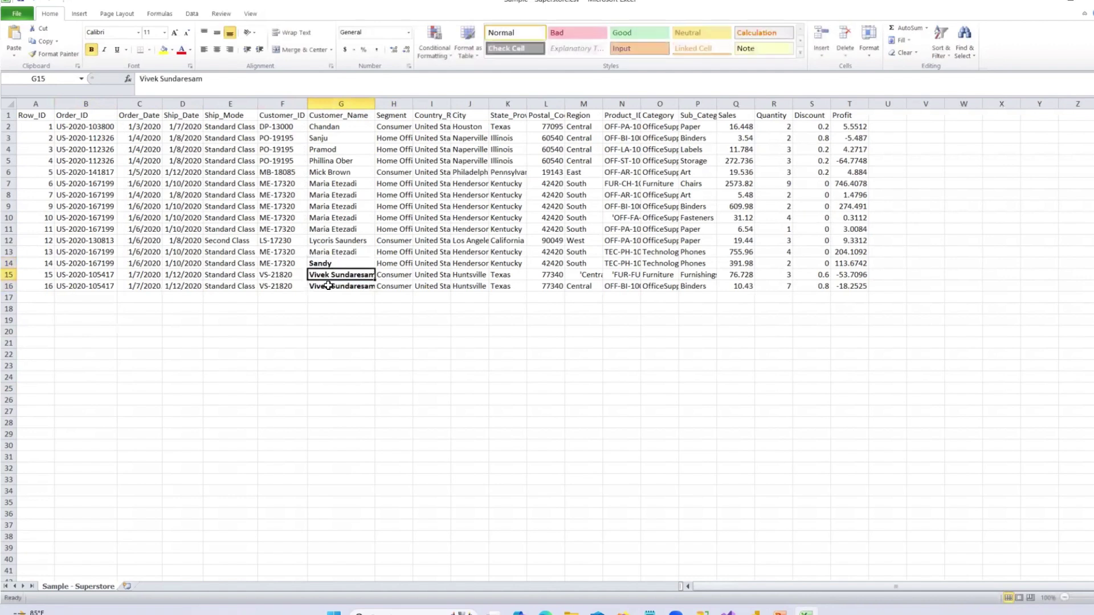
text(Tarun)
key(Return)
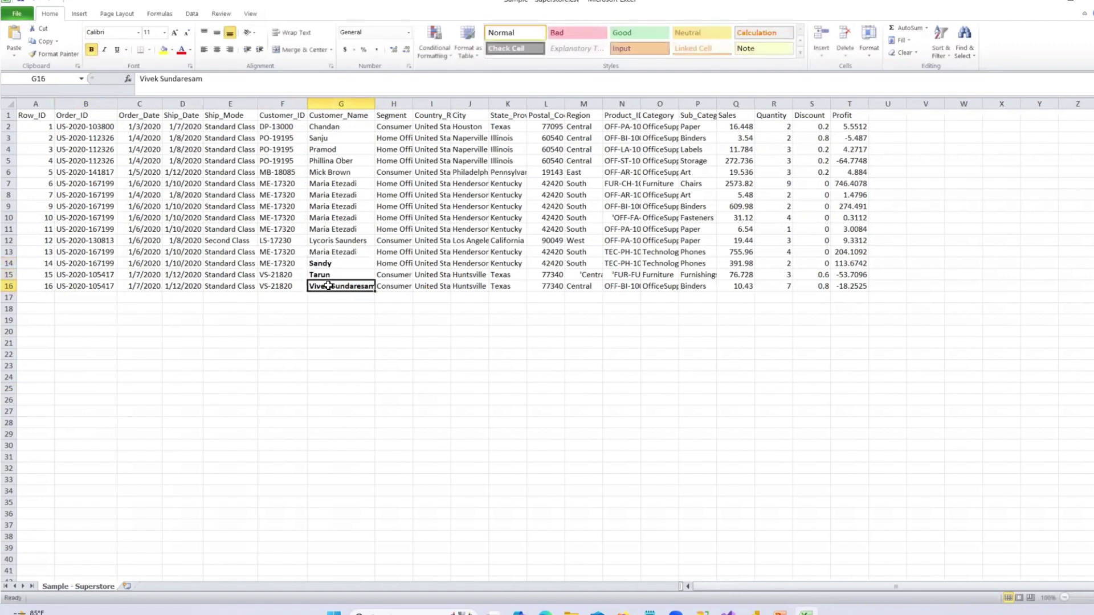
text(Jon)
key(Return)
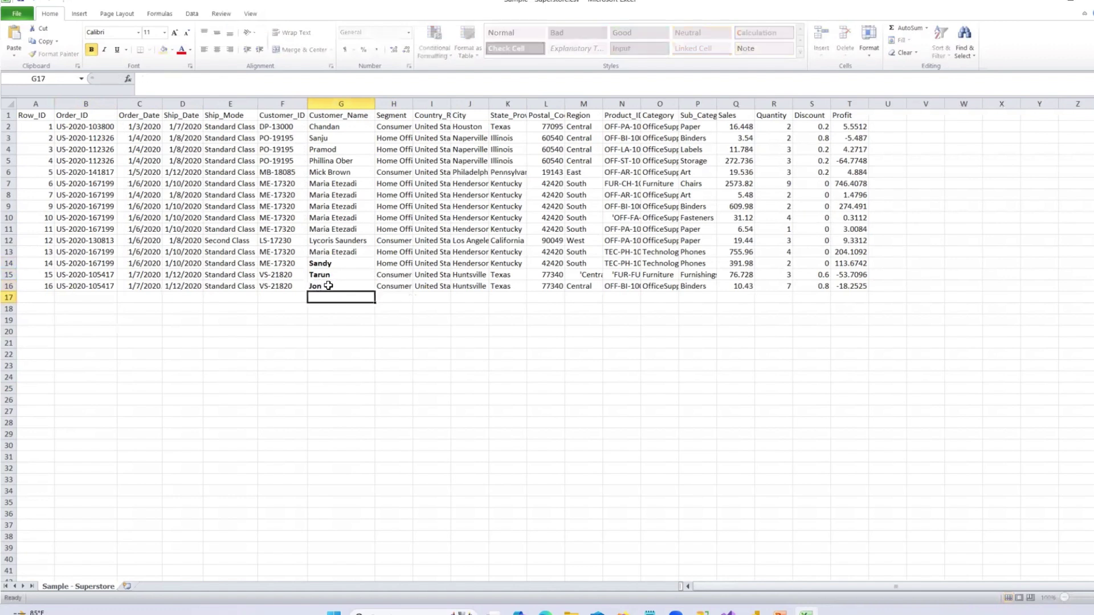
drag(325, 264, 313, 288)
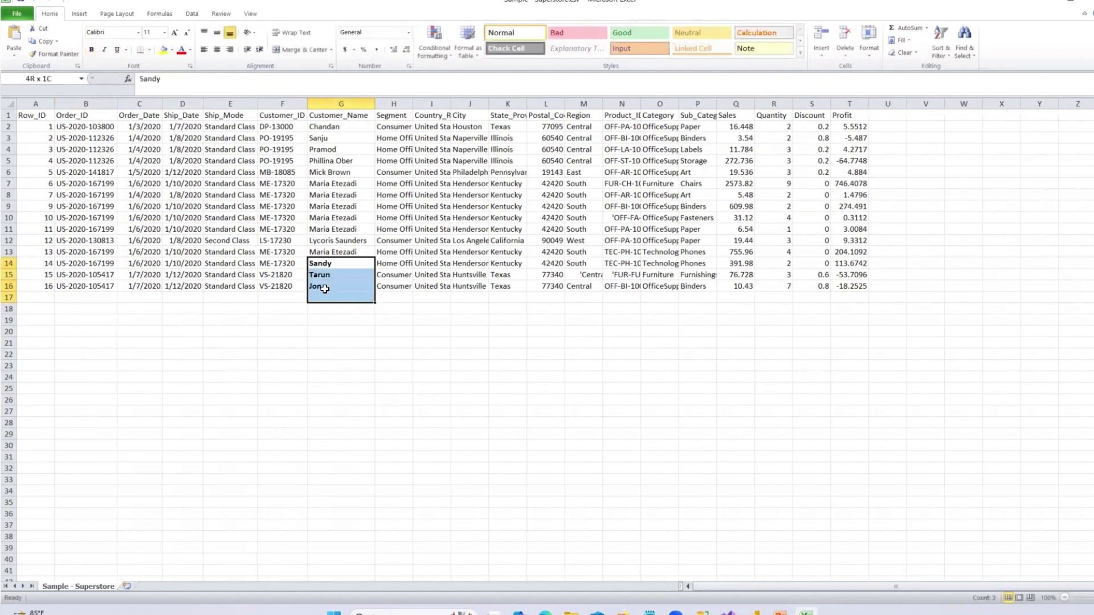
click(303, 329)
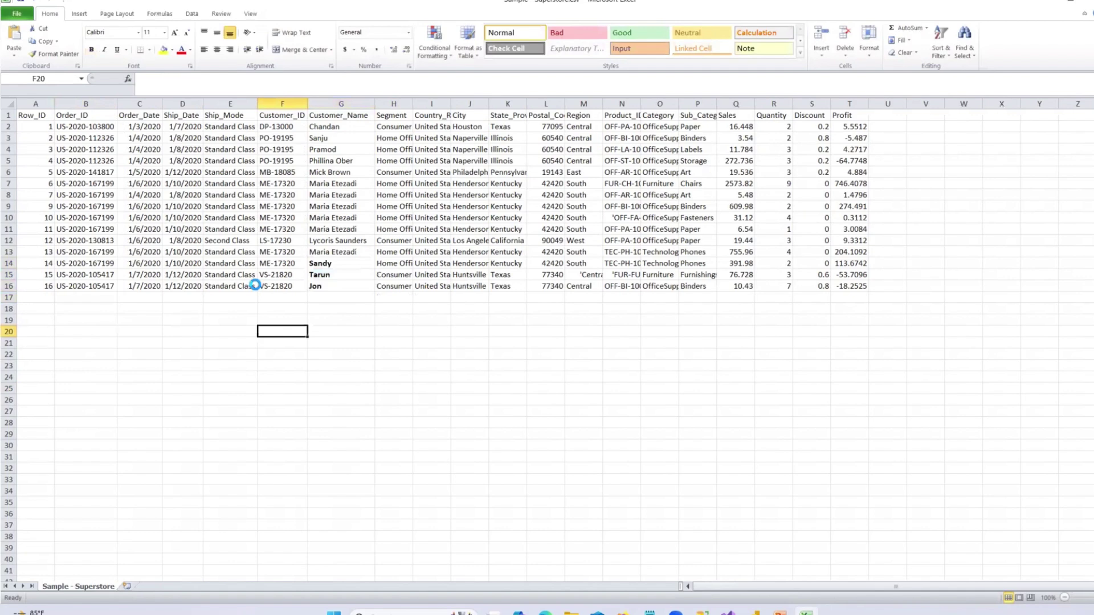
Step: Save Sample - Superstore.csv, keeping the CSV format, and close the workbook and Excel
click(520, 342)
key(ctrl+w)
click(520, 317)
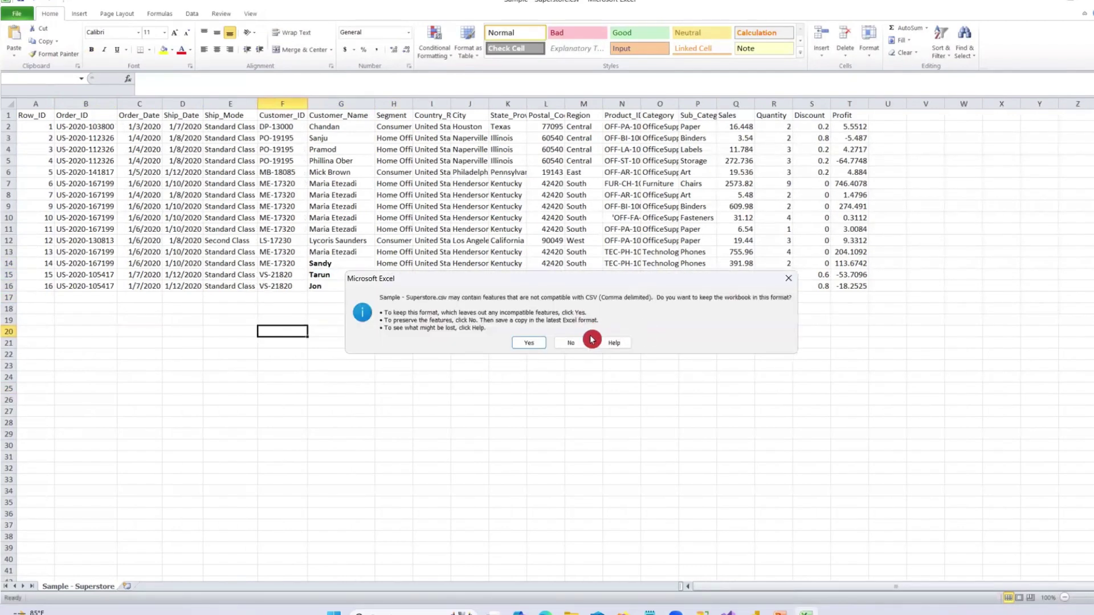
click(534, 343)
click(1076, 14)
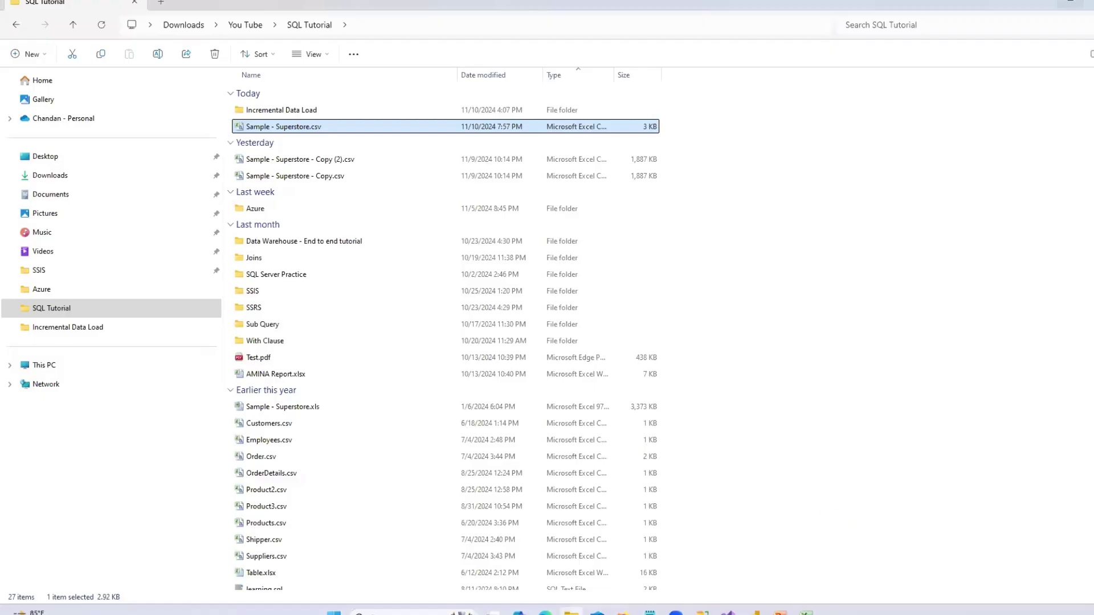
Step: Switch to Visual Studio, stop the debug run and execute the Incremental Data Load.dtsx package again
key(alt+Tab)
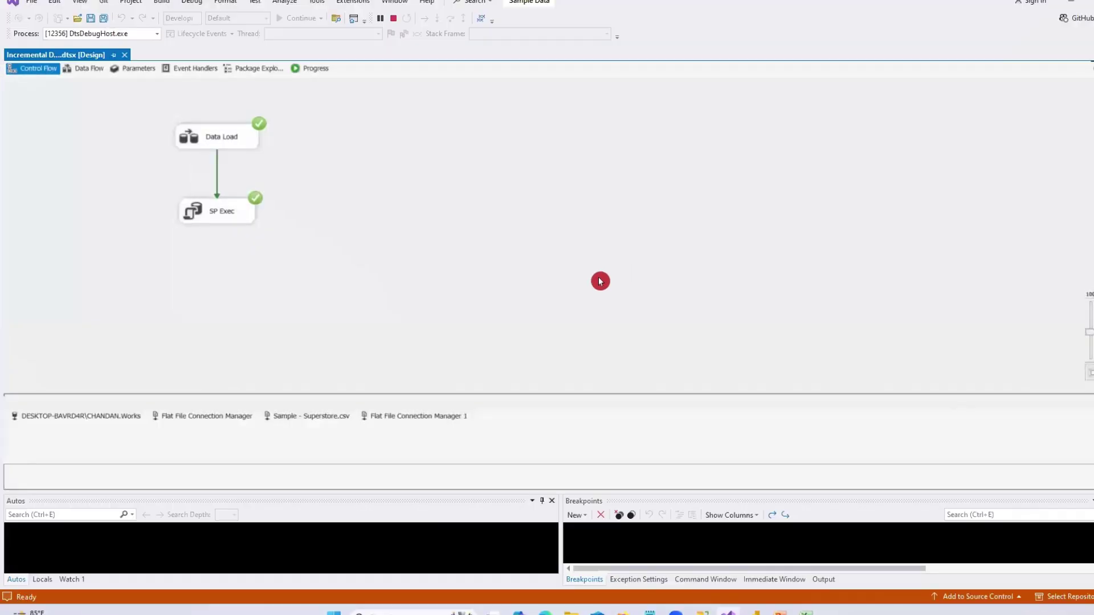
click(394, 21)
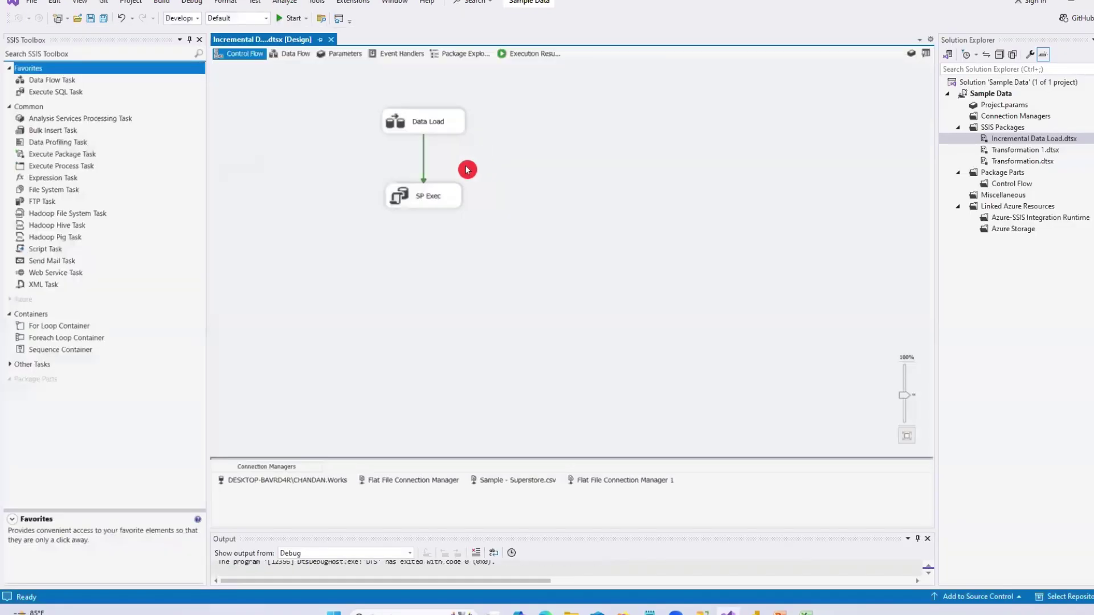
click(1004, 144)
right_click(1004, 144)
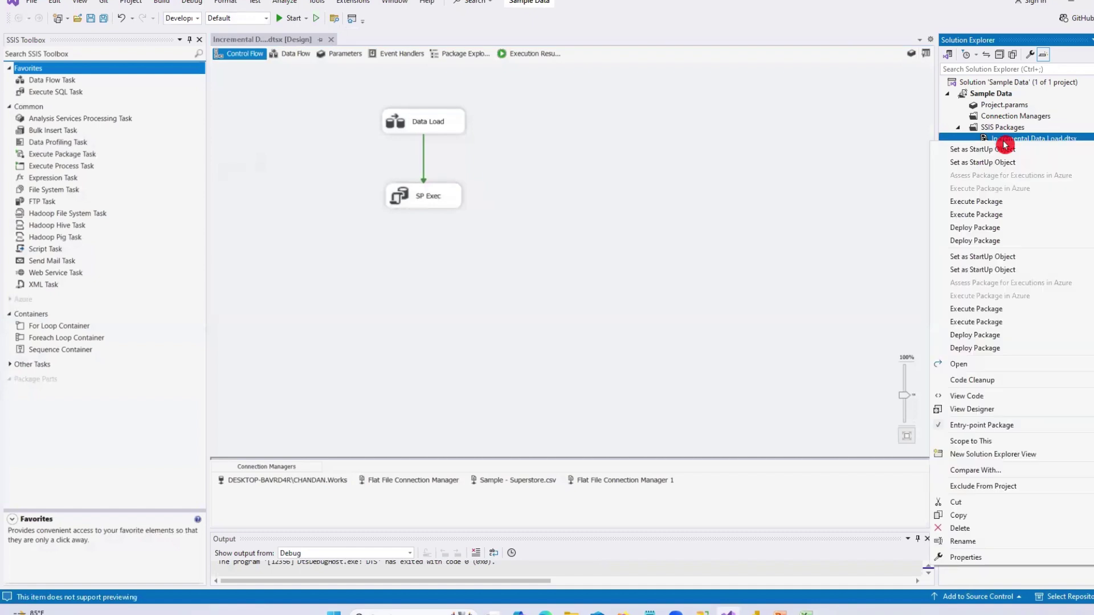
click(984, 207)
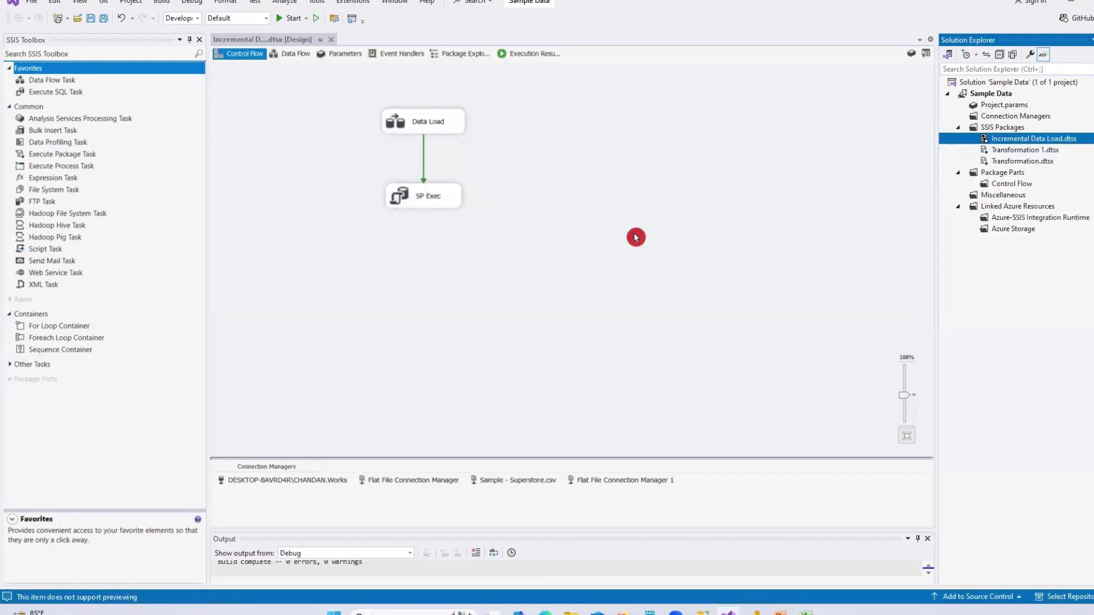
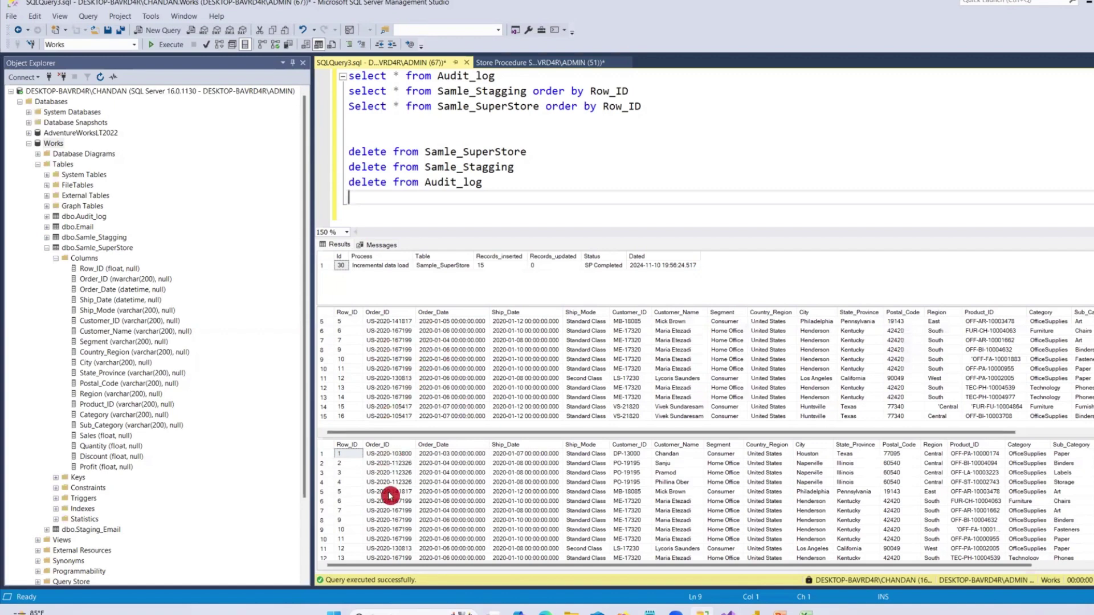
Step: Switch to SQL Server Management Studio and rerun only the three select statements on Audit_log, Samle_Stagging and Samle_SuperStore
scroll(589, 523, down, 2)
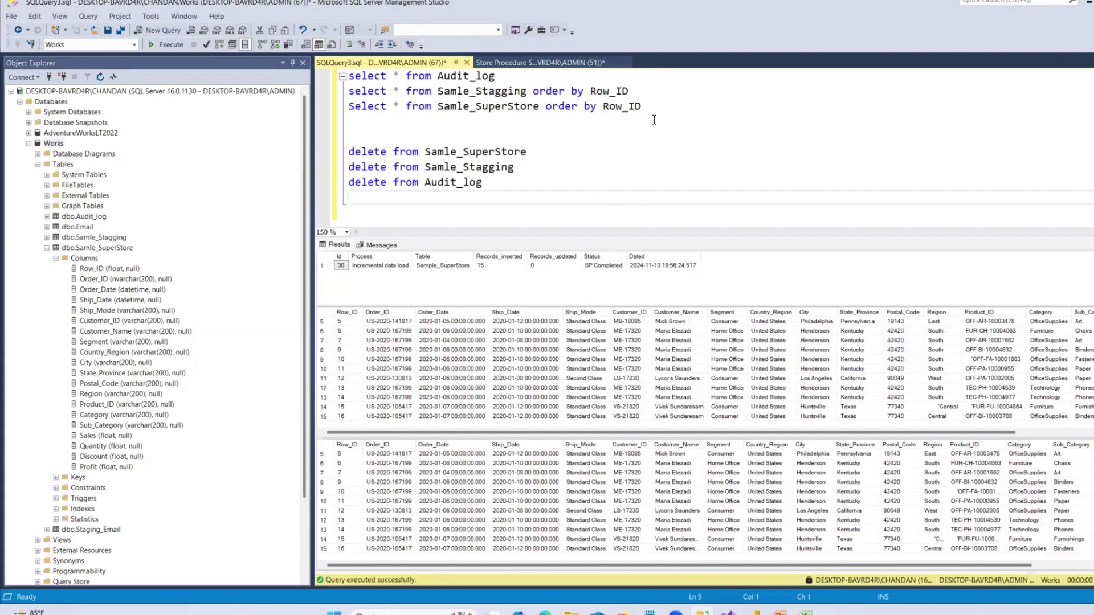
drag(649, 108, 348, 76)
click(173, 45)
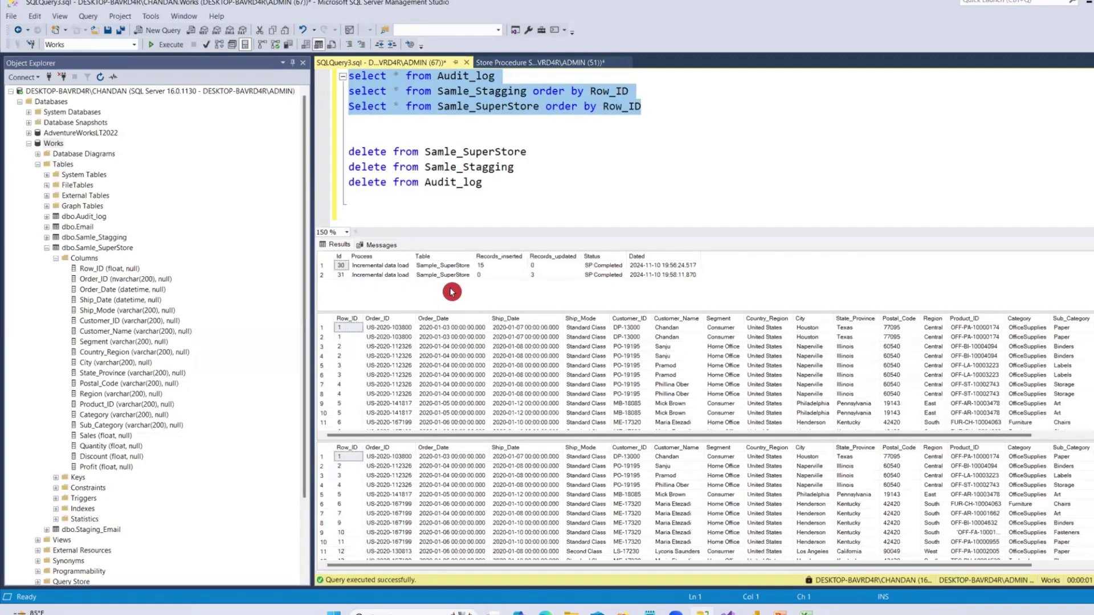
Step: Check the process, Records_inserted and Records_updated values of the second Audit_log entry
click(371, 276)
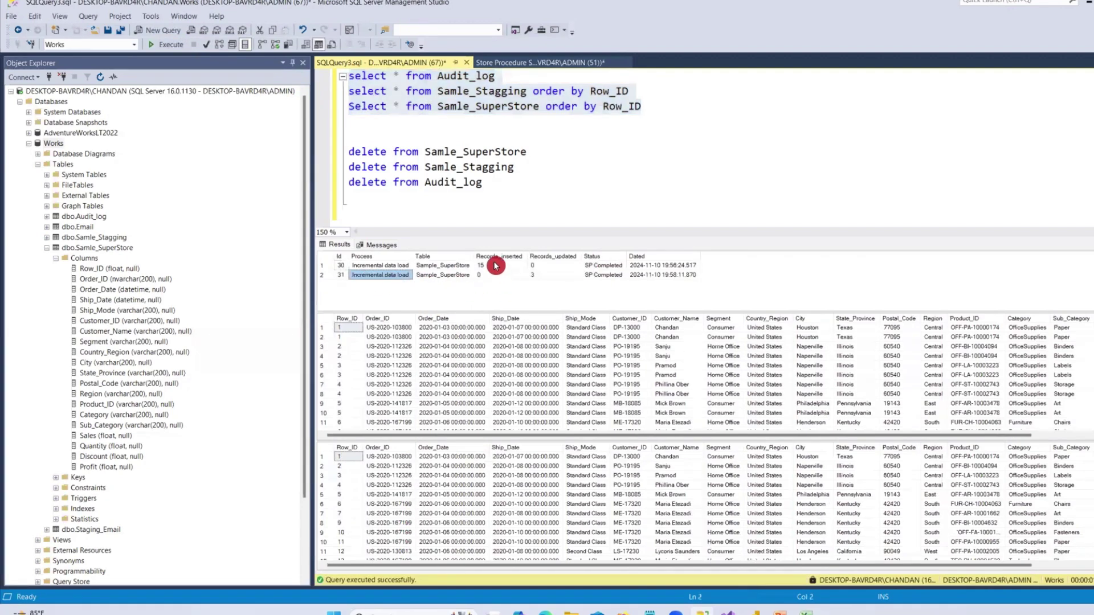
click(518, 275)
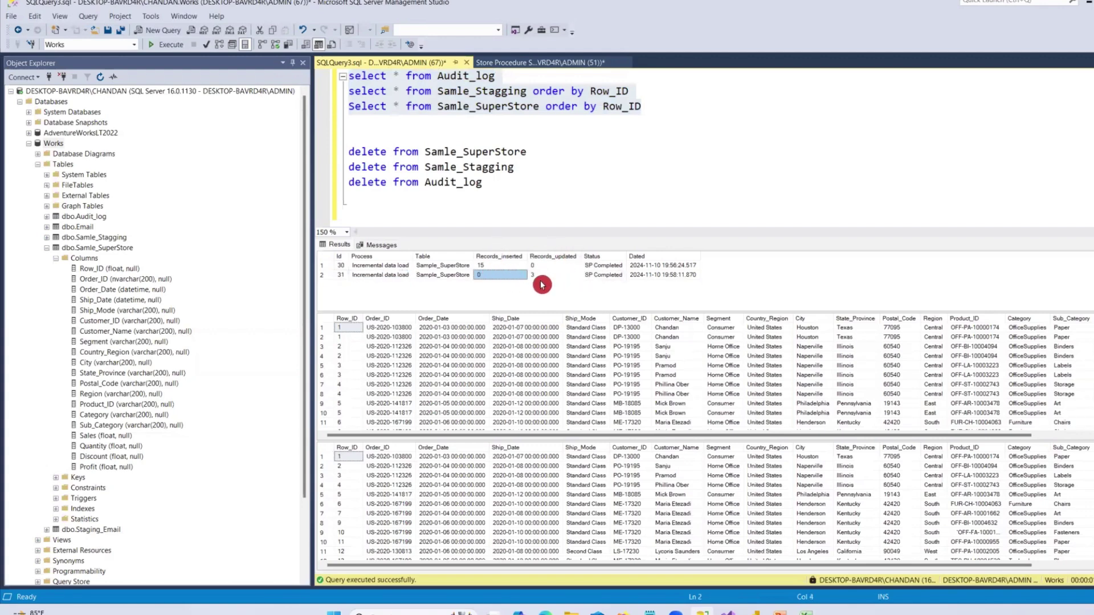
click(561, 278)
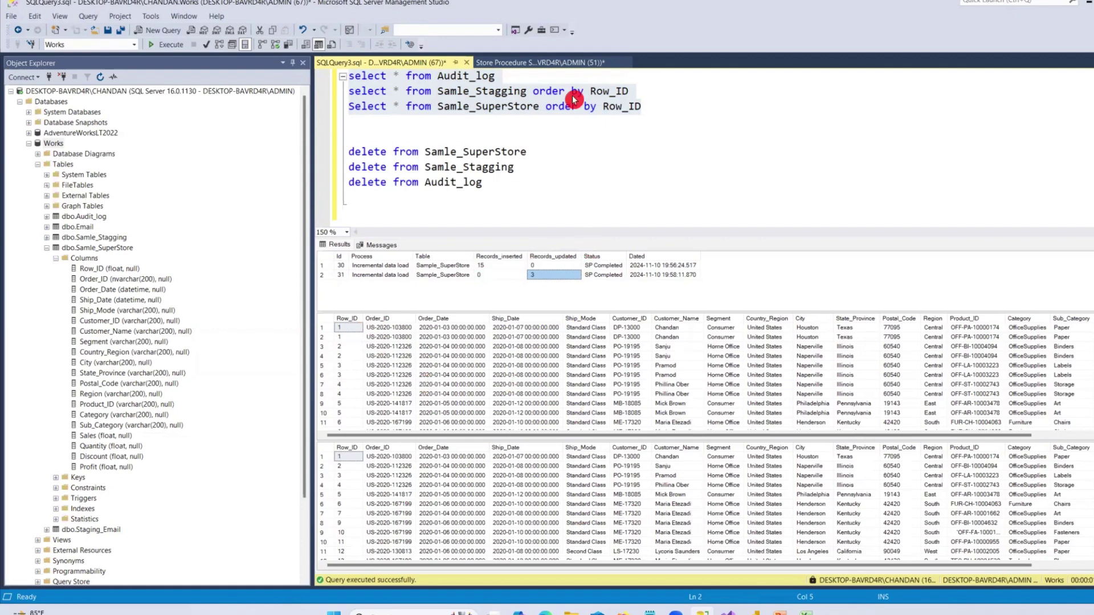
Step: Examine the last rows of the Samle_Stagging and Samle_SuperStore results for the changed customer names in Row_ID 14 to 16
click(351, 353)
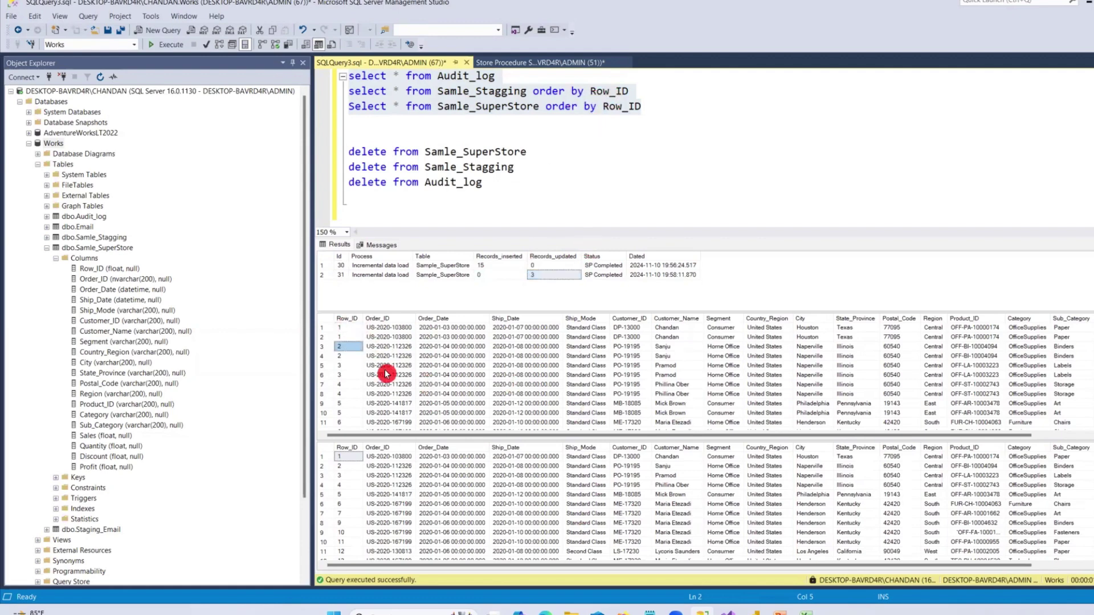
scroll(382, 376, down, 4)
scroll(389, 383, down, 3)
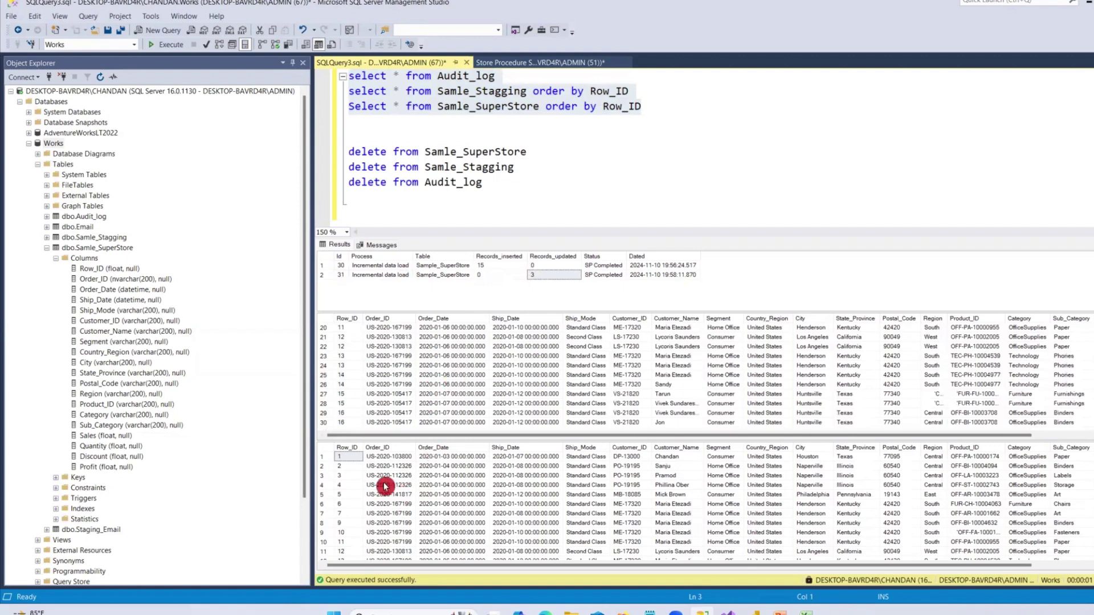
click(636, 494)
scroll(481, 486, down, 2)
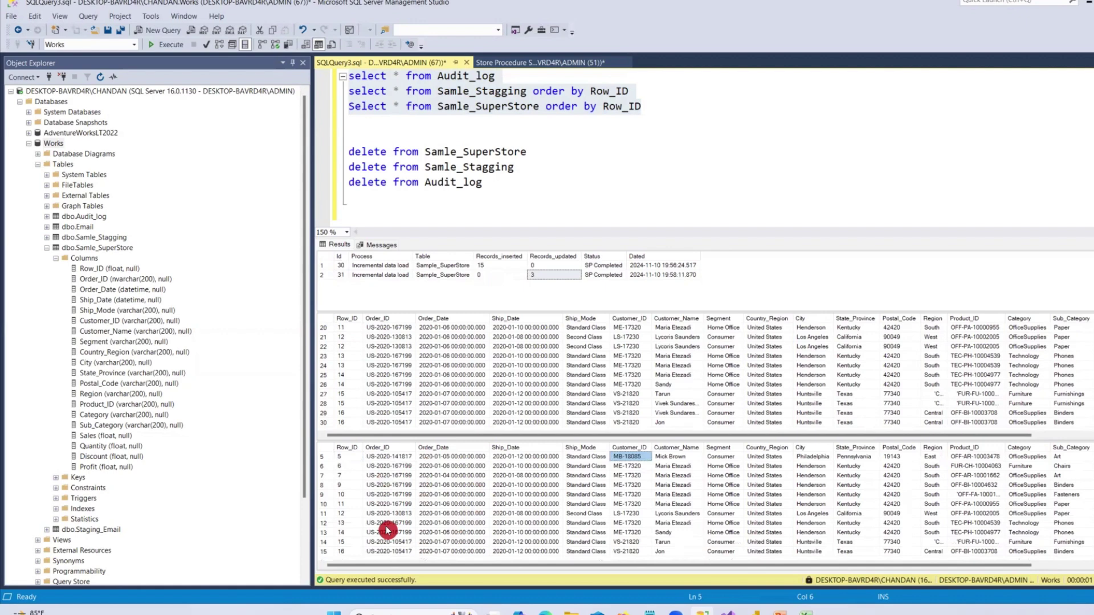
click(665, 532)
click(661, 551)
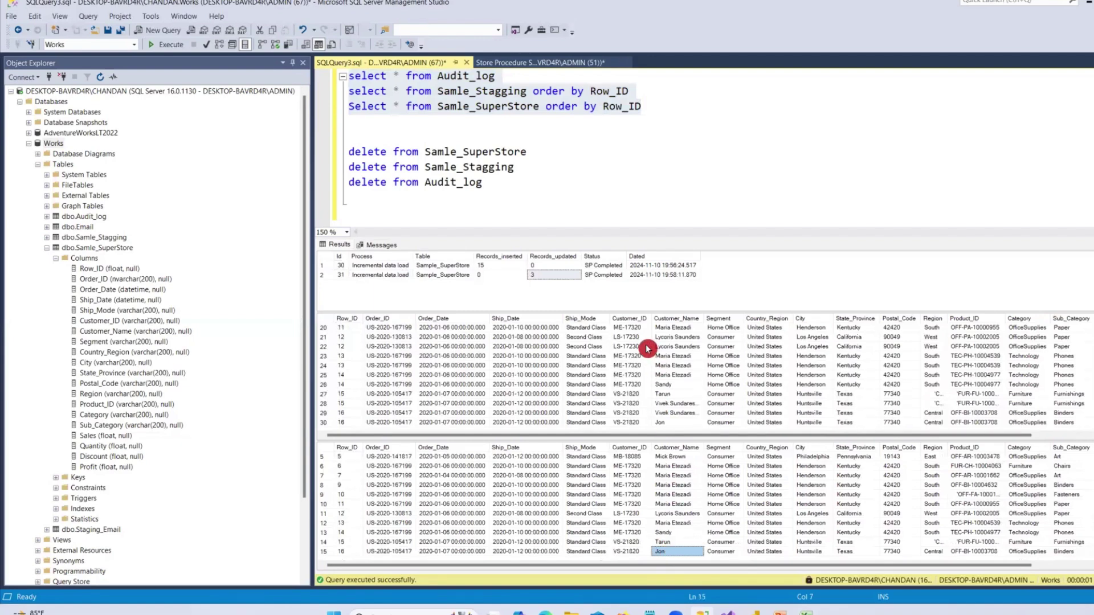
click(652, 133)
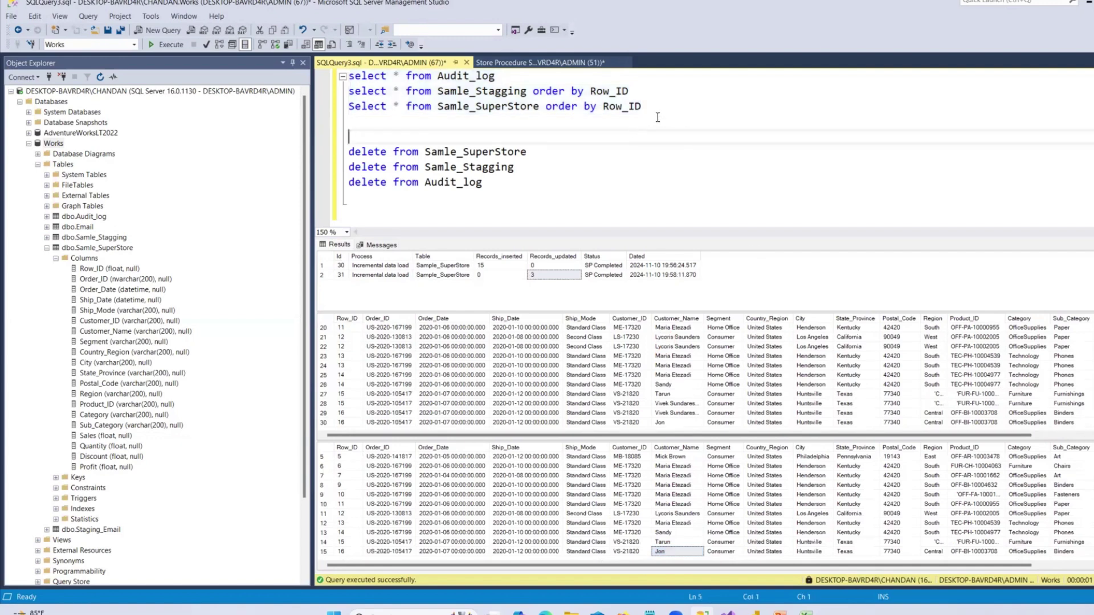
Step: Switch to File Explorer and open Sample - Superstore.csv from the SQL Tutorial folder in Excel
click(659, 111)
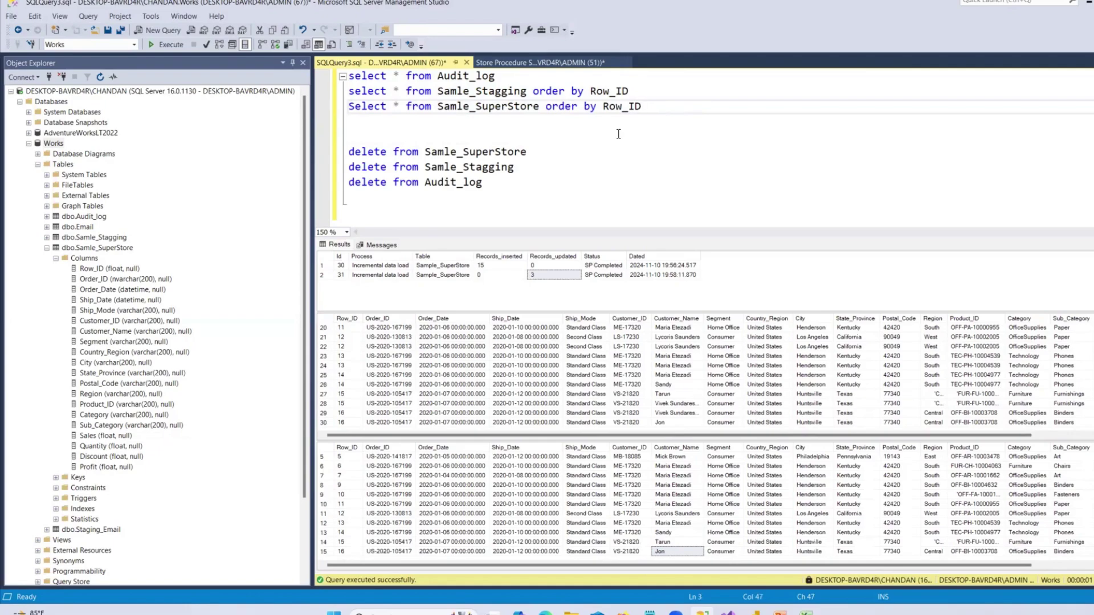
click(408, 369)
key(alt+Tab)
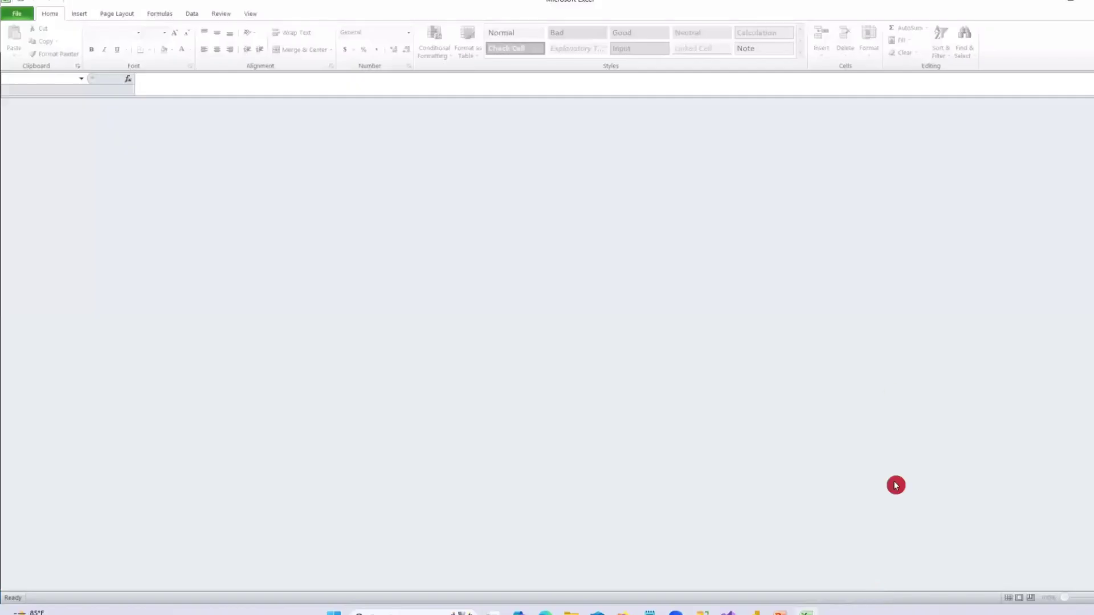
click(419, 588)
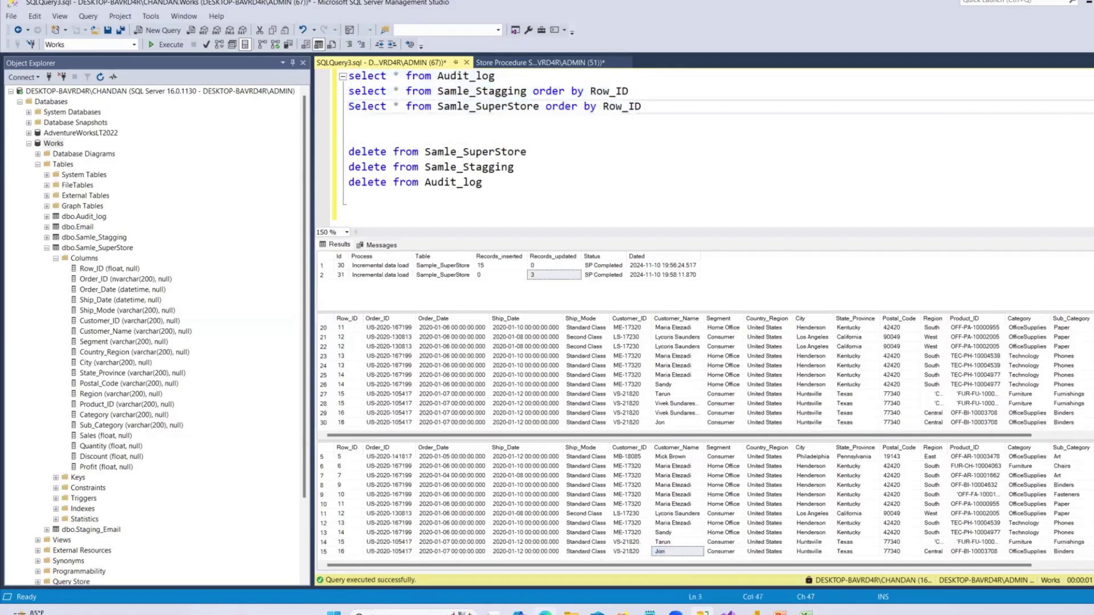
key(alt+Tab)
double_click(310, 137)
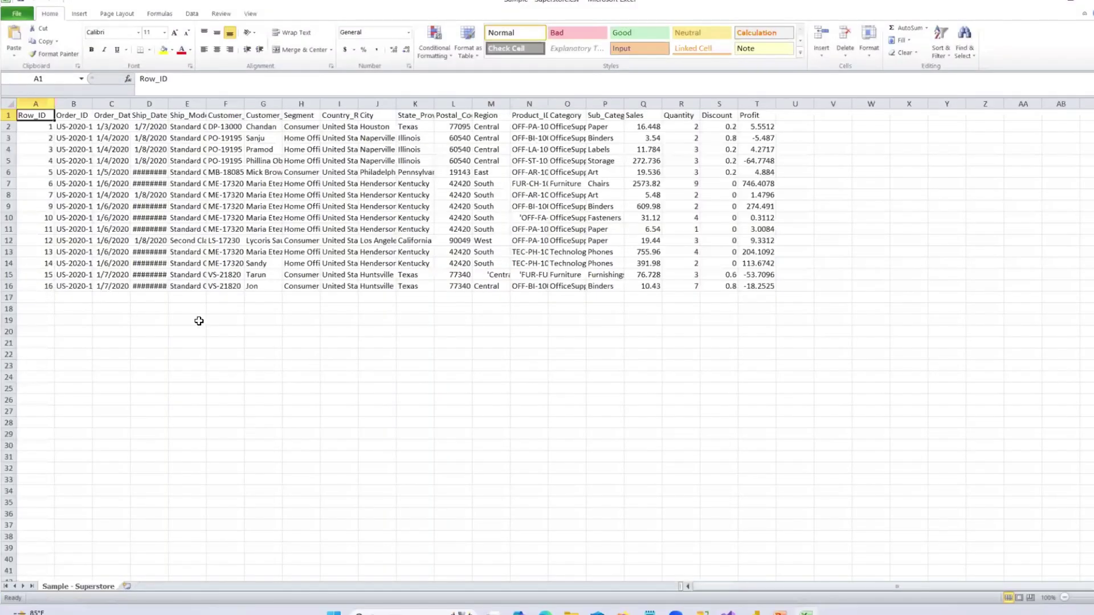
click(264, 399)
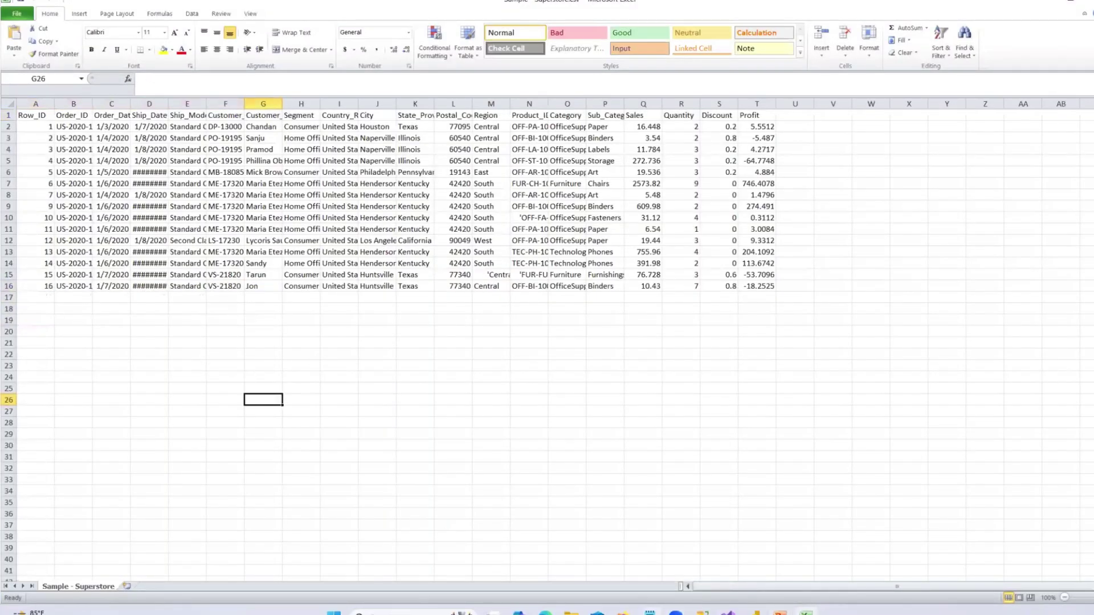
Step: Open Sample - Superstore - Copy (2).csv from the SQL Tutorial folder and copy the full rows with Row_ID 17 to 40
click(570, 612)
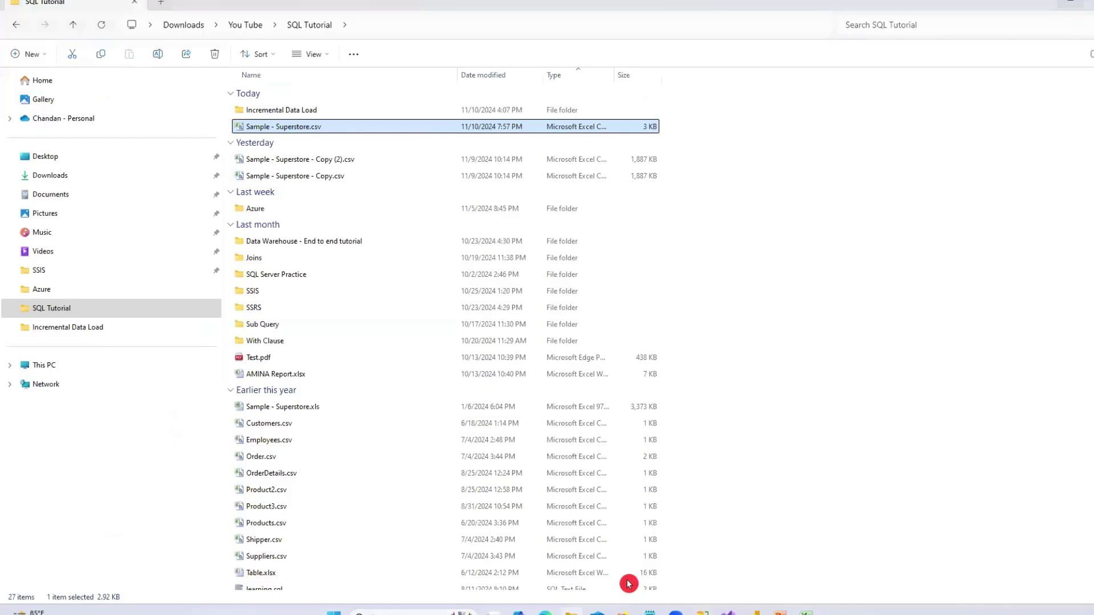
double_click(284, 159)
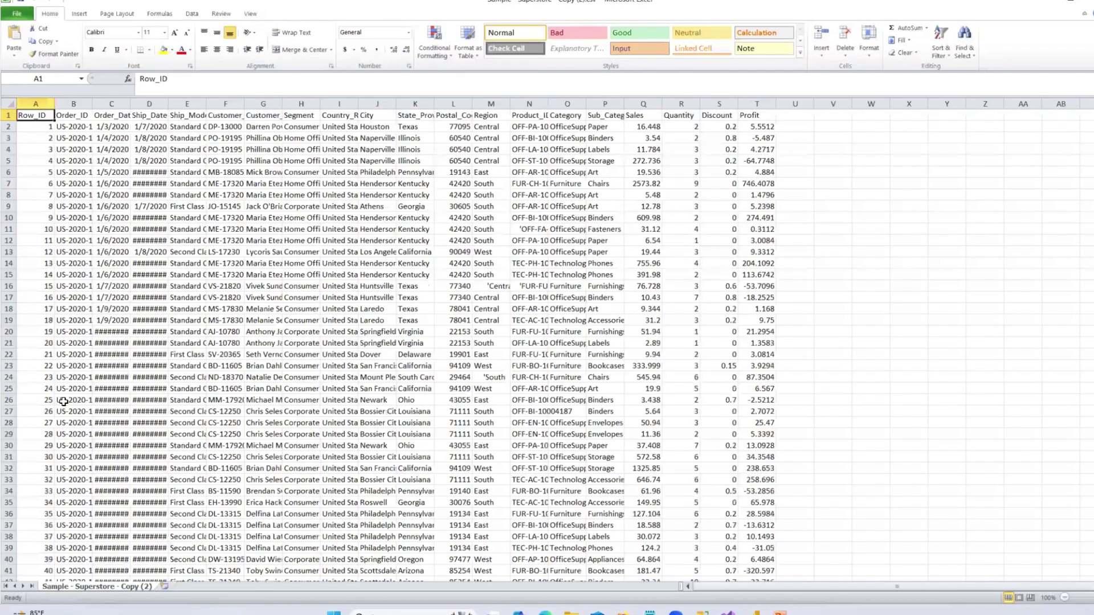
click(46, 308)
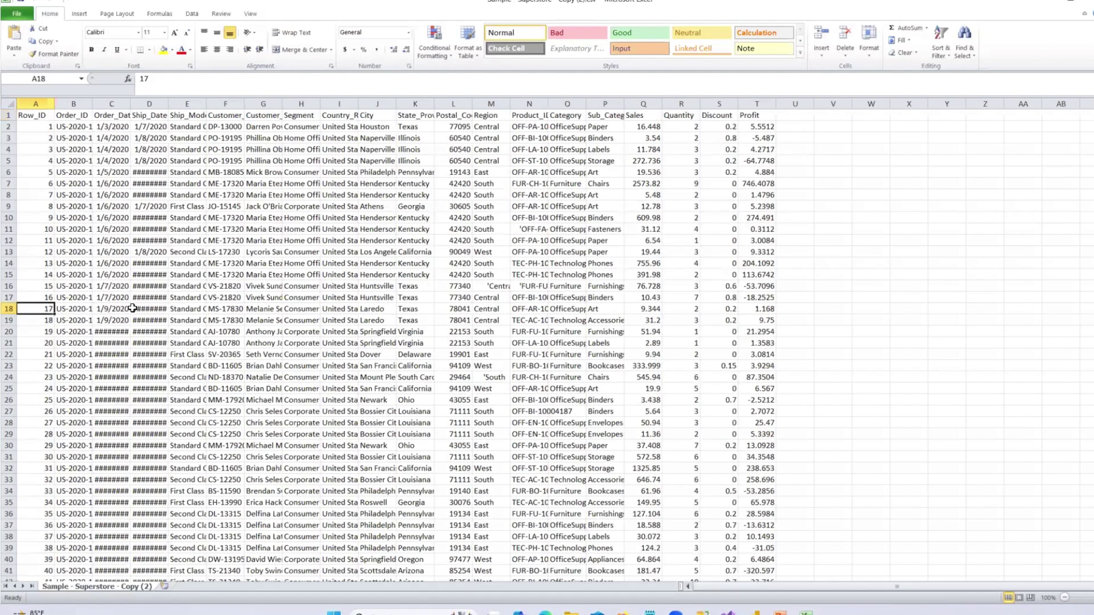
key(shift+space)
key(shift+Down)
key(shift+Down)
key(shift+Down)
key(shift+Down)
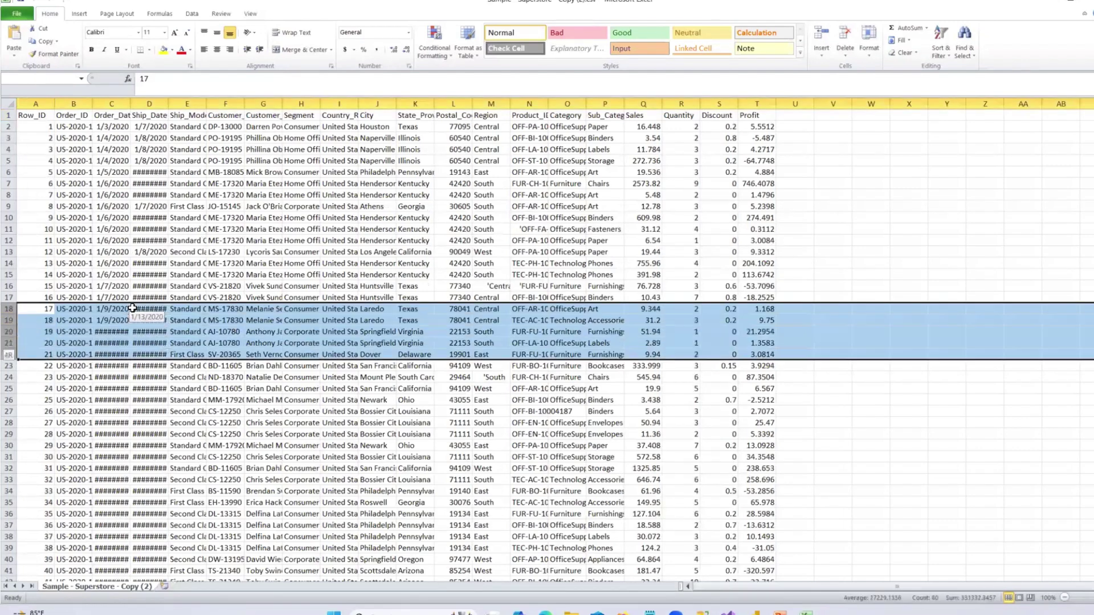
key(shift+Down)
key(shift+Down)
key(shift+Down)
key(shift+Down)
key(shift+Down)
key(shift+Down)
key(shift+Down)
key(shift+Down)
key(shift+Down)
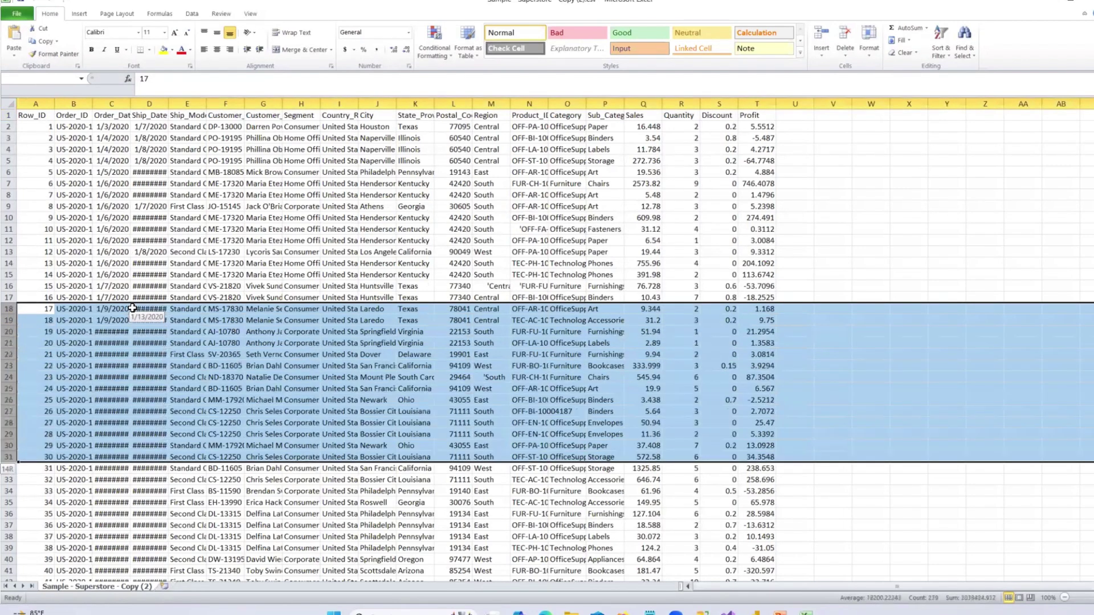
key(shift+Down)
key(shift+Down)
key(shift+Down)
key(shift+Down)
key(shift+Down)
key(shift+Down)
key(shift+Down)
key(shift+Down)
key(shift+Down)
key(shift+Down)
key(ctrl+c)
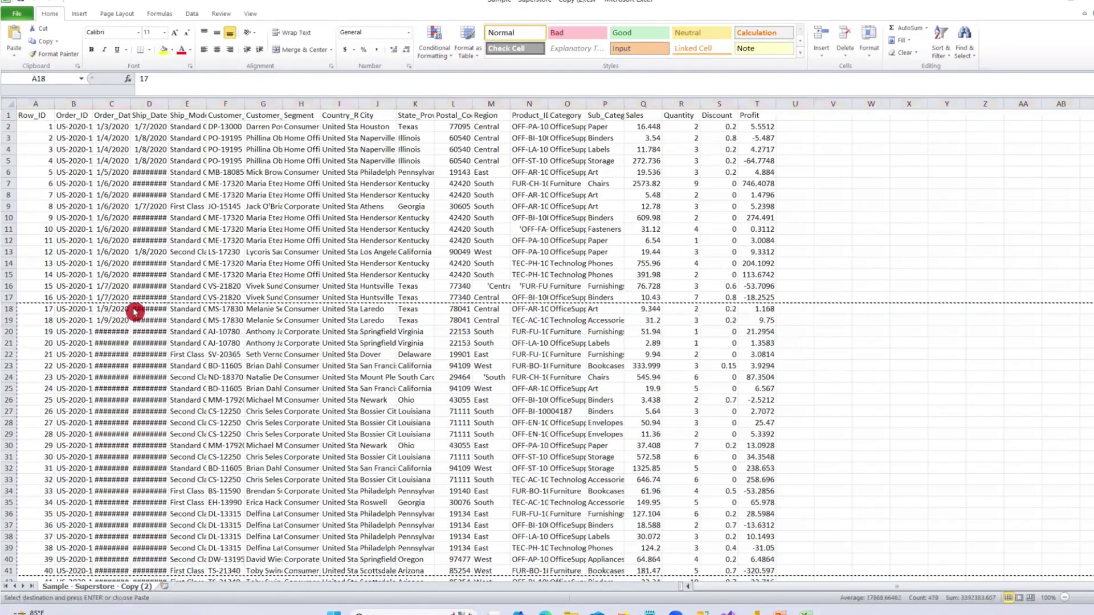
Step: Switch to the Sample - Superstore.csv workbook and paste the copied rows below the last record, starting at row 17
key(alt+Tab)
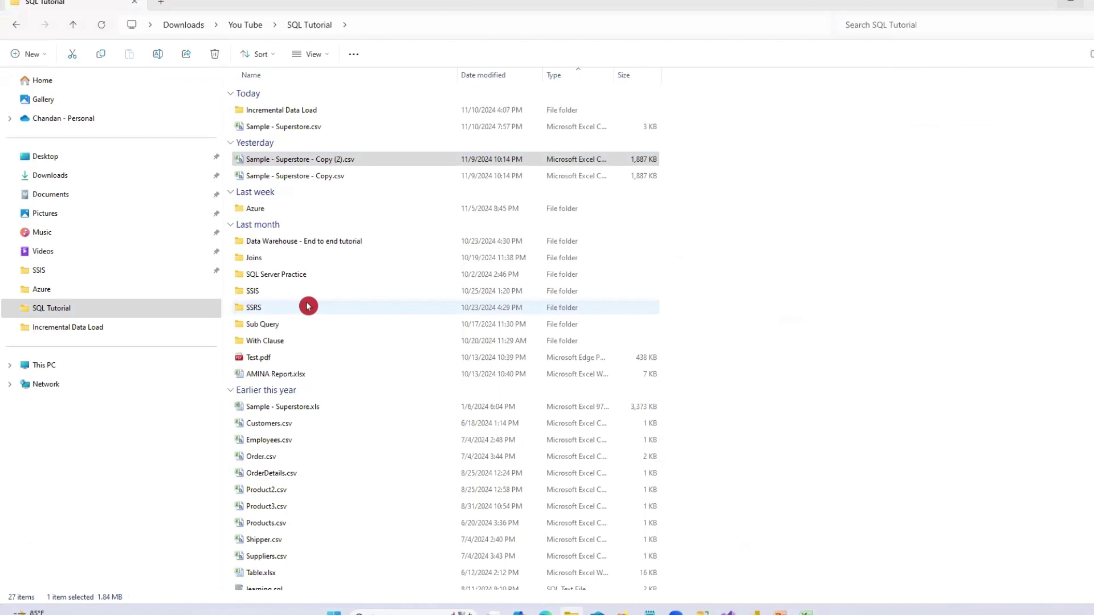
mouse_move(806, 612)
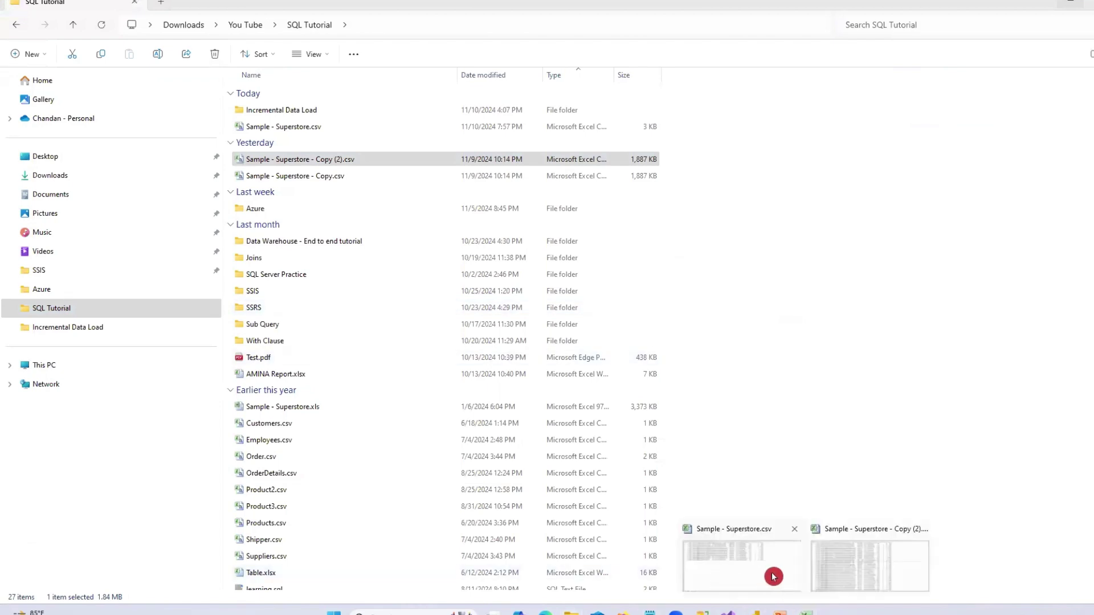
click(773, 577)
click(50, 296)
key(shift+space)
key(ctrl+v)
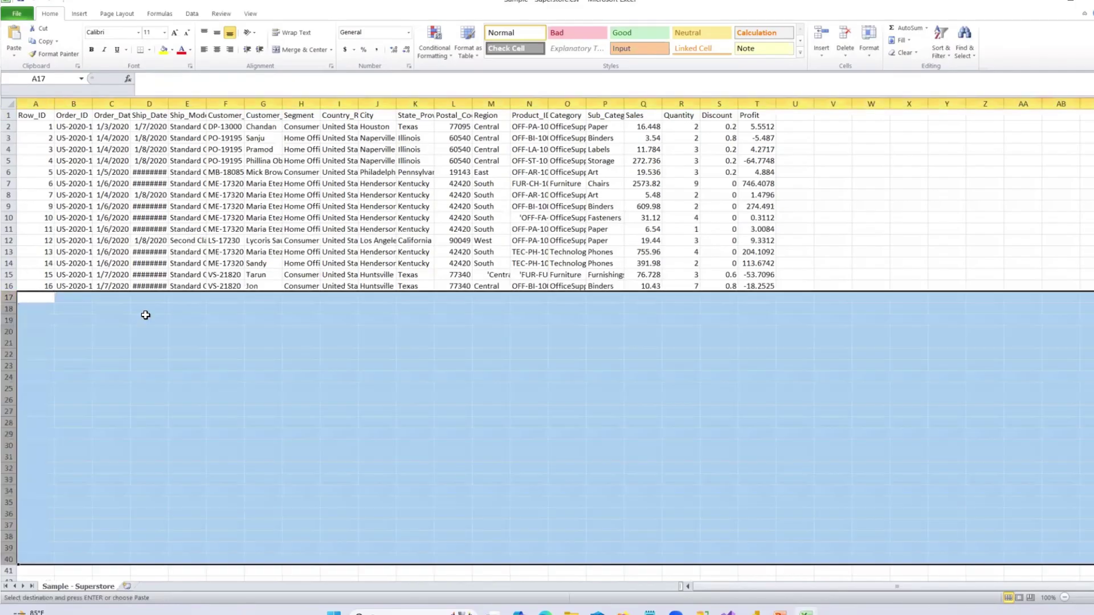
click(239, 377)
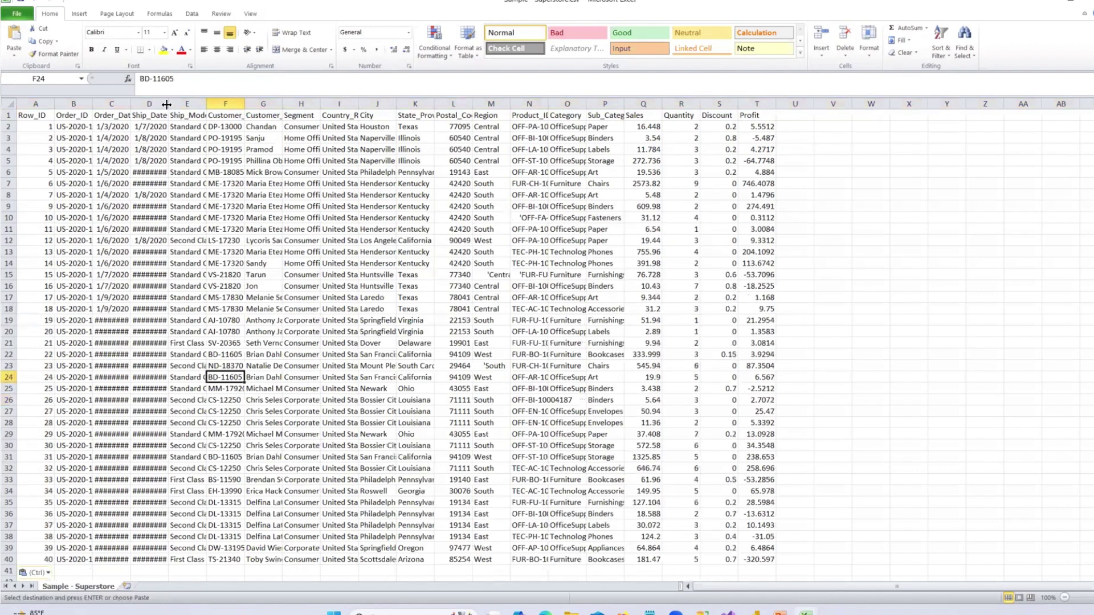
Step: Fit the Order_Date and Ship_Date columns to their contents and review the existing records and the added rows 17 to 40
double_click(166, 104)
click(110, 272)
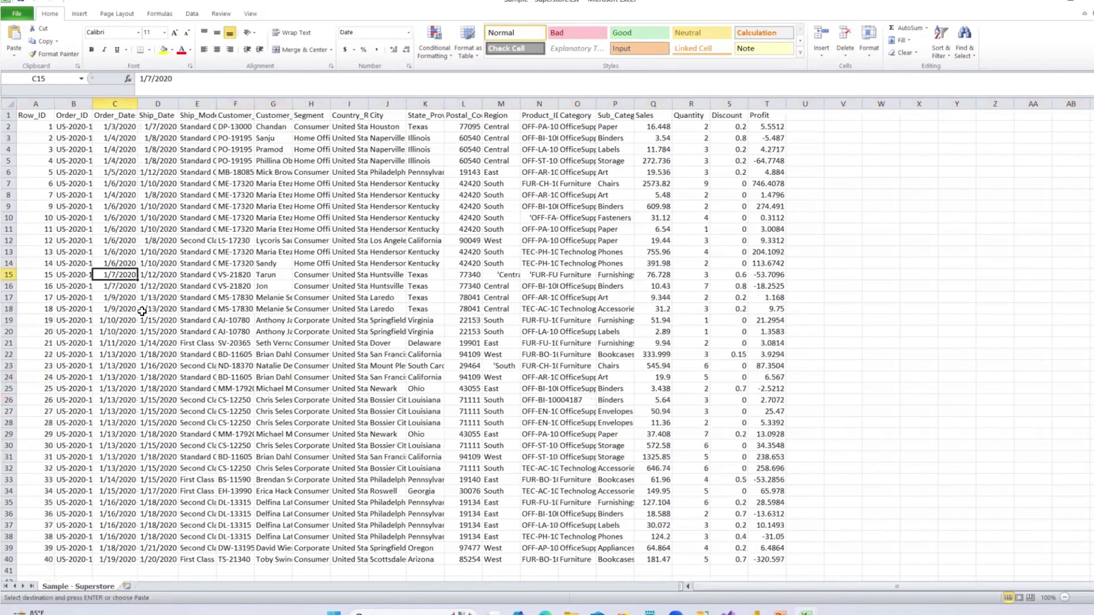
drag(38, 128, 635, 283)
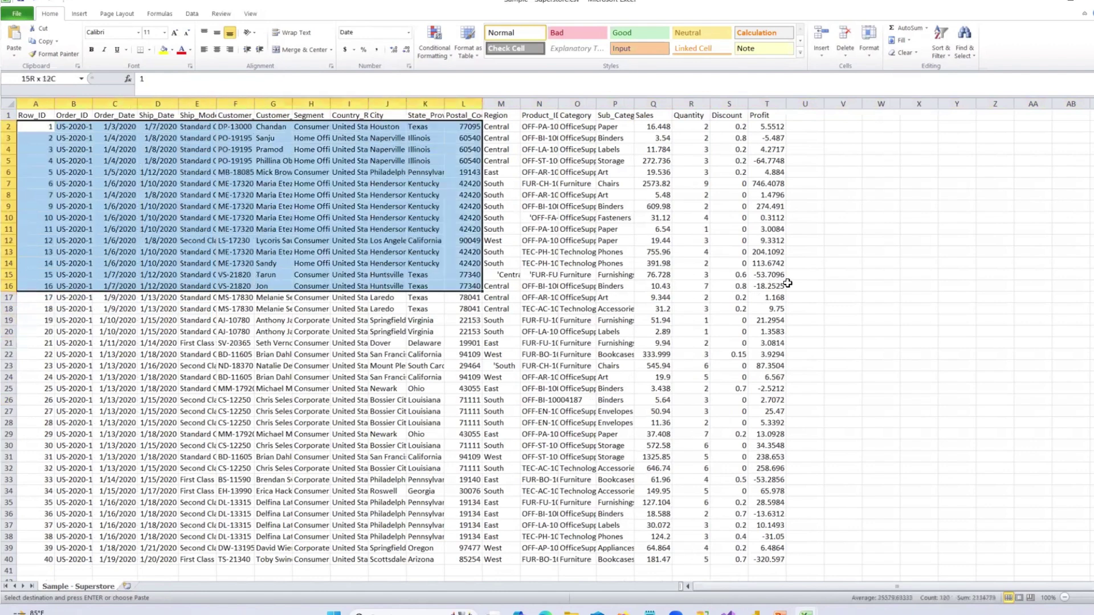
drag(804, 283, 805, 283)
drag(34, 297, 792, 550)
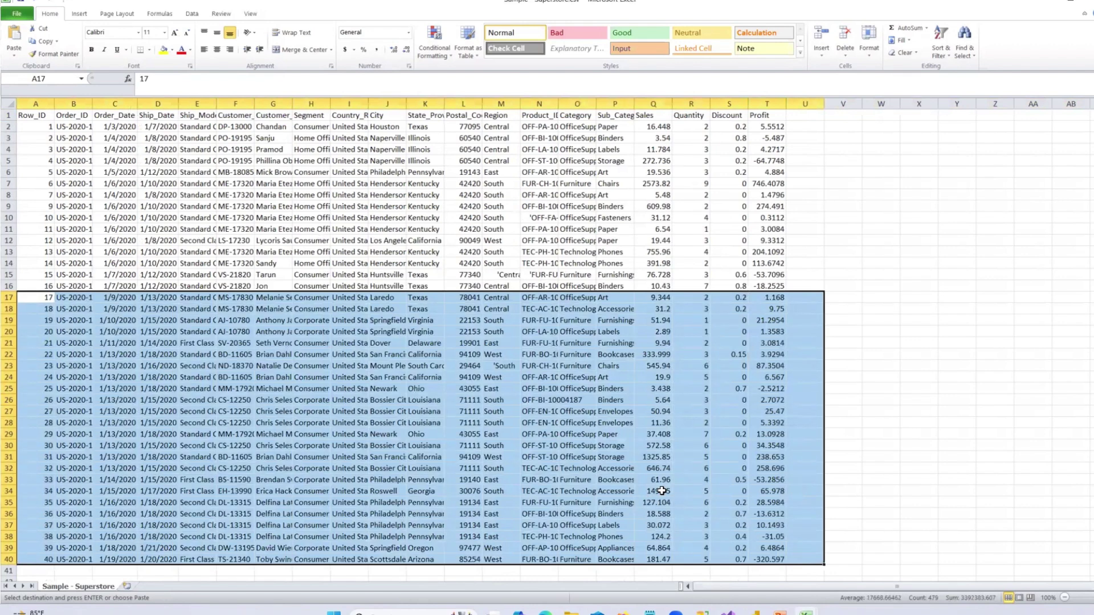
click(450, 468)
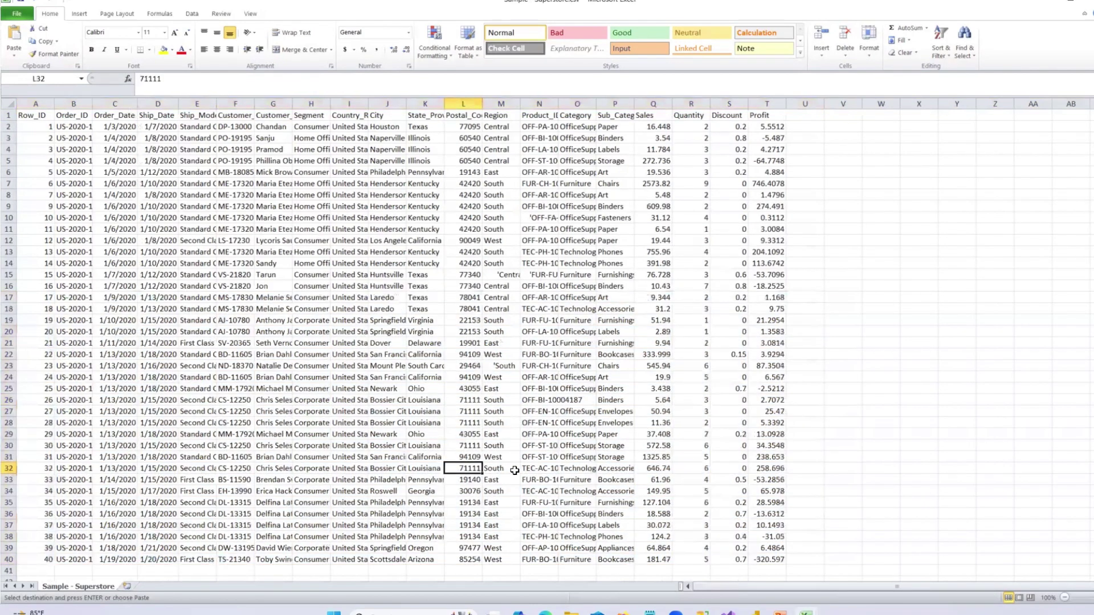
Step: Save Sample - Superstore.csv in CSV format and close both workbooks, without saving Sample - Superstore - Copy (2).csv
key(ctrl+s)
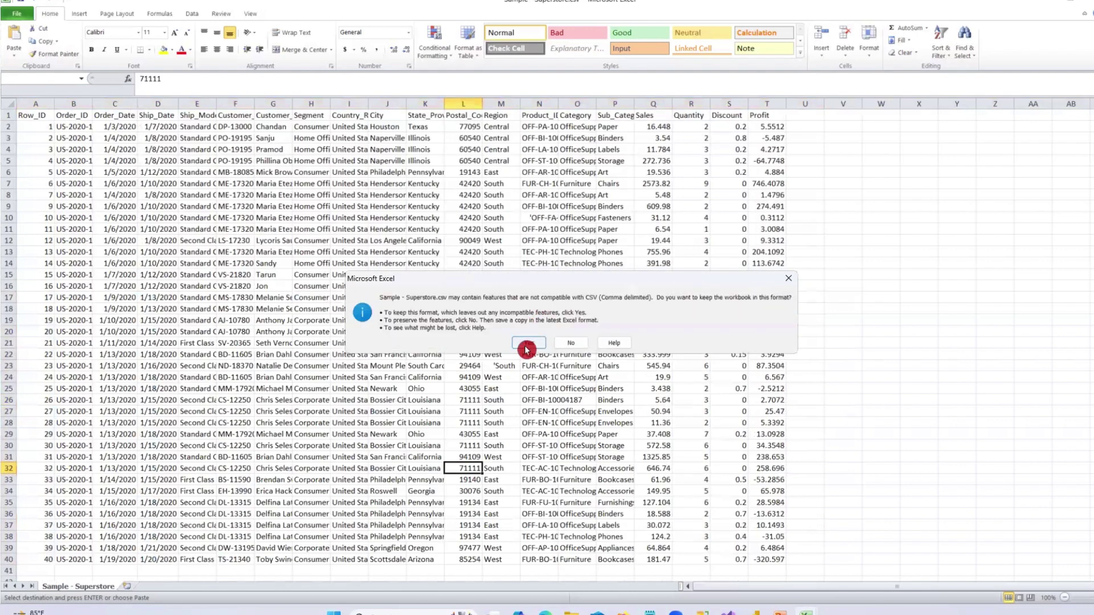
click(528, 343)
click(795, 198)
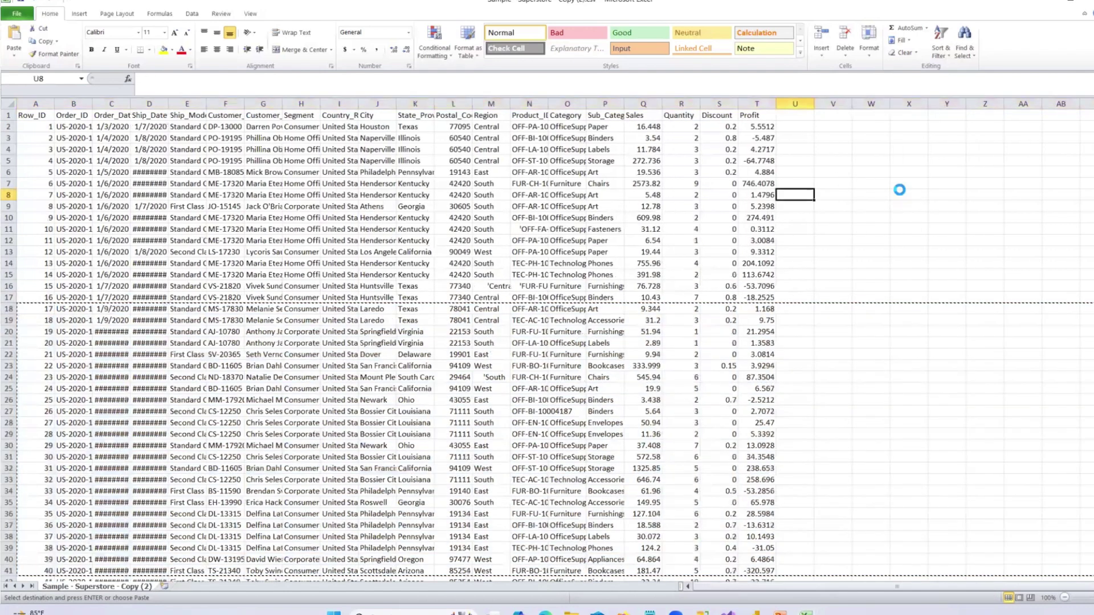
key(ctrl+w)
click(573, 340)
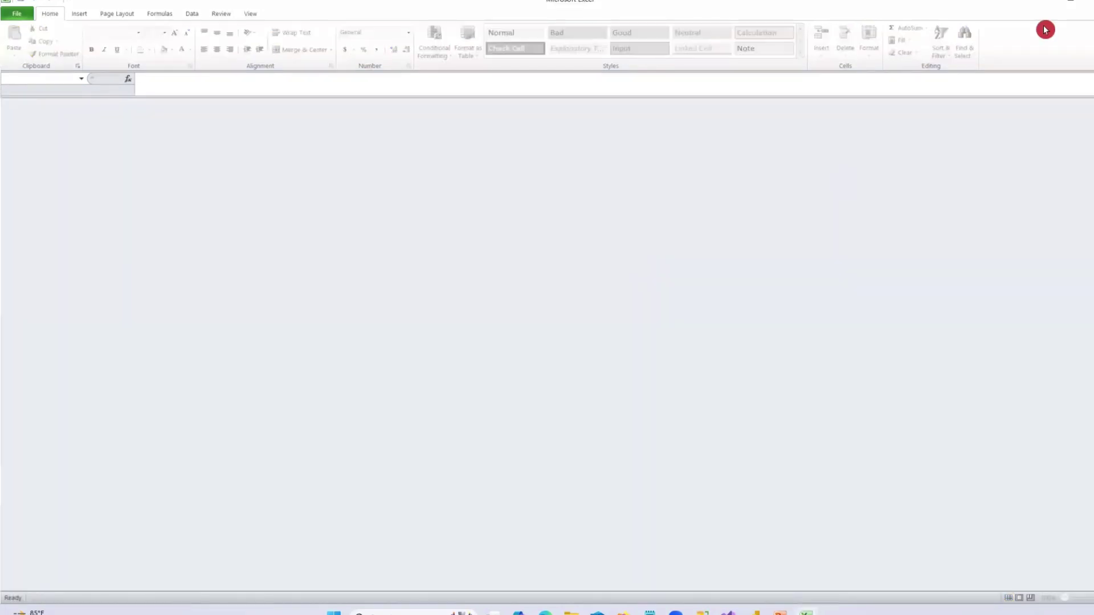
click(1068, 5)
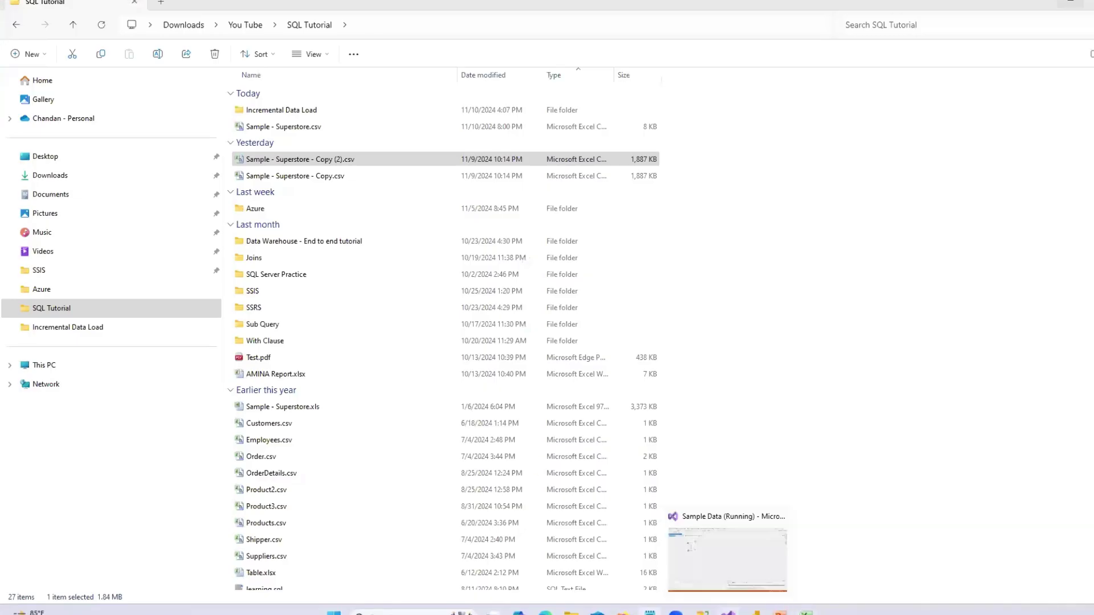
Step: Switch to Visual Studio, end the finished debug run and execute Incremental Data Load.dtsx with the extended CSV
click(728, 613)
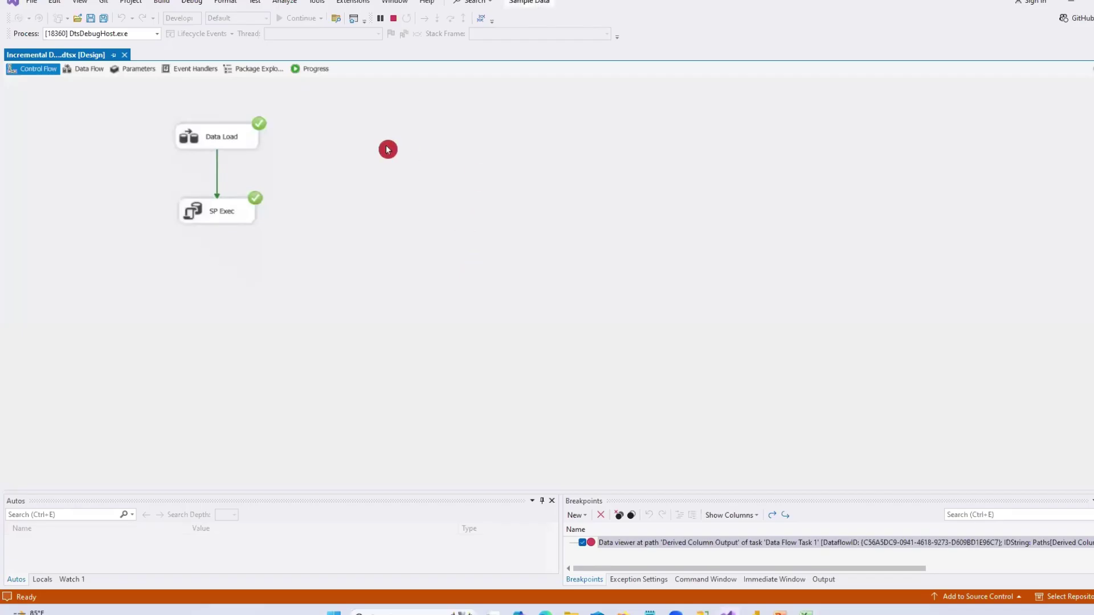
click(393, 18)
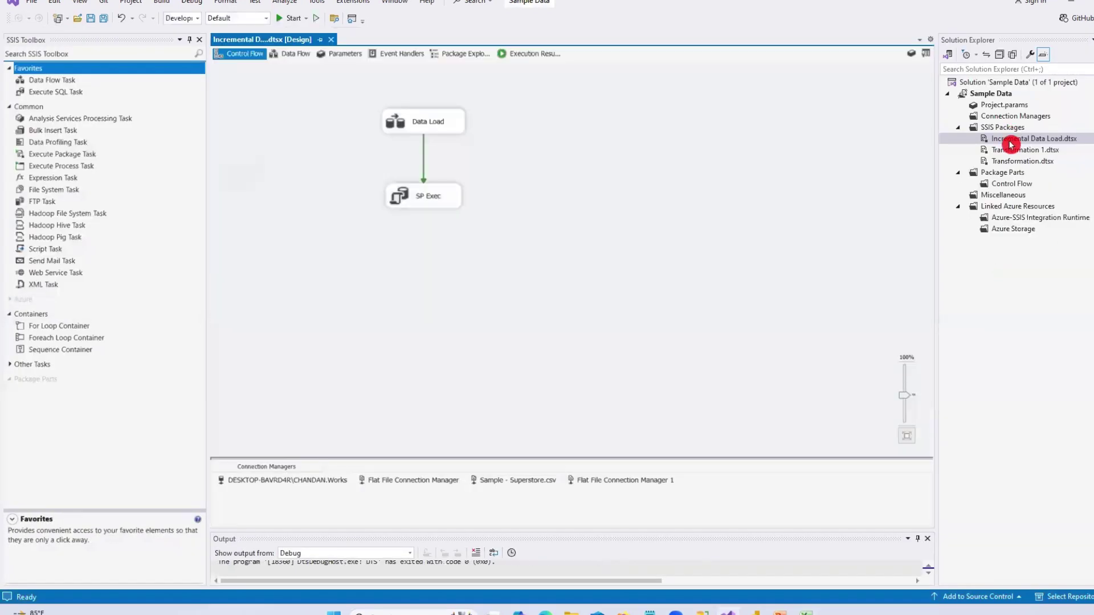
click(1010, 144)
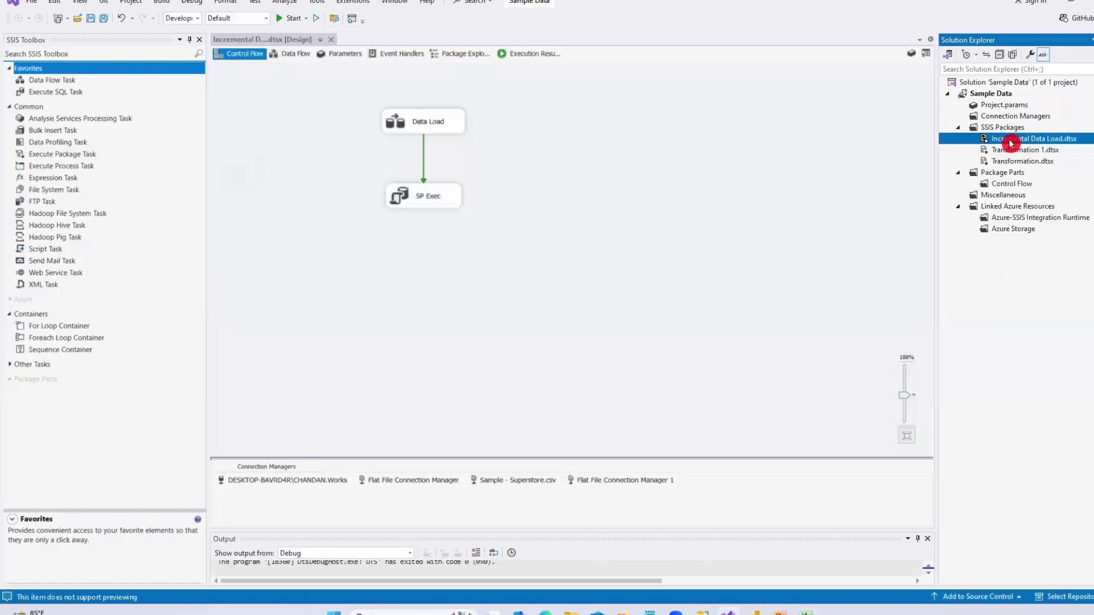
right_click(1010, 145)
click(972, 206)
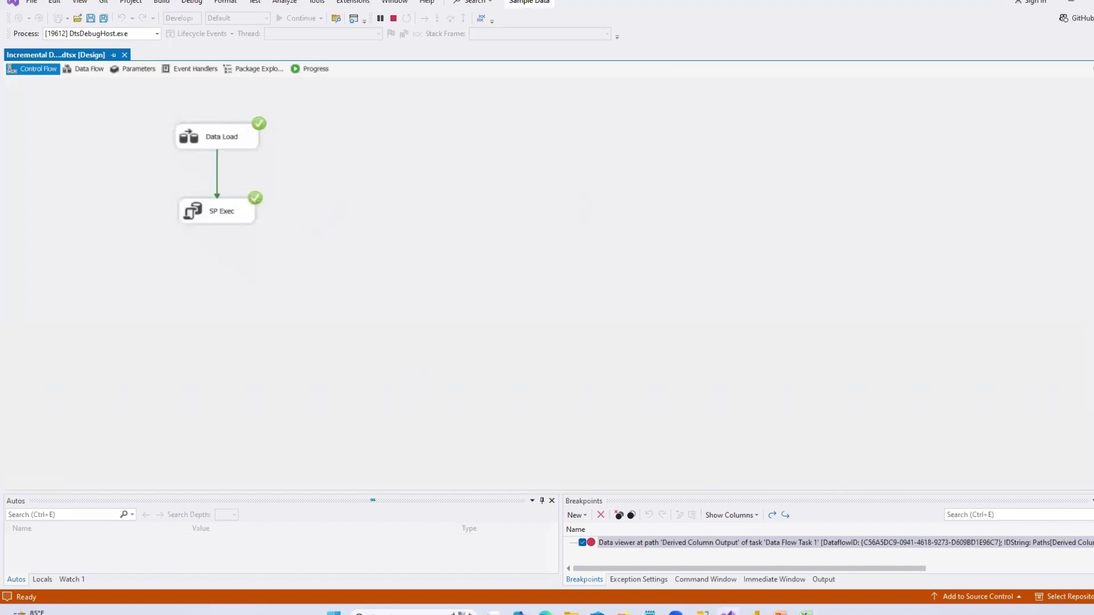
Step: Switch to SQL Server Management Studio and execute only the Audit_log, Samle_Stagging and Samle_SuperStore select statements
click(701, 564)
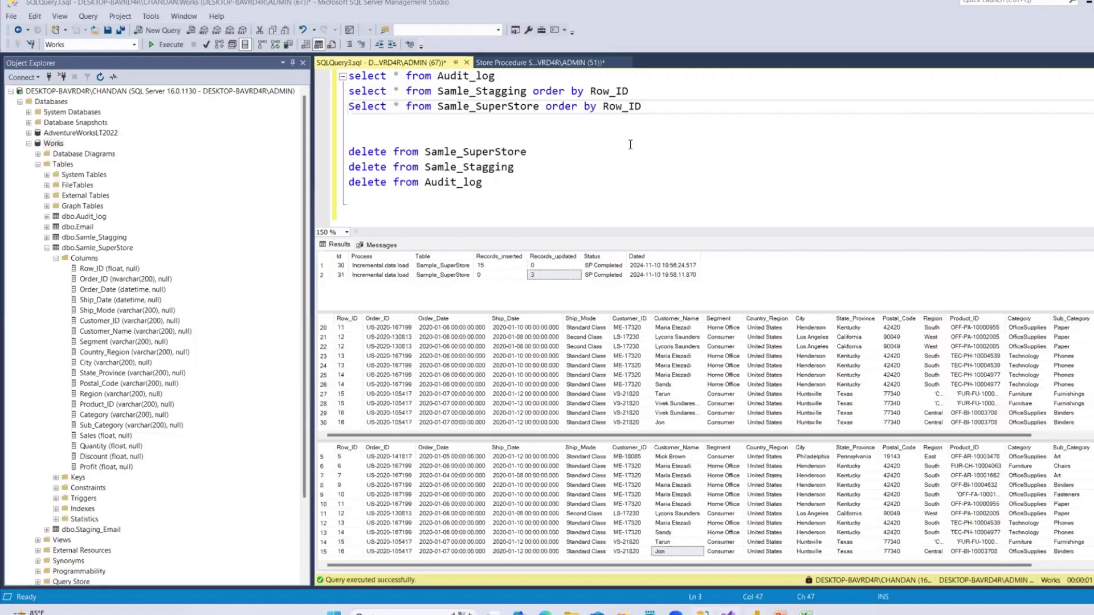
click(656, 115)
drag(676, 103, 349, 76)
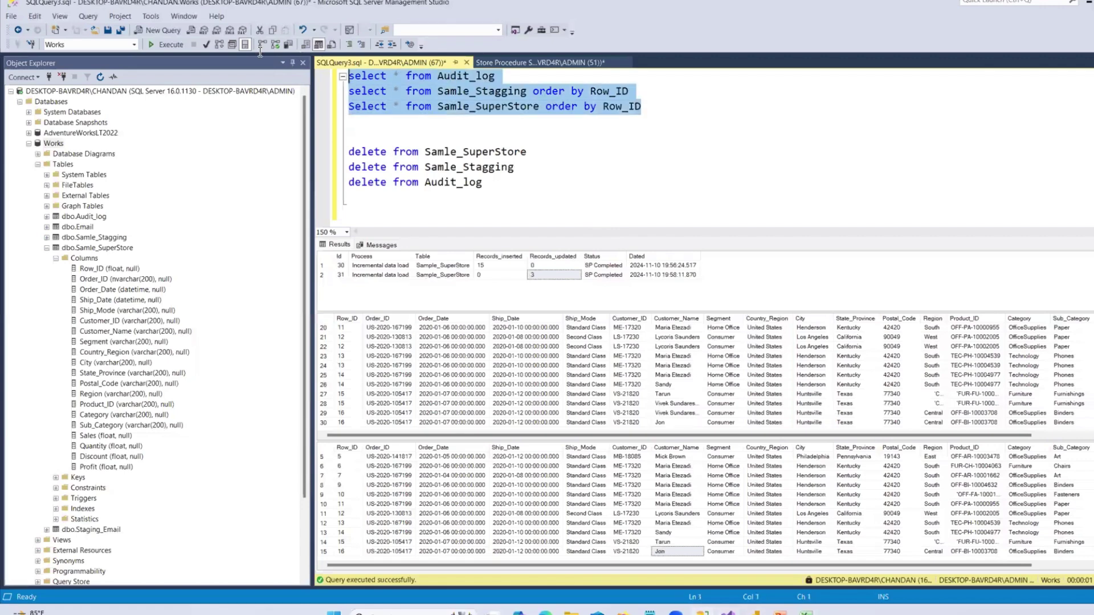
click(165, 45)
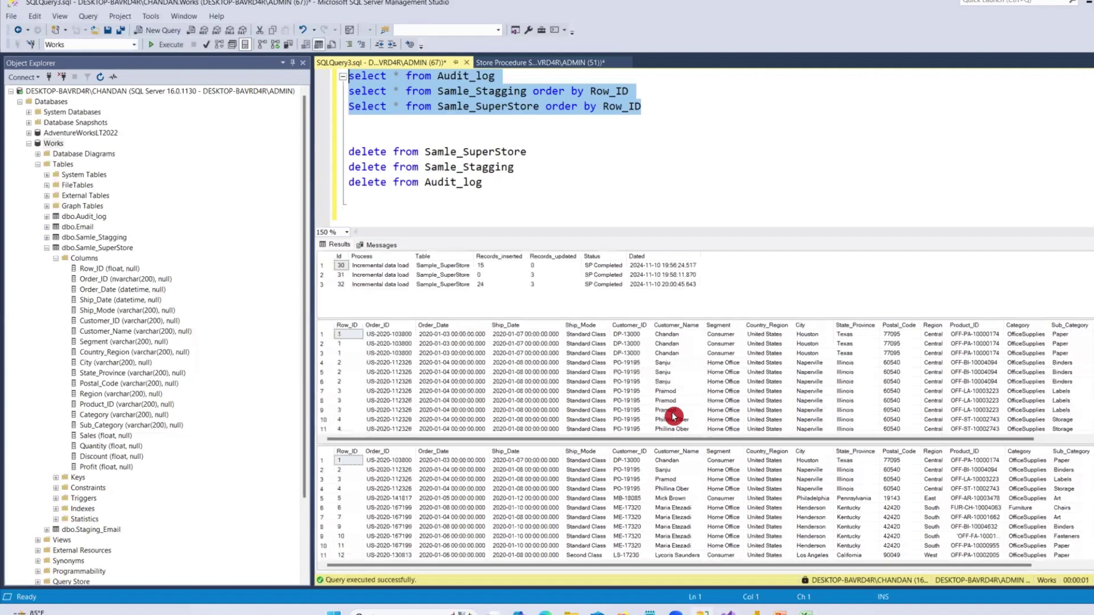
Step: Check Records_inserted and Records_updated in the third Audit_log entry and enlarge the Samle_SuperStore result grid to examine its rows
click(484, 285)
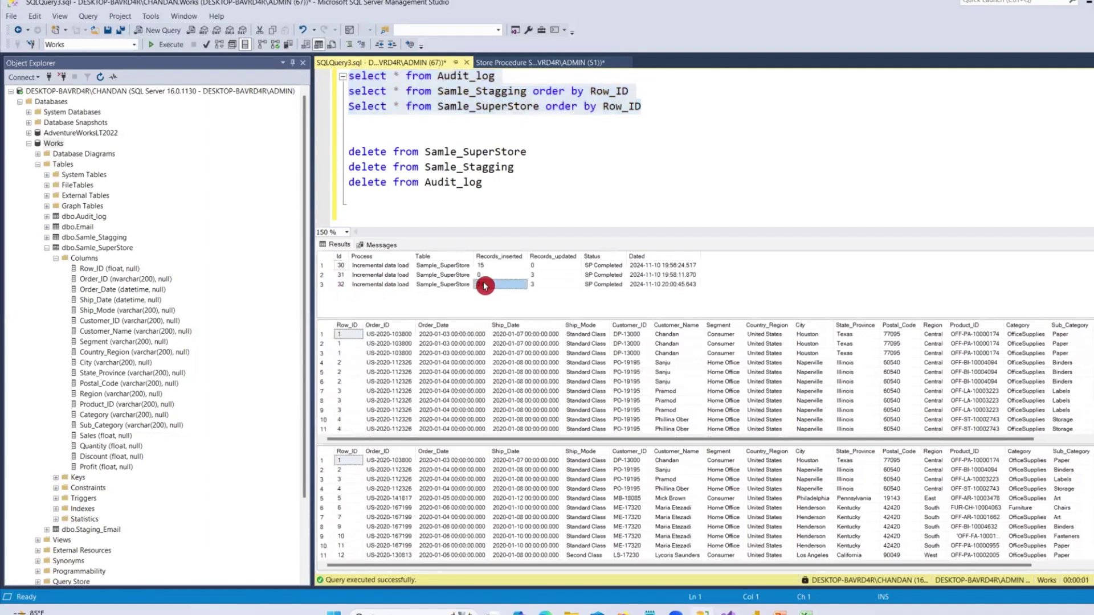
click(550, 284)
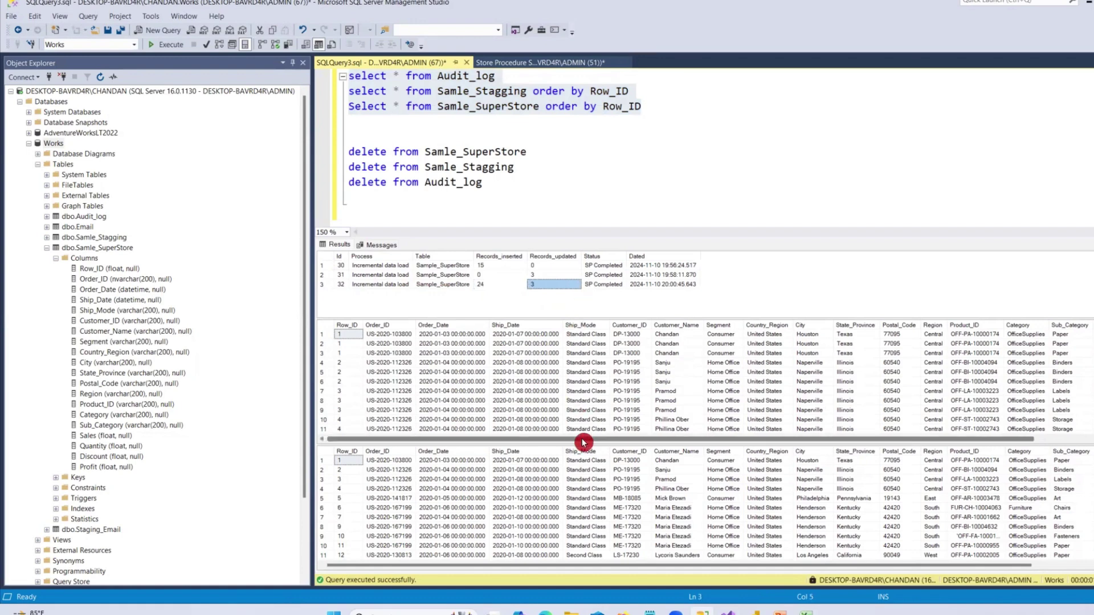
drag(591, 444, 576, 411)
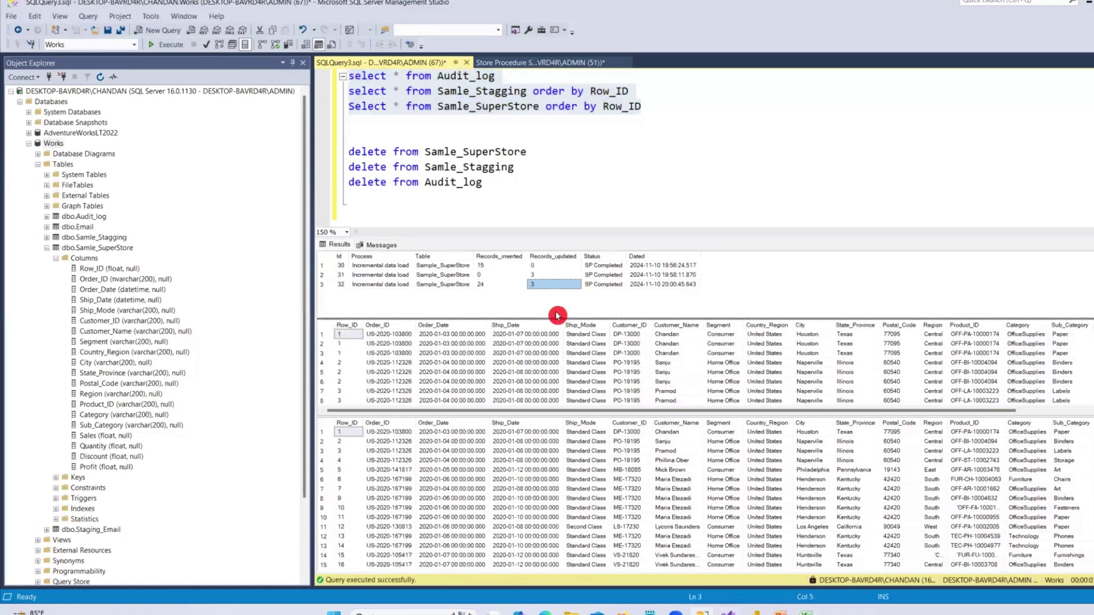
drag(556, 317, 556, 298)
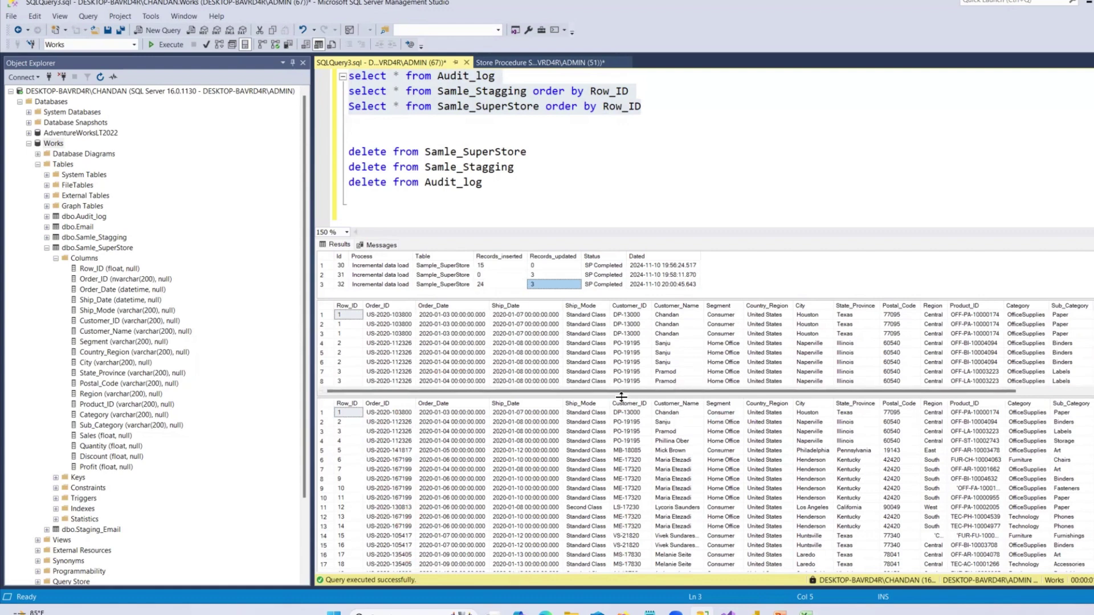
drag(621, 397, 621, 335)
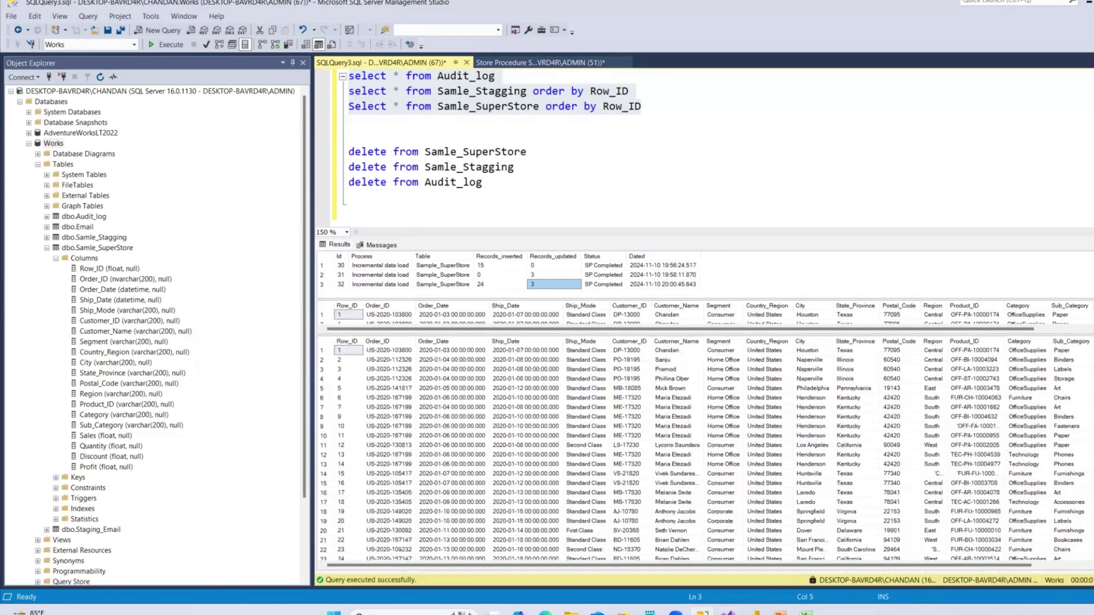
Step: Examine the Samle_SuperStore rows and enlarge the Samle_Stagging result grid to look through its rows down to the end
scroll(846, 529, down, 6)
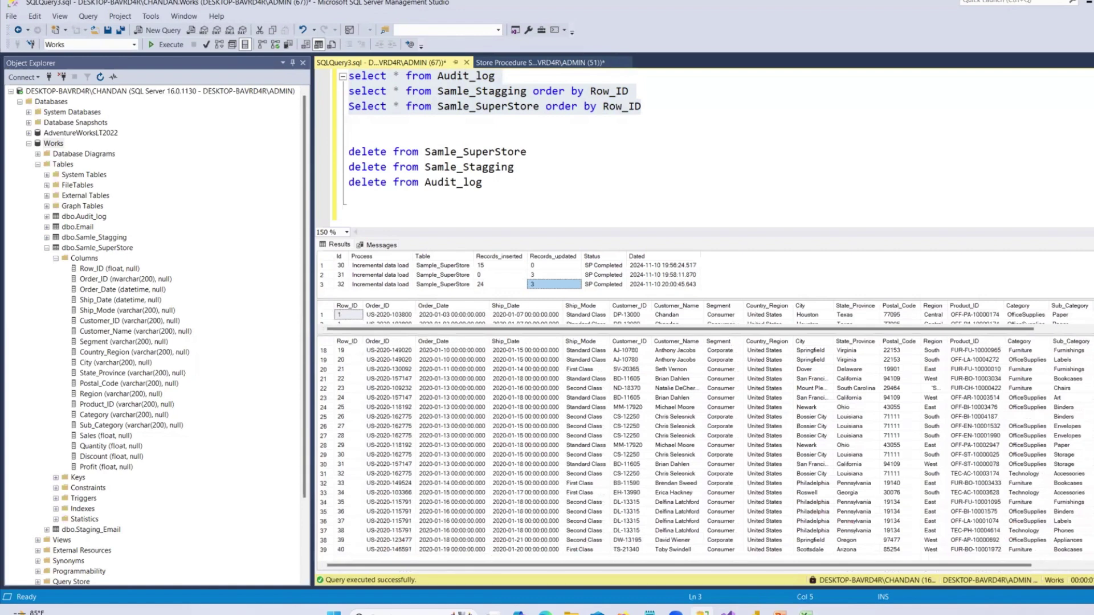
scroll(702, 454, up, 6)
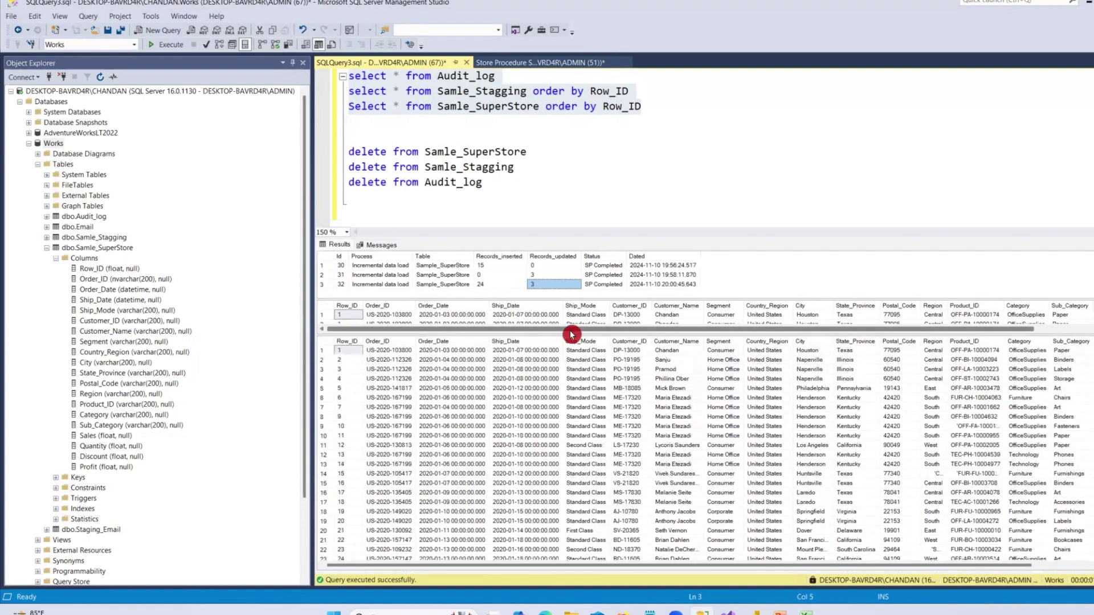
drag(572, 335, 572, 460)
click(338, 353)
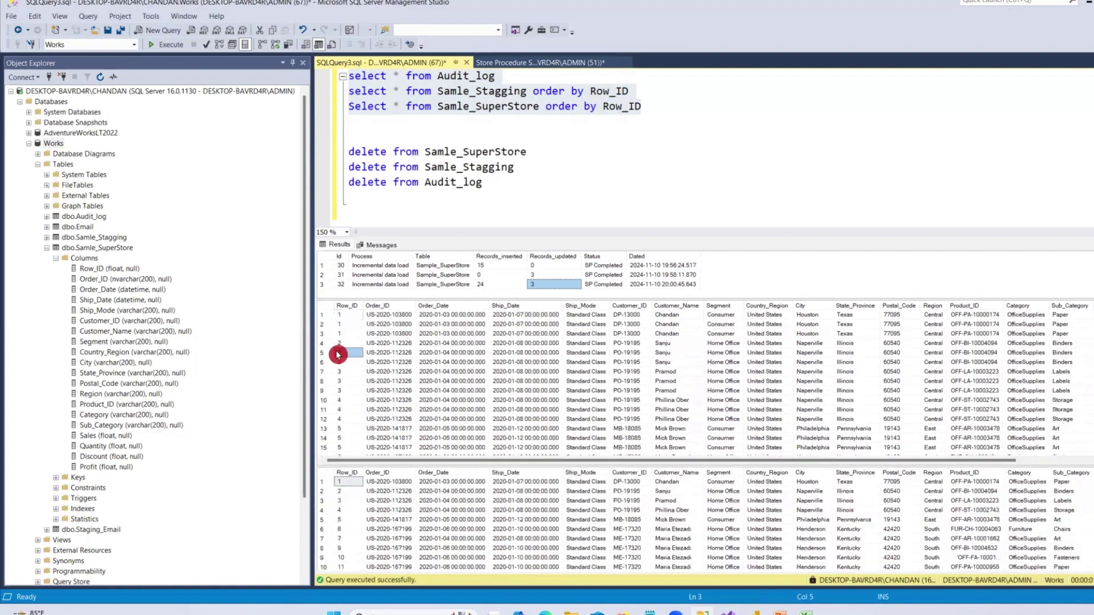
scroll(371, 364, down, 18)
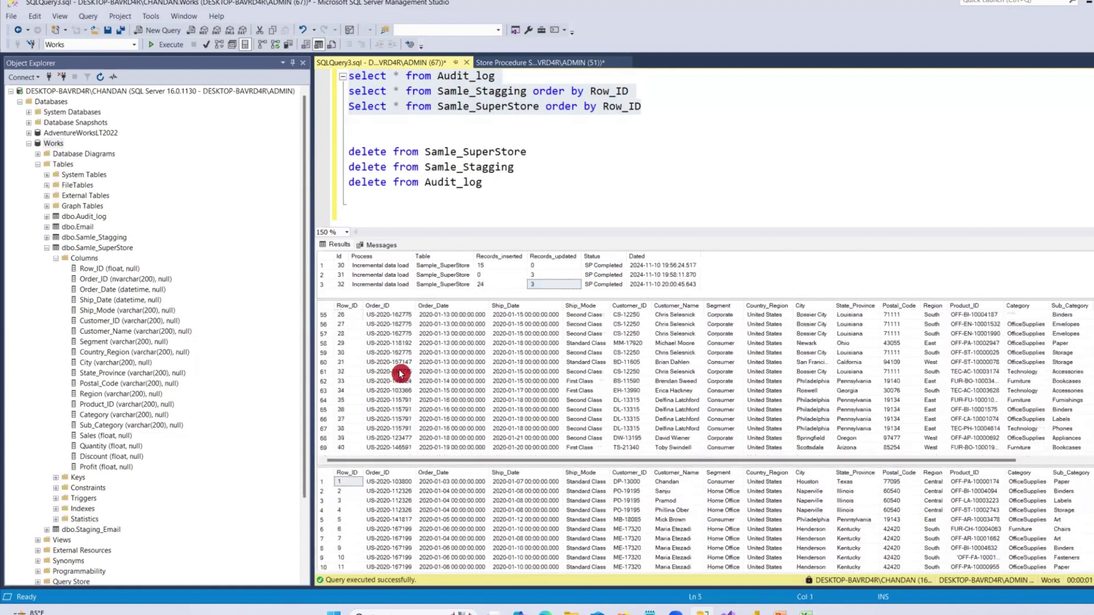
scroll(405, 382, up, 16)
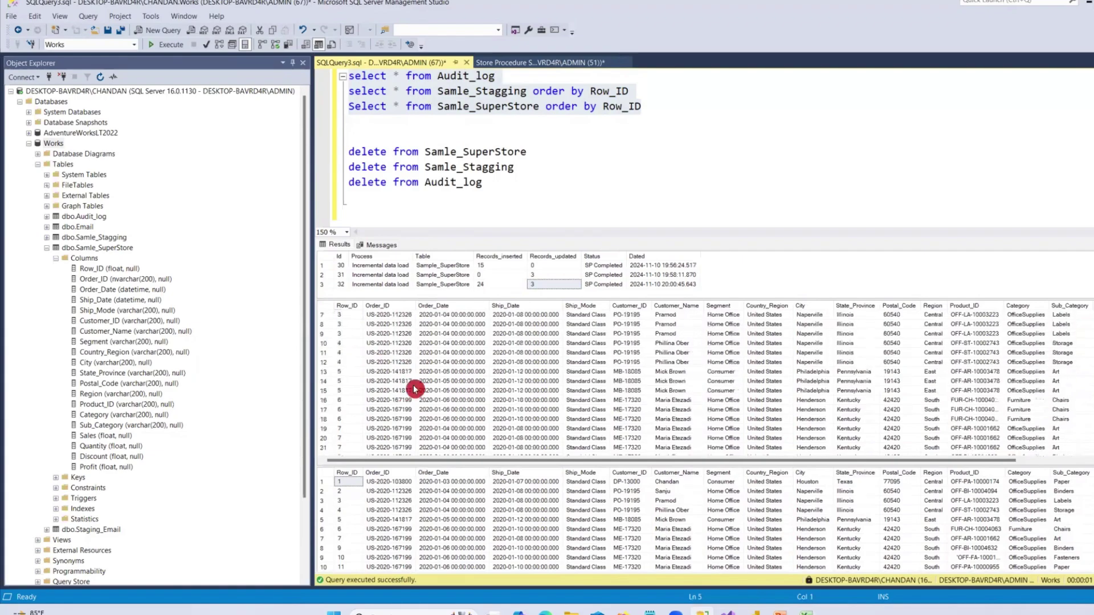
Step: View the package run in Visual Studio, return to SQL Server Management Studio and examine the Order_ID column of the Samle_Stagging results
click(730, 611)
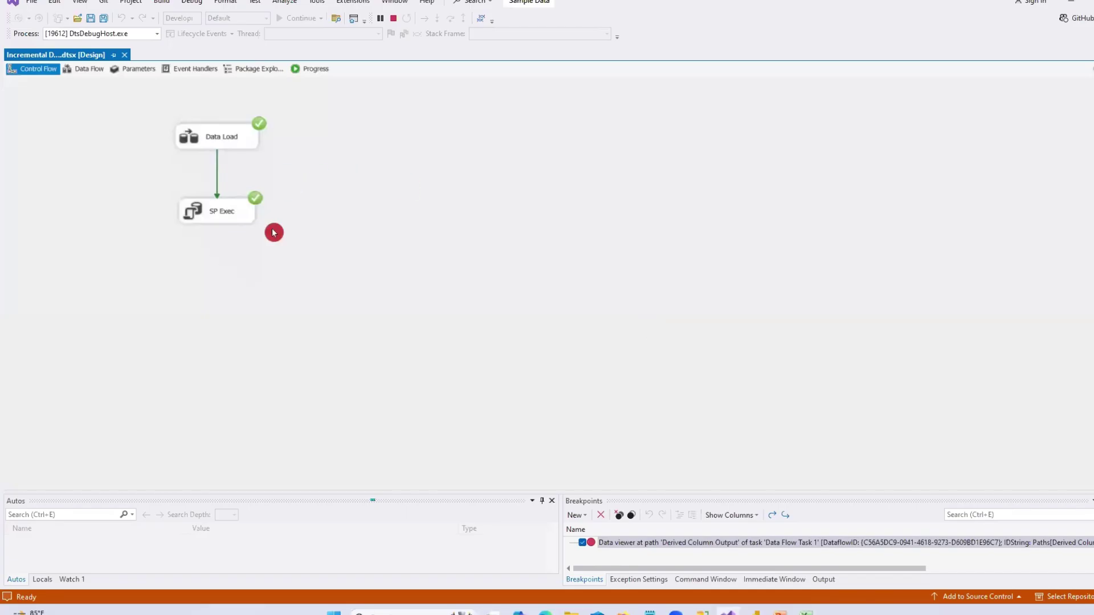
click(1071, 3)
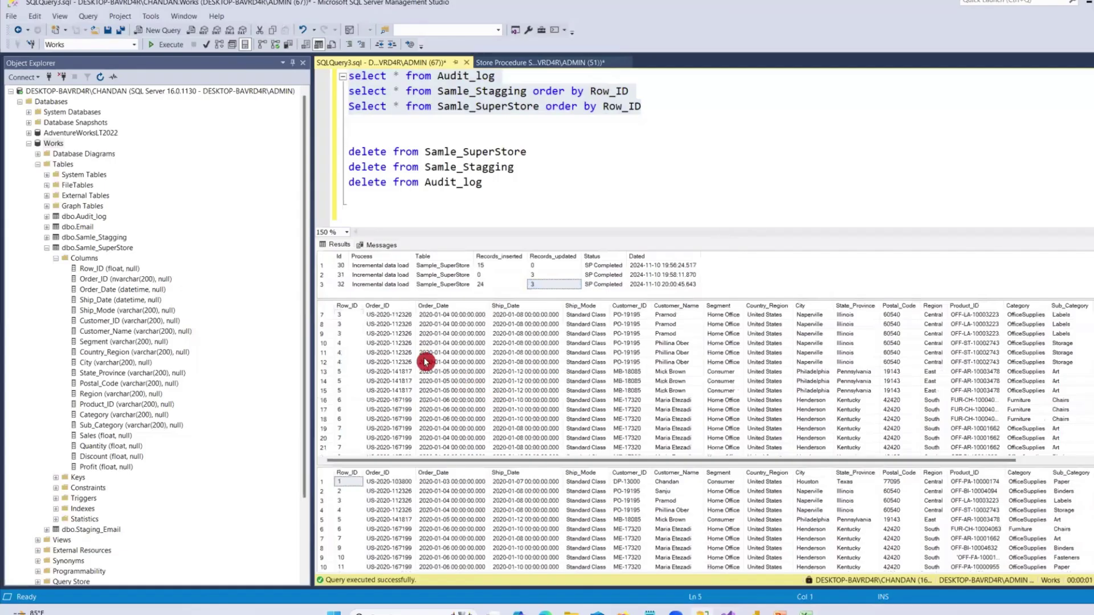
click(456, 343)
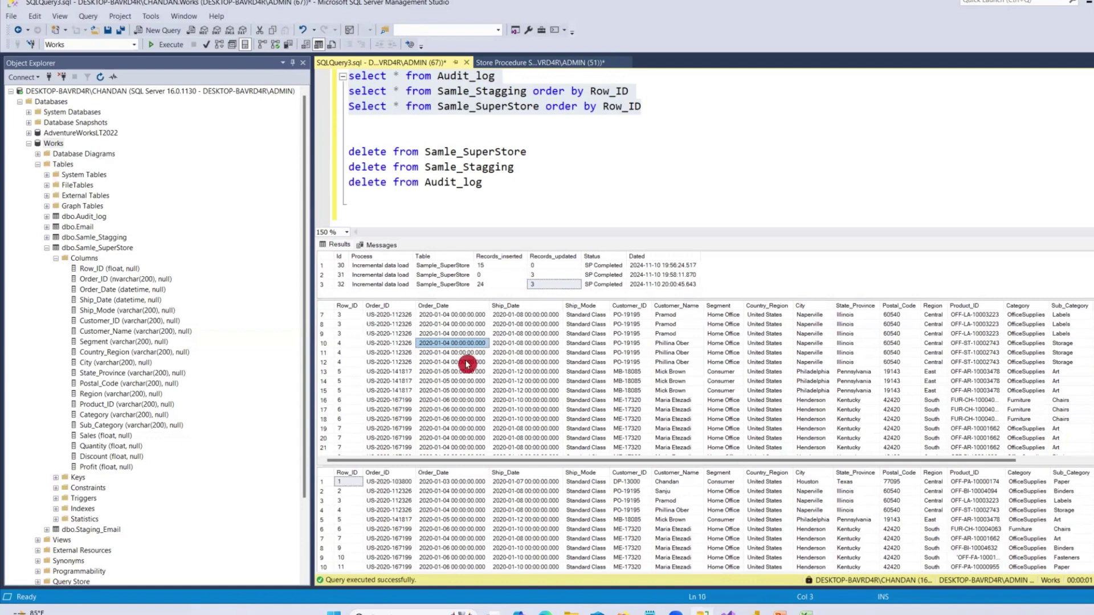
click(374, 307)
scroll(490, 405, down, 1)
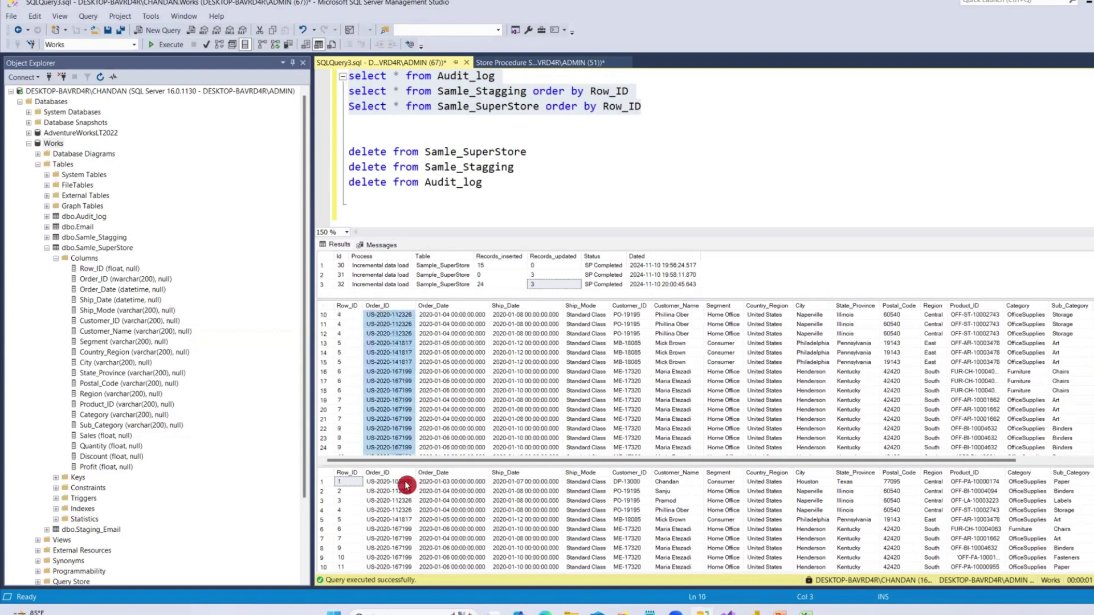
Step: Enlarge the Samle_SuperStore result grid again and compare its rows and Order_ID values with the rows staged in Samle_Stagging
click(491, 471)
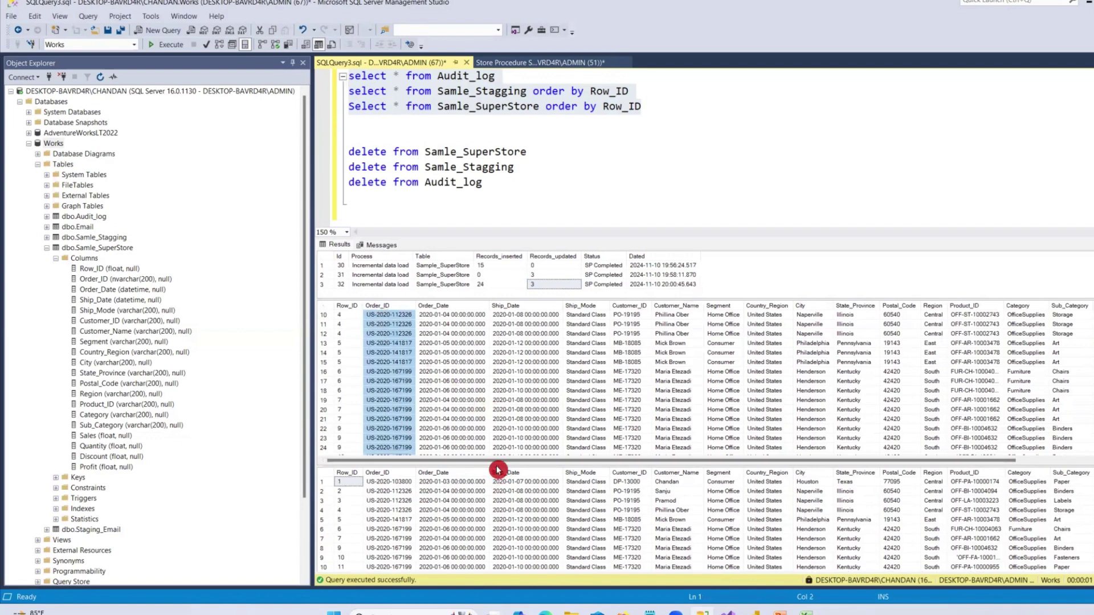
drag(513, 463, 522, 366)
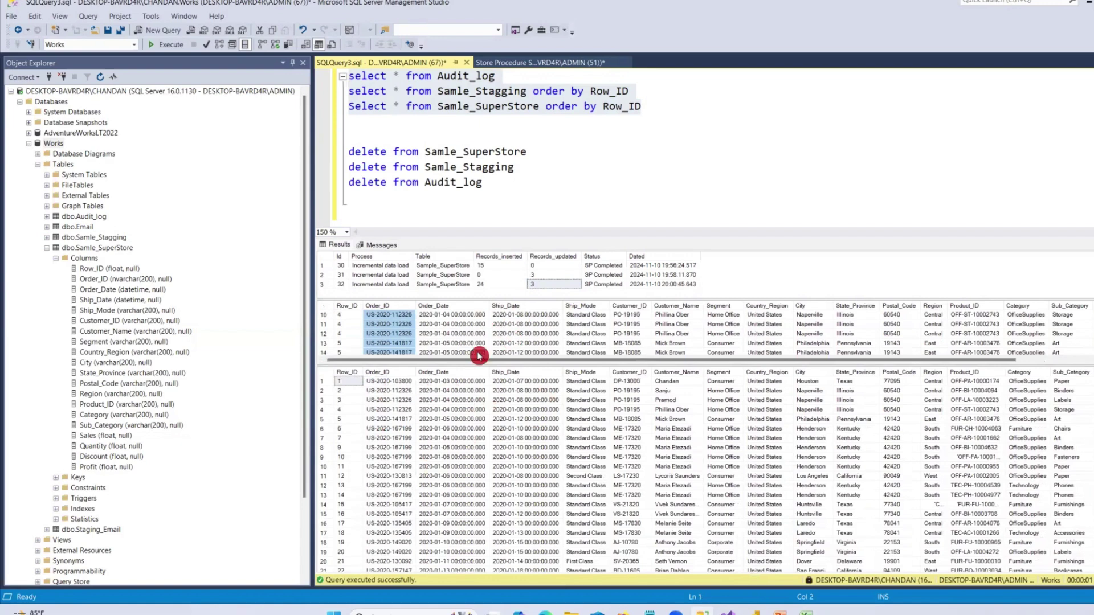
scroll(459, 403, down, 5)
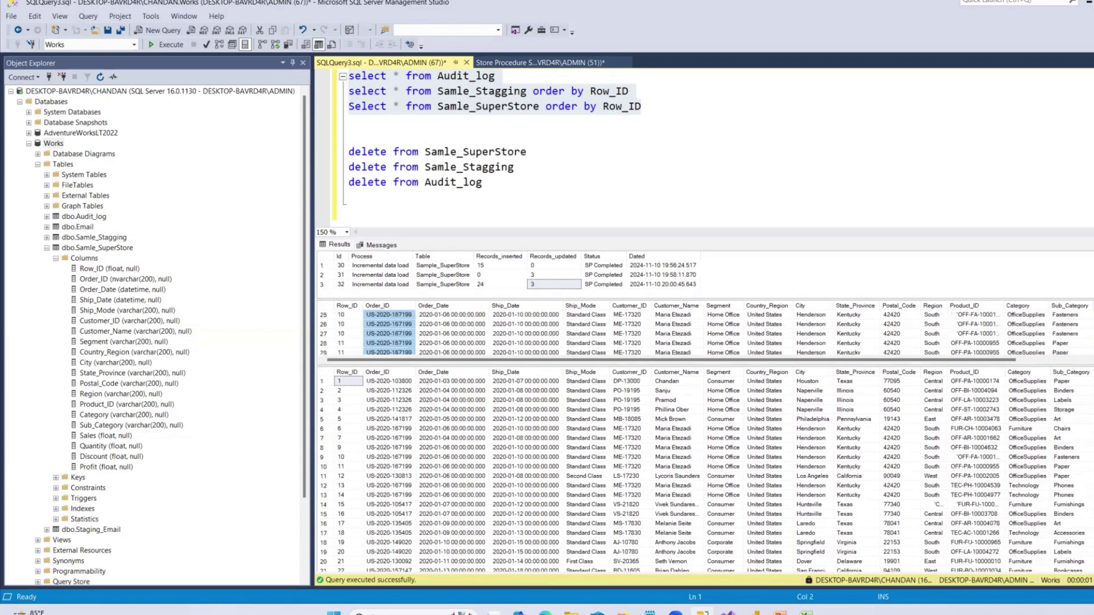
scroll(472, 433, down, 6)
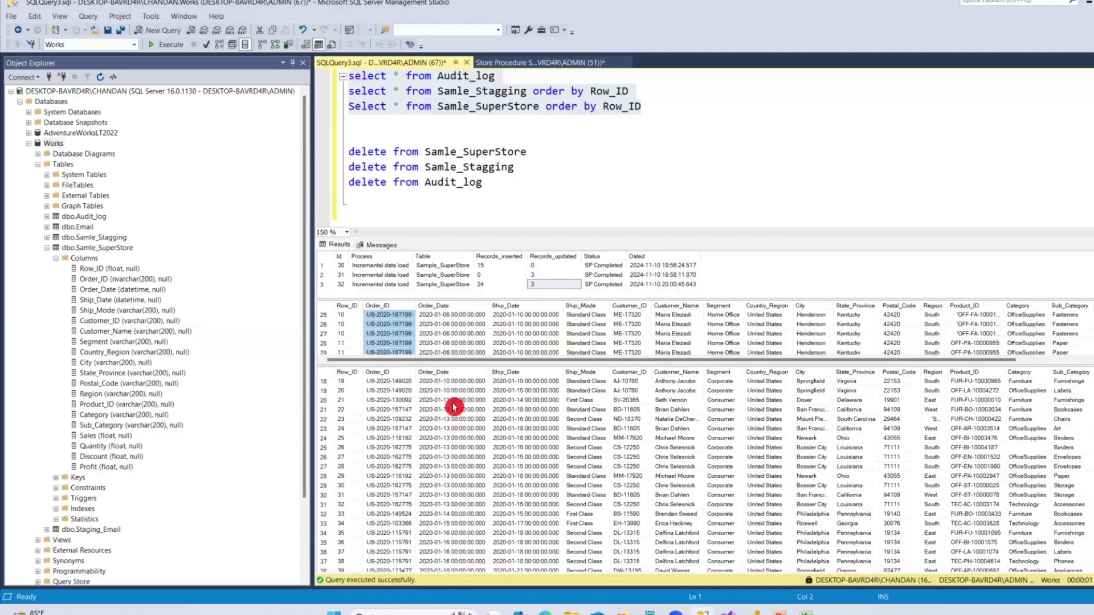
scroll(414, 457, down, 5)
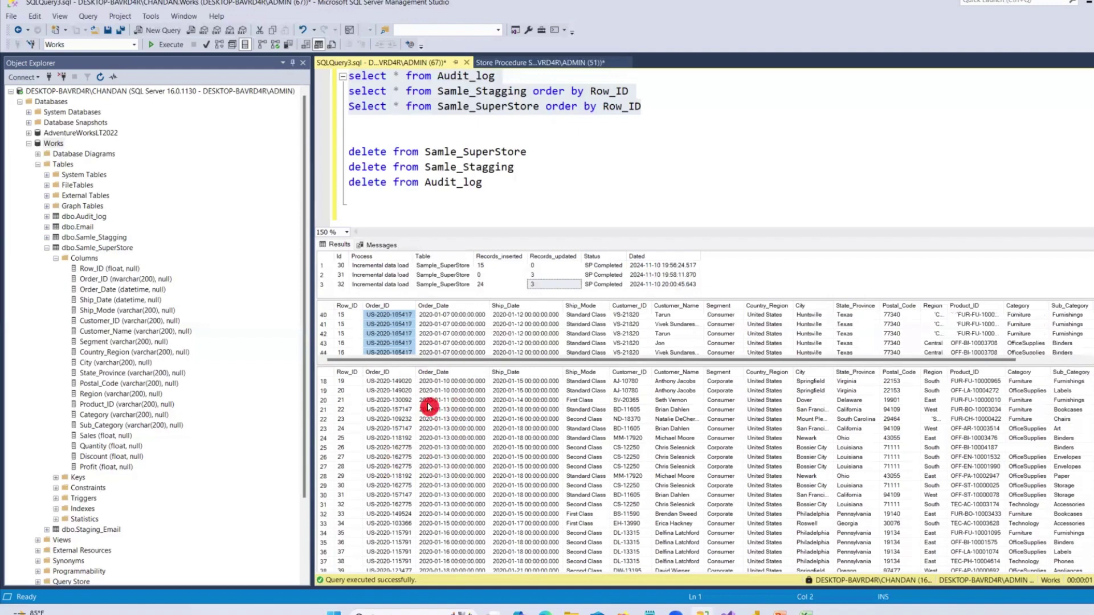
drag(384, 383, 387, 380)
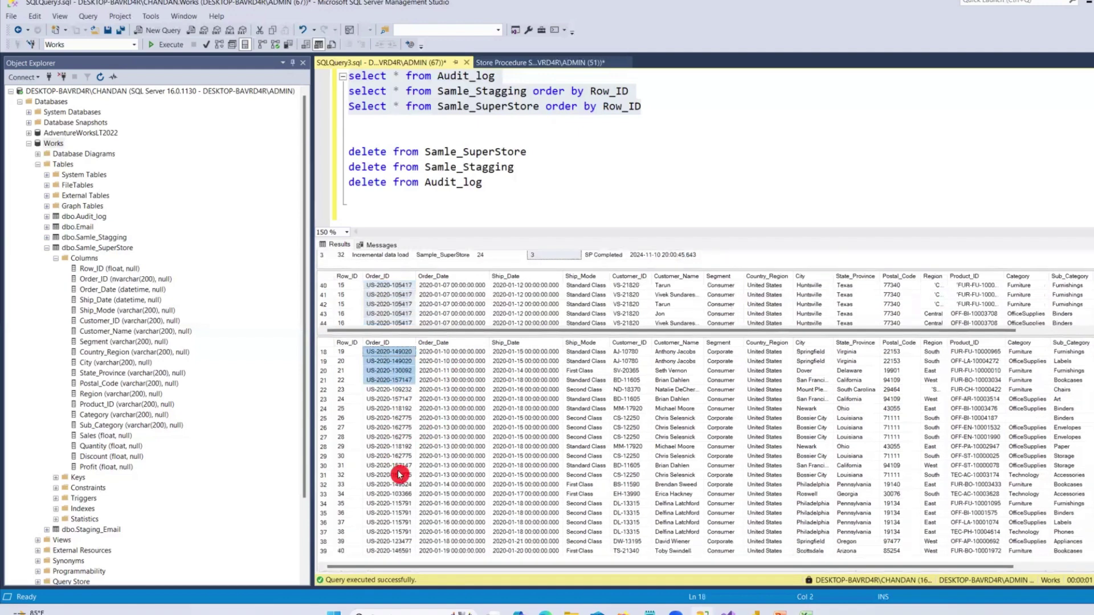
scroll(399, 473, up, 6)
click(500, 315)
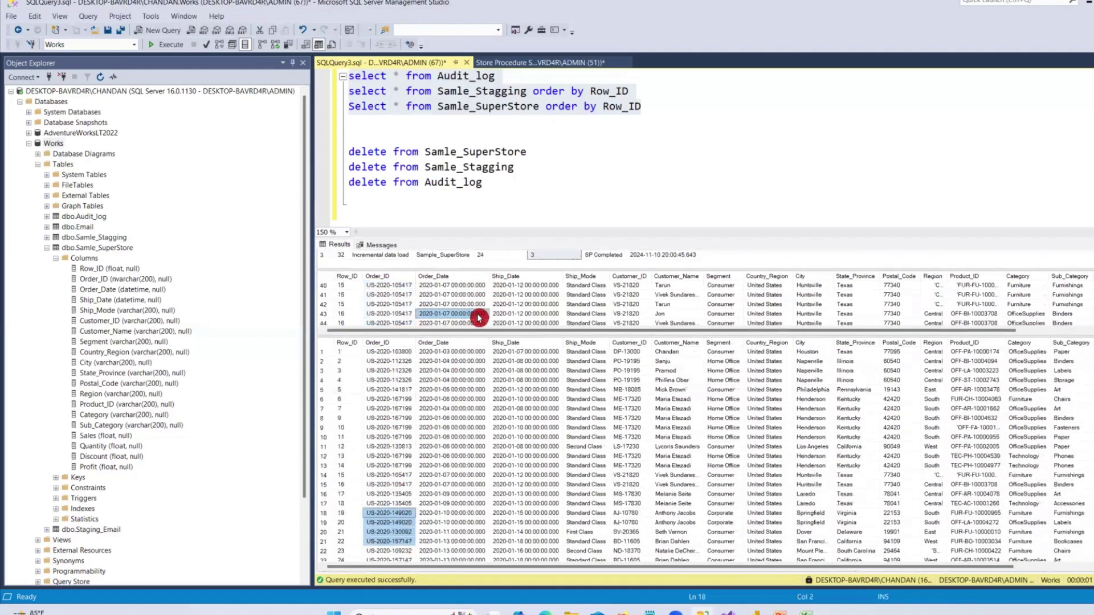
scroll(499, 317, down, 7)
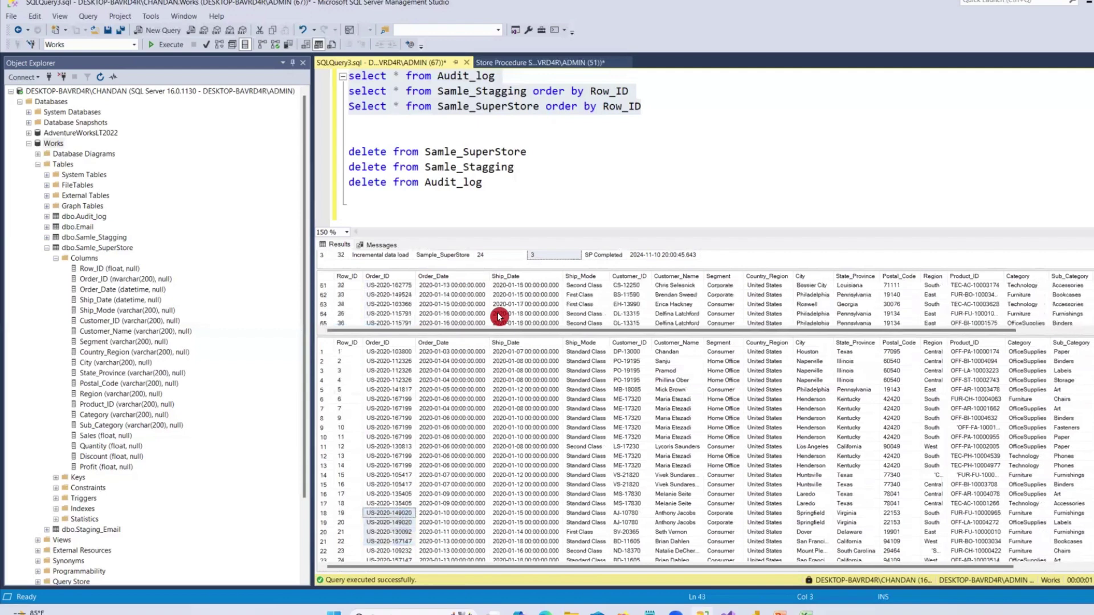